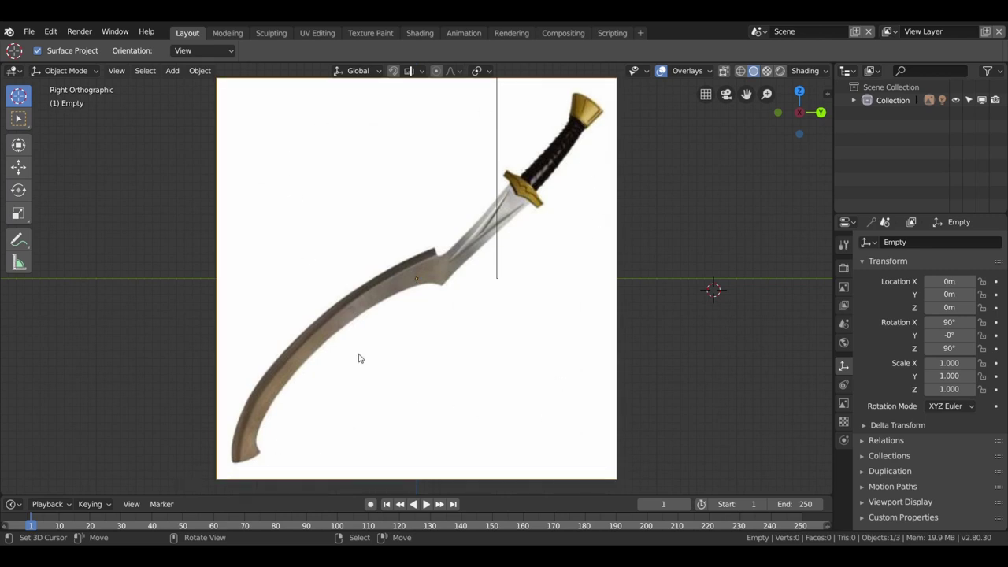
- Add a plane aligned to the view beside the sword reference image
key(shift+a)
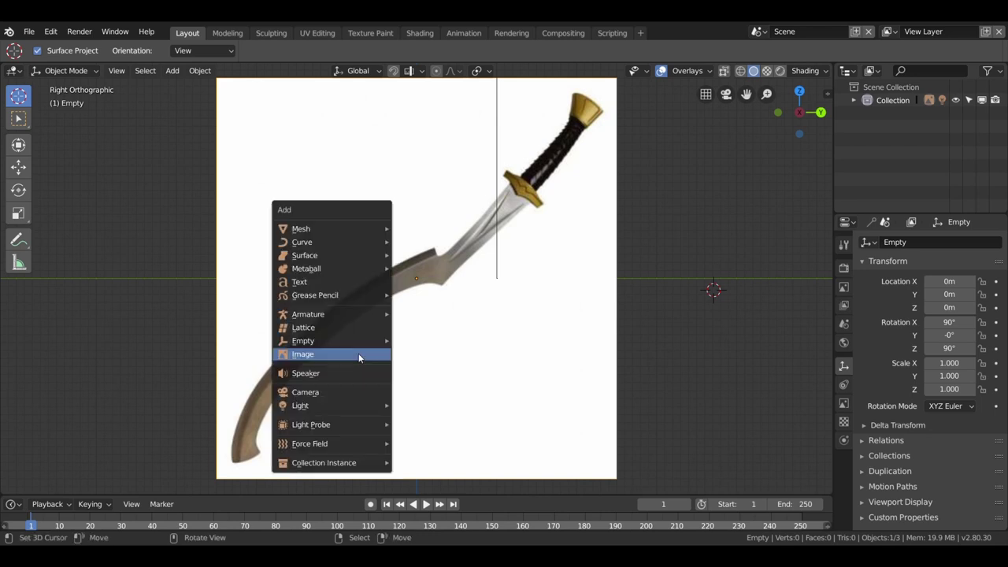
mouse_move(331, 228)
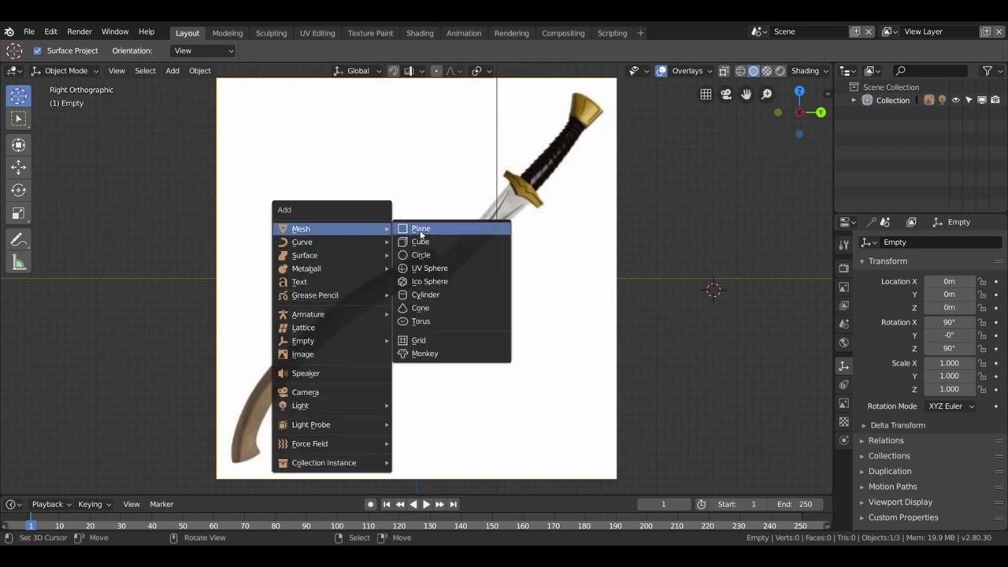
click(419, 233)
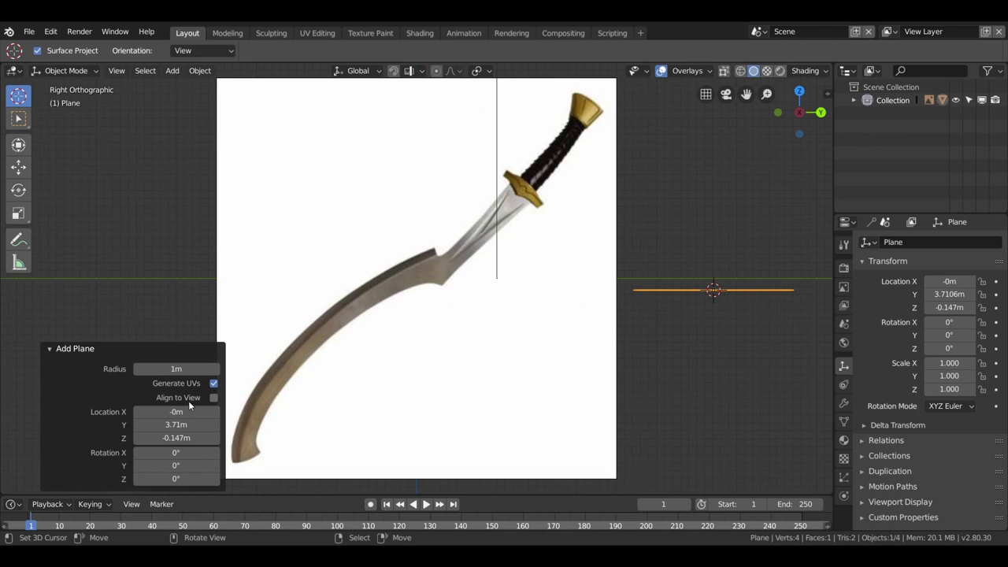
click(213, 397)
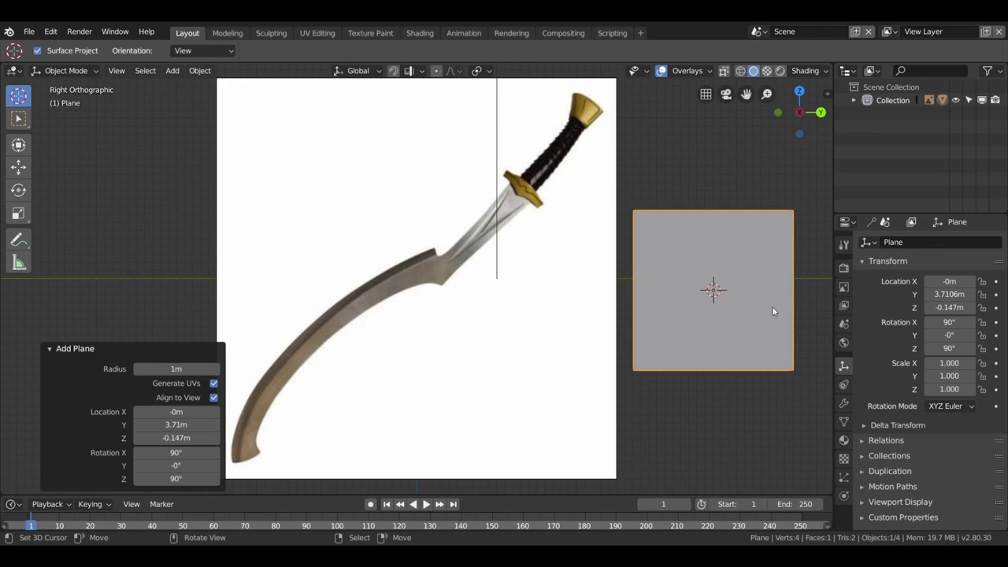
- Delete all of the plane's geometry in Edit Mode and put the 3D cursor at the blade tip
key(Tab)
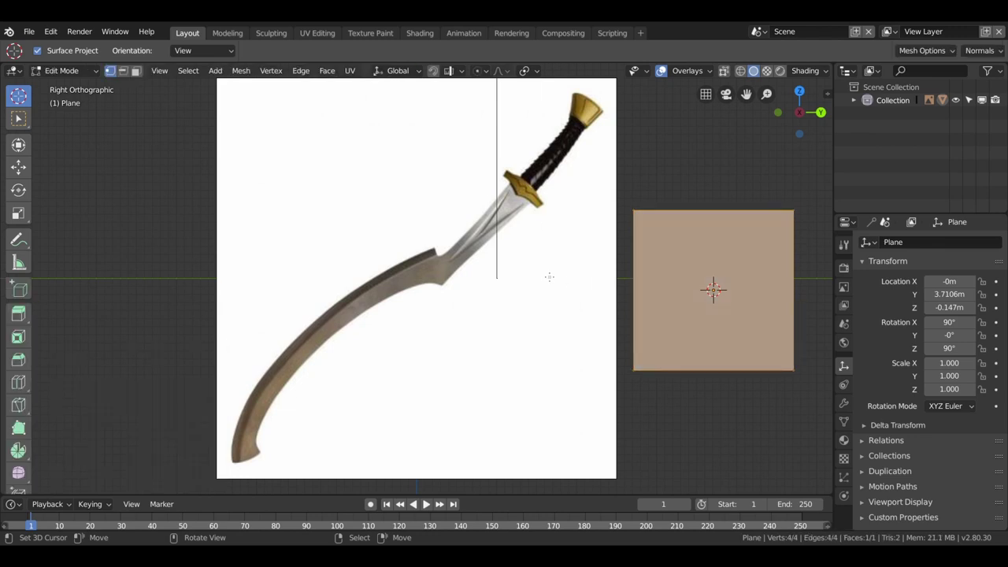
key(x)
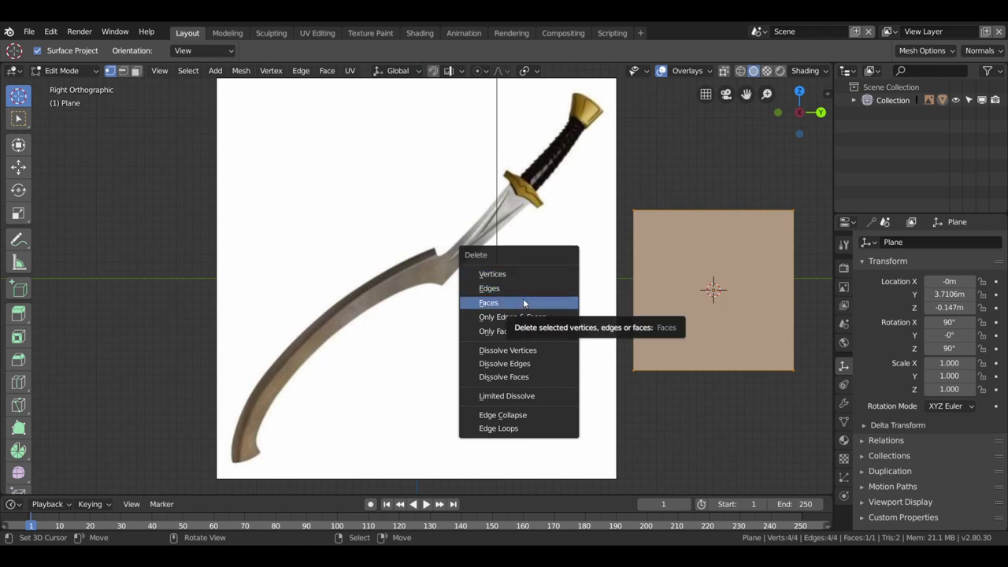
click(527, 303)
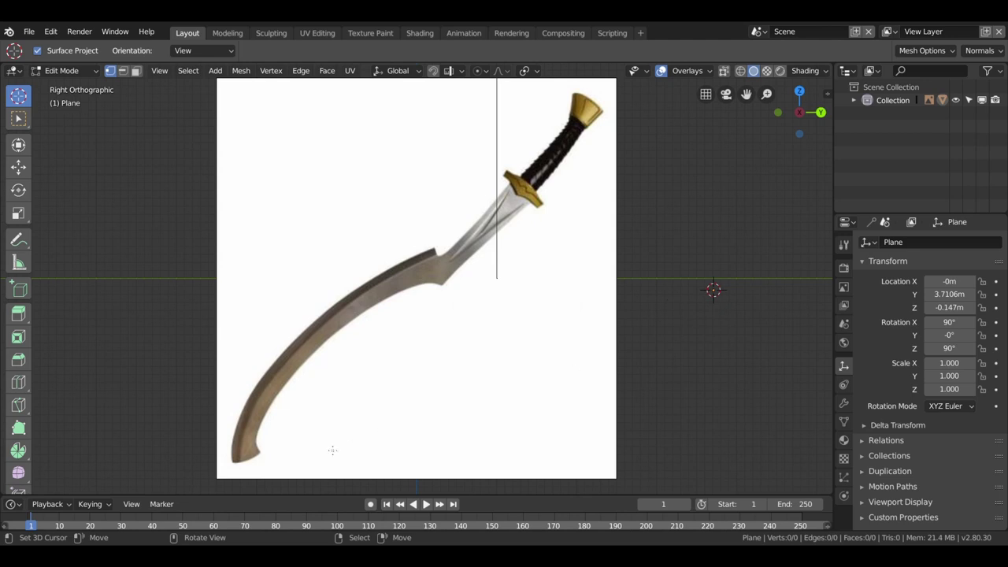
click(234, 462)
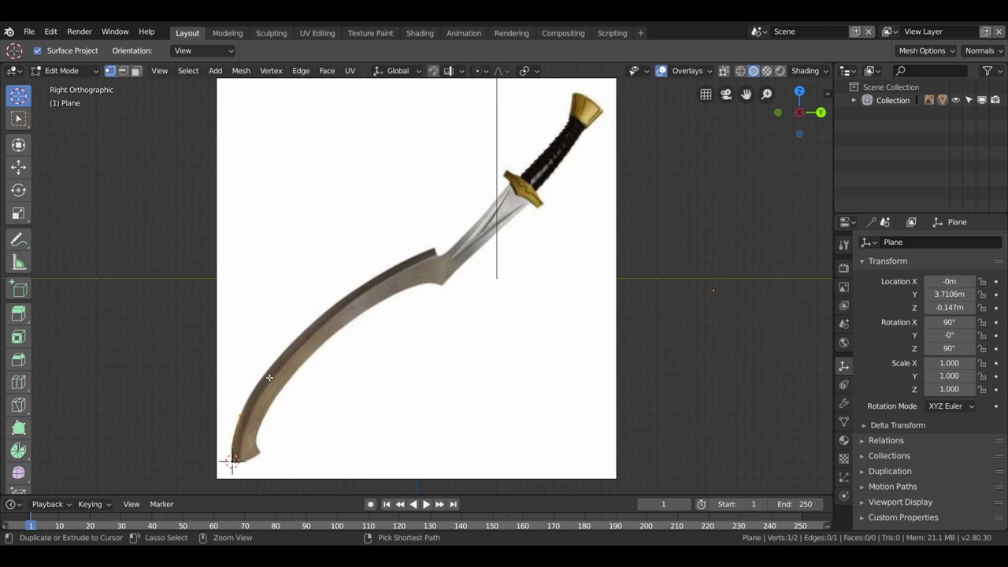
- Extrude a chain of vertices along the blade edge from the tip, past the notch, up to the guard
ctrl+right_click(268, 378)
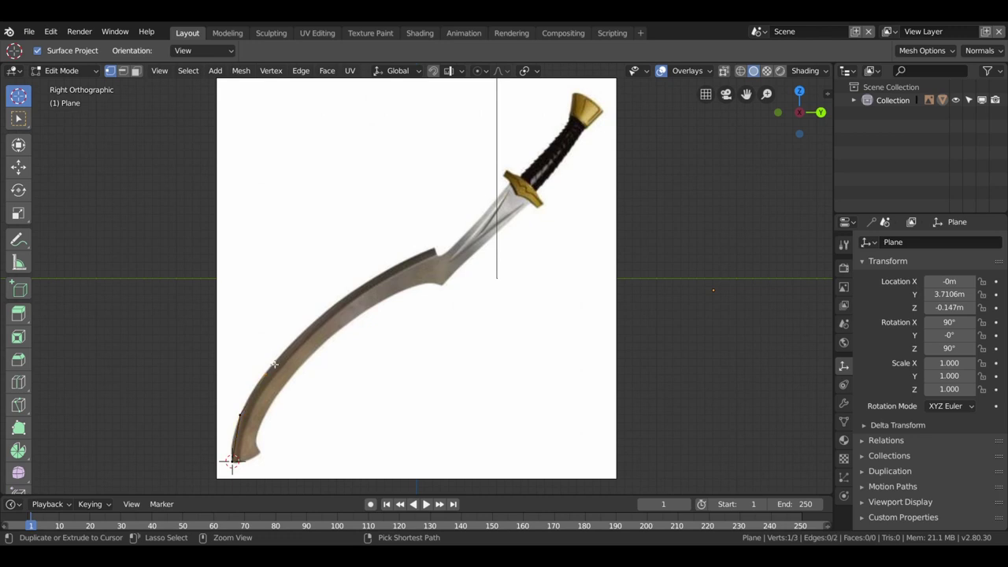
ctrl+right_click(305, 337)
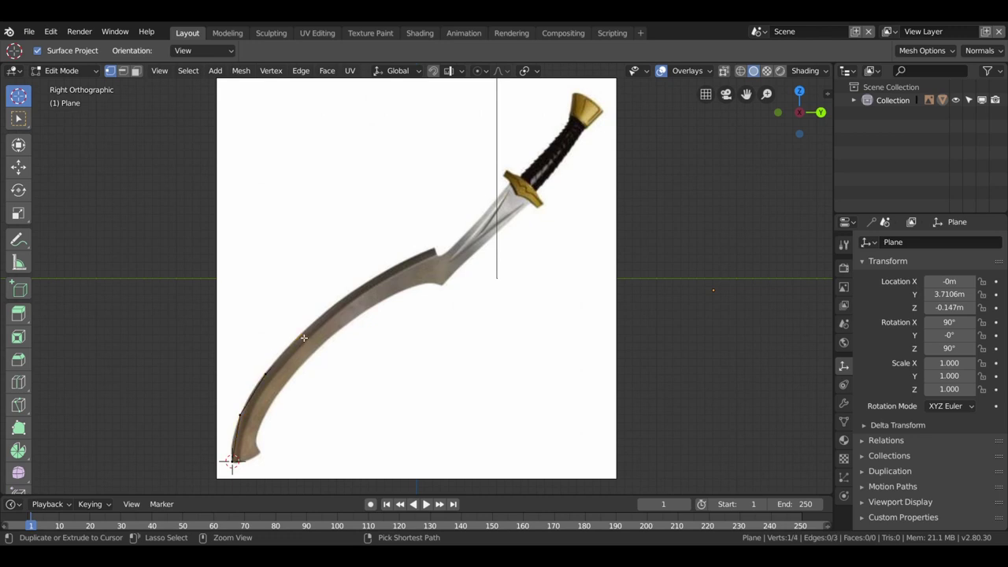
ctrl+right_click(347, 303)
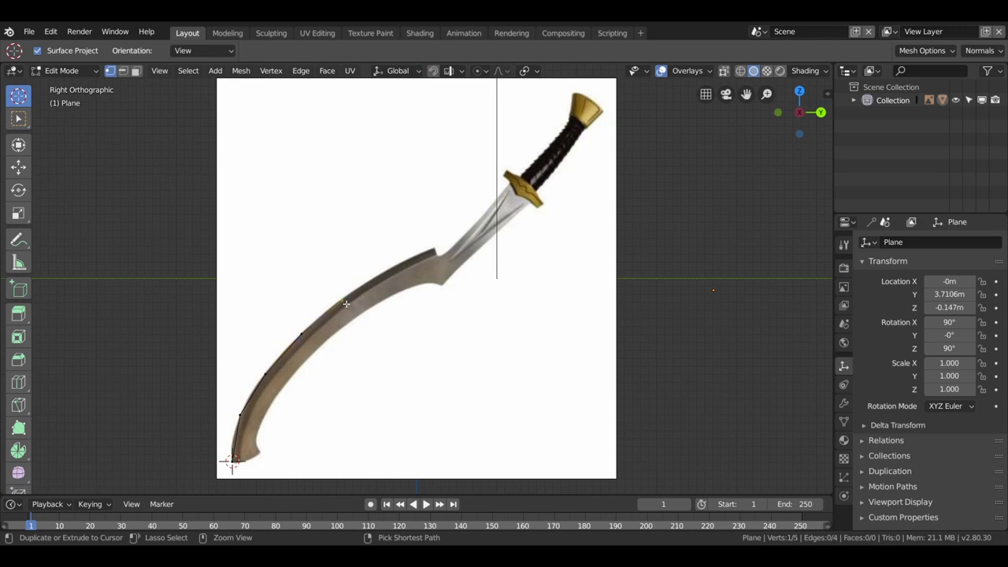
ctrl+right_click(391, 273)
ctrl+right_click(436, 250)
ctrl+right_click(441, 263)
ctrl+right_click(515, 190)
ctrl+right_click(508, 176)
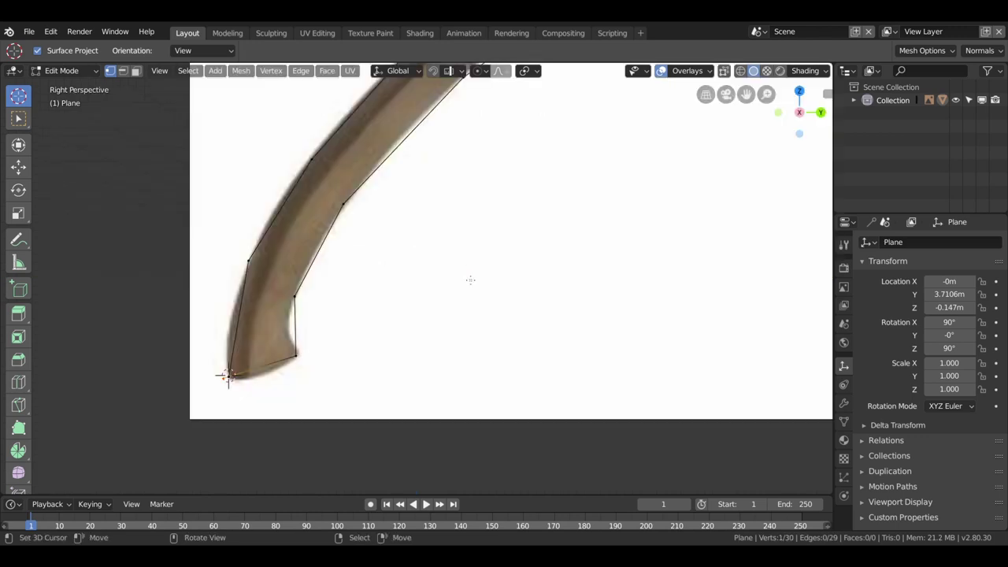
middle_drag(228, 375, 227, 375)
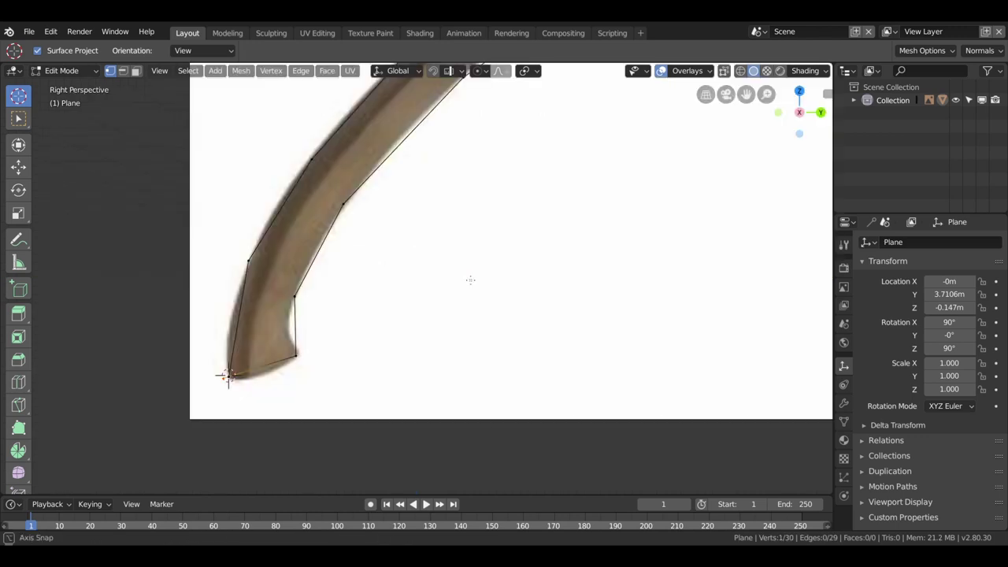
mouse_move(470, 279)
middle_down()
mouse_move(496, 263)
mouse_move(442, 296)
mouse_move(448, 268)
mouse_move(511, 240)
mouse_move(513, 268)
mouse_move(496, 282)
middle_up()
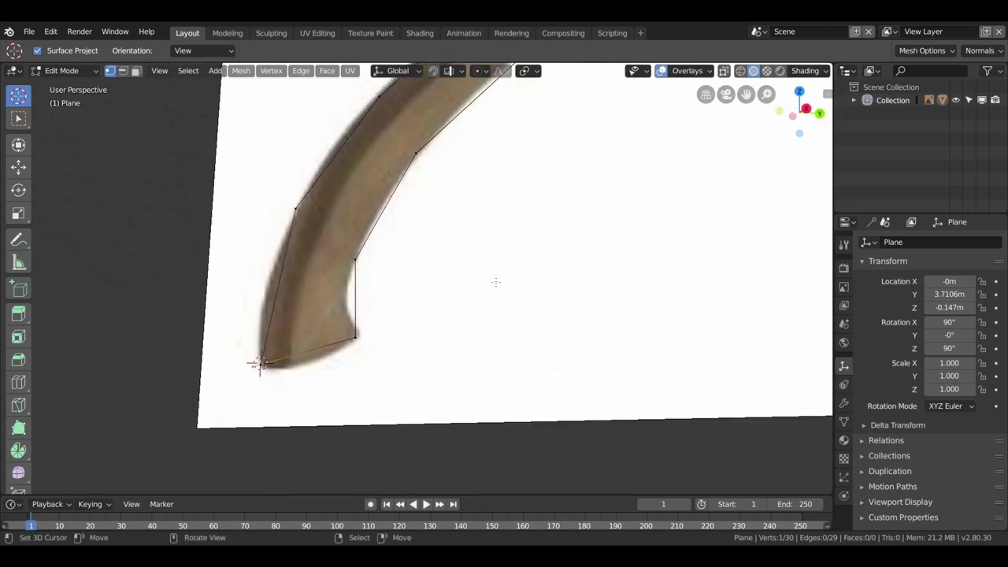
- Merge the two tip vertices at their center to close the outline
scroll(394, 331, up, 1)
scroll(315, 355, up, 2)
scroll(260, 370, up, 3)
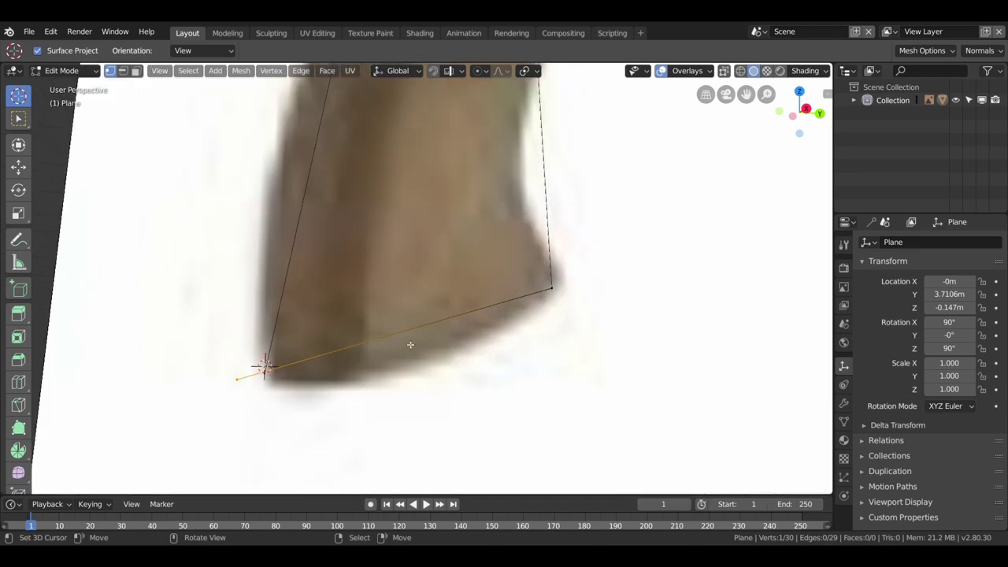
shift+click(265, 375)
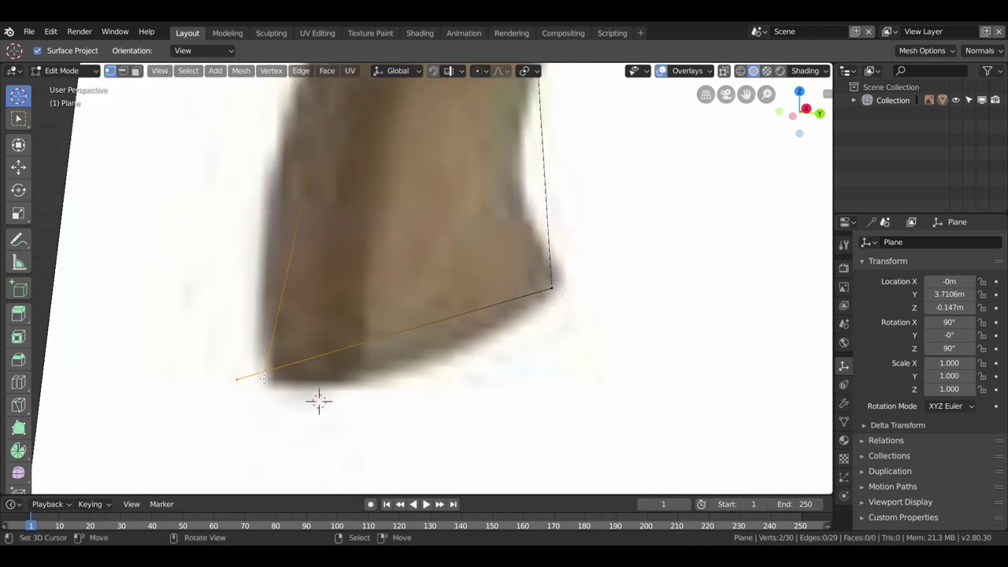
key(m)
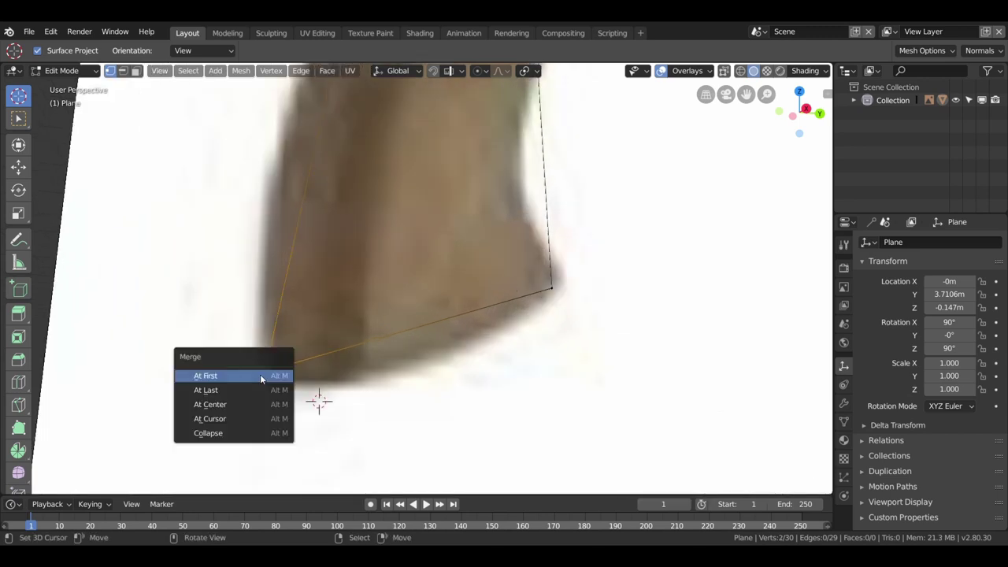
click(251, 405)
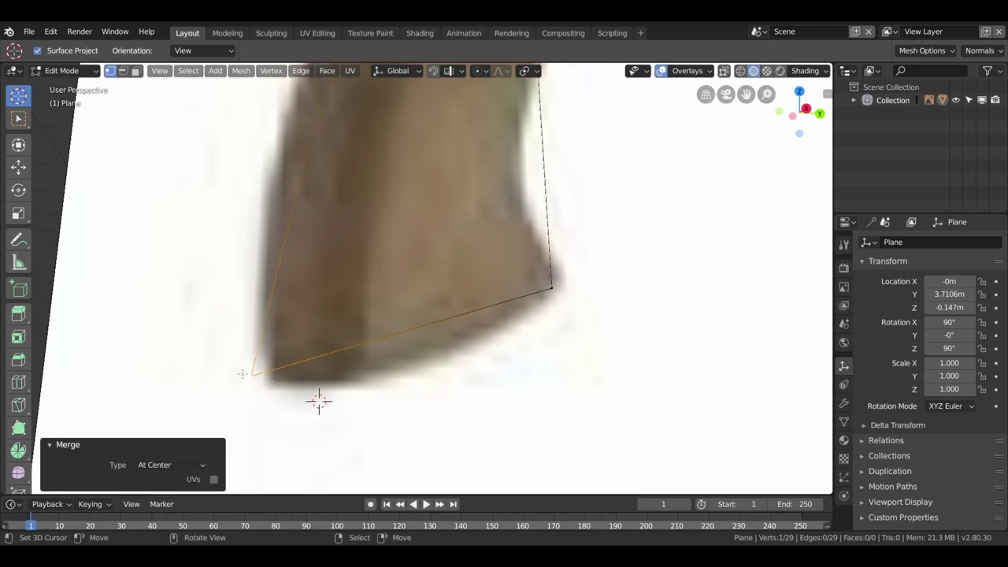
click(255, 382)
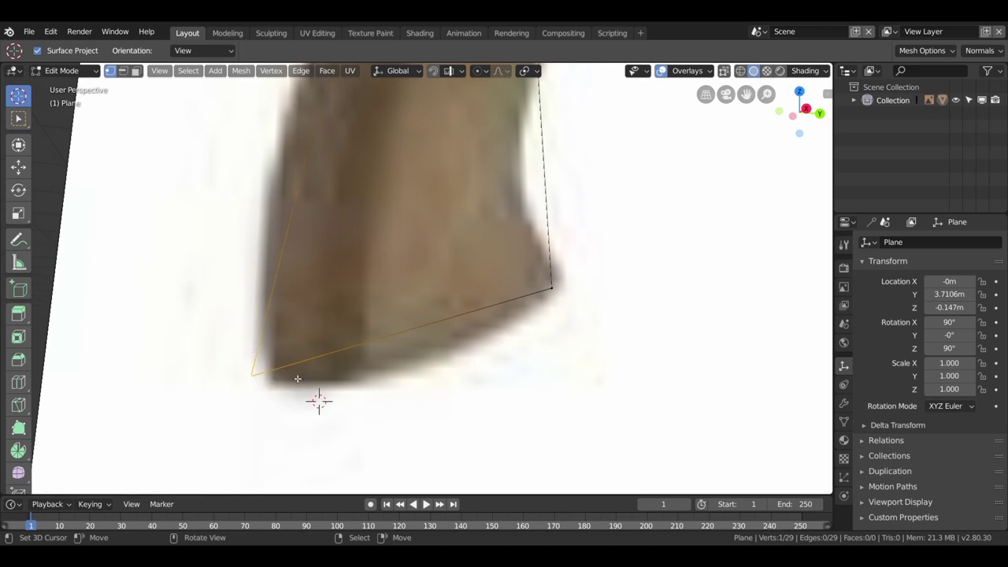
- Pivot around the 3D cursor and nudge the merged tip vertex 0.0224 m along Y
click(295, 366)
click(18, 167)
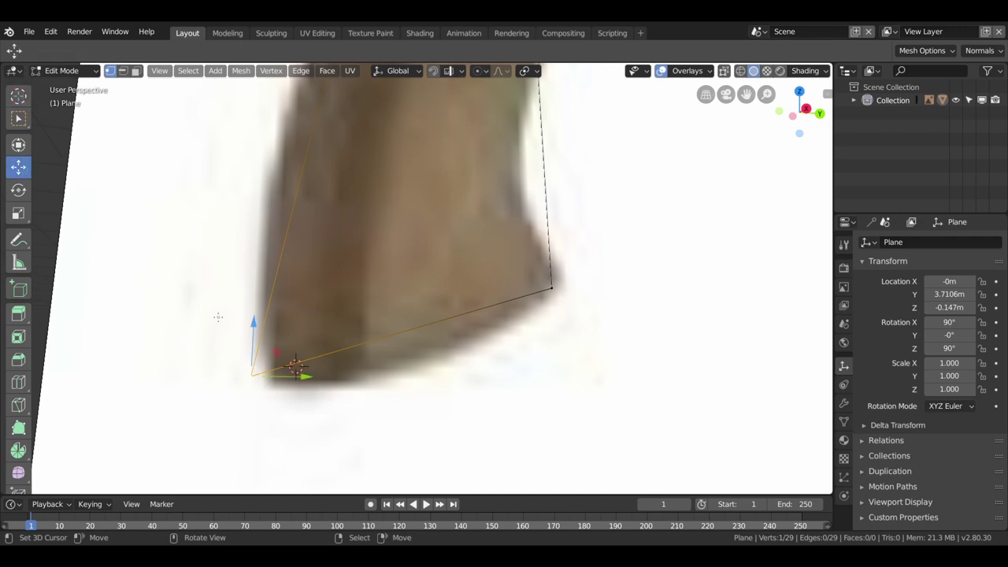
click(526, 71)
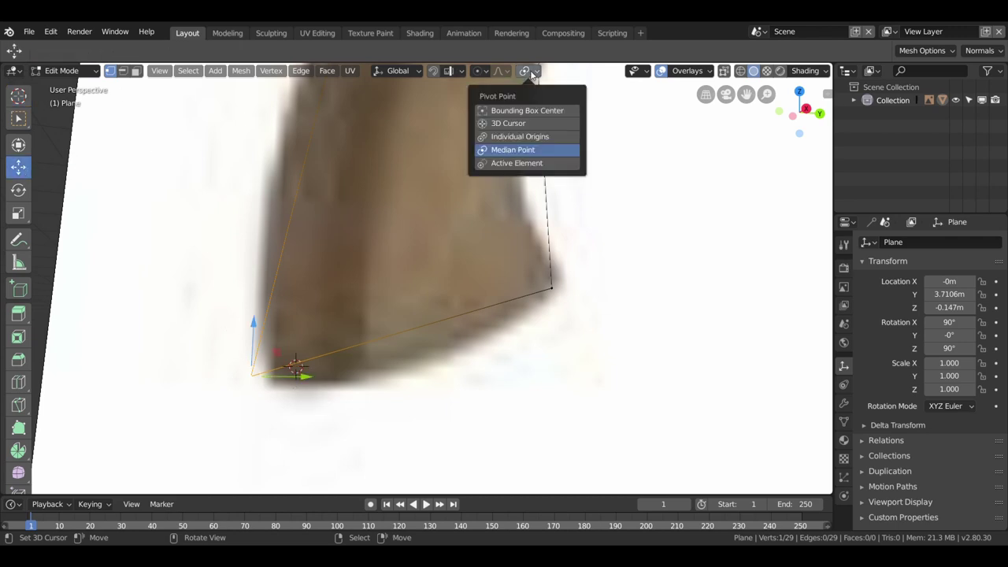
click(508, 124)
drag(340, 367, 371, 371)
scroll(417, 343, down, 3)
scroll(417, 343, down, 2)
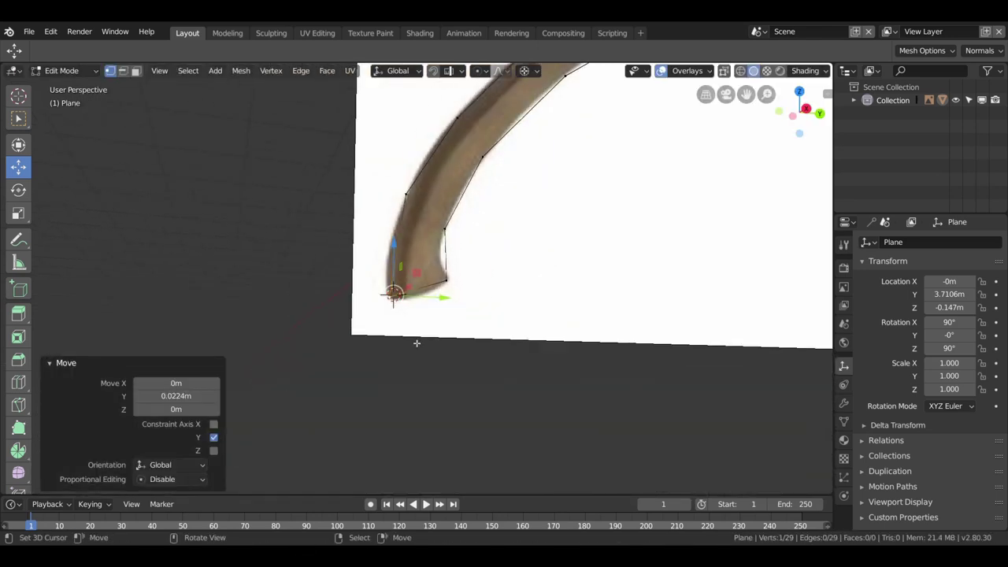
scroll(464, 291, down, 2)
mouse_move(512, 252)
middle_down()
mouse_move(550, 238)
mouse_move(475, 313)
middle_up()
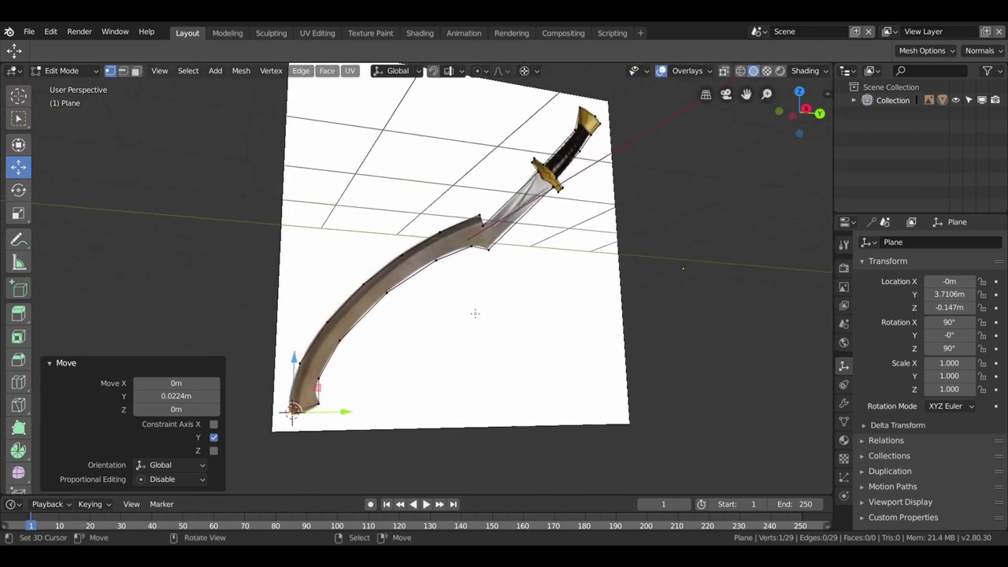
- Select all outline vertices, fill them with one face, and return to Object Mode
key(a)
key(alt+a)
key(a)
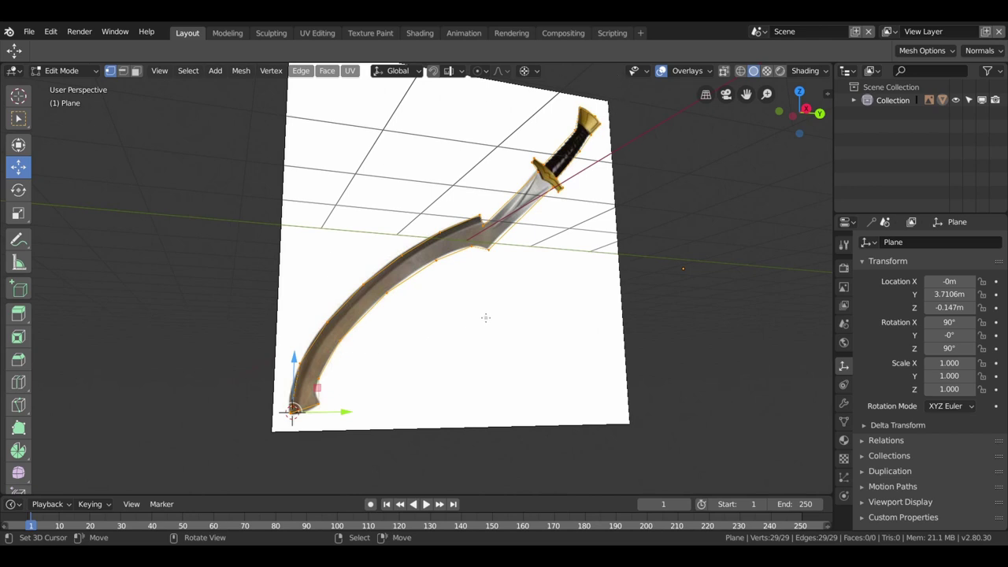
key(f)
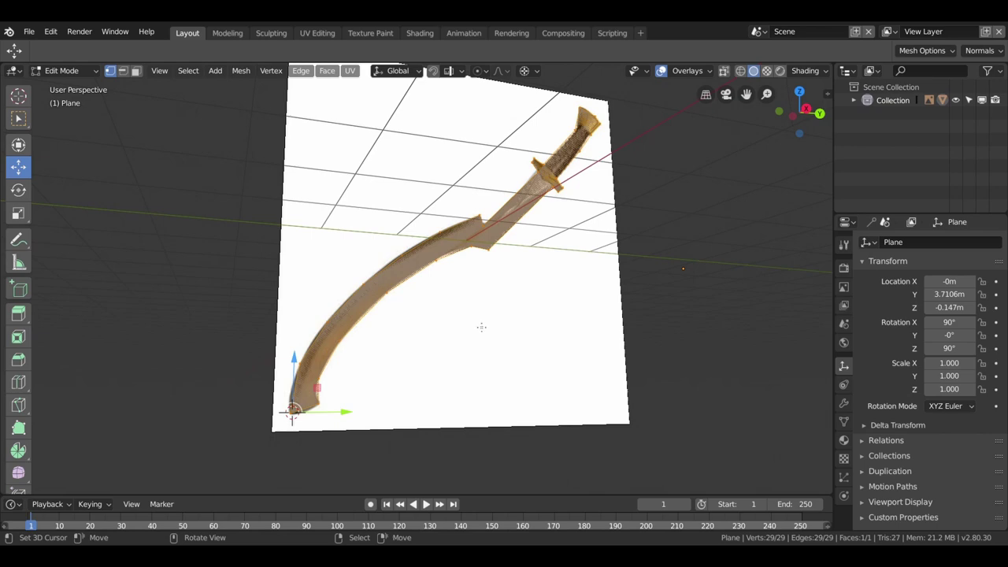
key(Tab)
mouse_move(485, 326)
middle_down()
mouse_move(434, 326)
mouse_move(441, 383)
mouse_move(469, 453)
mouse_move(454, 374)
mouse_move(491, 353)
mouse_move(414, 359)
mouse_move(186, 200)
middle_up()
- Move the sword object 0.156 m along X
click(19, 167)
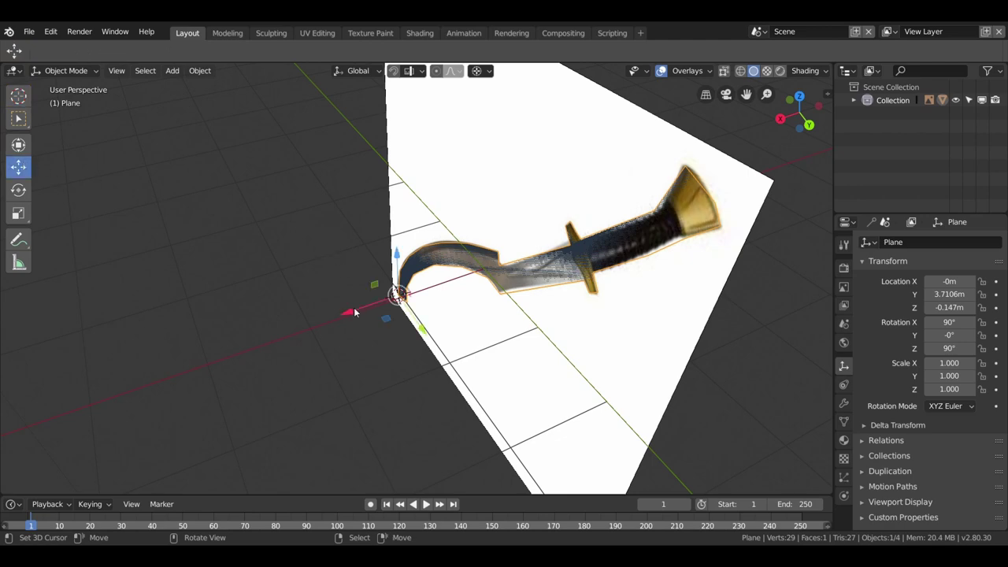
drag(357, 312, 355, 313)
mouse_move(355, 314)
middle_down()
mouse_move(420, 231)
mouse_move(434, 277)
mouse_move(473, 237)
mouse_move(438, 267)
mouse_move(452, 252)
middle_up()
- Add a Subdivision Surface modifier with 2 viewport subdivisions
click(843, 402)
click(929, 242)
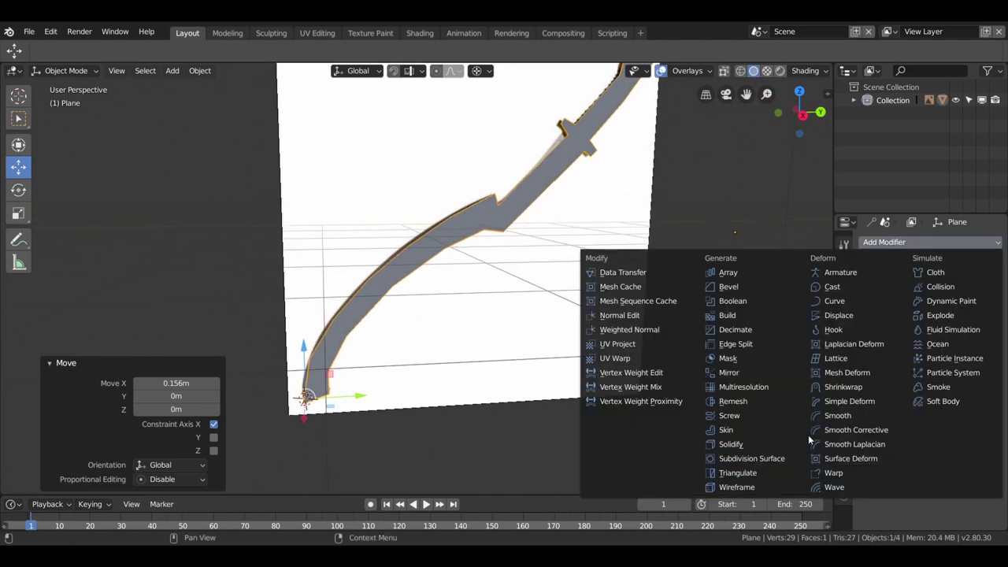
click(756, 457)
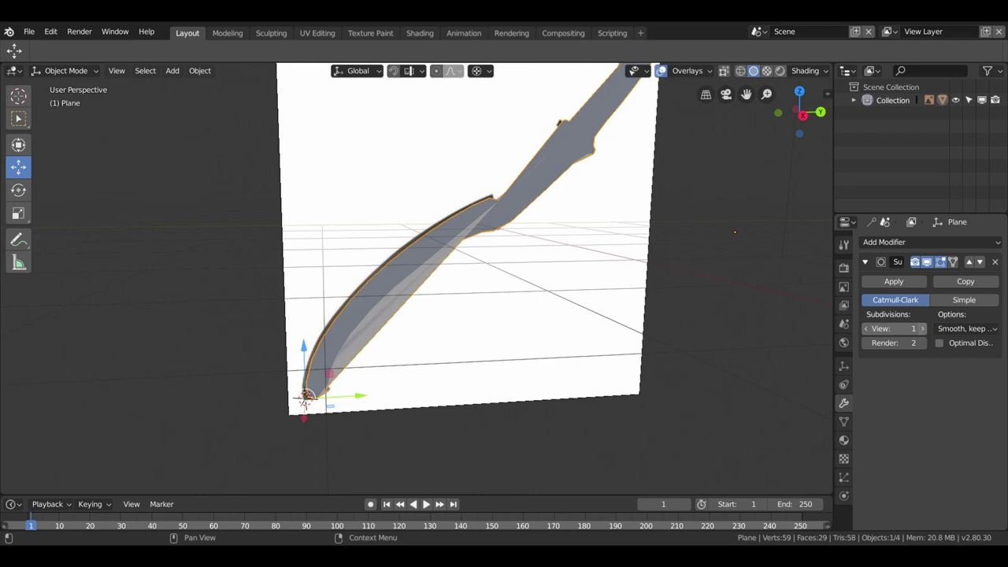
click(922, 328)
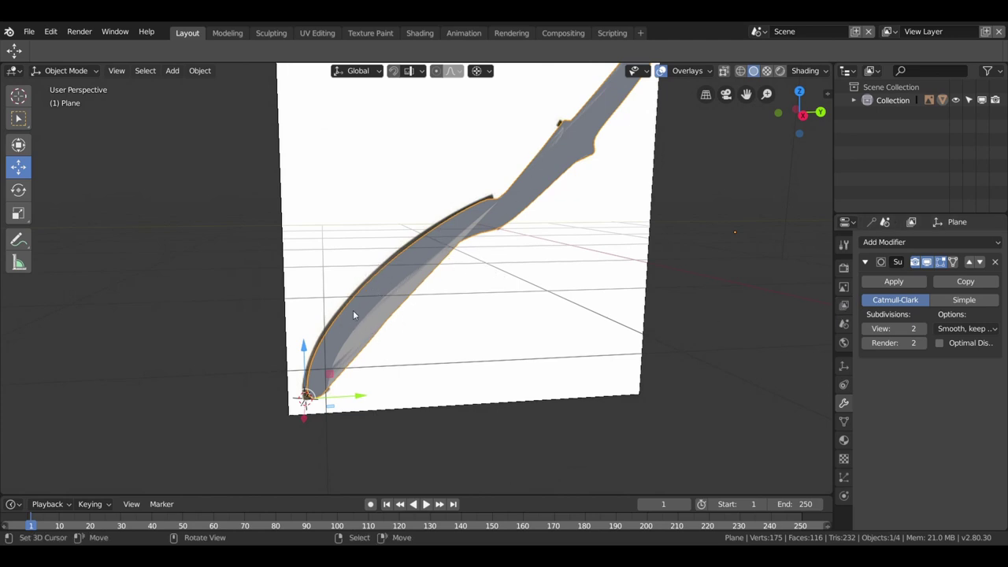
- Enter Edit Mode on the sword and switch to the side view (numpad 3)
key(Tab)
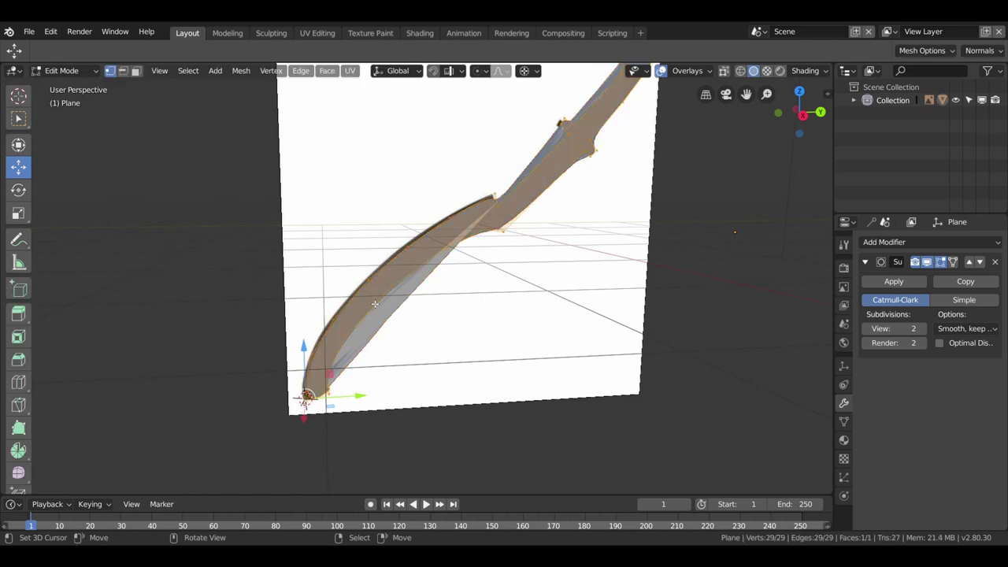
scroll(371, 299, up, 2)
scroll(389, 300, up, 3)
scroll(384, 321, down, 2)
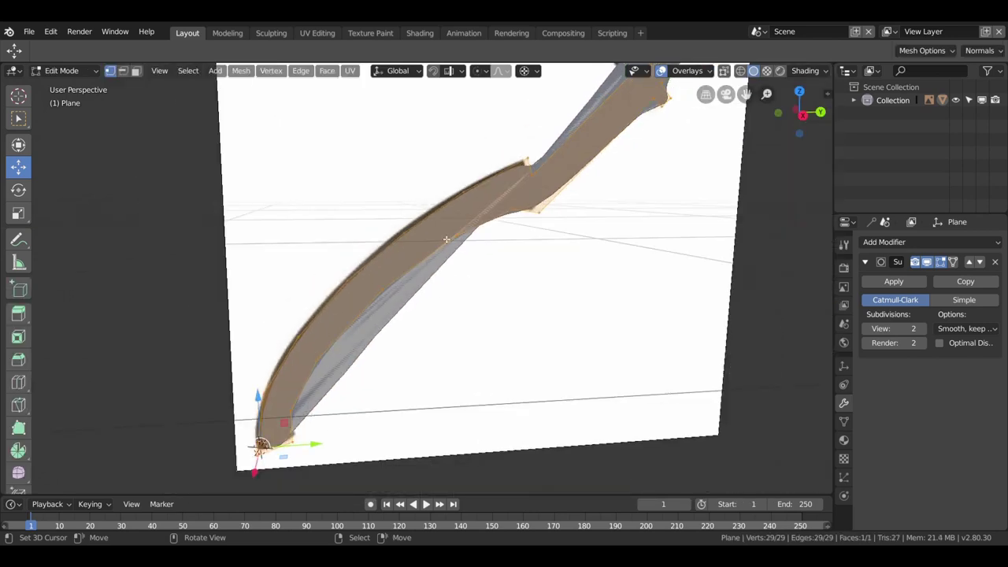
scroll(339, 373, up, 1)
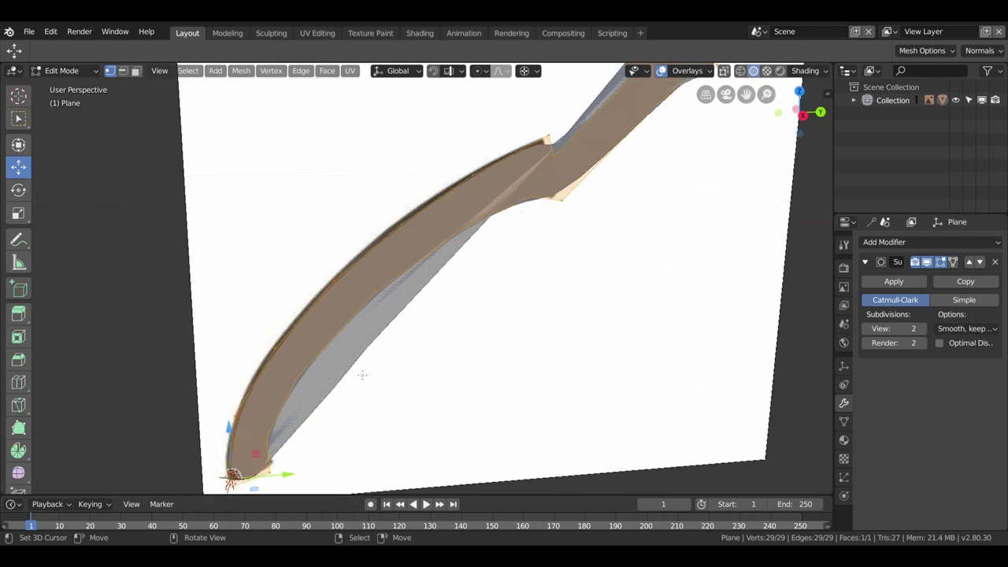
scroll(406, 289, up, 3)
key(KP_3)
- Inset the blade face by 0.0619 m and zoom in on the lower tip
key(i)
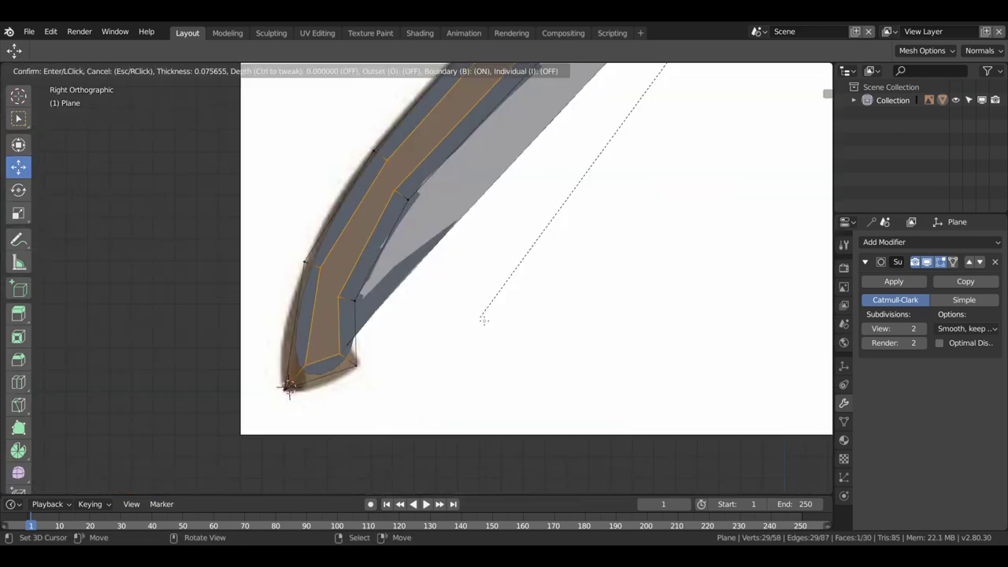
click(483, 323)
scroll(483, 326, down, 3)
scroll(542, 261, down, 3)
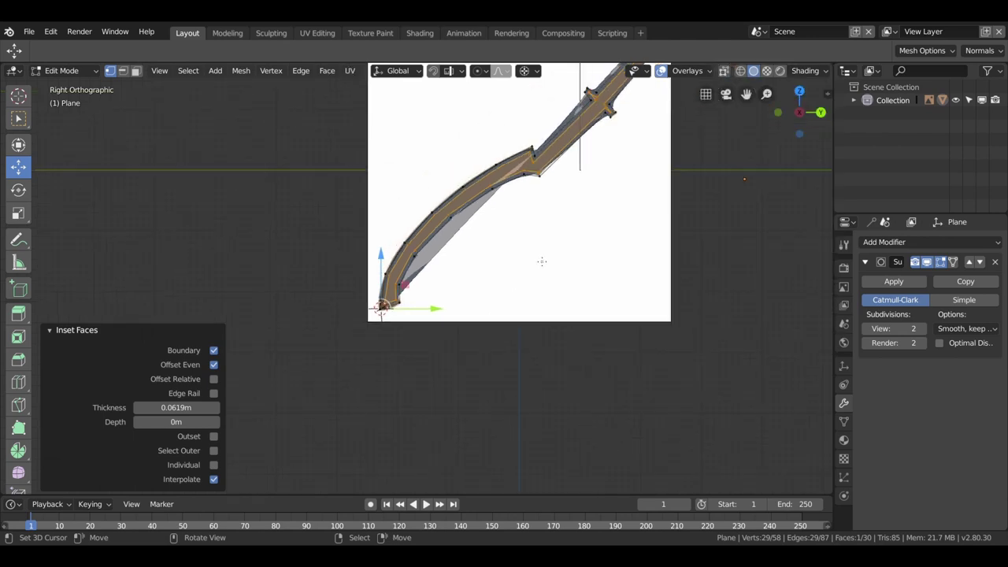
scroll(542, 261, down, 2)
scroll(542, 261, up, 3)
scroll(541, 260, up, 3)
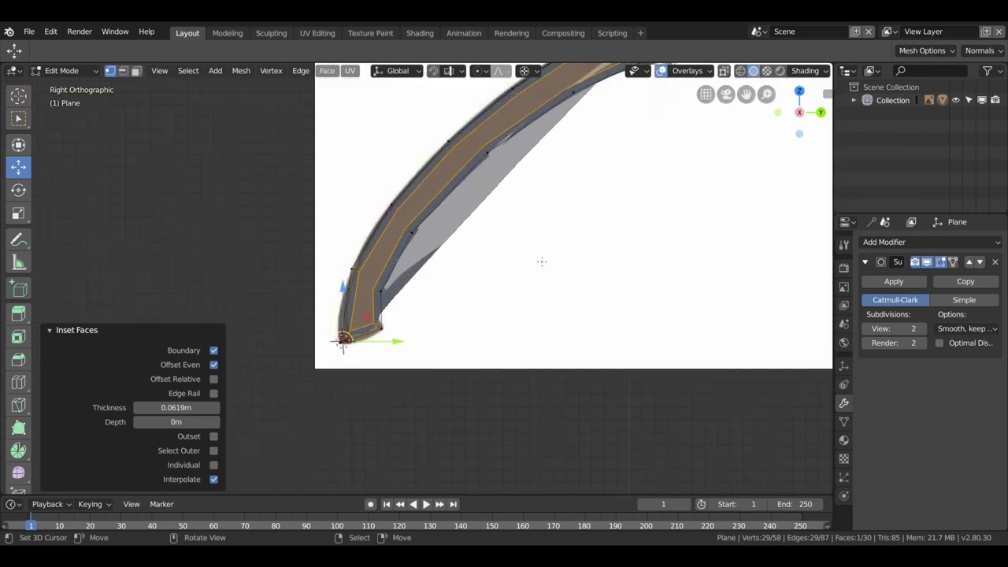
scroll(542, 260, up, 2)
scroll(542, 260, up, 2)
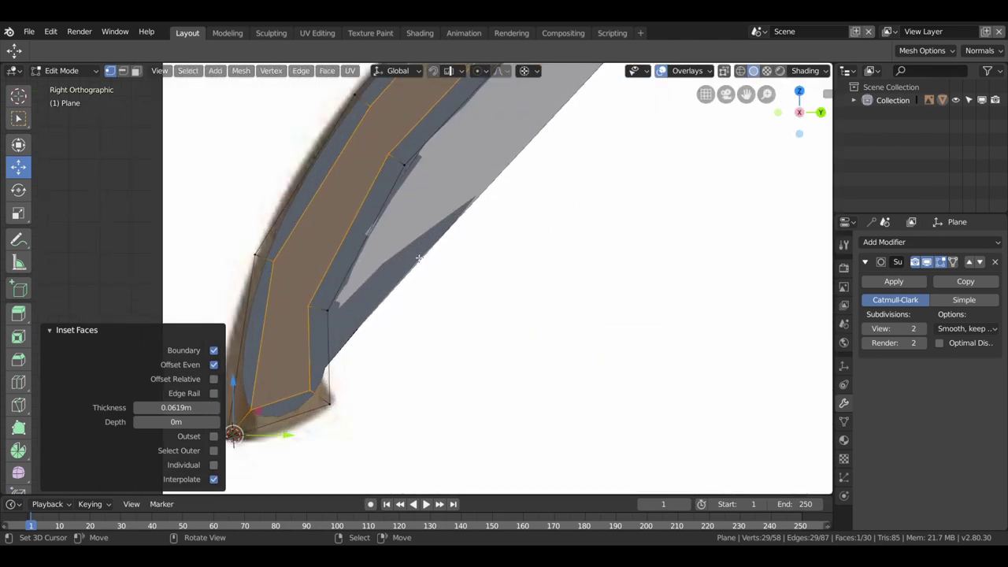
- Connect the first two vertex pairs across the inset blade face with new edges
click(278, 261)
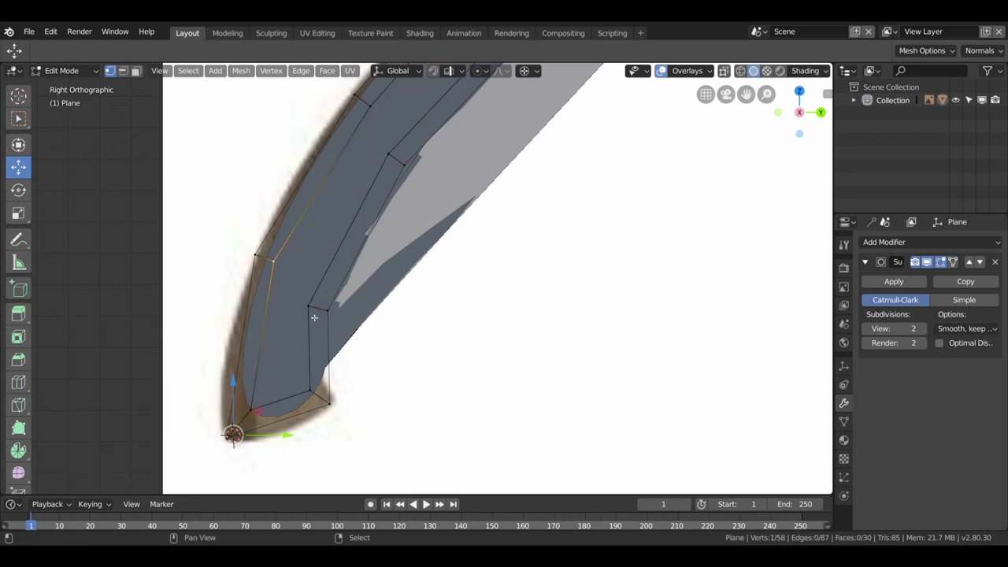
shift+click(314, 310)
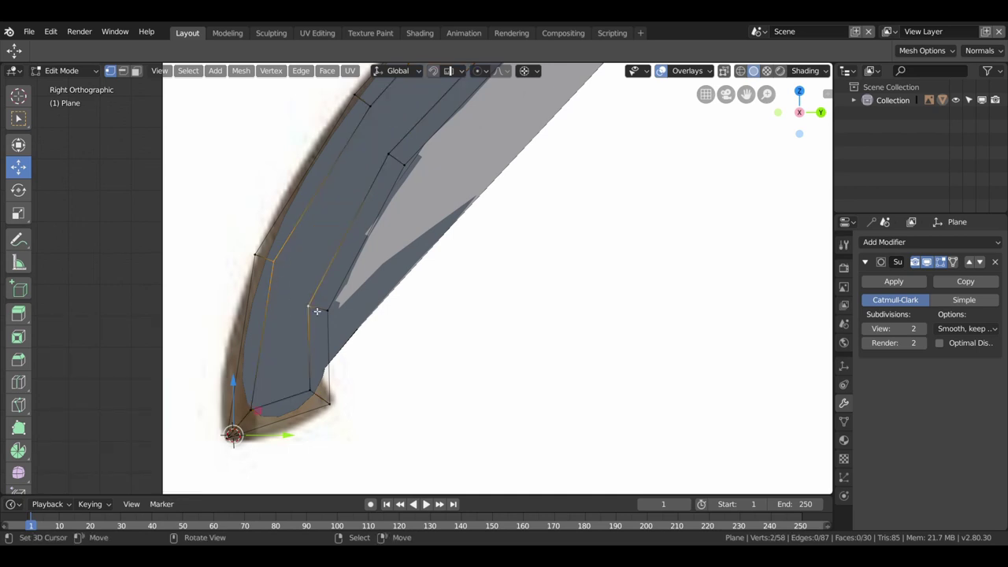
key(j)
click(370, 106)
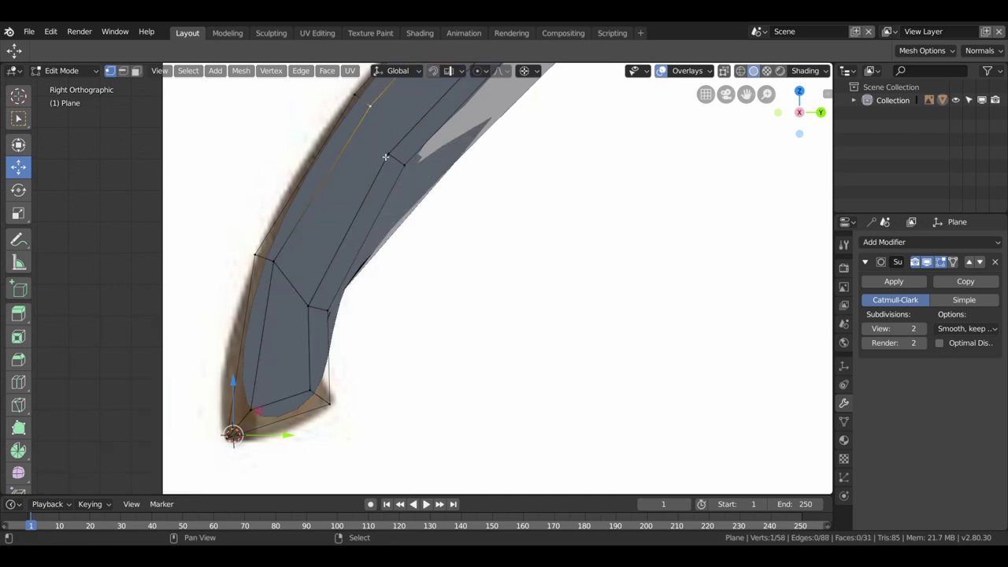
shift+click(388, 158)
key(j)
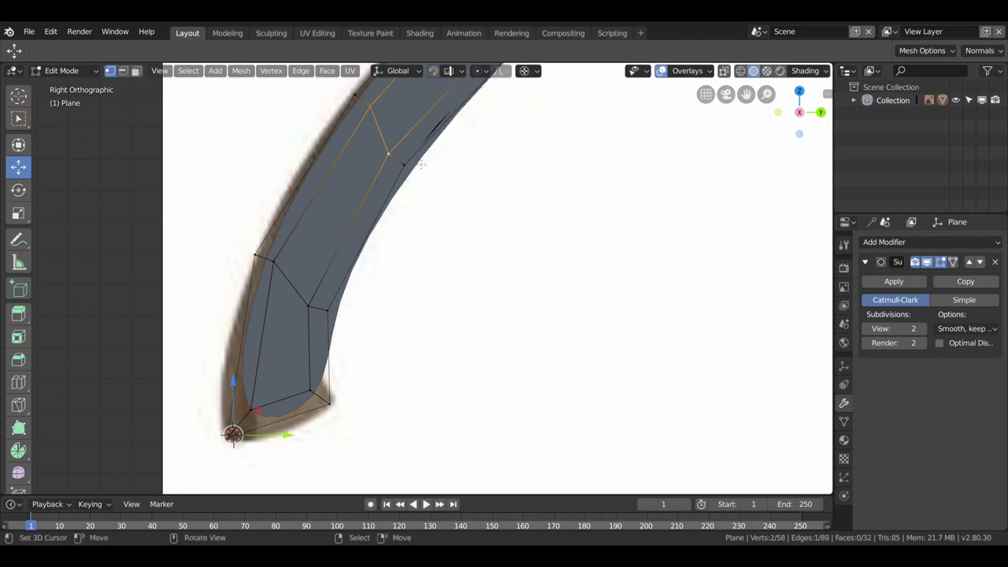
- Join two more vertex pairs mid-blade and along the upper rim with edges
shift+middle_drag(389, 157, 444, 112)
scroll(291, 371, up, 4)
click(322, 255)
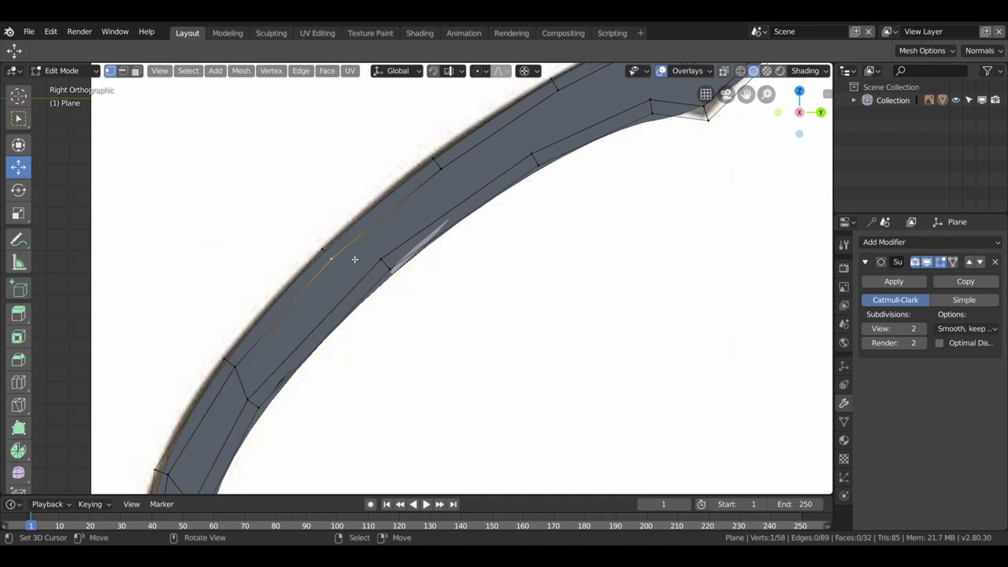
shift+click(386, 259)
key(j)
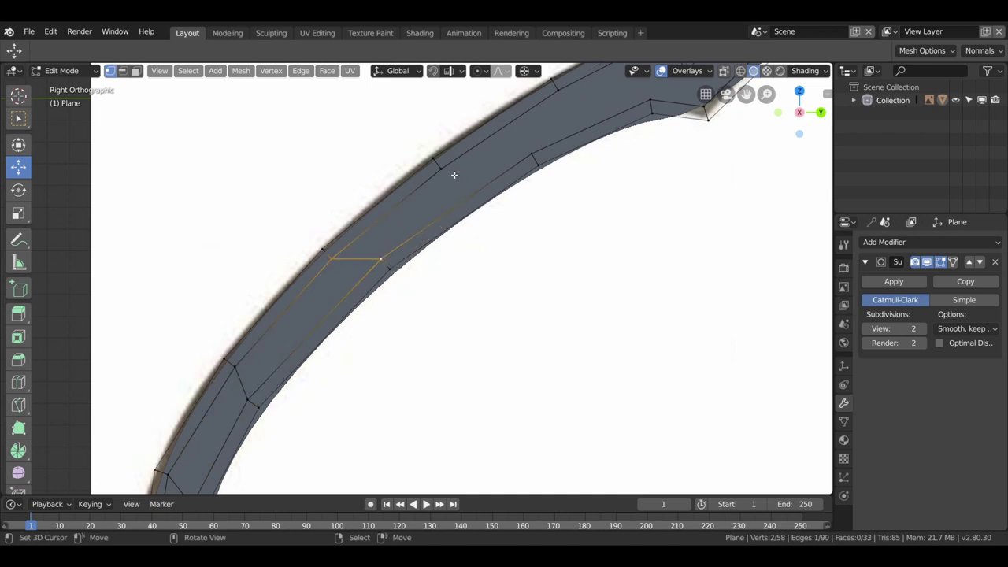
click(441, 167)
shift+click(533, 155)
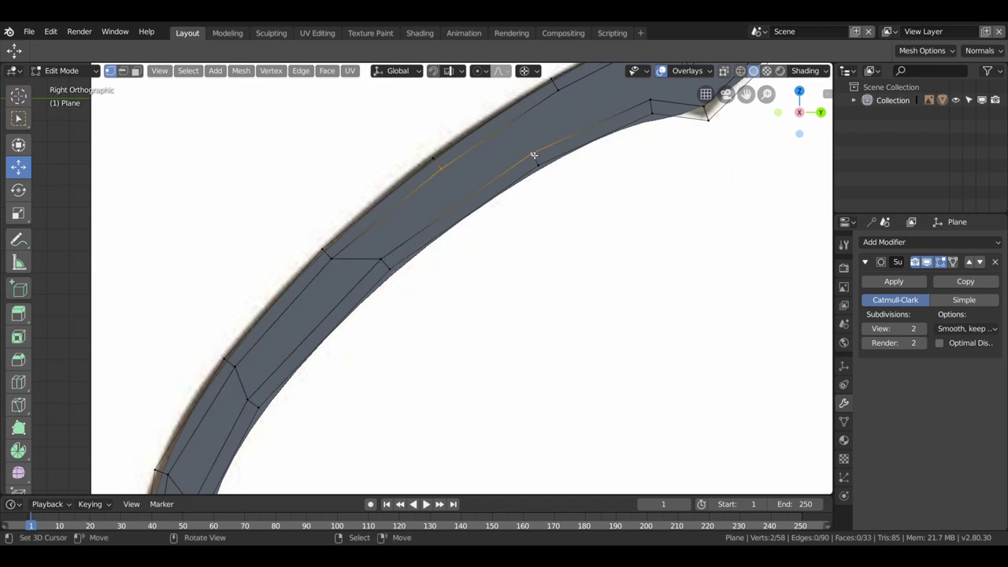
key(j)
- Lower the tip vertex 0.0317 m along Z, then select two tip vertices
scroll(538, 151, down, 4)
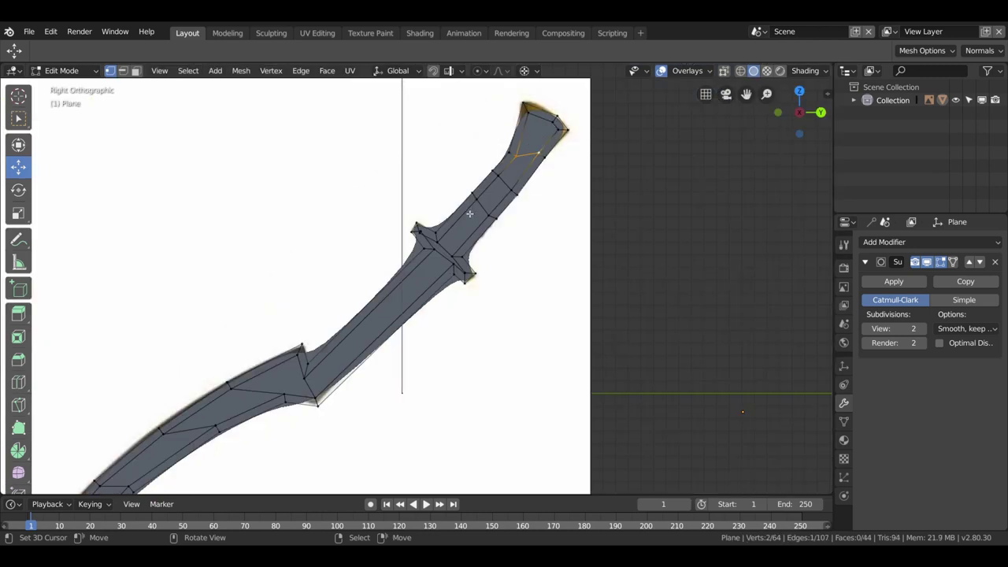
scroll(471, 214, down, 2)
scroll(429, 268, up, 1)
scroll(478, 206, down, 2)
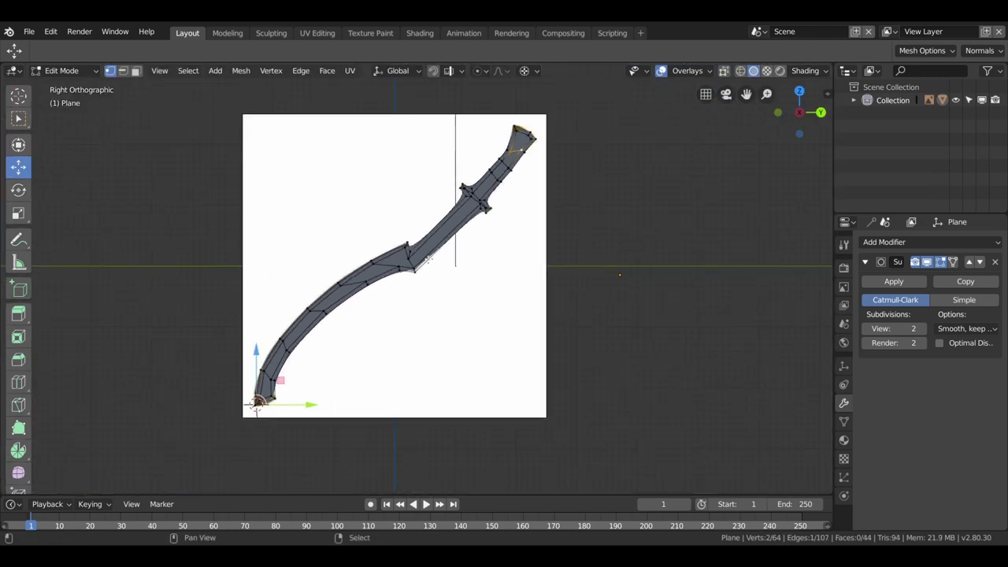
scroll(390, 323, up, 2)
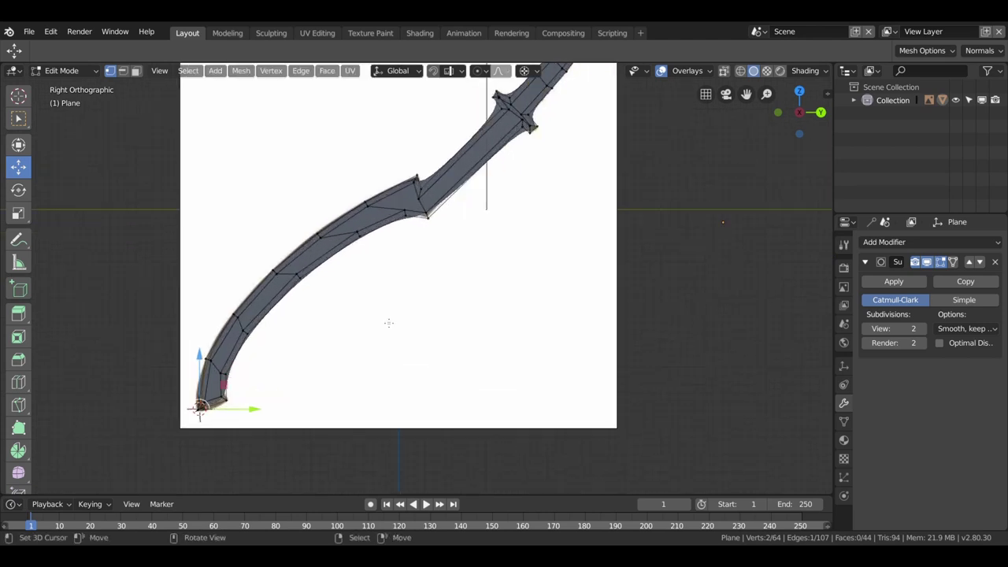
scroll(423, 292, up, 1)
scroll(445, 281, up, 1)
scroll(433, 293, up, 1)
scroll(433, 292, up, 1)
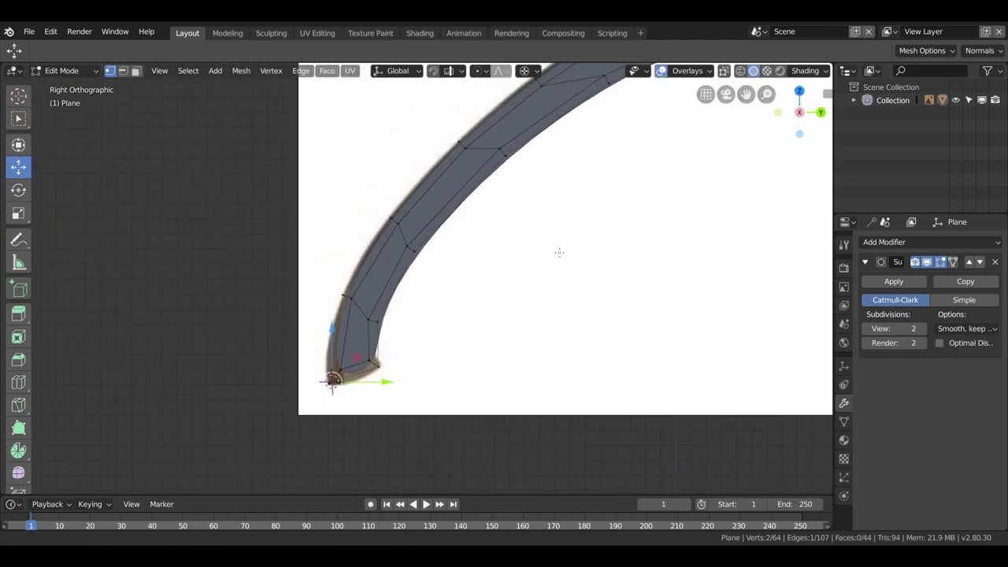
scroll(492, 288, up, 1)
scroll(321, 416, up, 1)
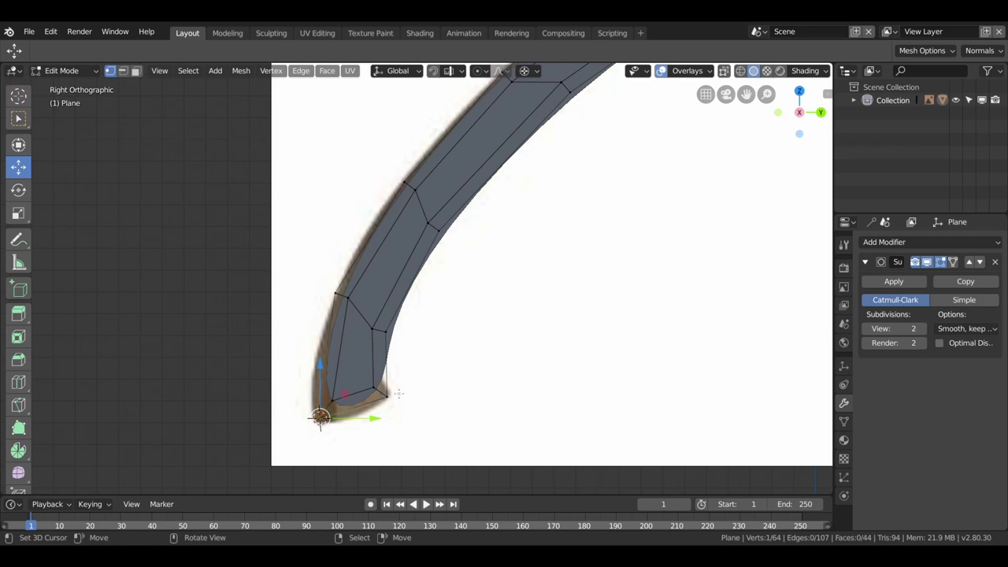
drag(321, 372, 322, 381)
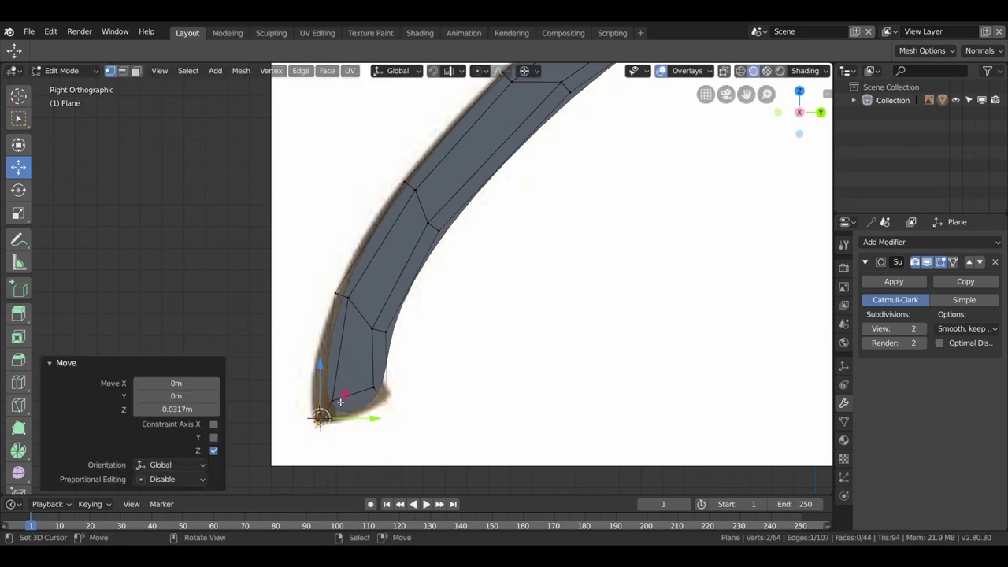
click(340, 401)
shift+click(376, 389)
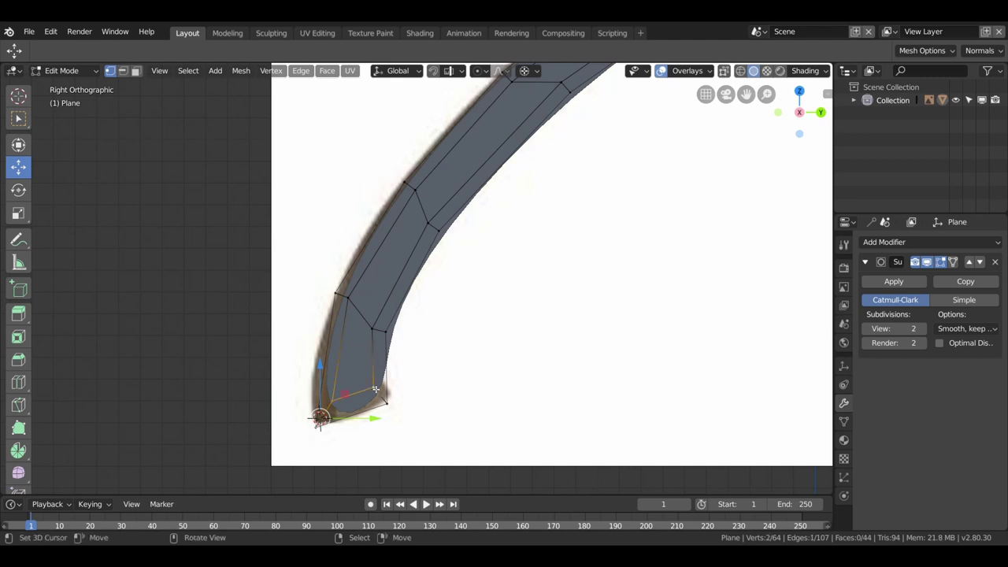
- Slide the tip edge and add a loop cut across the lower blade
key(g)
key(g)
click(380, 398)
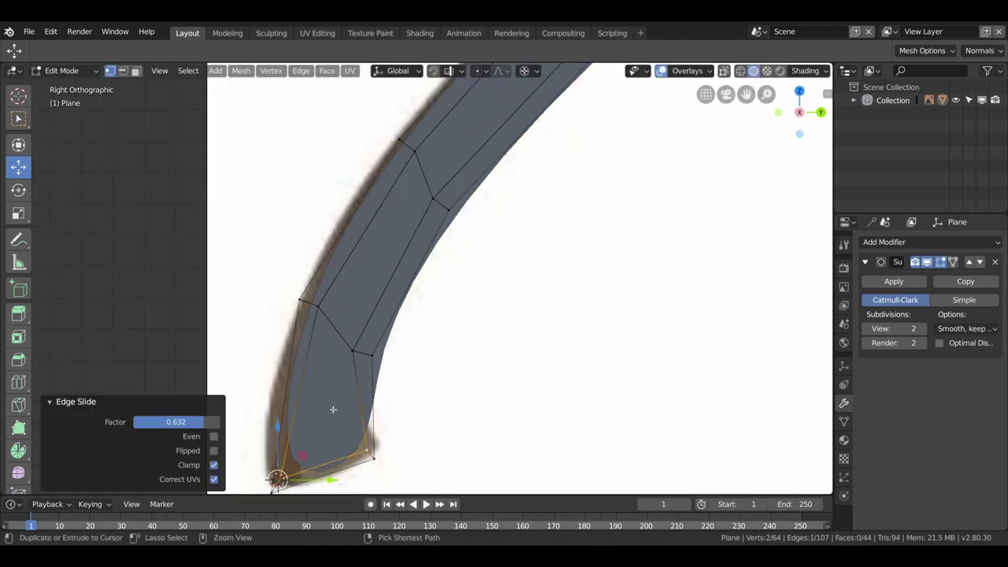
key(ctrl+r)
click(286, 408)
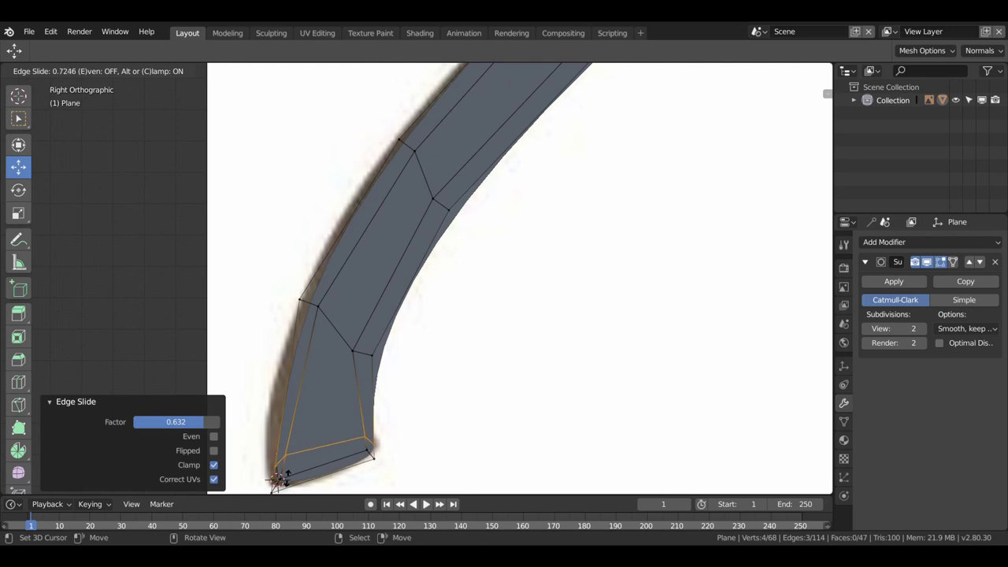
- Slide the blade's left-side edge path, then move it along Y
click(277, 477)
ctrl+click(319, 335)
key(g)
key(g)
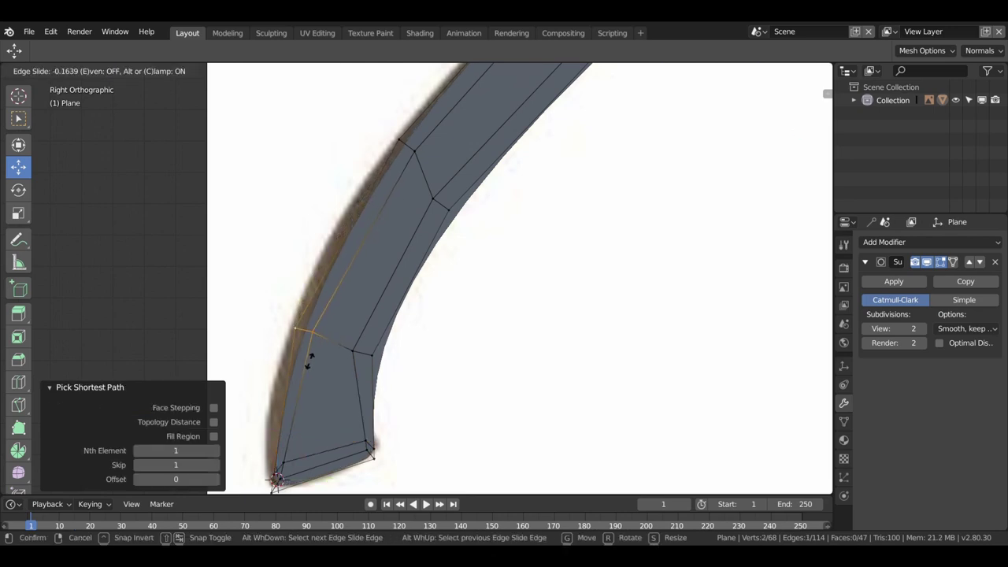
click(306, 377)
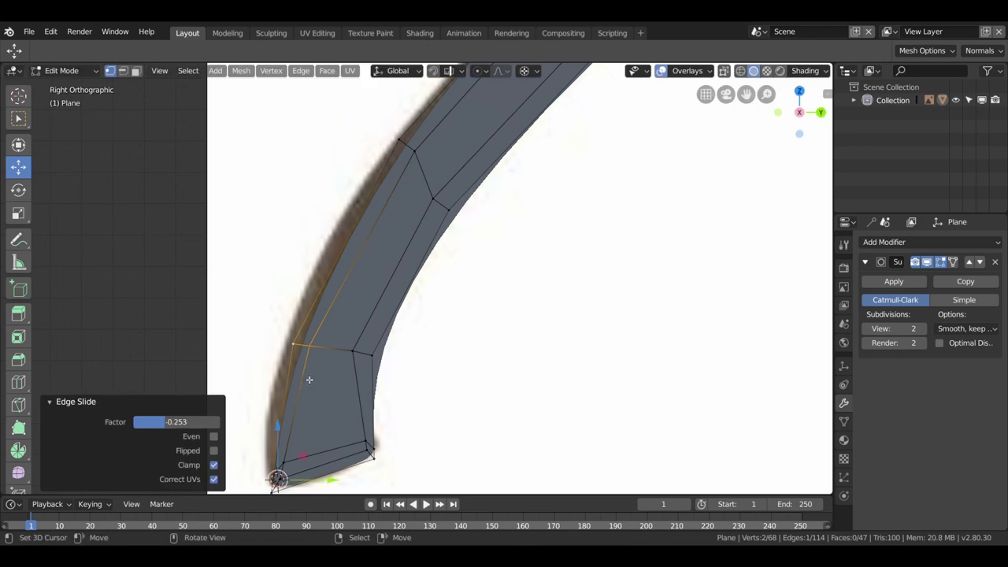
key(g)
key(y)
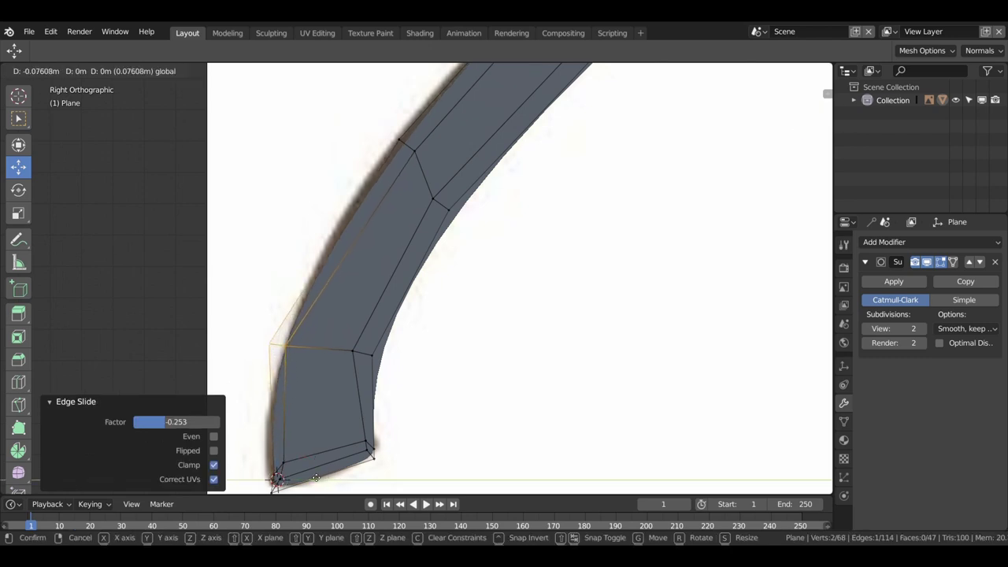
click(315, 478)
- Slide the mid-blade edge loop and shift it along Y and Z to fit the outline
shift+middle_drag(460, 193, 427, 328)
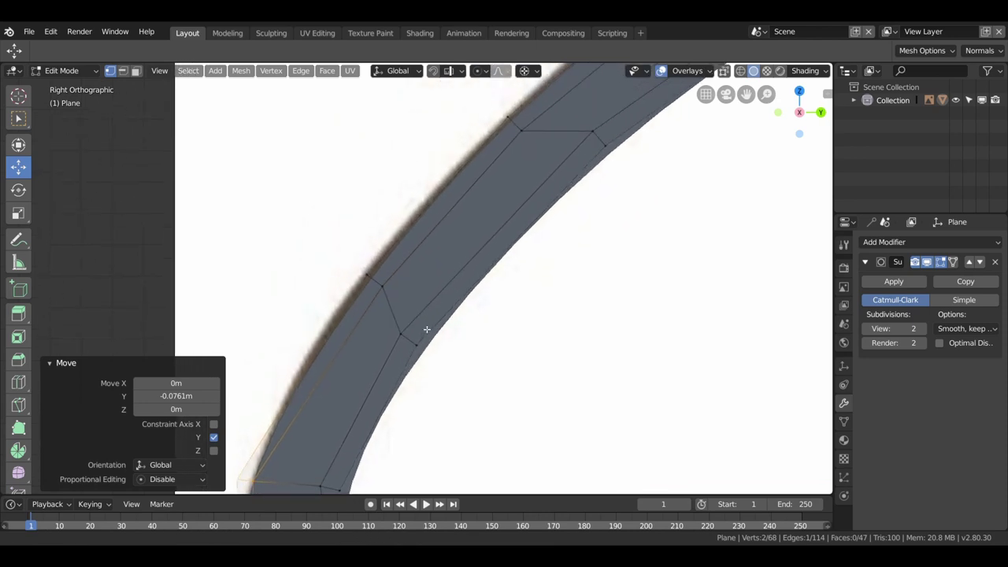
shift+click(379, 285)
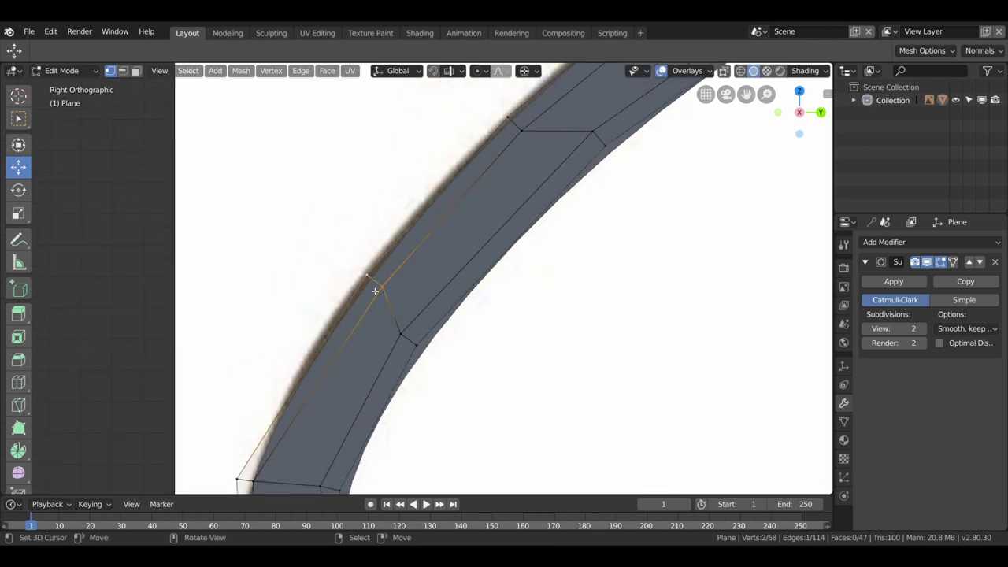
alt+click(398, 333)
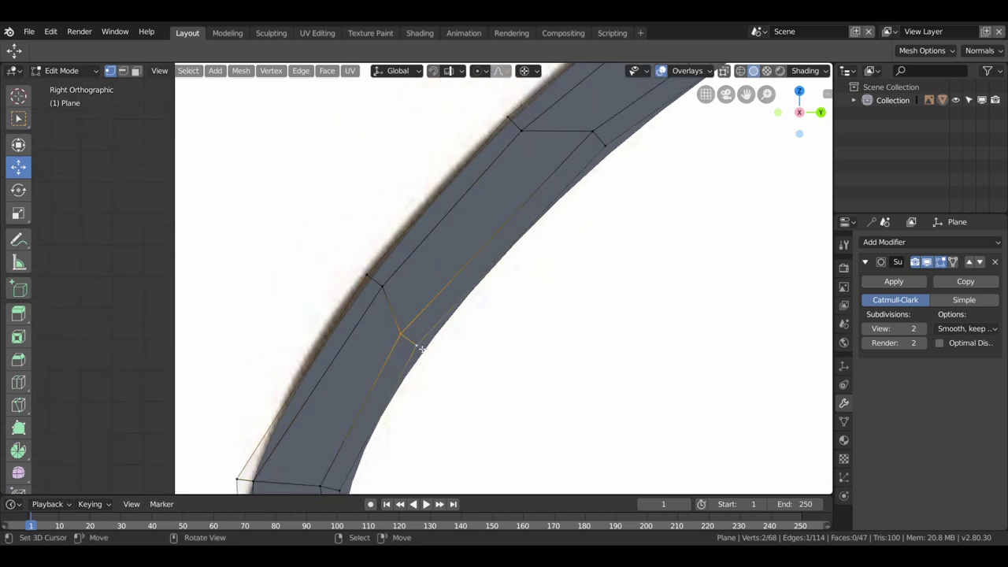
key(g)
key(g)
click(438, 328)
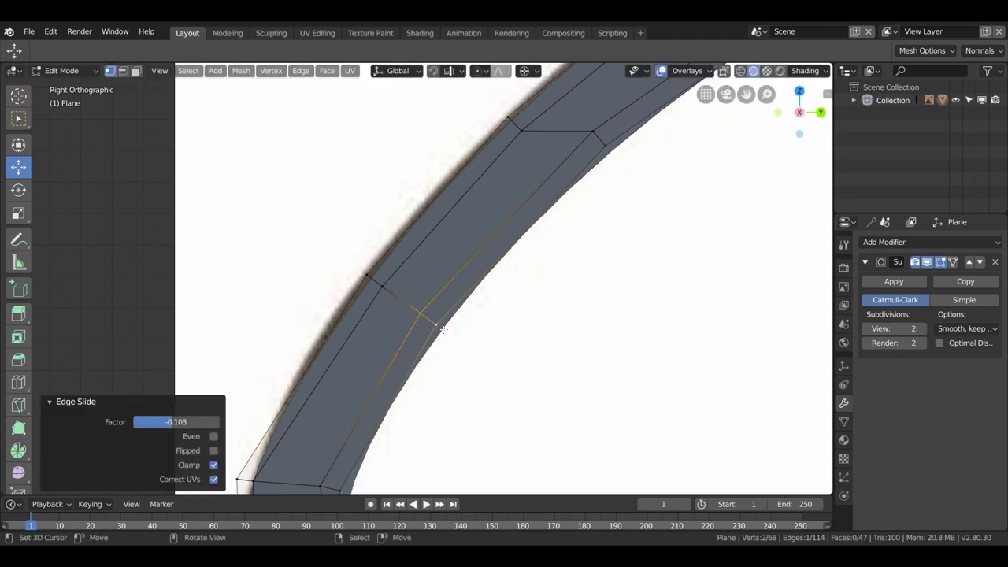
click(350, 203)
mouse_move(400, 203)
mouse_down()
mouse_move(379, 198)
mouse_move(364, 175)
mouse_move(378, 253)
mouse_up()
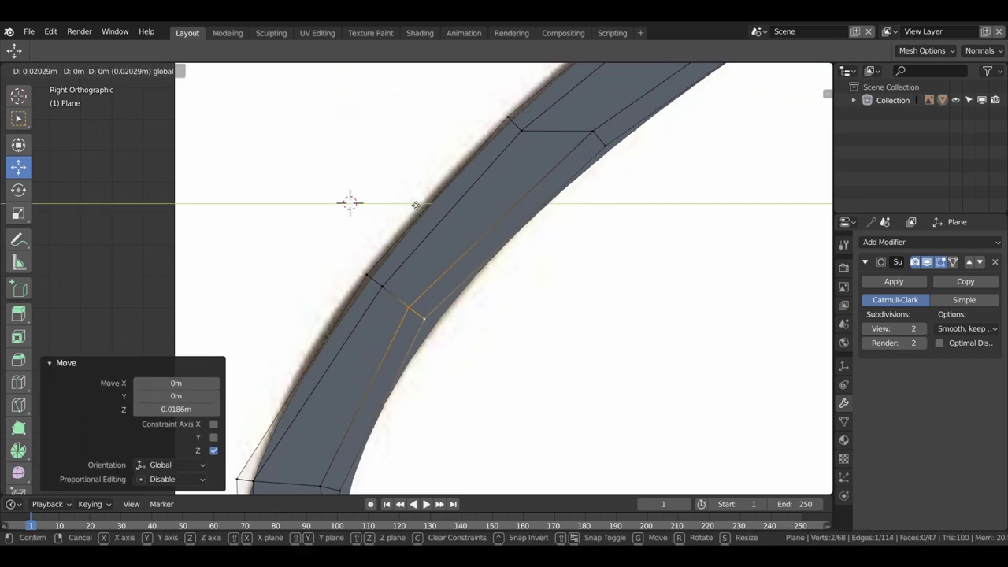
shift+middle_drag(378, 254, 242, 392)
drag(213, 290, 214, 280)
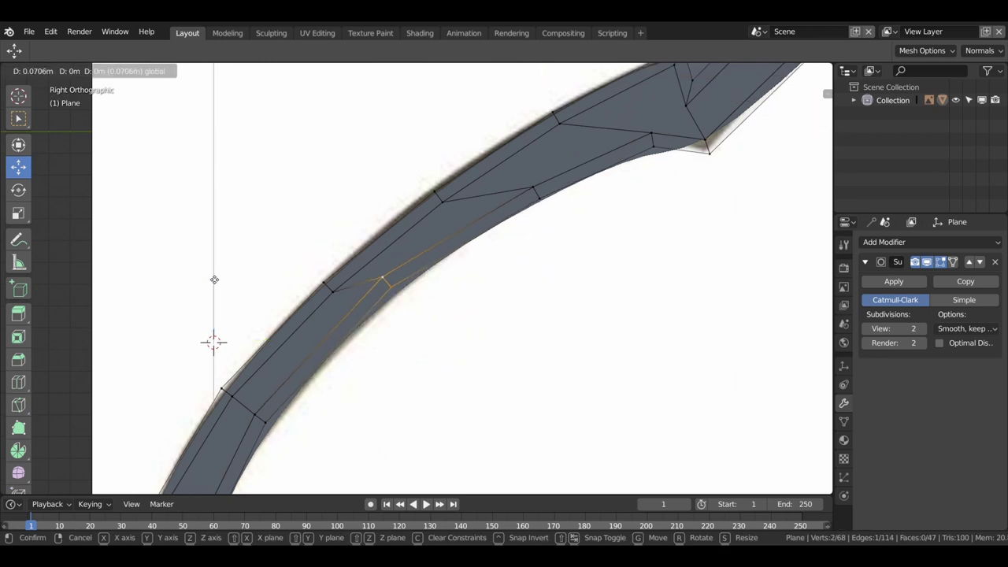
- Slide an outer-edge vertex and nudge it along Z and Y to match the reference
click(335, 277)
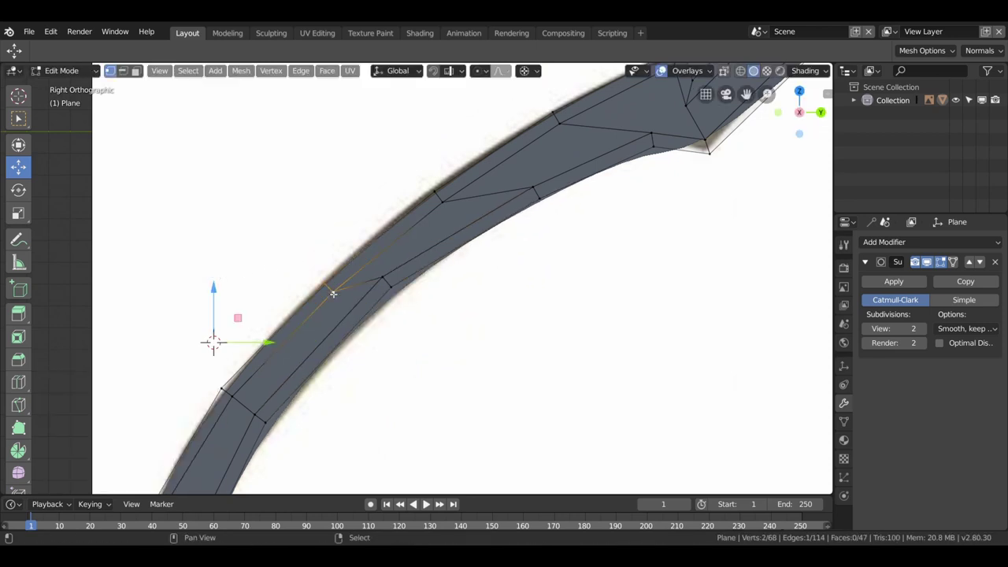
key(g)
key(g)
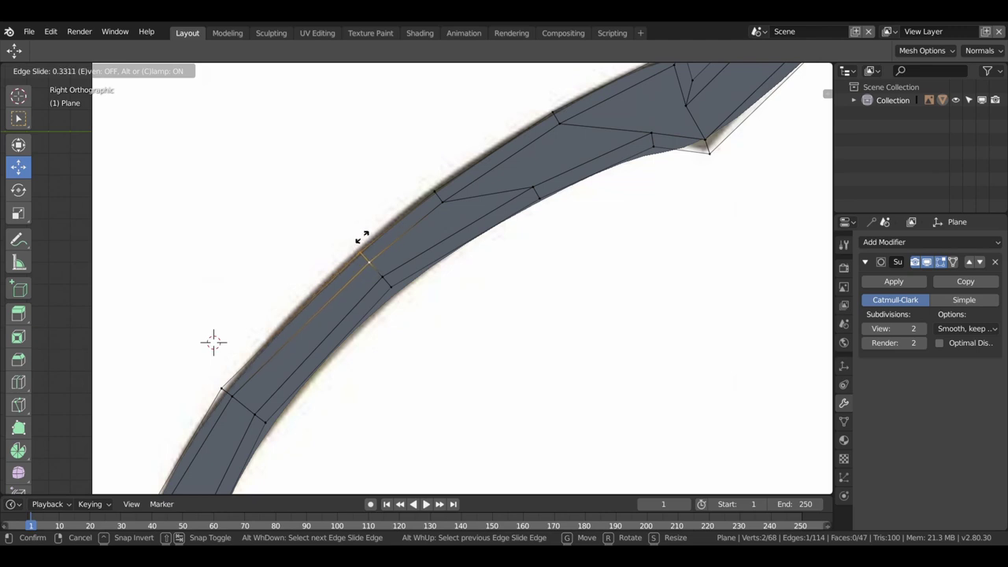
click(364, 237)
drag(213, 293, 213, 288)
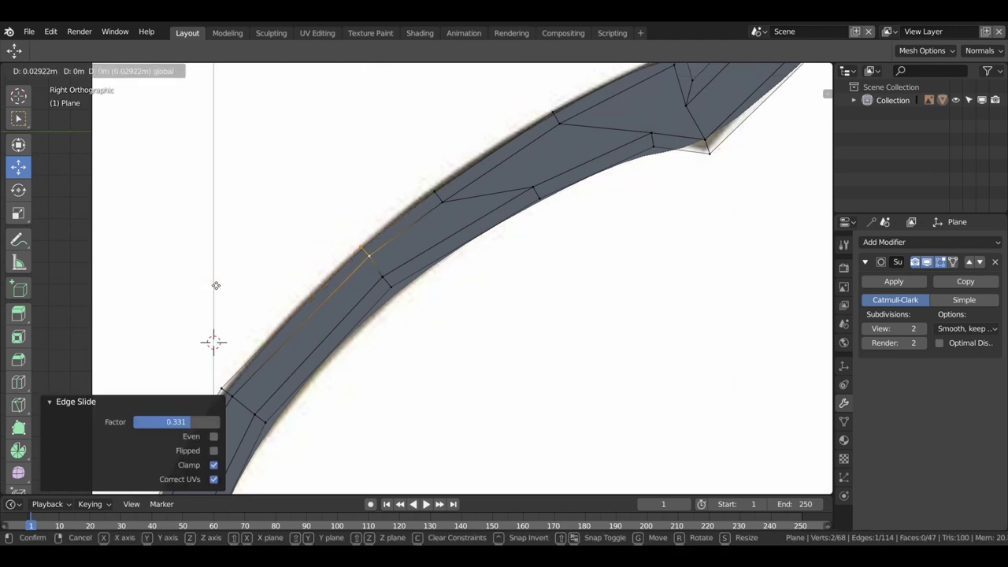
drag(270, 344, 267, 346)
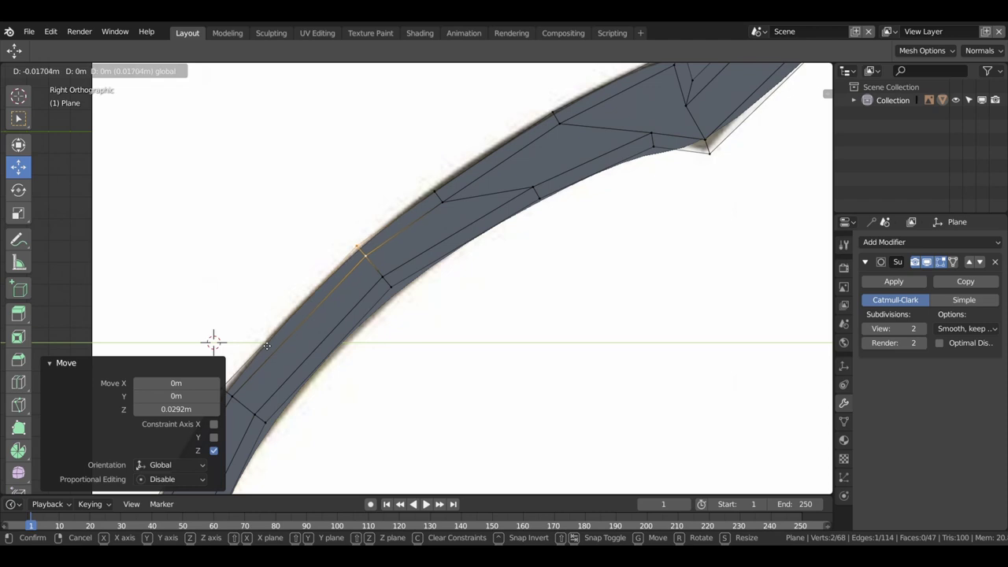
click(338, 268)
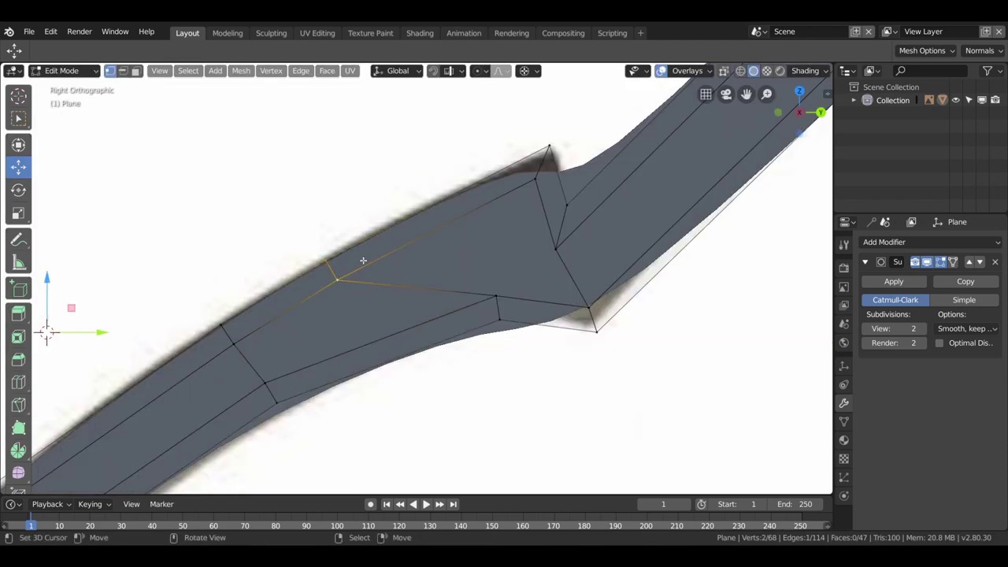
- Add a loop cut across the blade and dissolve its short top and middle edges
key(ctrl+r)
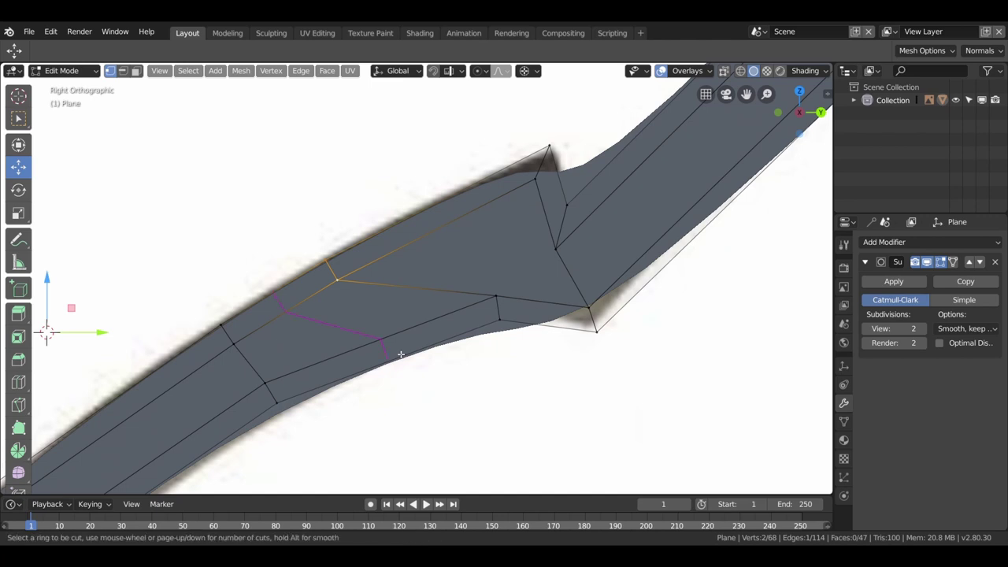
click(401, 355)
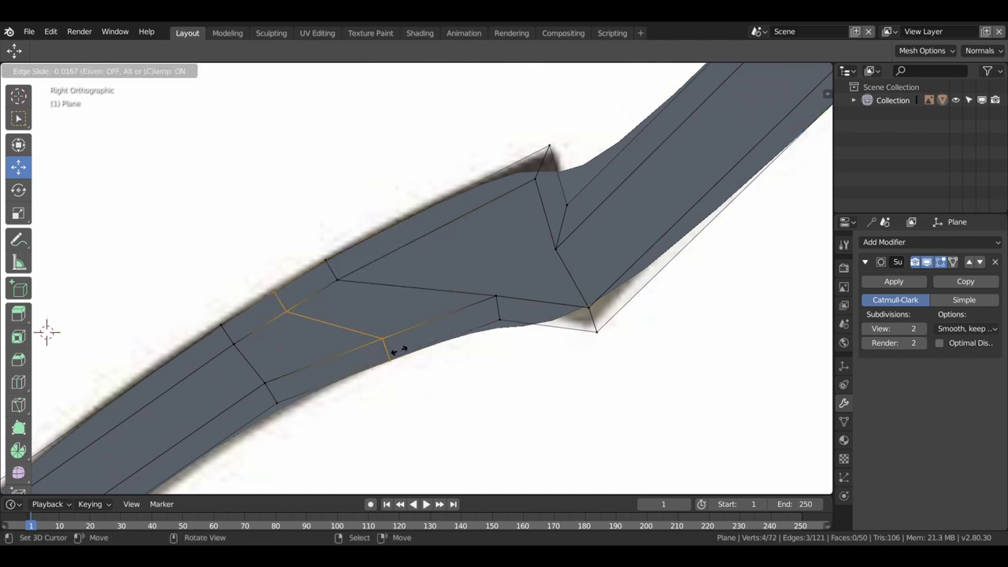
click(398, 350)
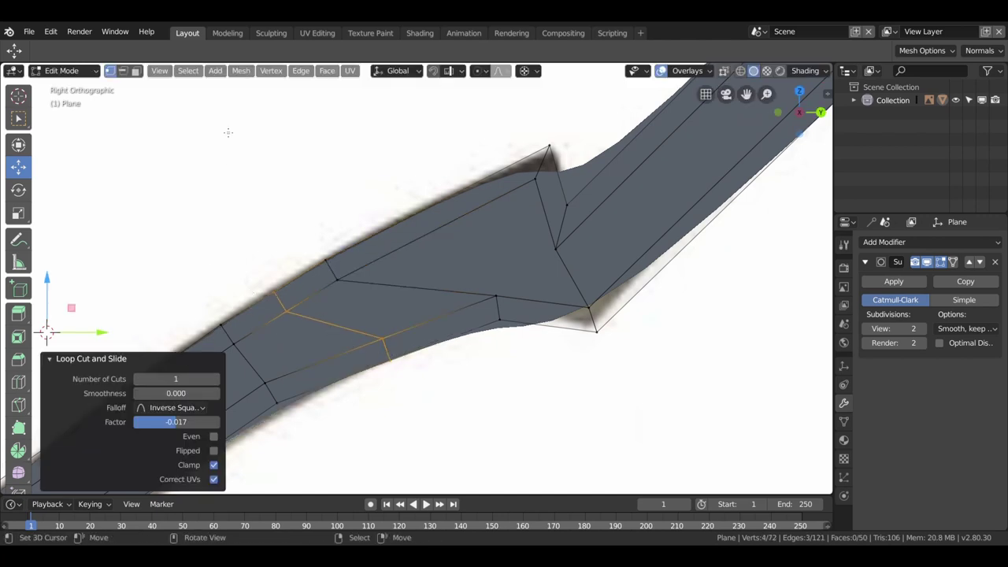
click(122, 71)
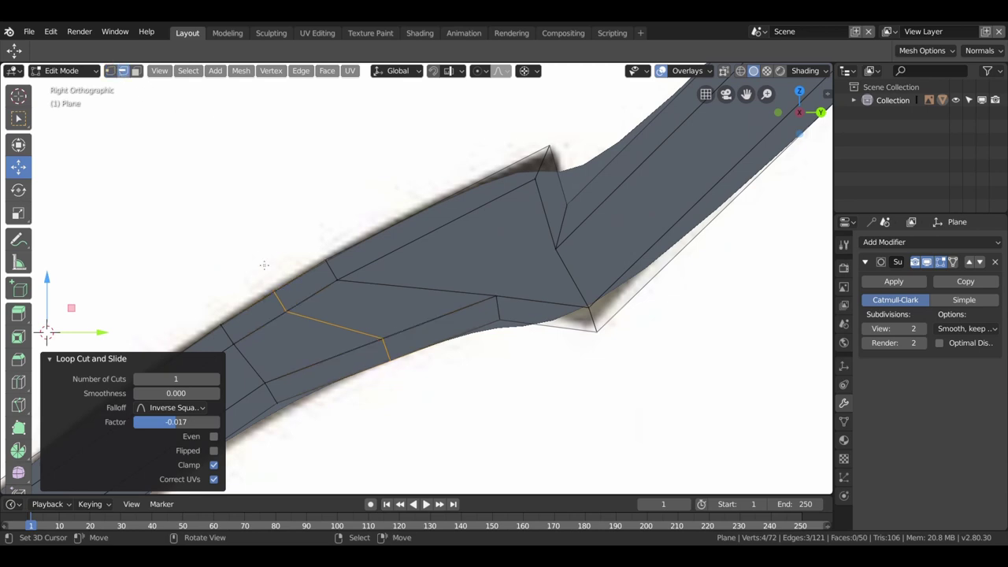
click(280, 306)
shift+click(314, 323)
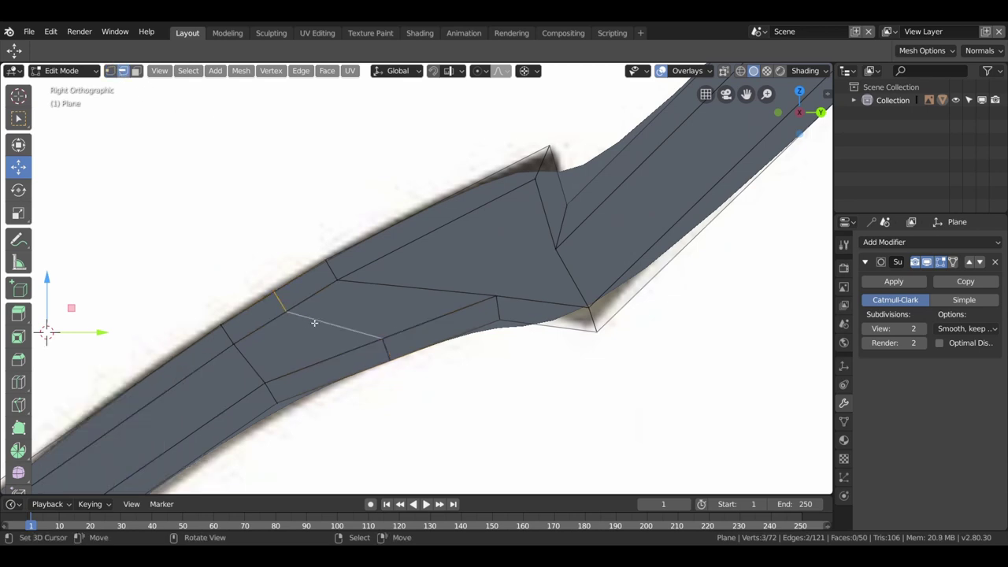
key(x)
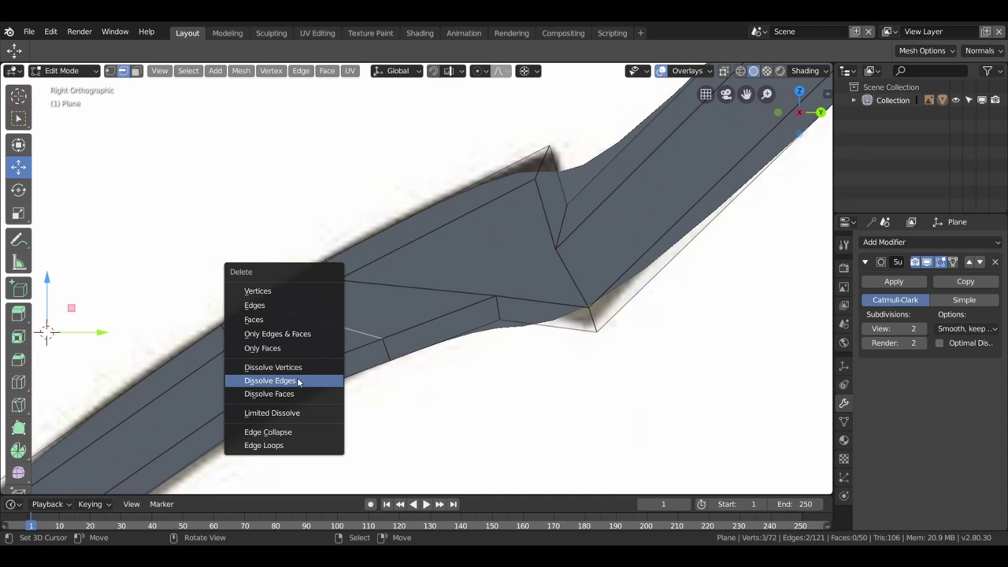
click(297, 382)
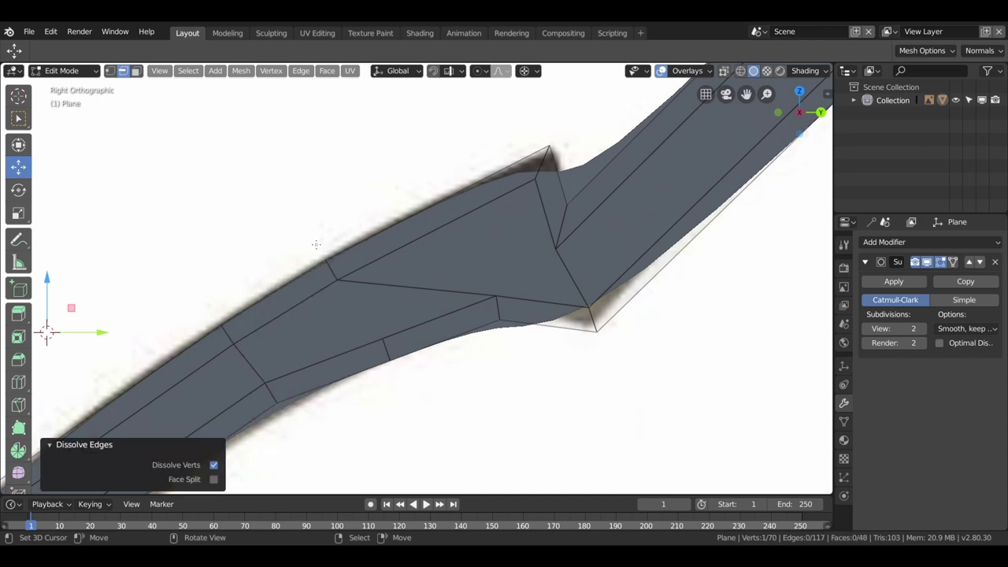
- Connect two vertices with a new edge and dissolve the long stray edge
key(1)
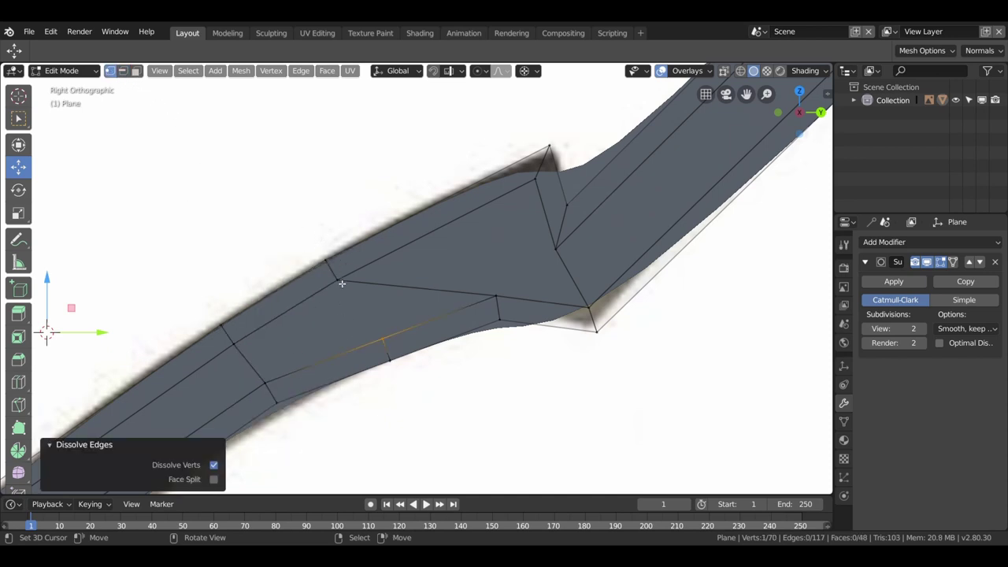
click(342, 284)
shift+click(383, 339)
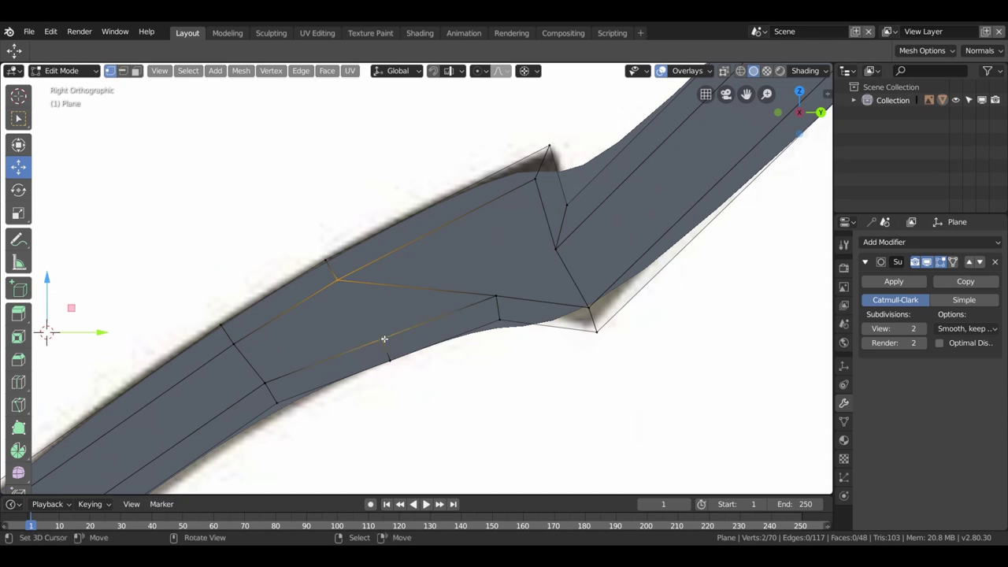
key(j)
click(122, 71)
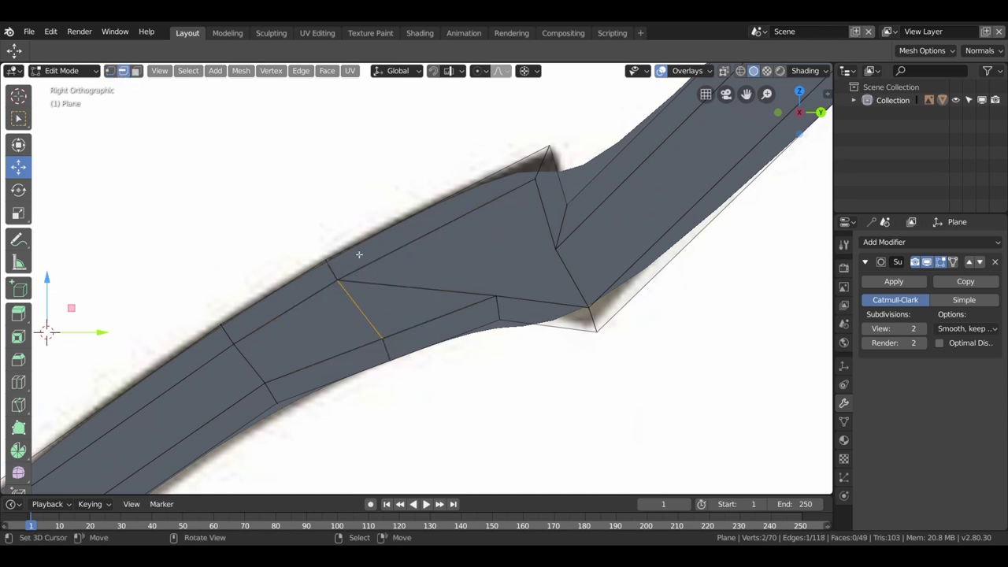
click(431, 296)
key(x)
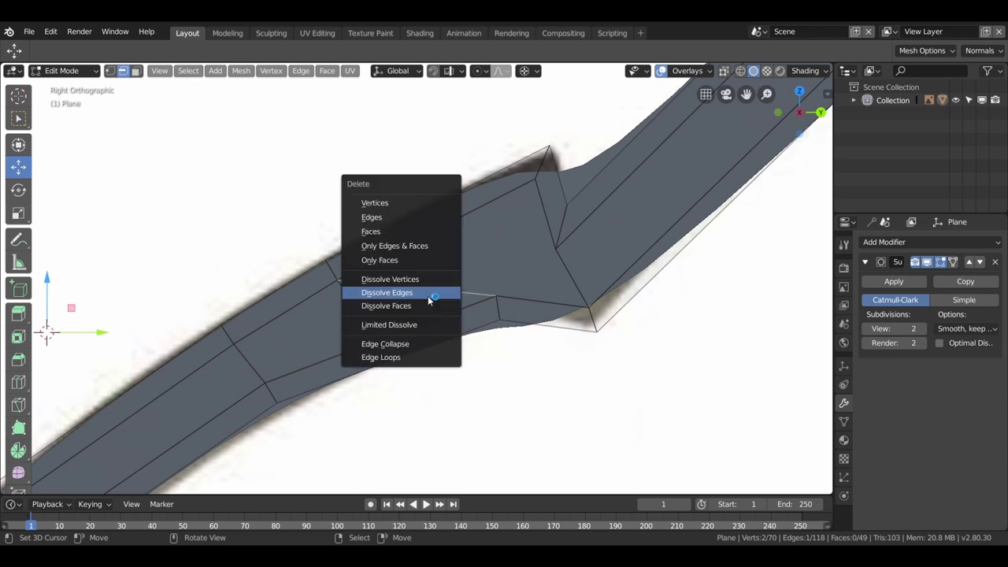
click(431, 296)
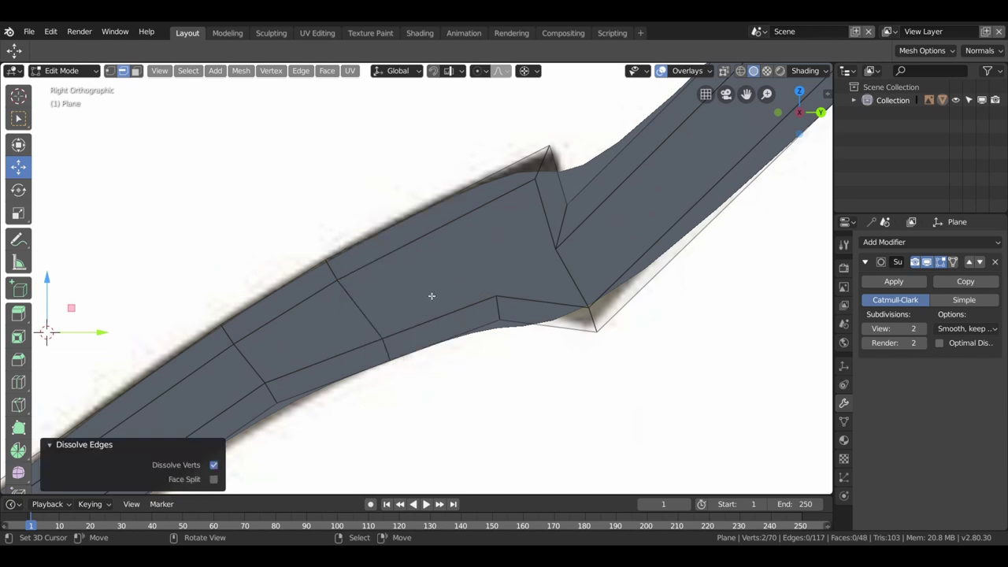
- Add another loop cut near the notch at factor 0.194
key(ctrl+r)
click(465, 203)
click(481, 181)
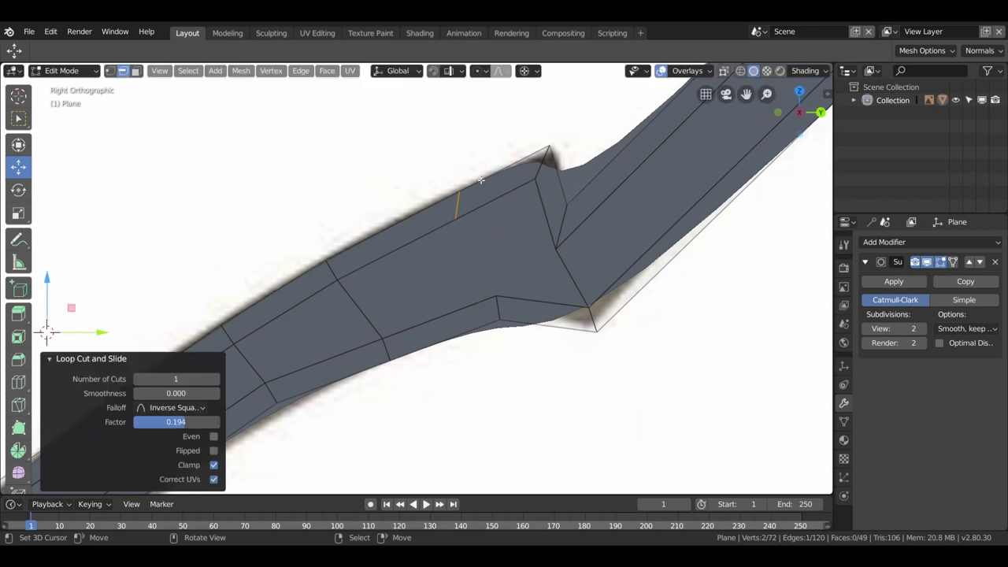
- Join the upper and lower edge loops beside the notch with a new edge
click(100, 71)
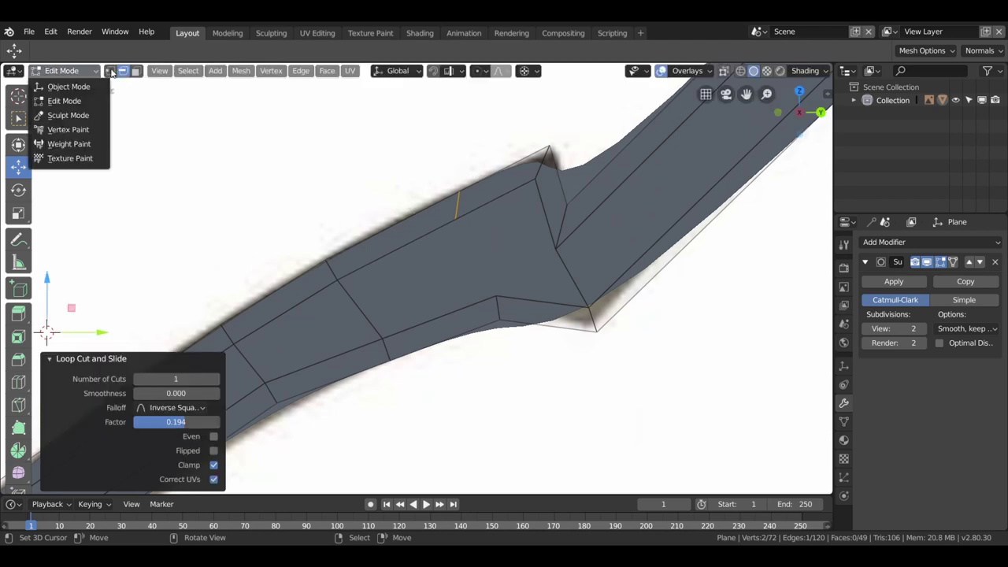
alt+click(461, 224)
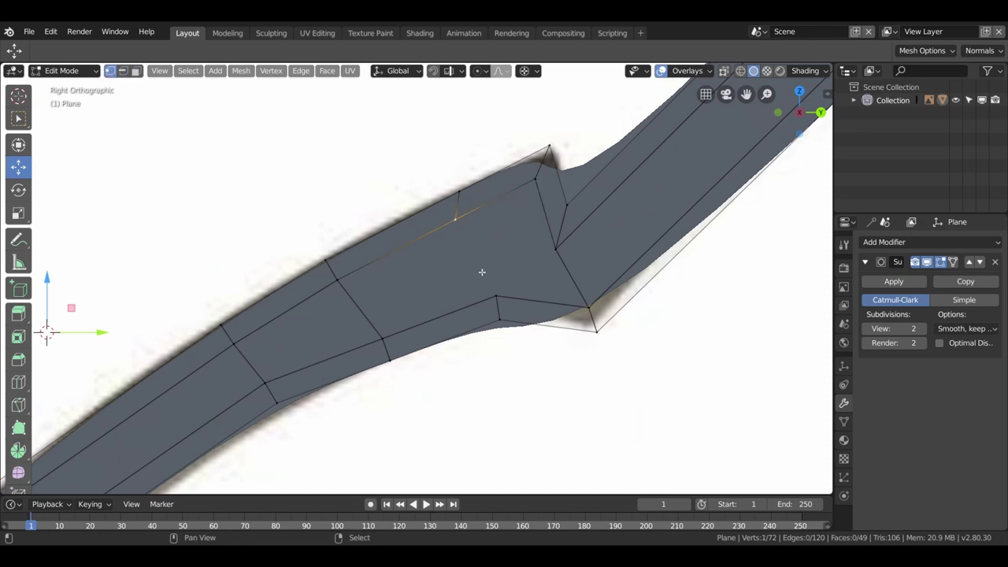
alt+click(497, 297)
key(f)
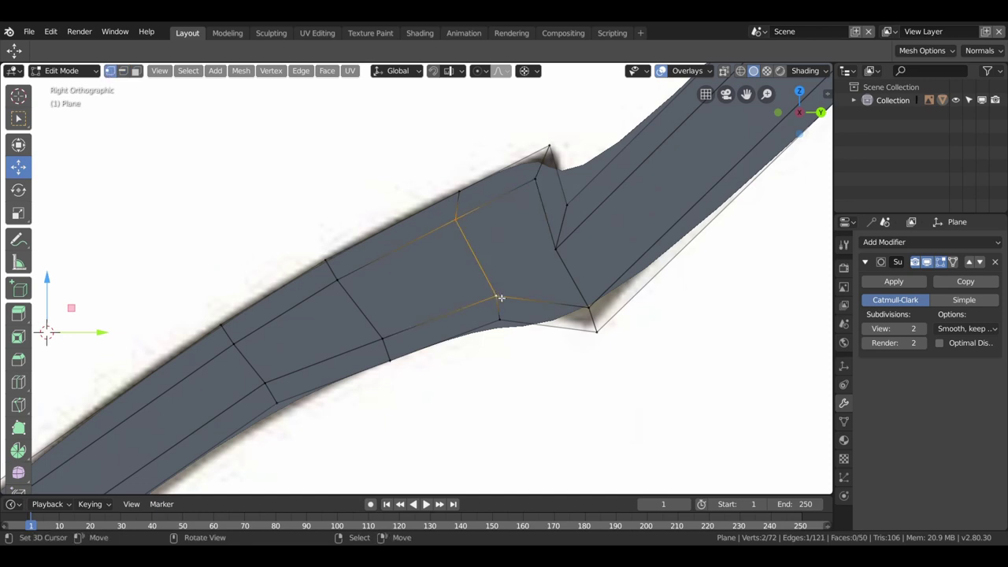
- Vertex-slide the top notch vertex, then raise it with a second vertex
click(462, 193)
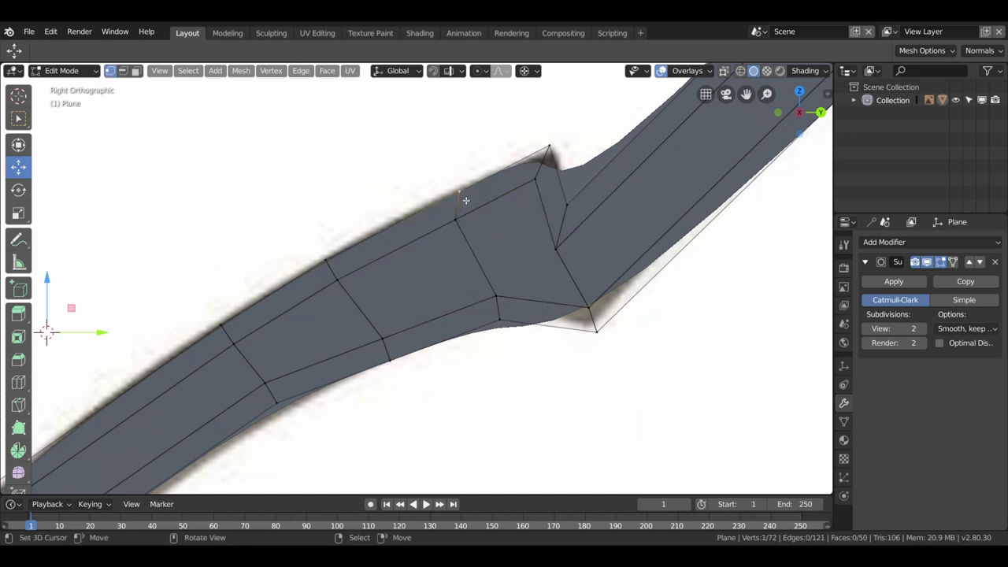
key(shift+v)
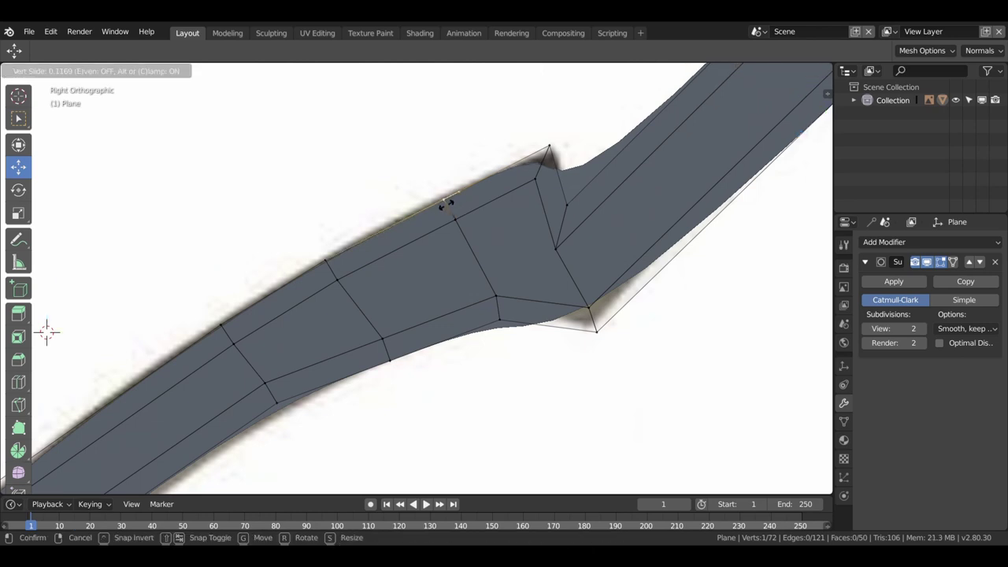
click(446, 203)
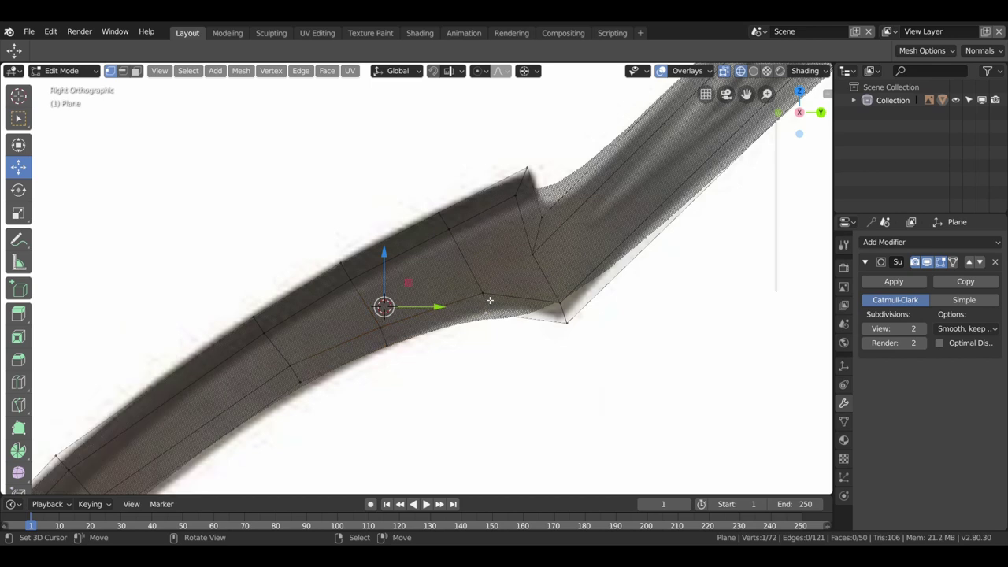
shift+click(488, 297)
key(g)
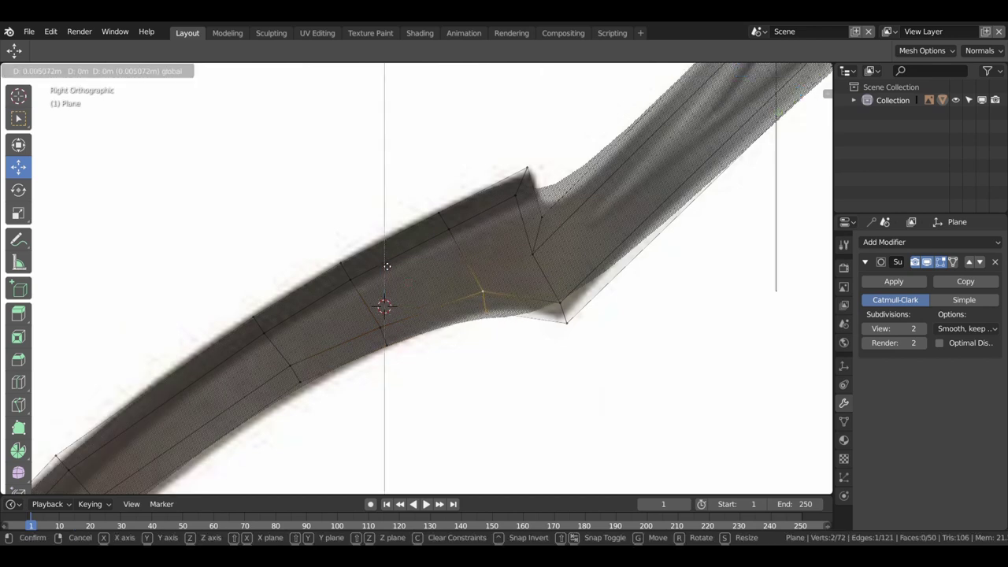
click(506, 313)
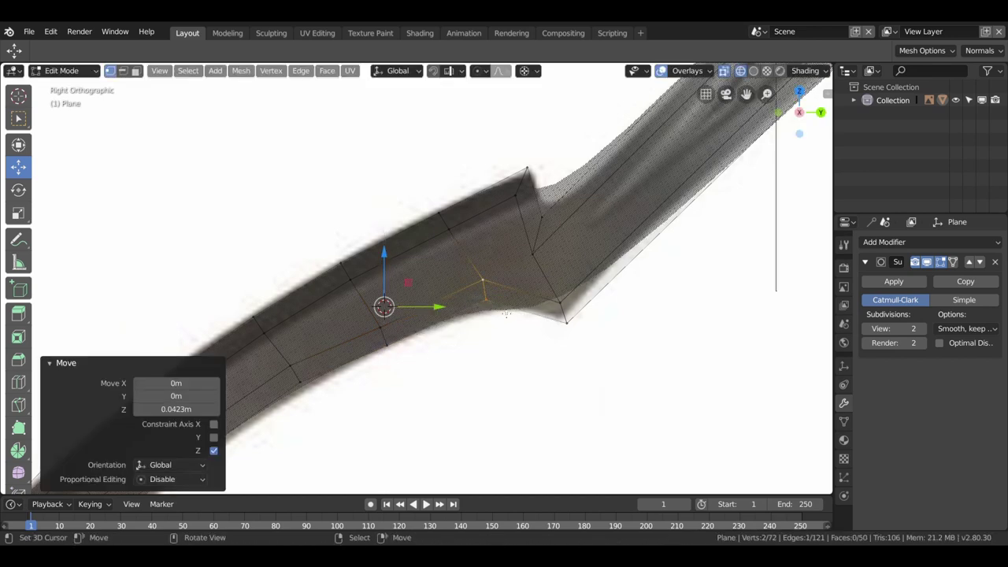
- Move the two notch vertices along Z, then along Y, to reshape the hook
click(565, 307)
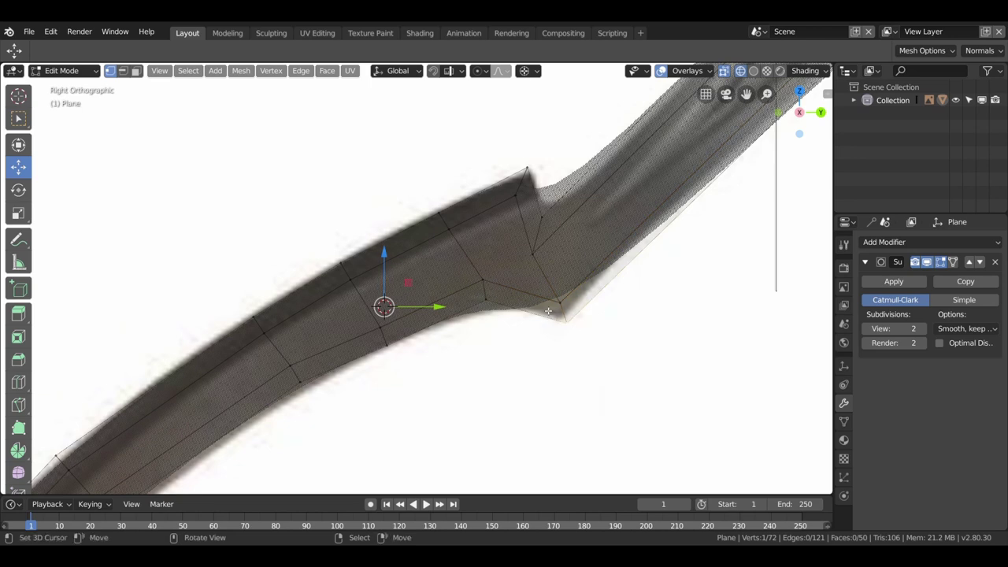
shift+click(562, 307)
drag(385, 263, 391, 276)
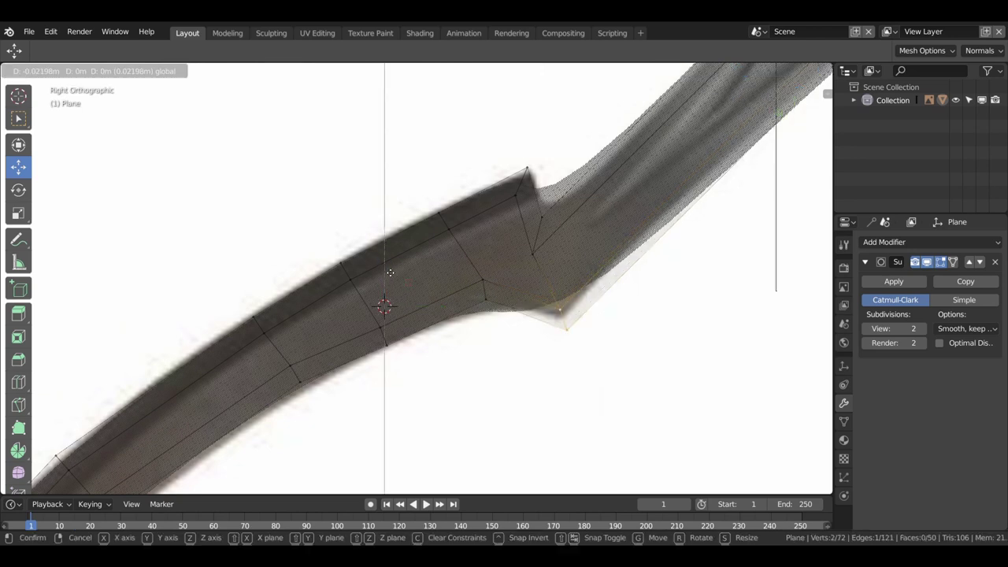
click(391, 276)
key(g)
key(y)
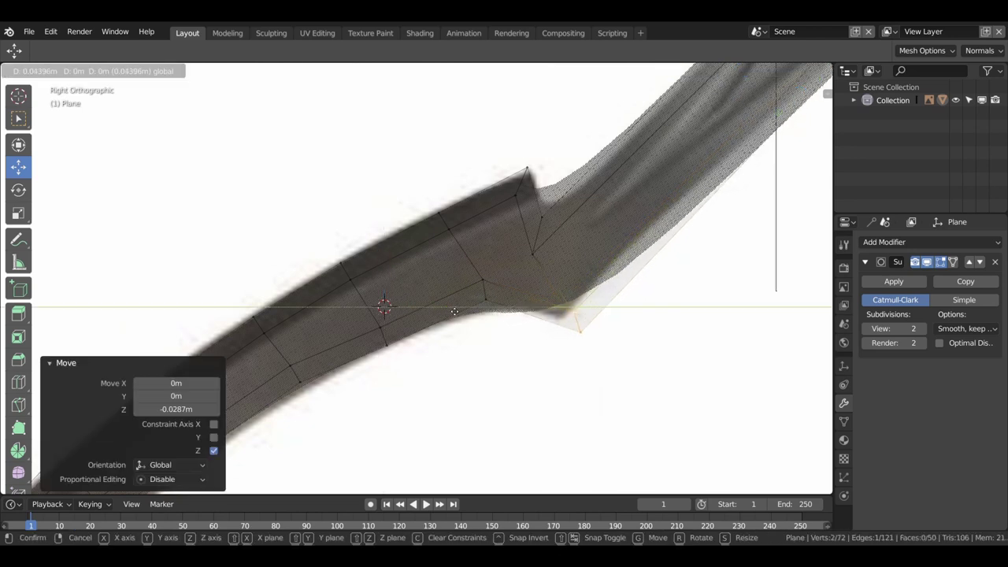
click(451, 310)
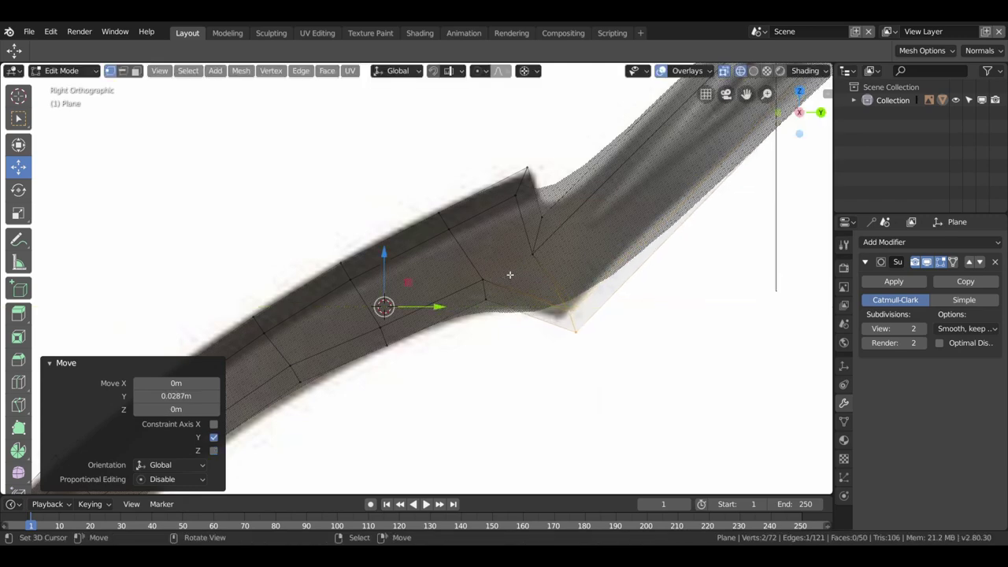
middle_drag(510, 276, 518, 289)
- Add a loop cut slid toward the notch at factor 0.826 and preview the smoothed blade
key(ctrl+r)
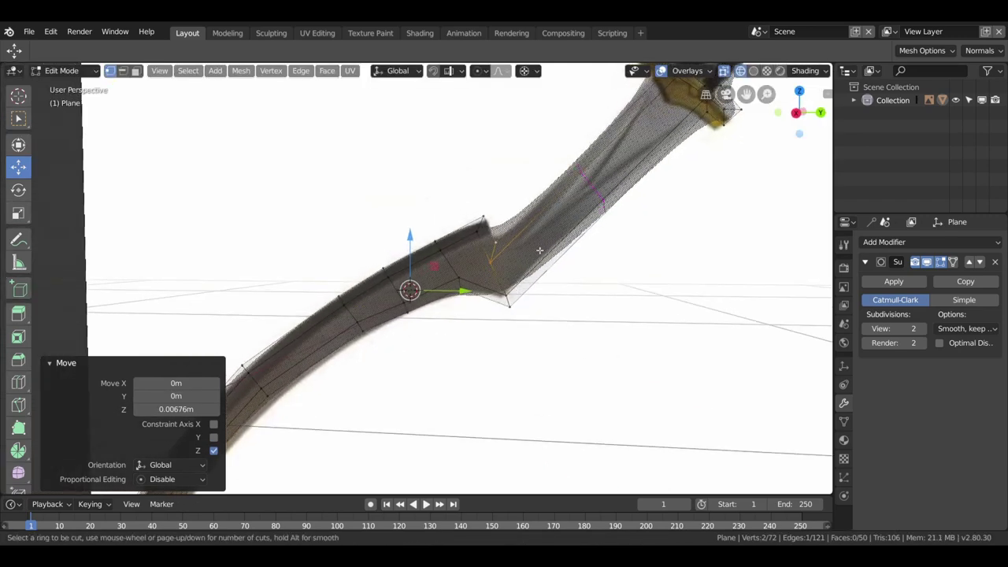
click(532, 233)
key(g)
key(g)
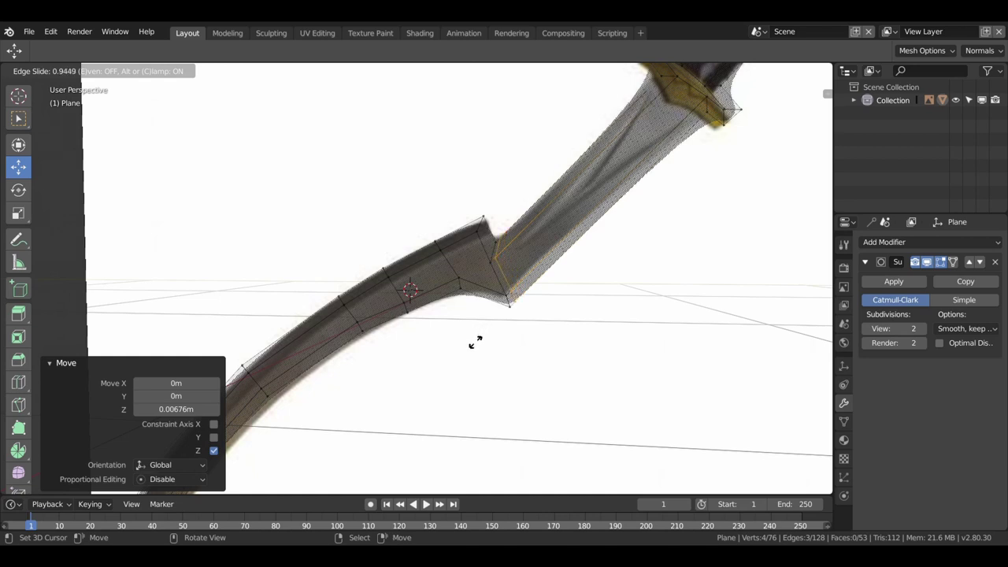
click(474, 343)
key(Tab)
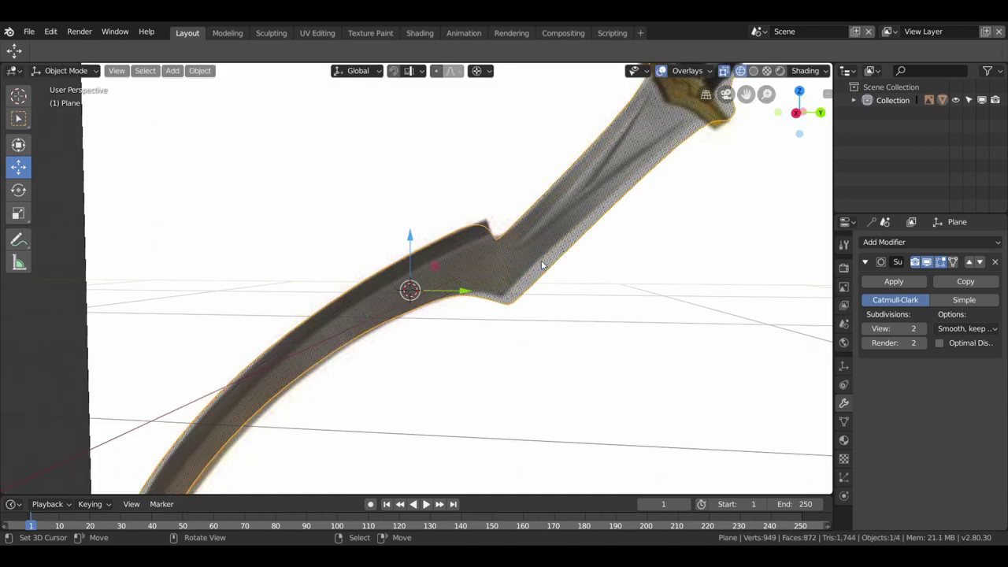
mouse_move(540, 260)
middle_down()
mouse_move(546, 238)
mouse_move(560, 286)
middle_up()
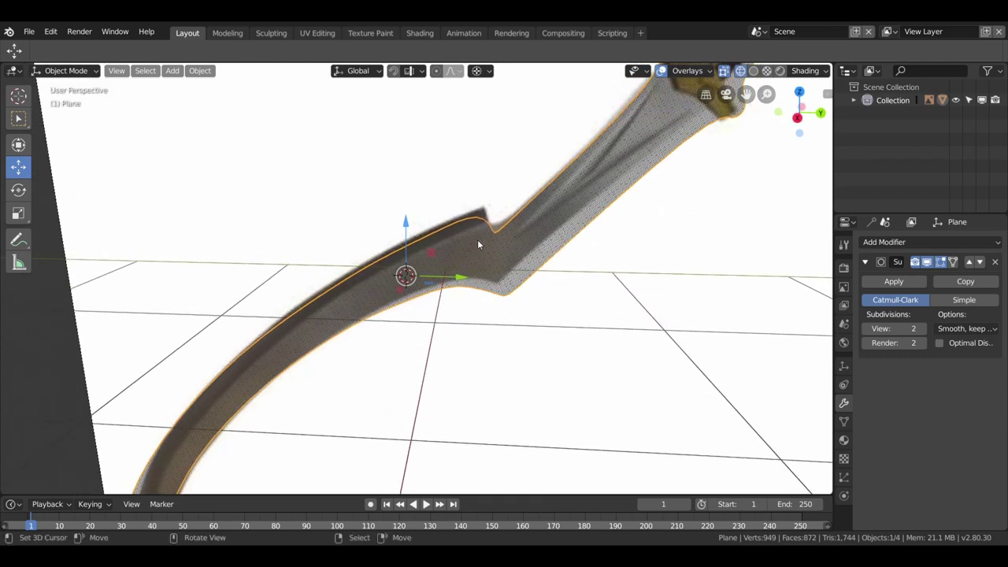
key(Tab)
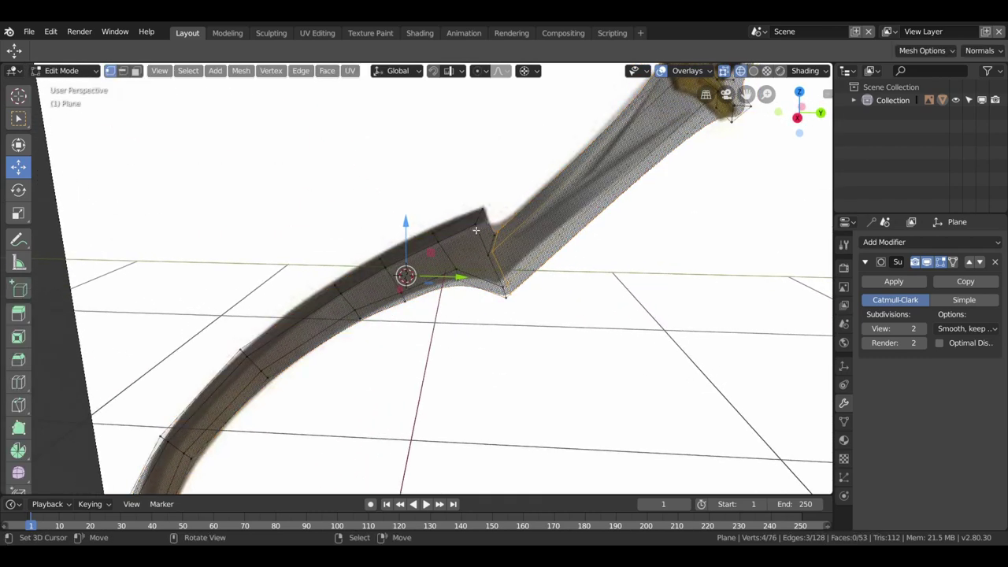
click(479, 228)
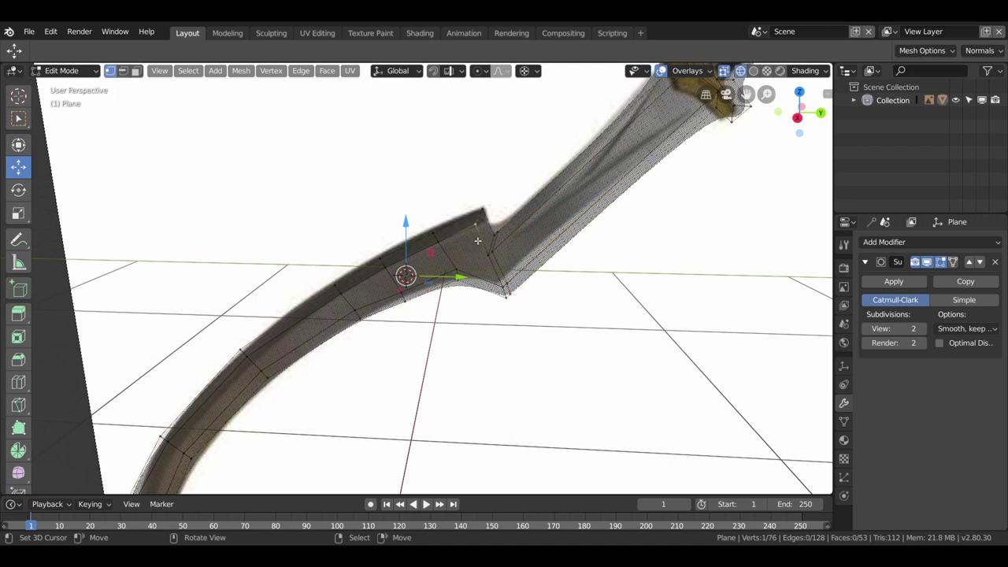
- Add two more loop cuts beside the notch corner and preview the smoothed result
key(ctrl+r)
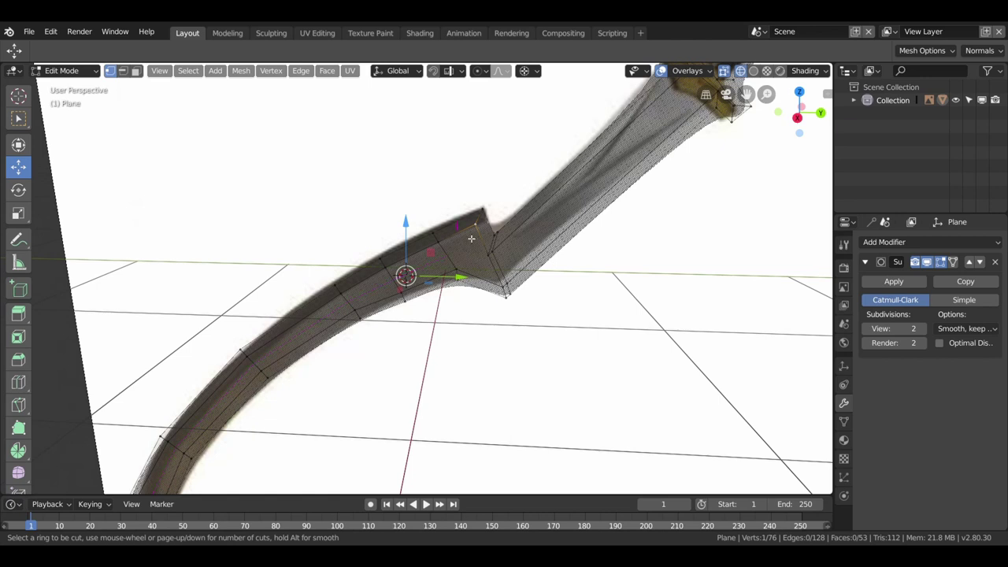
click(470, 238)
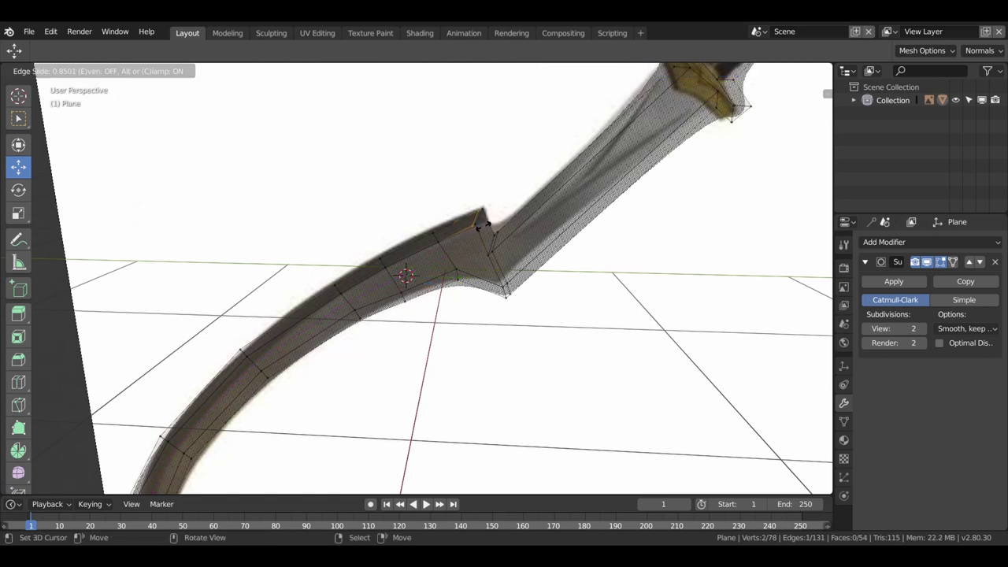
click(485, 229)
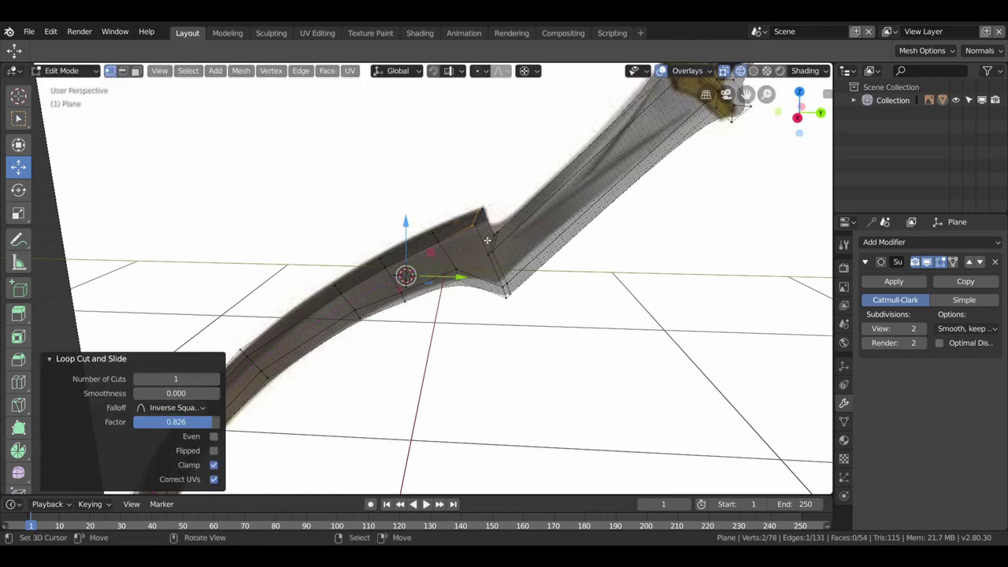
key(ctrl+r)
click(486, 233)
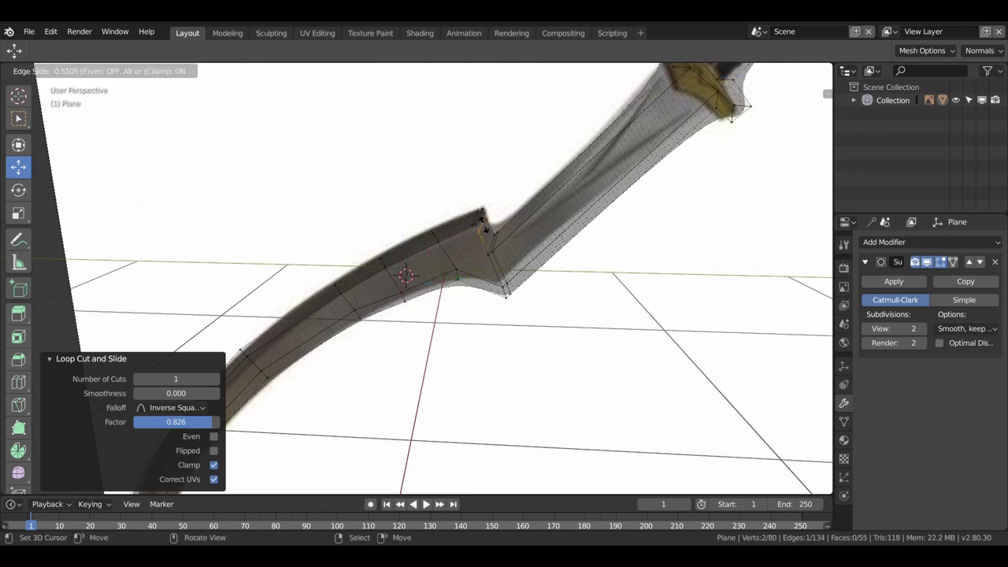
click(483, 224)
key(Tab)
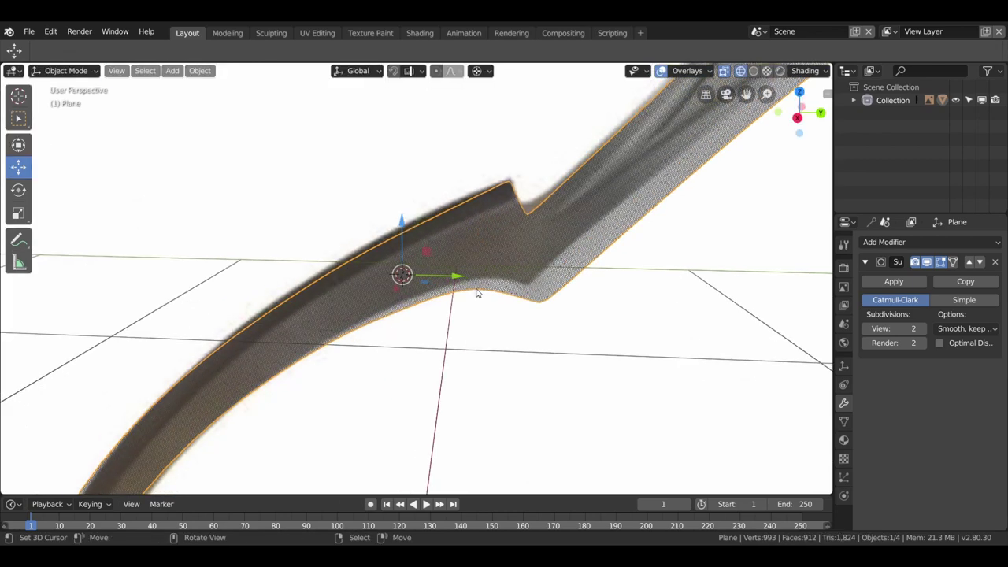
middle_drag(476, 293, 477, 292)
key(Tab)
middle_drag(546, 241, 544, 241)
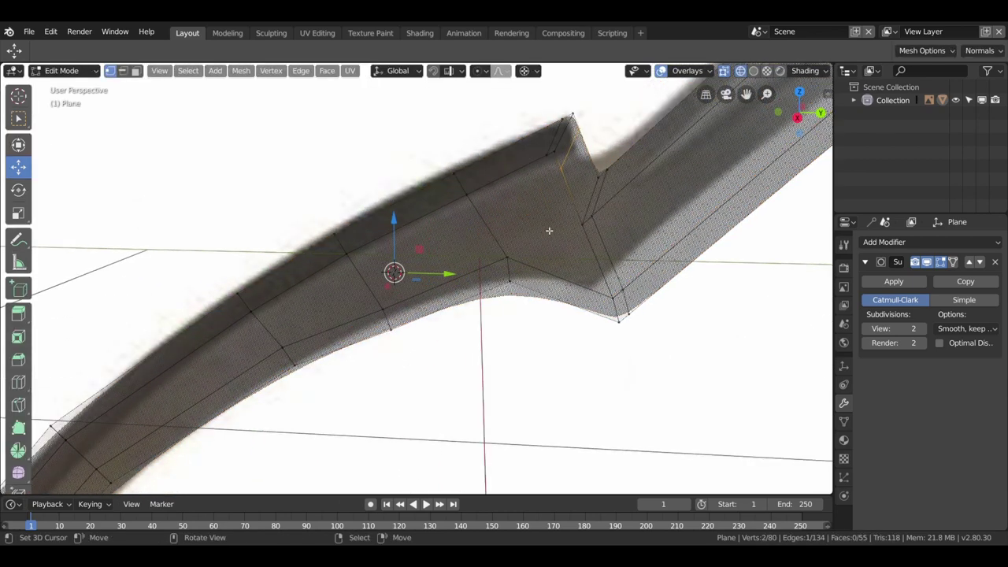
- Knife-cut the face beside the notch up to the notch edge
key(k)
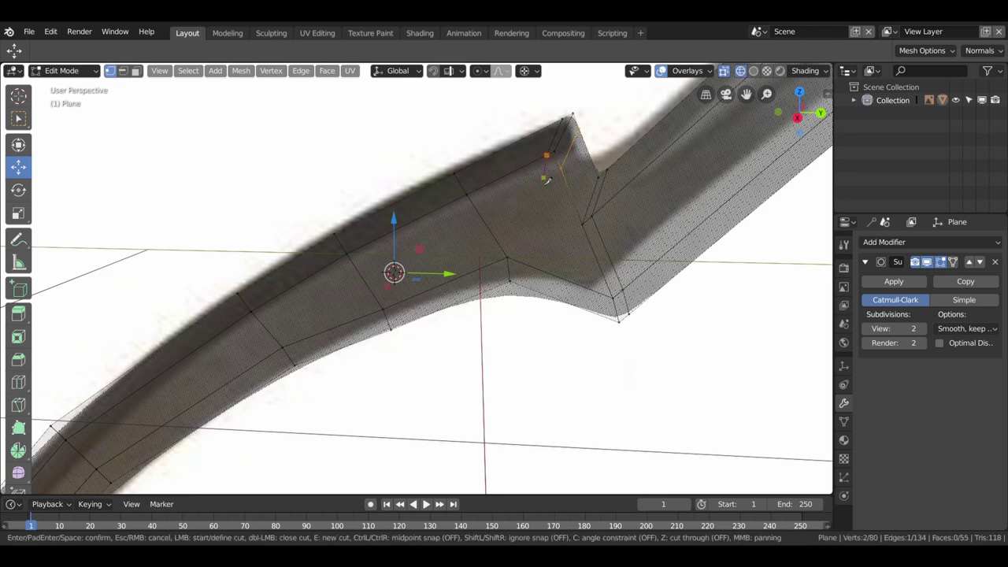
click(544, 178)
click(562, 170)
key(Return)
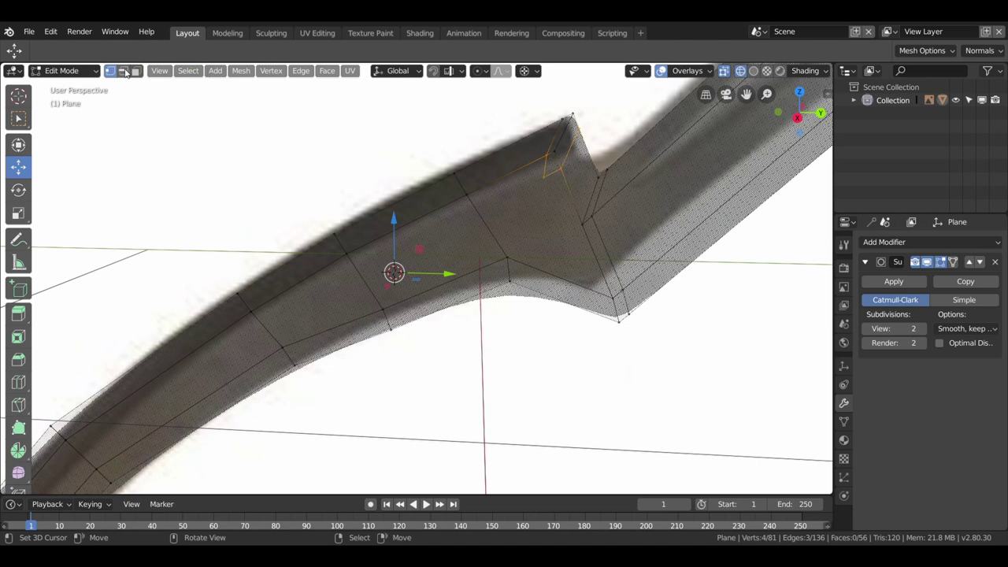
- Join two notch vertices with an edge and slide a notch vertex by factor 0.049
click(512, 259)
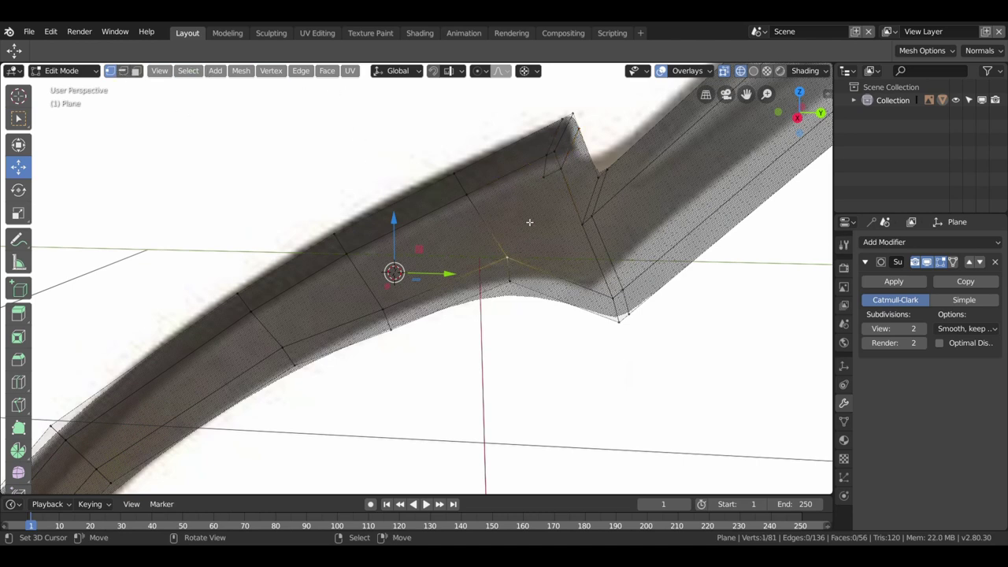
shift+click(543, 177)
key(j)
click(549, 160)
key(shift+v)
click(533, 157)
- Switch the viewport to Solid shading and orbit around the sword
middle_drag(533, 157, 526, 238)
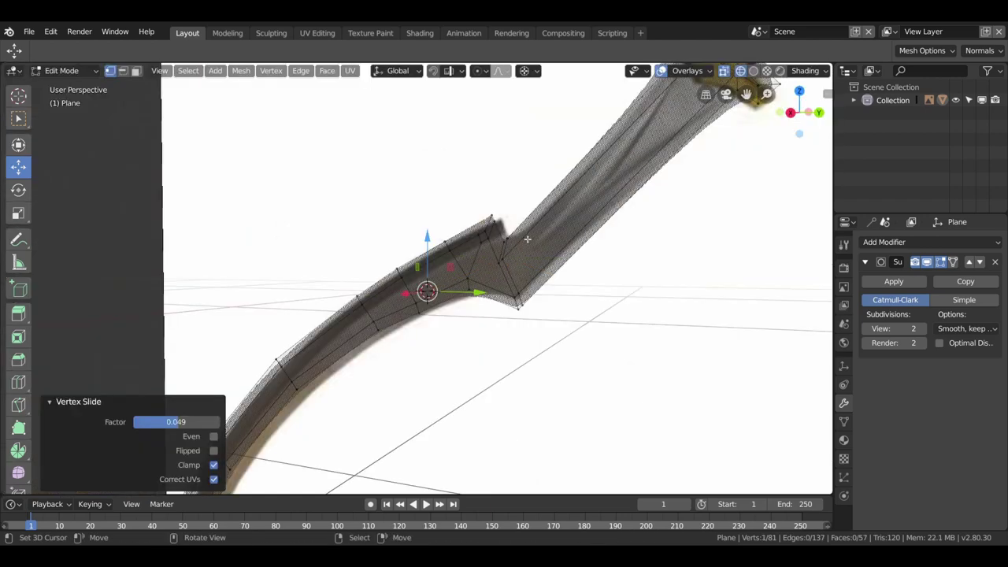
key(z)
click(607, 233)
mouse_move(607, 234)
middle_down()
mouse_move(600, 318)
mouse_move(589, 286)
mouse_move(642, 288)
middle_up()
- Select the whole mesh and recalculate its normals to point outward
key(a)
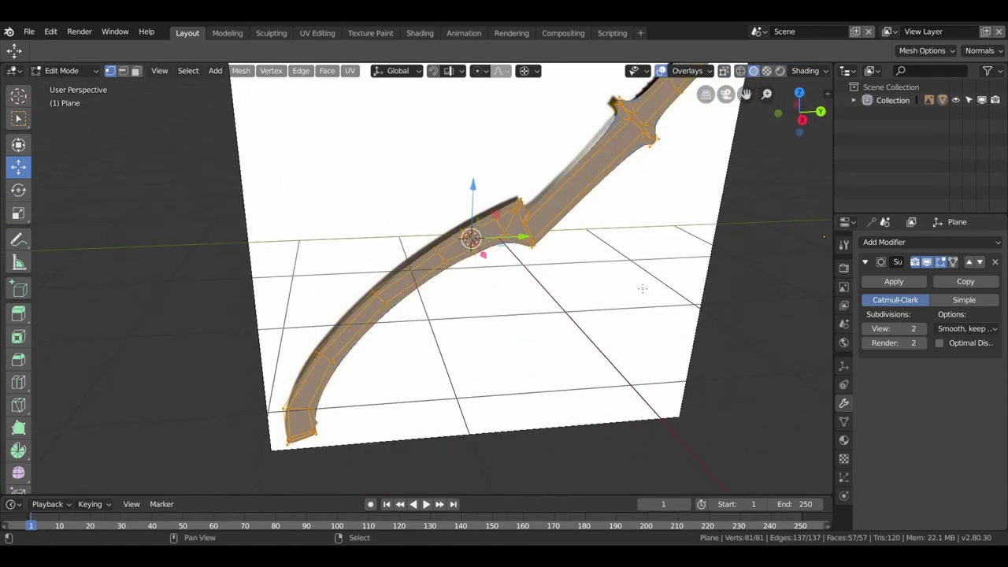
key(shift+n)
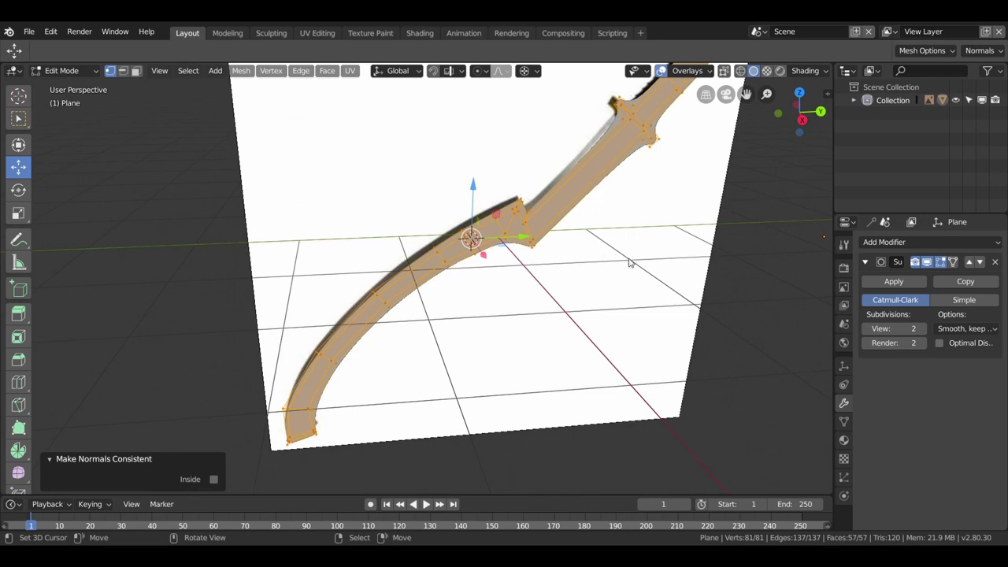
key(Tab)
- View the sword from the right, zoomed and centred on the notch, back in Edit Mode
mouse_move(612, 255)
middle_down()
mouse_move(511, 204)
mouse_move(556, 263)
mouse_move(569, 322)
mouse_move(575, 262)
middle_up()
key(KP_3)
scroll(544, 264, up, 3)
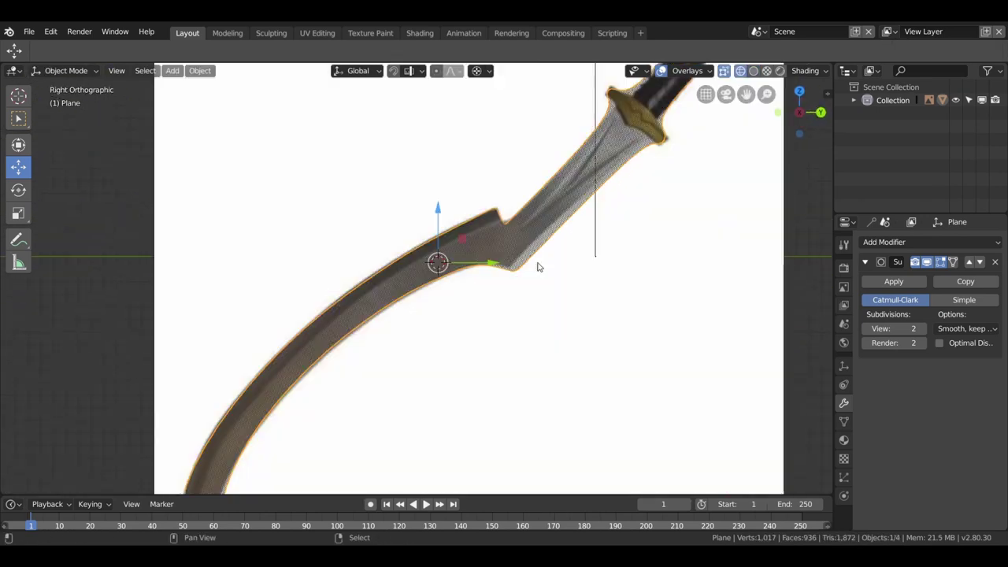
scroll(554, 240, up, 2)
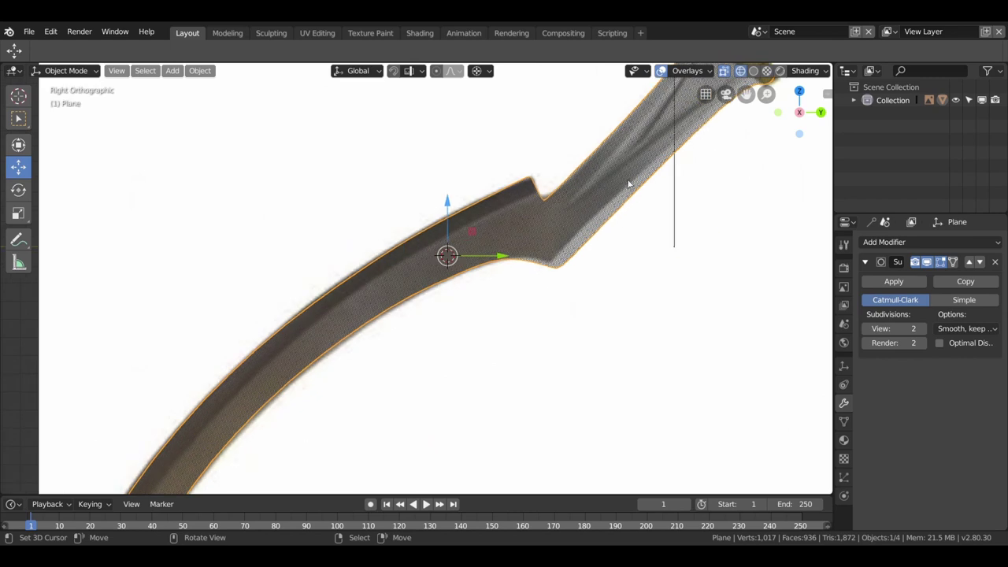
shift+middle_drag(574, 240, 386, 273)
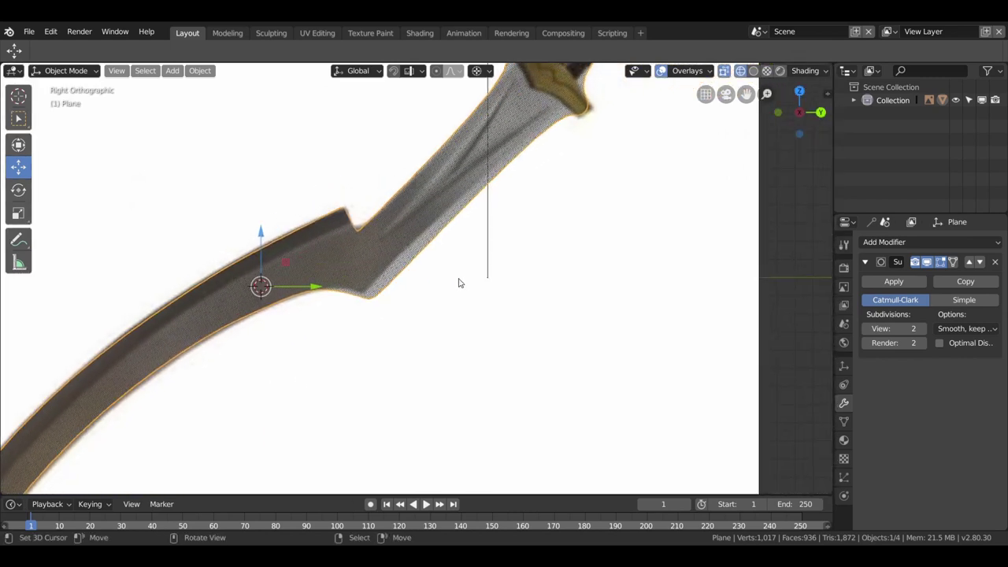
key(Tab)
scroll(427, 303, up, 2)
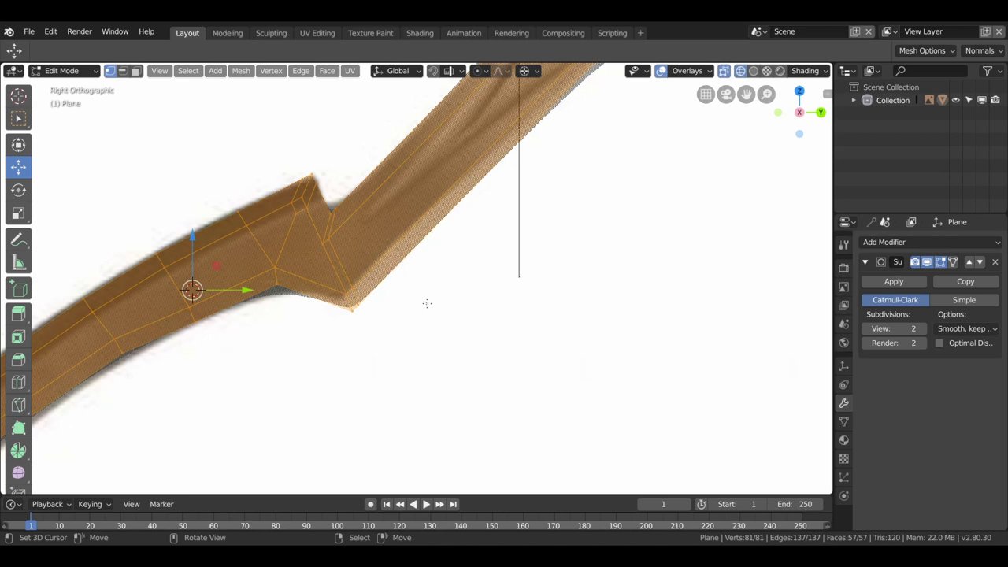
- Finish the edge slide at the notch's lower corner, then undo and redo the last change
click(362, 311)
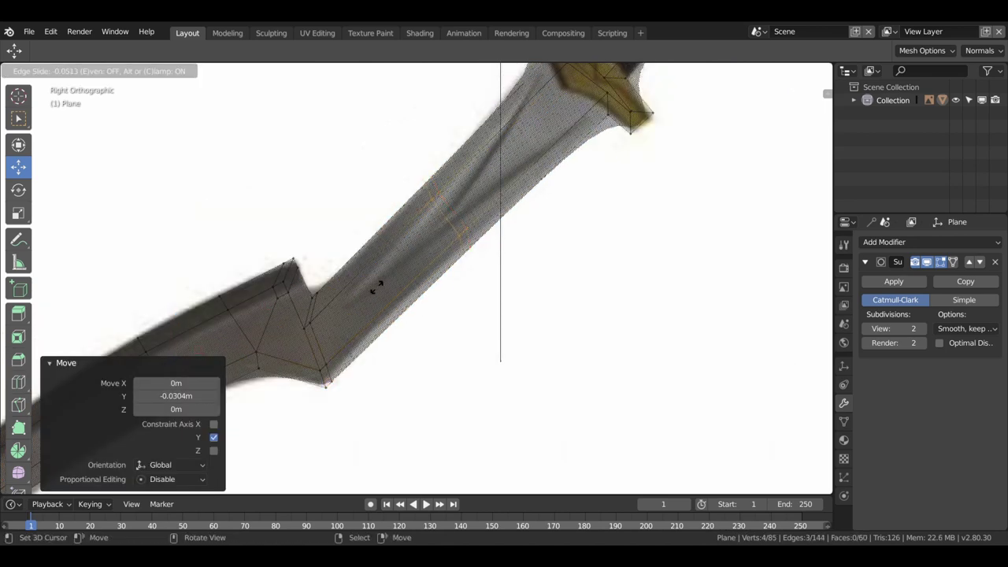
click(319, 325)
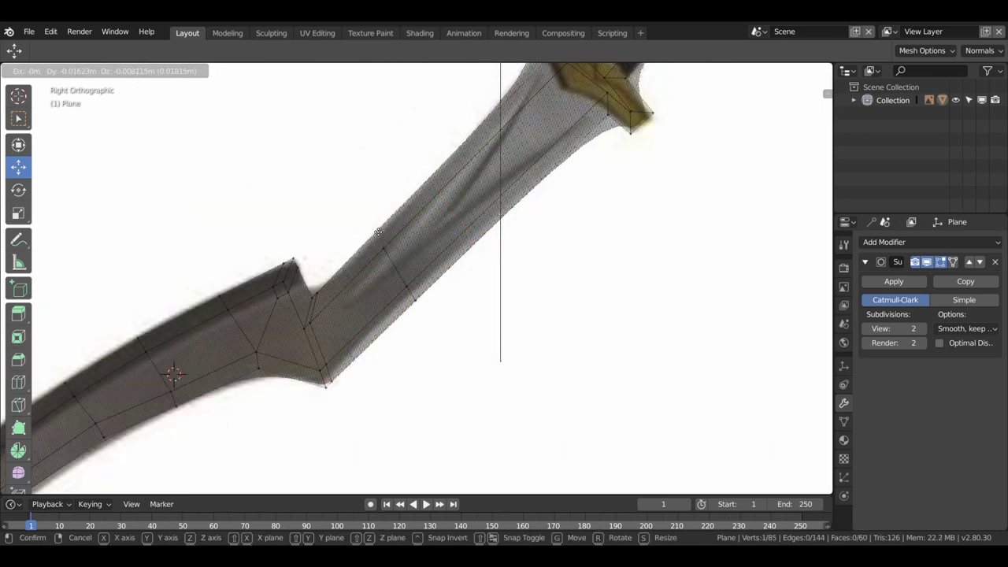
click(173, 374)
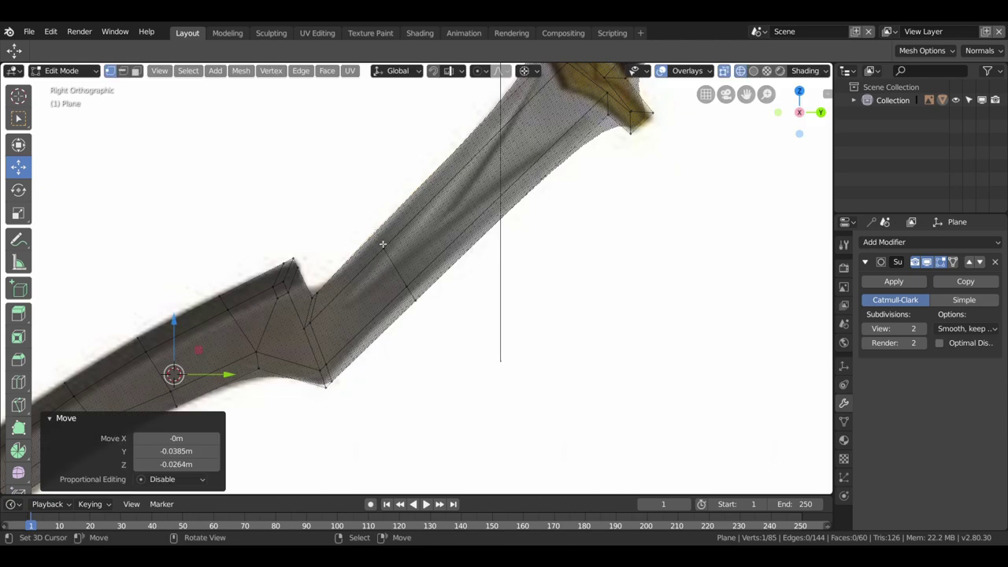
key(ctrl+z)
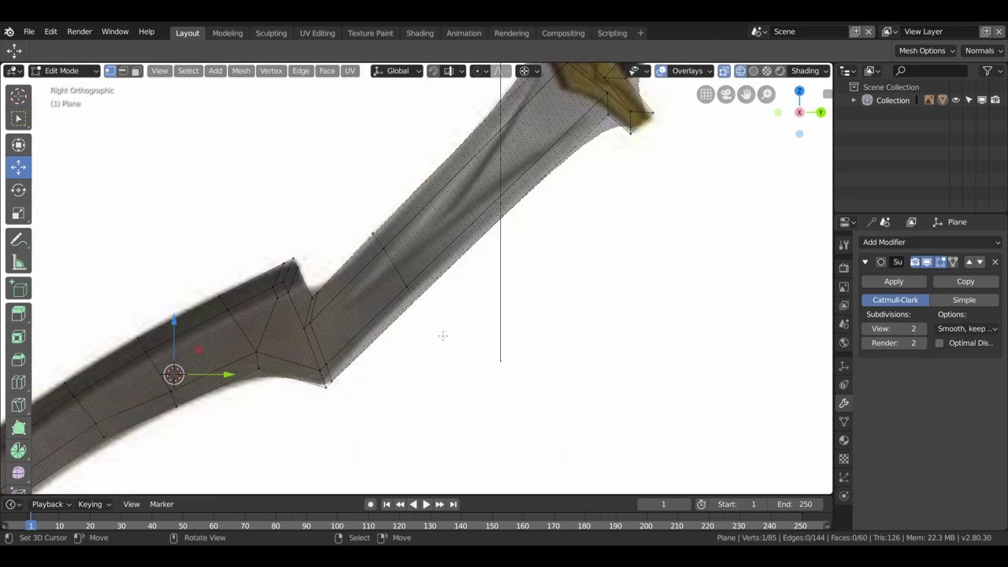
key(ctrl+shift+z)
- Add a centred loop cut on the straight section and move one of its edges along Z and Y
key(ctrl+r)
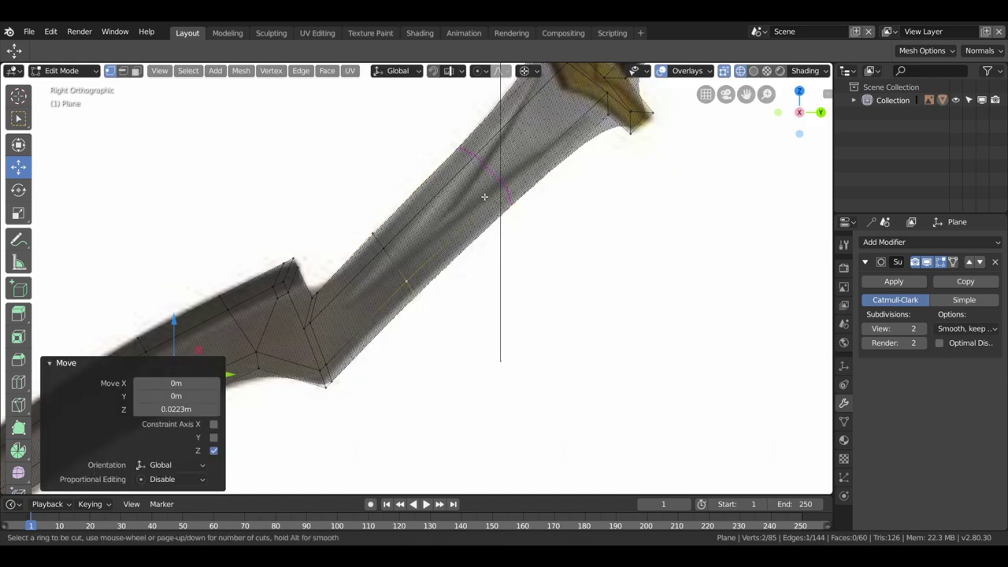
click(484, 196)
right_click(484, 196)
click(414, 292)
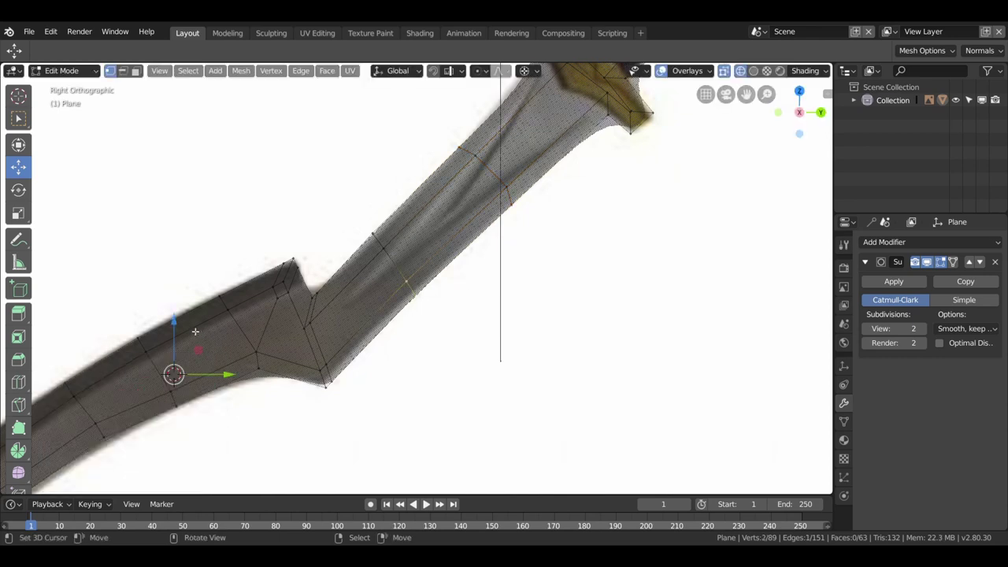
drag(174, 324, 178, 332)
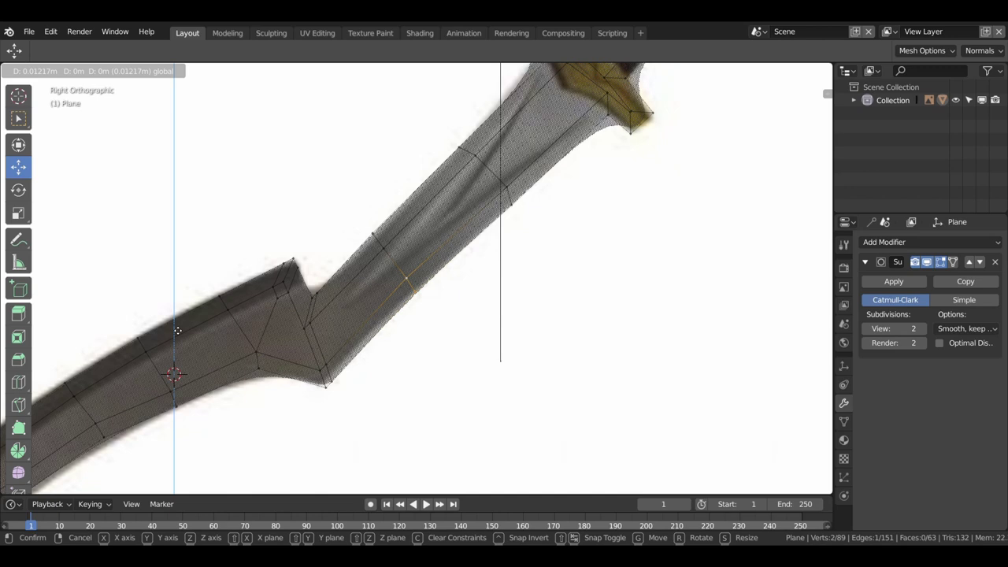
click(177, 331)
key(g)
key(y)
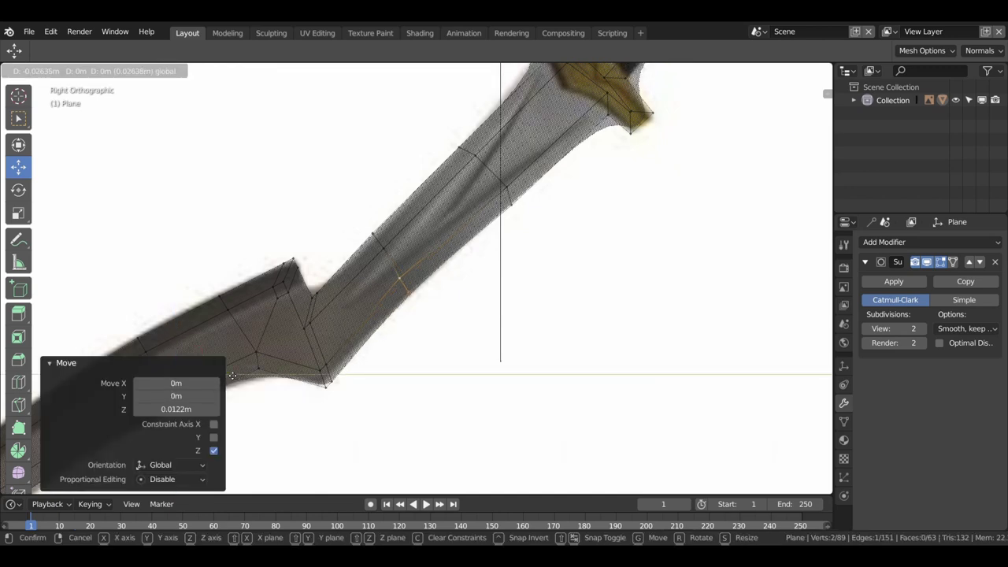
click(232, 376)
- Slide and move straight-section vertices, the last slid by factor 0.071
click(390, 252)
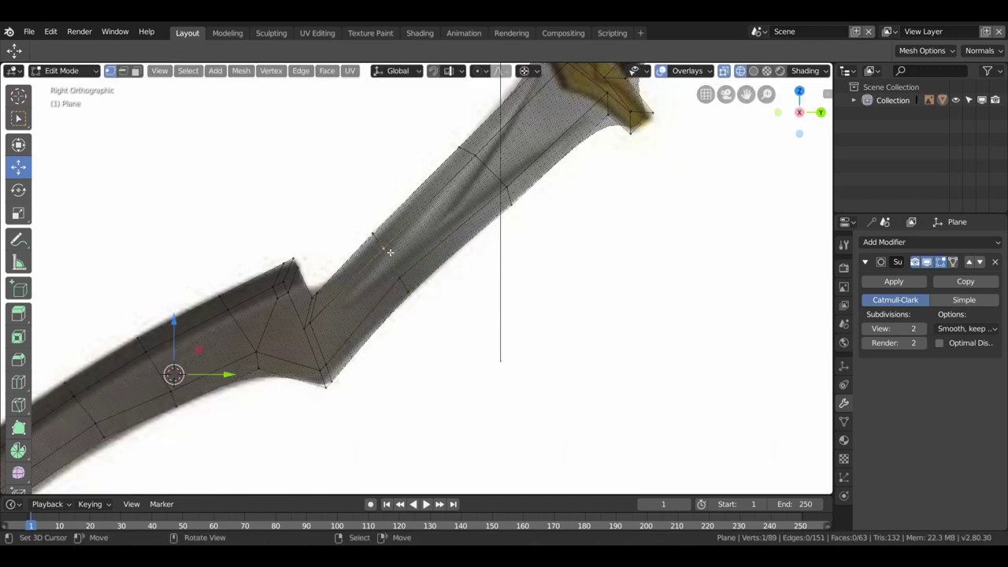
key(shift+v)
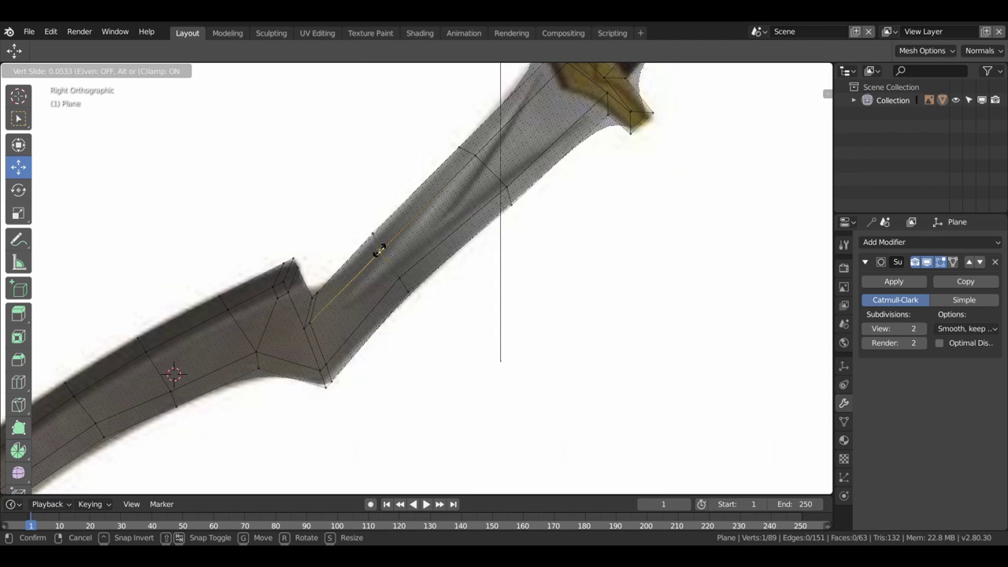
click(379, 249)
click(376, 240)
key(g)
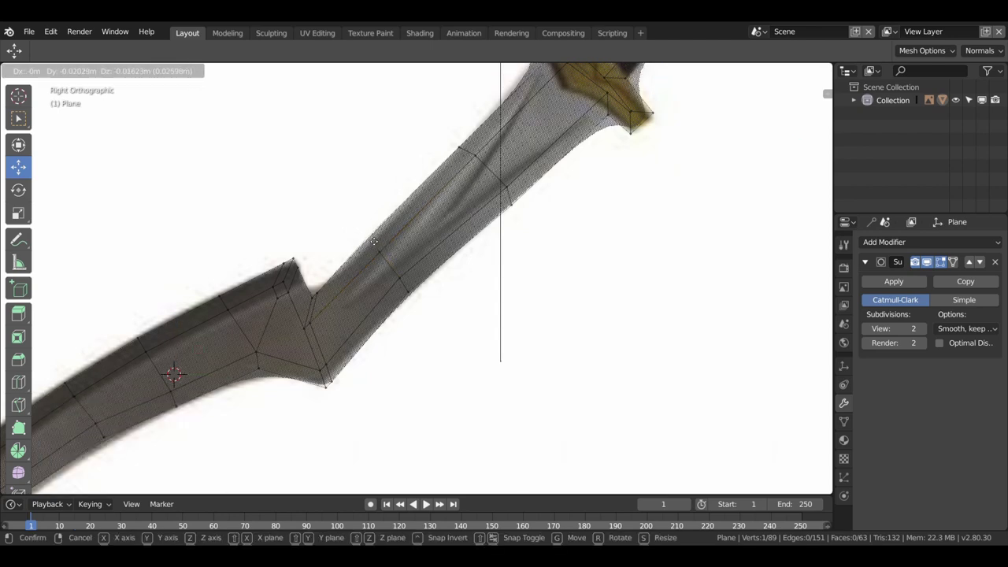
click(369, 239)
click(461, 155)
key(g)
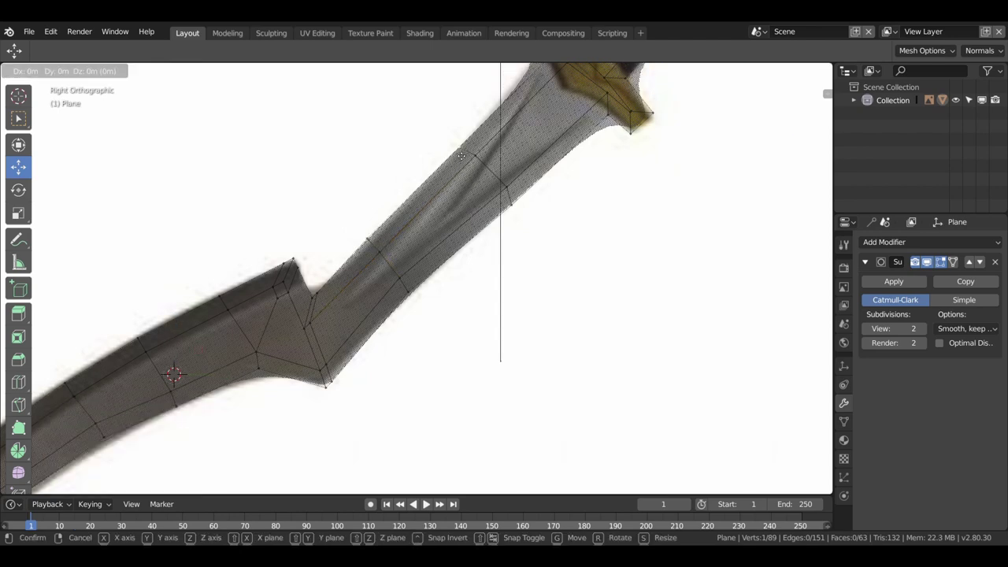
key(g)
click(459, 148)
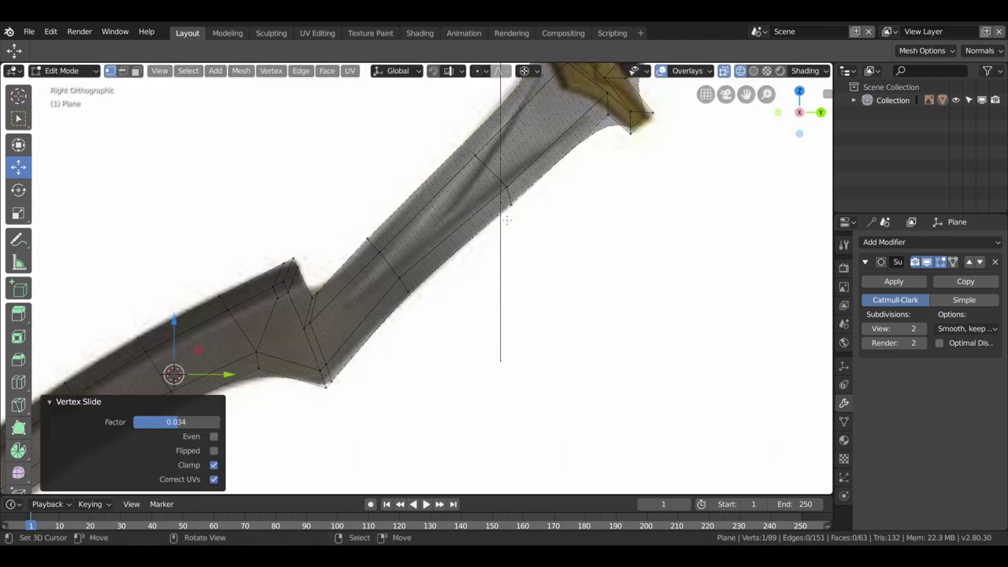
scroll(400, 279, down, 3)
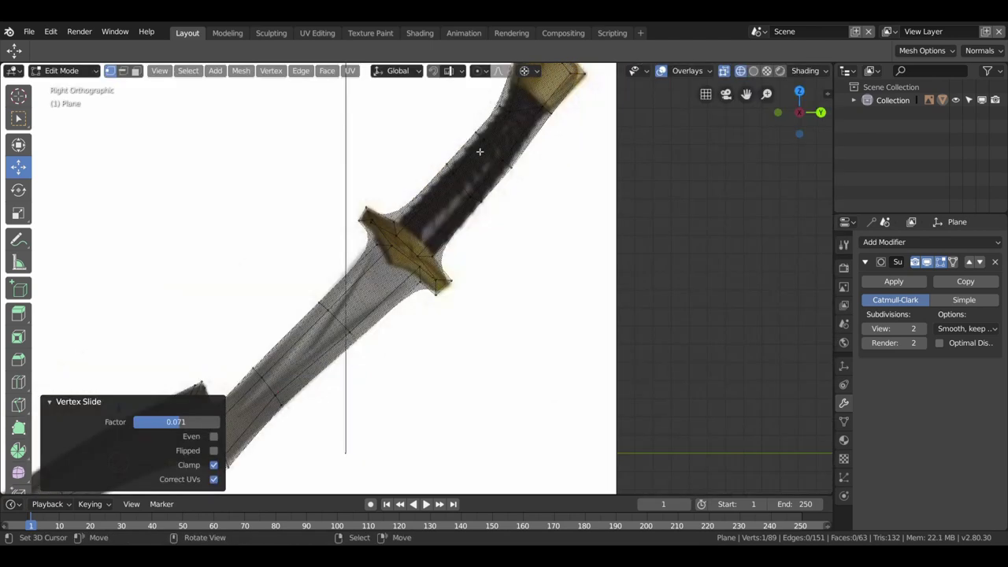
- Zoom in on the hilt and reposition the crossguard's upper corner vertex
shift+middle_drag(489, 153, 465, 255)
scroll(417, 288, up, 1)
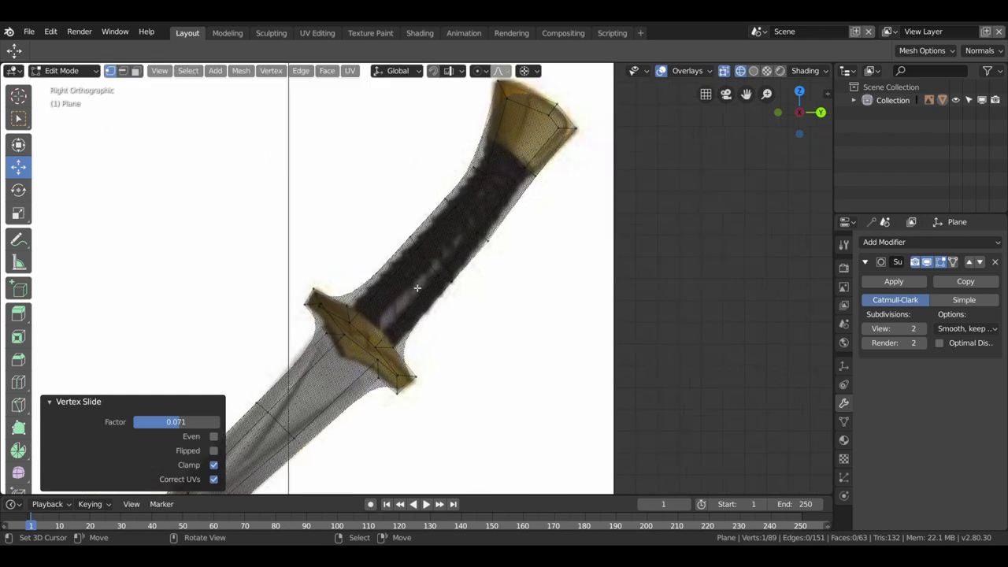
scroll(417, 288, up, 2)
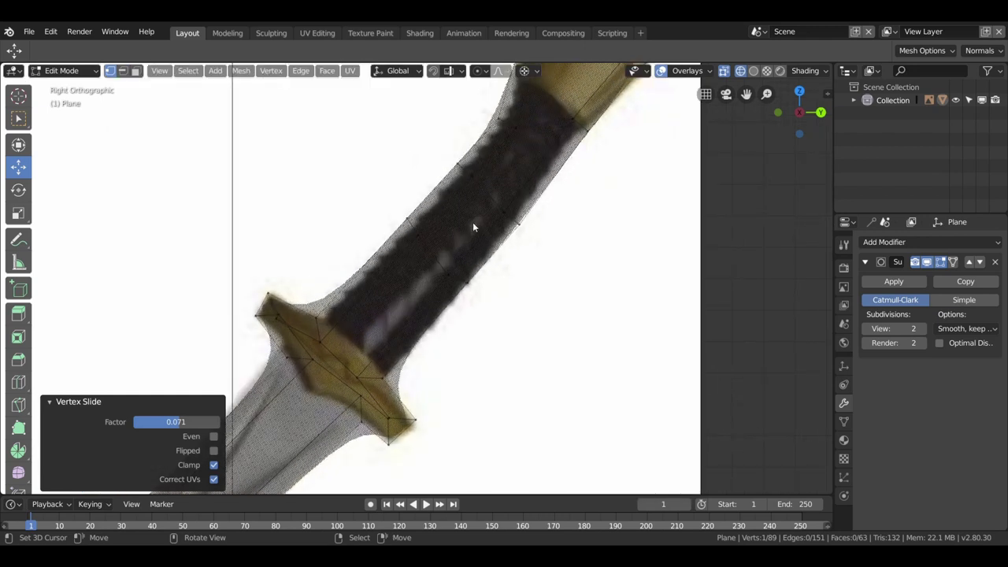
key(Tab)
key(Tab)
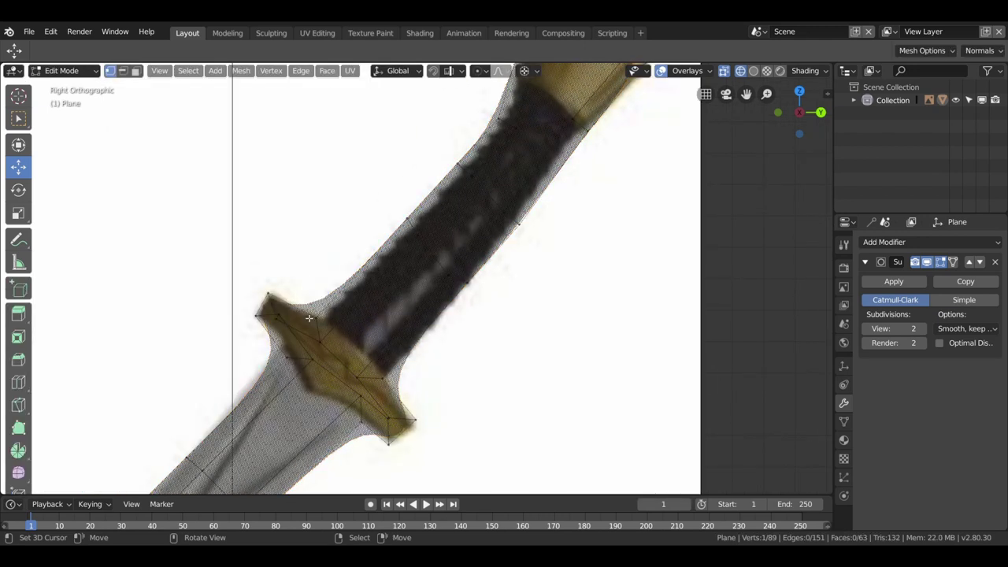
scroll(309, 318, up, 3)
shift+middle_drag(309, 319, 433, 270)
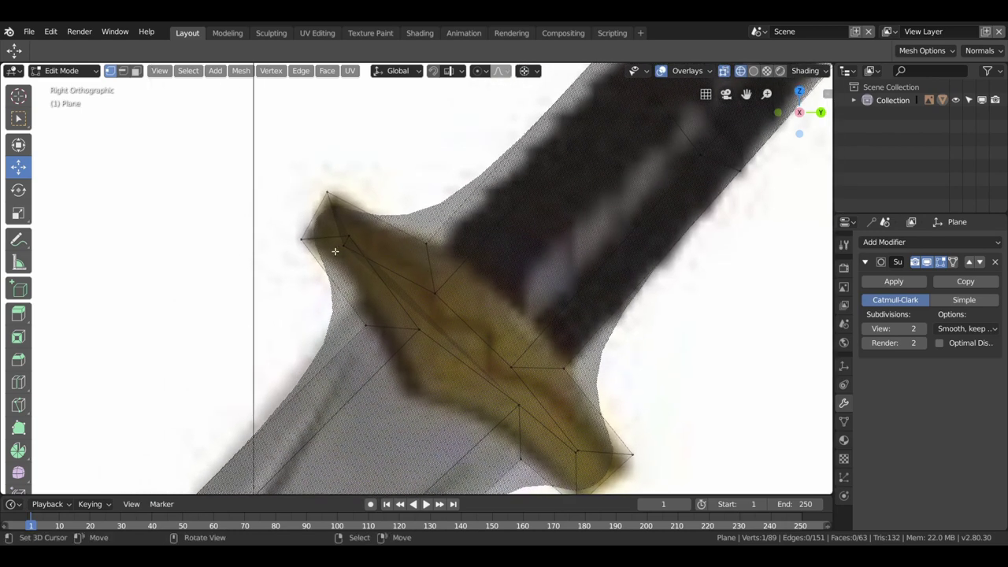
click(366, 226)
drag(363, 171, 373, 164)
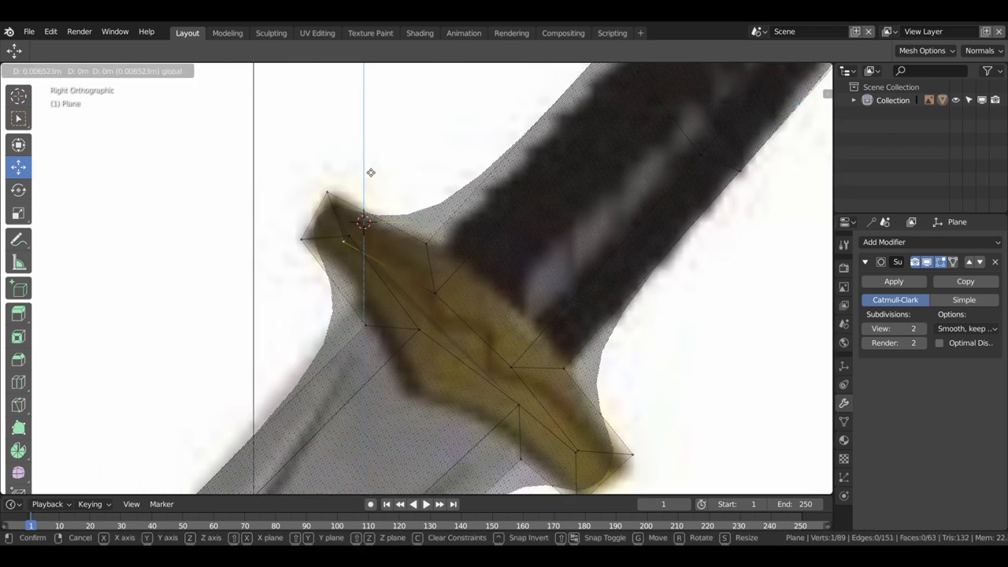
drag(405, 228, 347, 241)
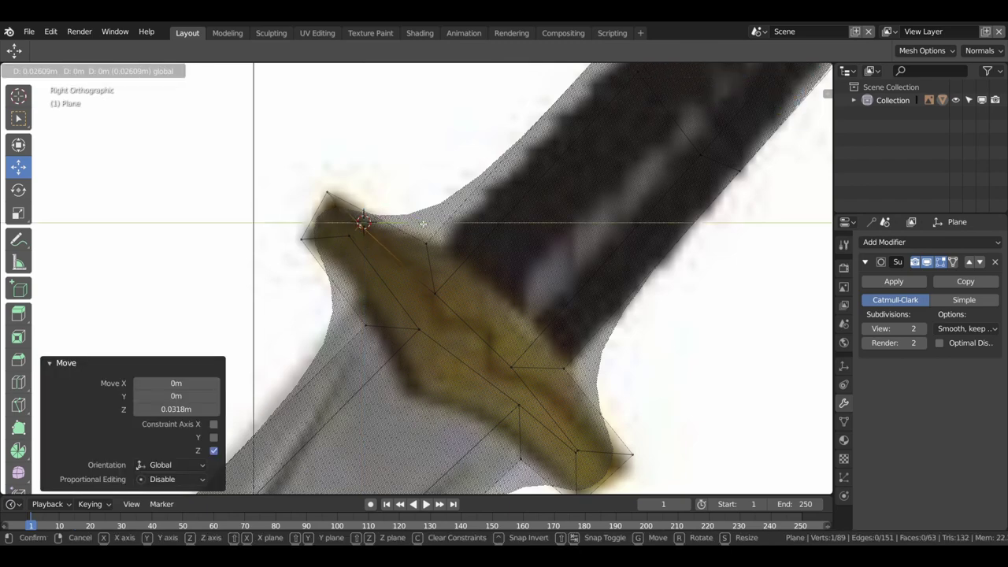
mouse_move(404, 224)
mouse_down()
mouse_move(358, 201)
mouse_move(413, 222)
mouse_up()
drag(413, 222, 413, 223)
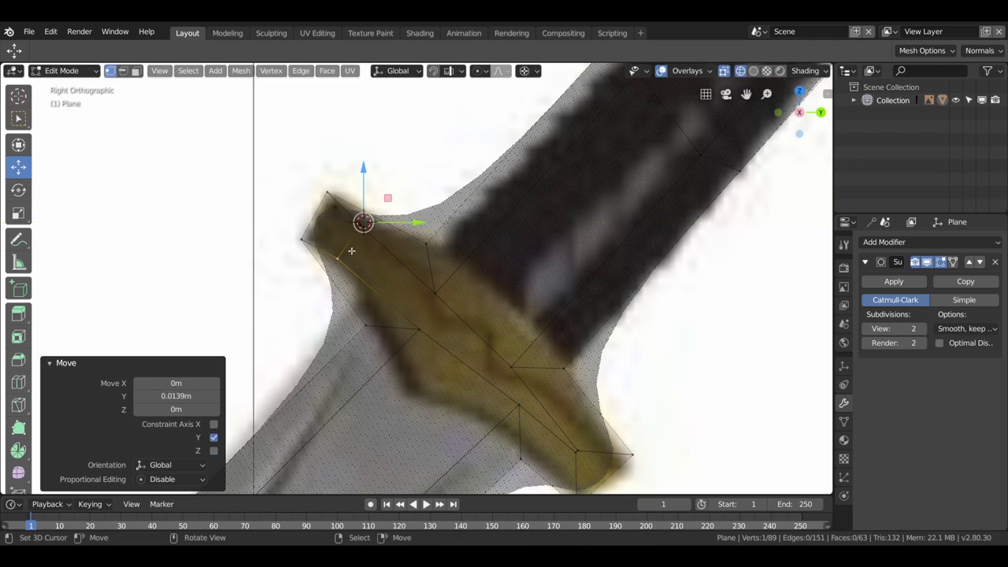
- Vertex-slide the corner vertex twice and switch the viewport to Solid shading
key(shift+v)
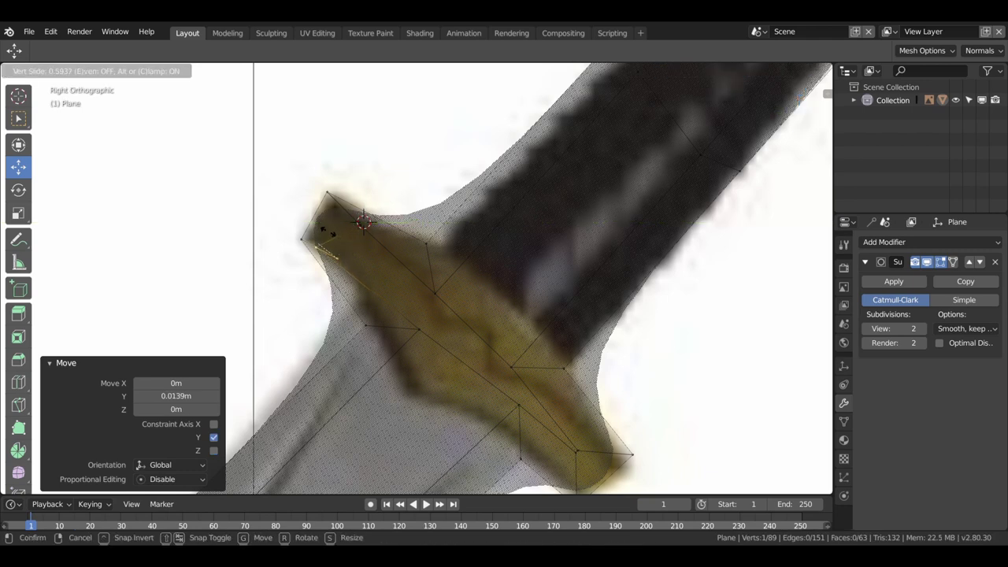
click(334, 234)
key(shift+v)
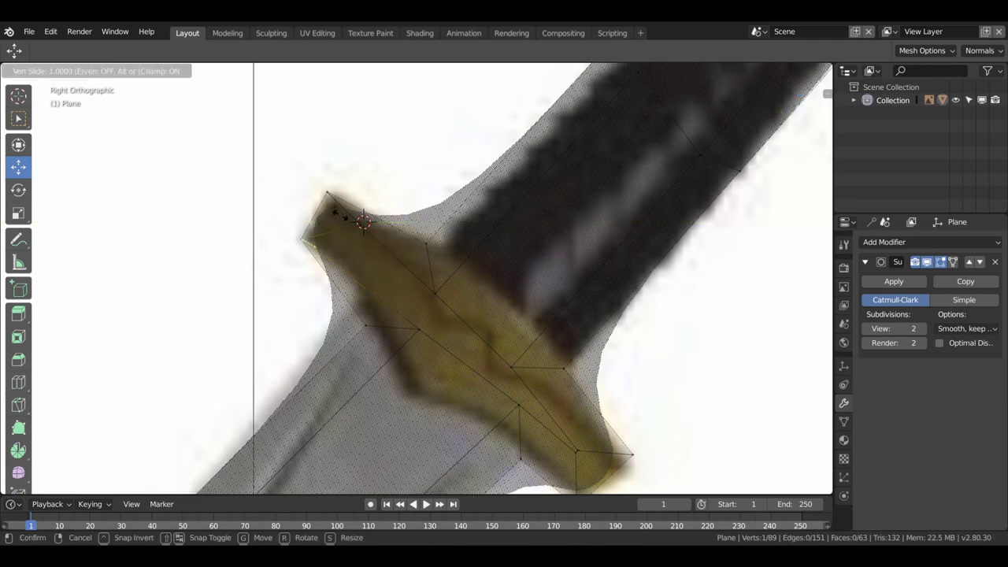
click(362, 220)
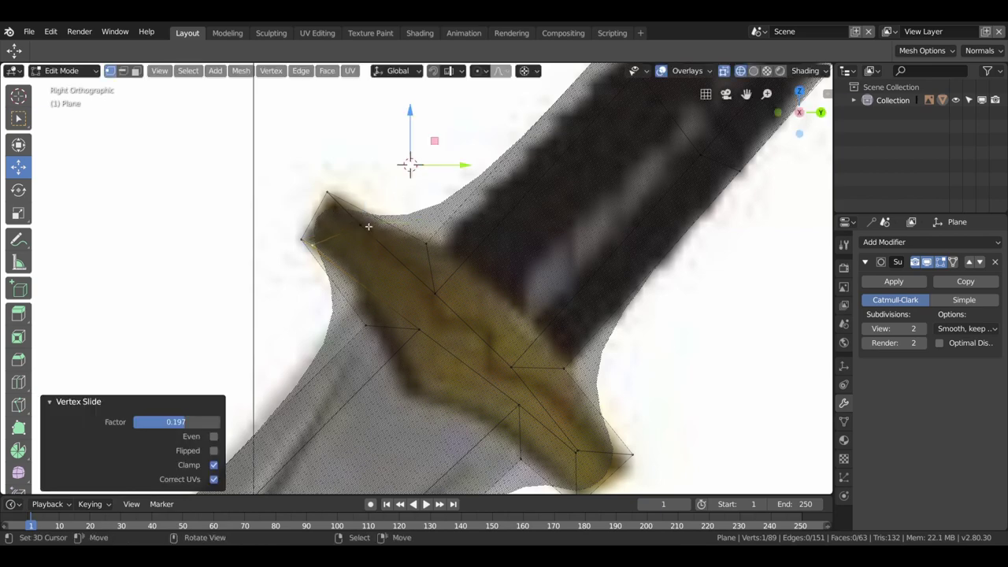
scroll(321, 180, up, 3)
key(z)
click(329, 177)
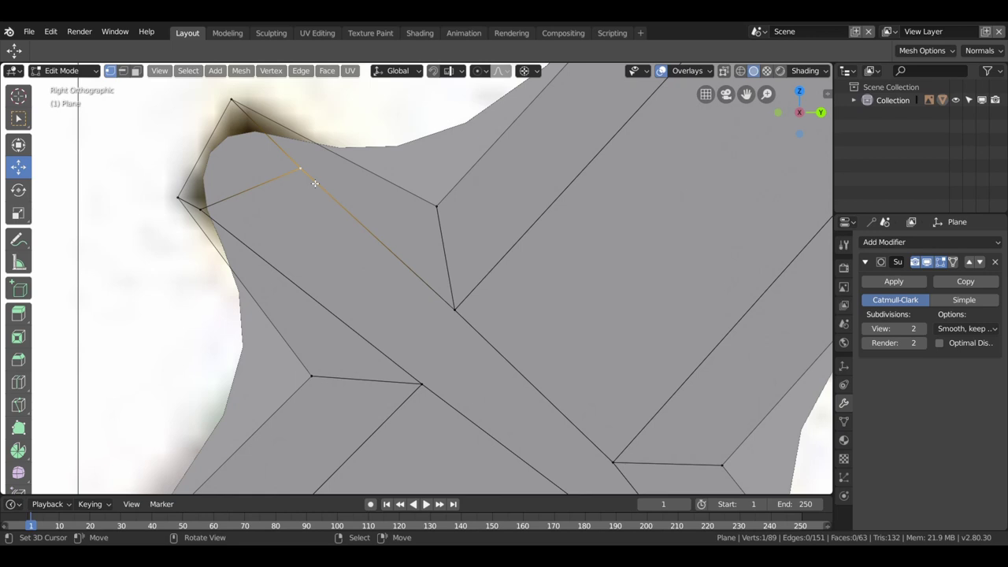
- Slide several crossguard vertices toward the tips, the latest by factor 0.175, then slide an edge
key(shift+v)
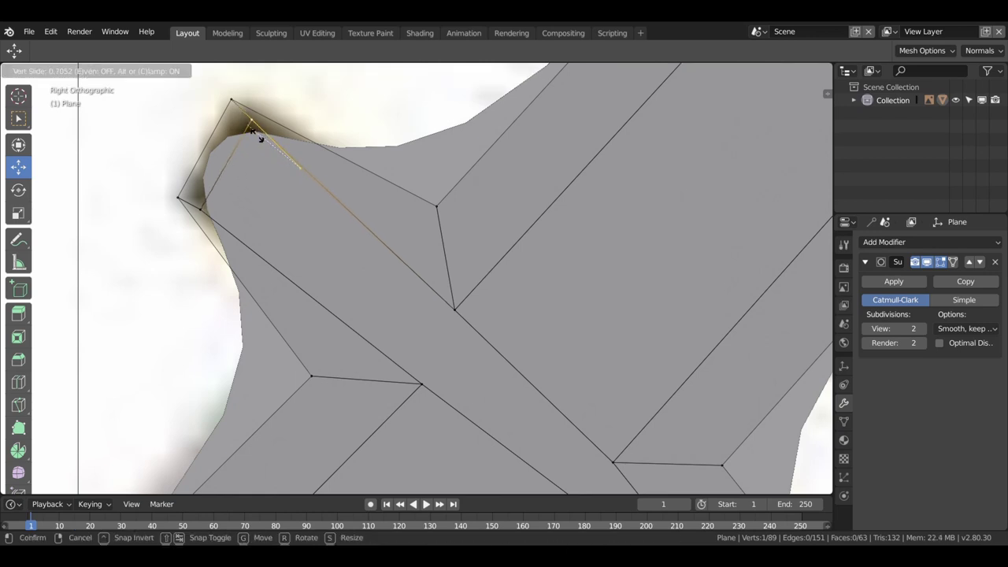
click(260, 138)
click(455, 309)
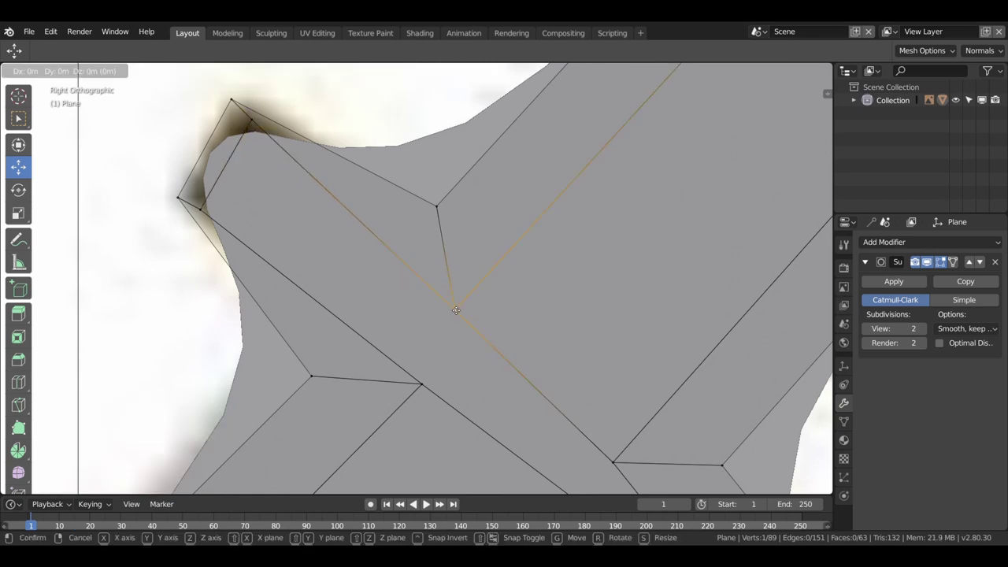
key(shift+v)
click(439, 222)
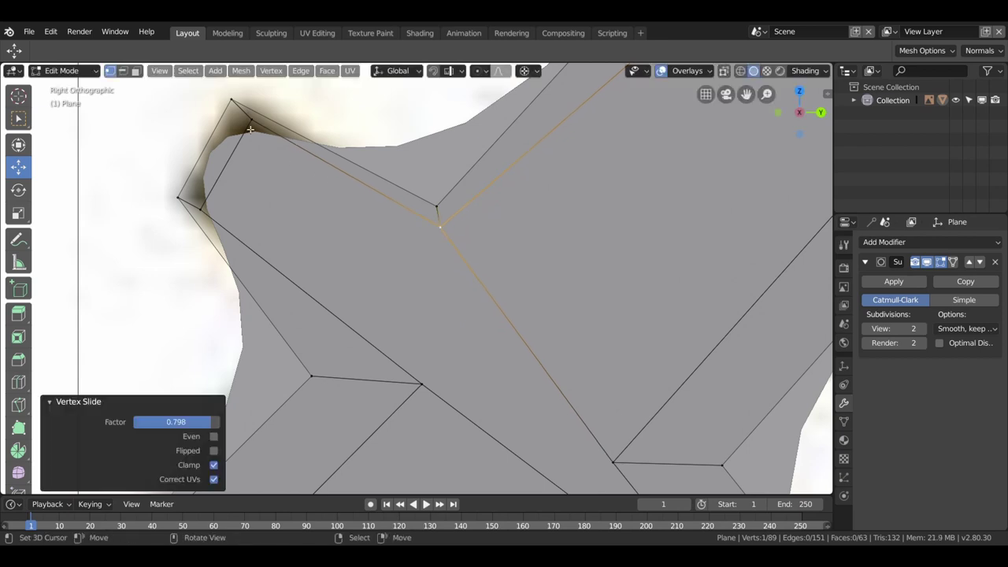
click(249, 128)
key(shift+v)
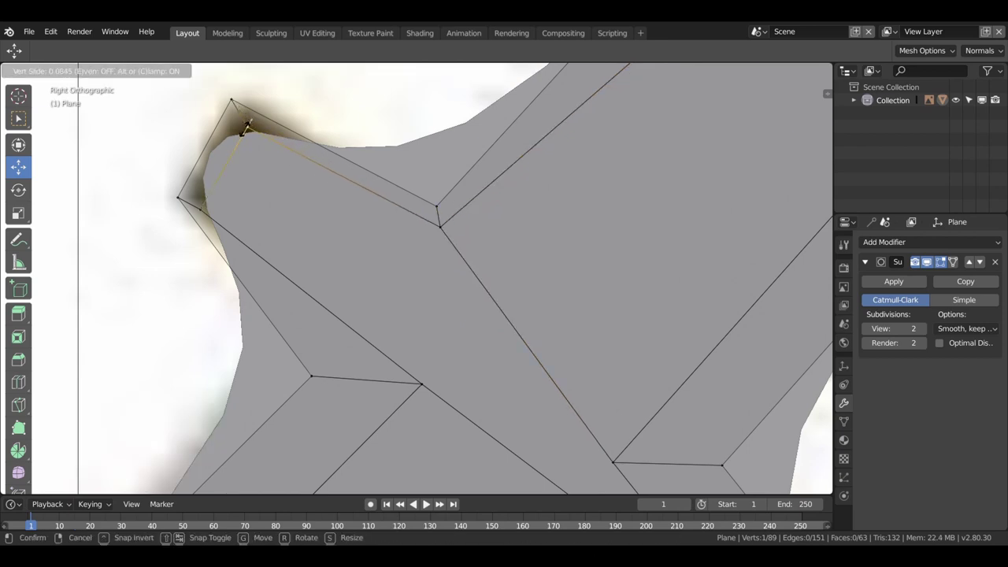
key(shift+v)
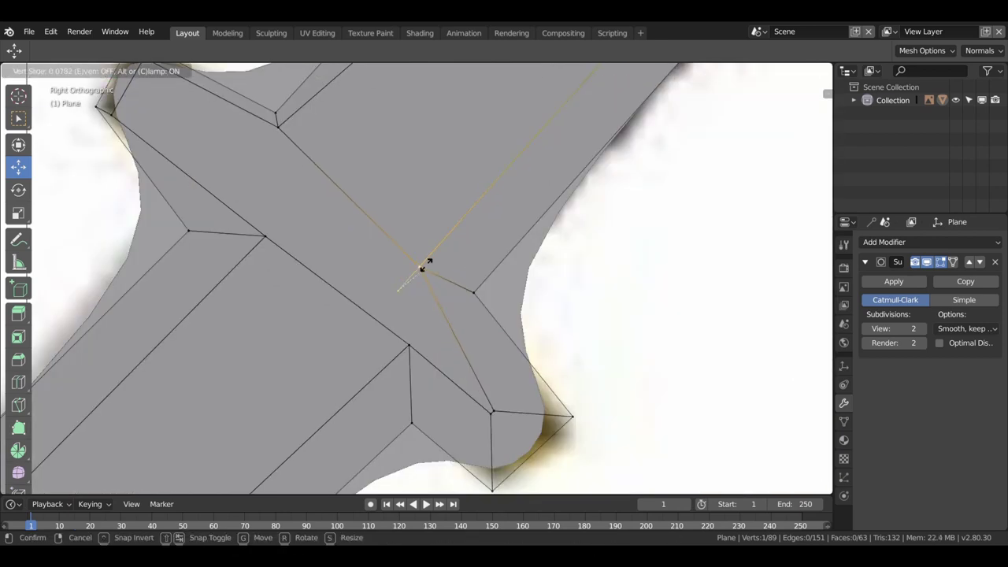
click(433, 257)
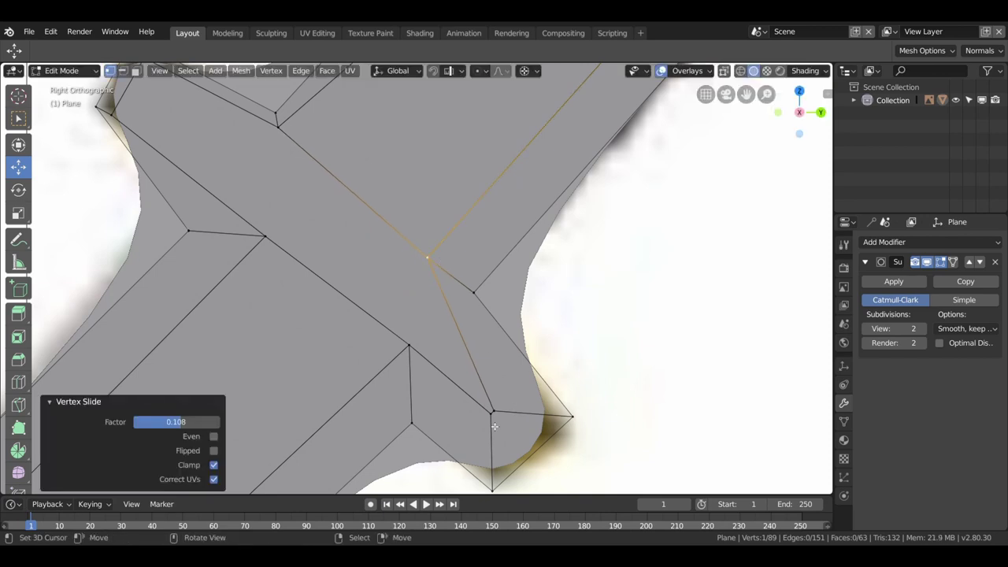
click(492, 419)
shift+click(502, 417)
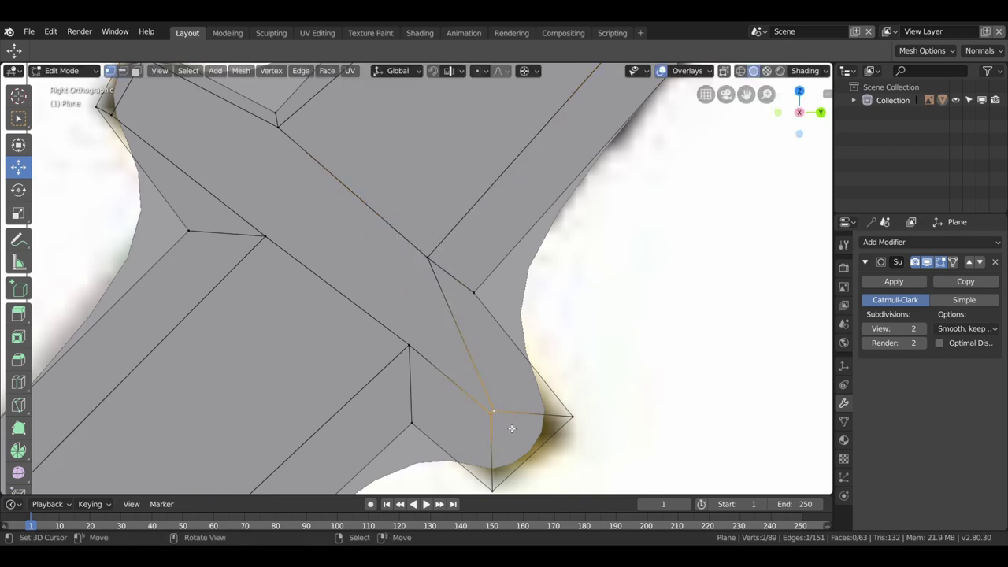
key(g)
key(g)
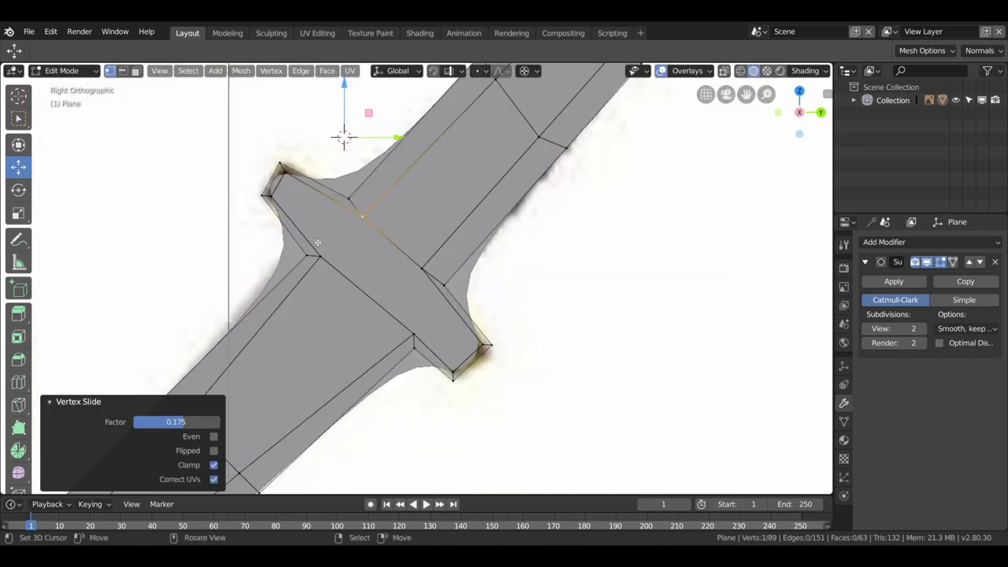
- Add two loop cuts near the upper guard tip and select two vertices there
key(ctrl+r)
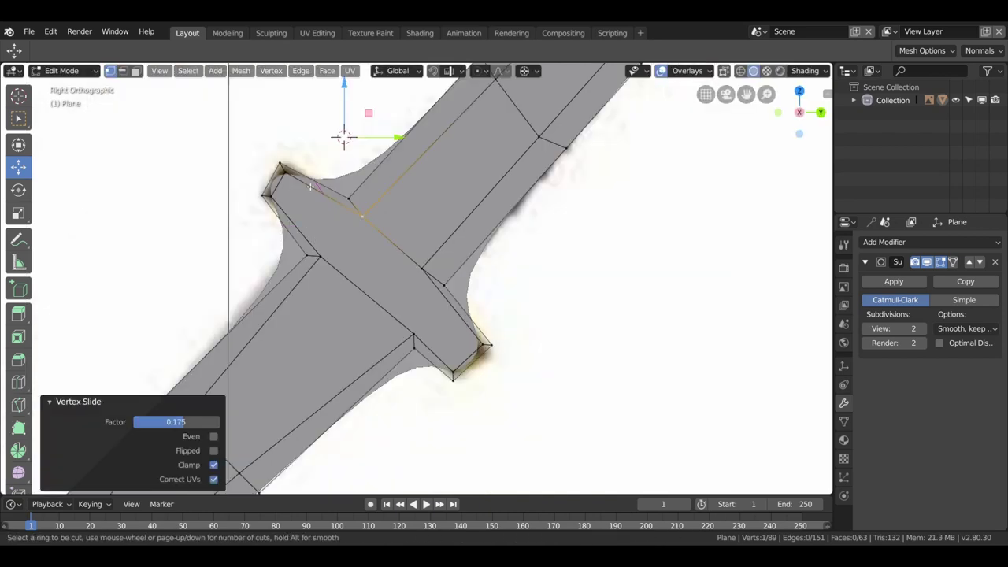
click(310, 181)
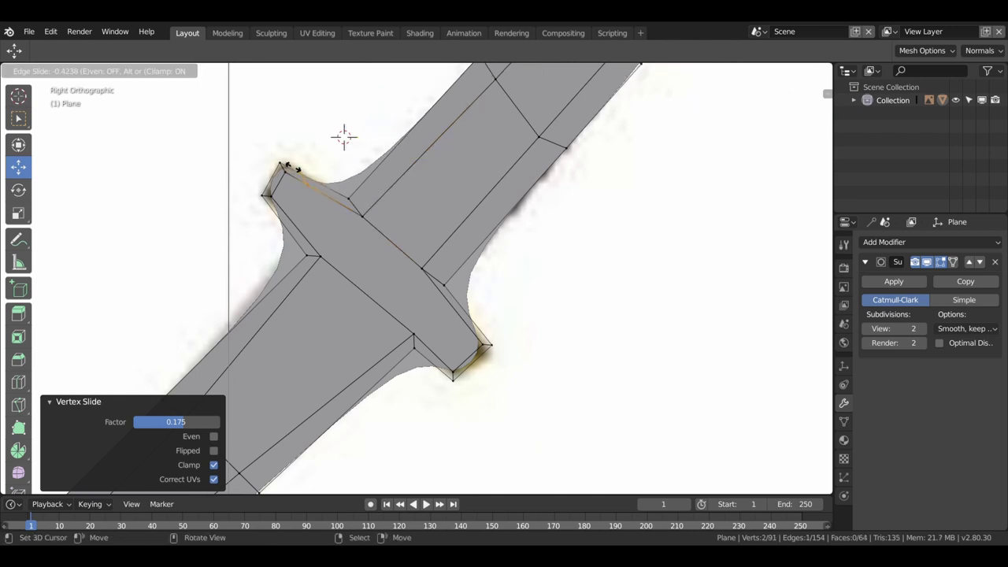
click(283, 167)
key(ctrl+r)
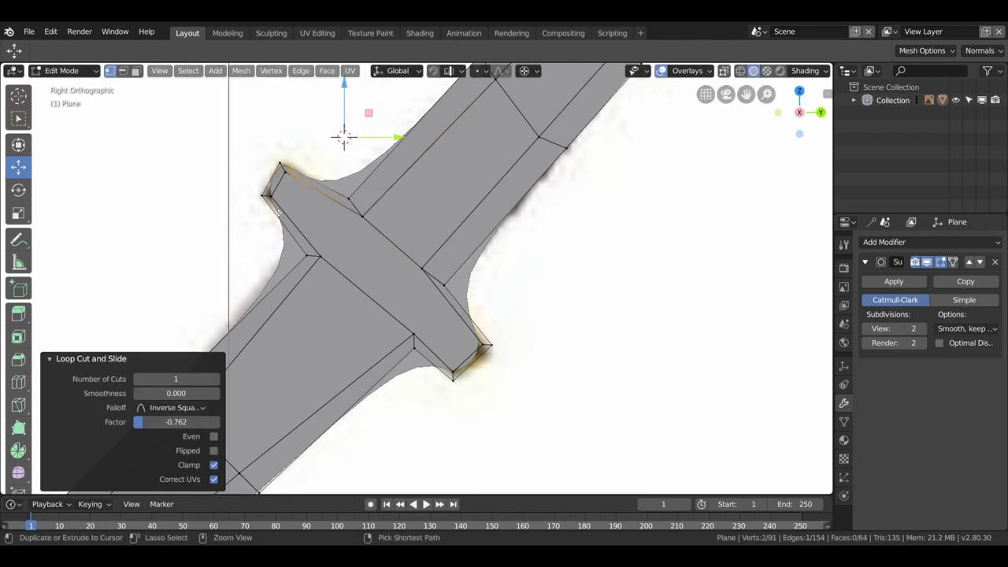
click(260, 181)
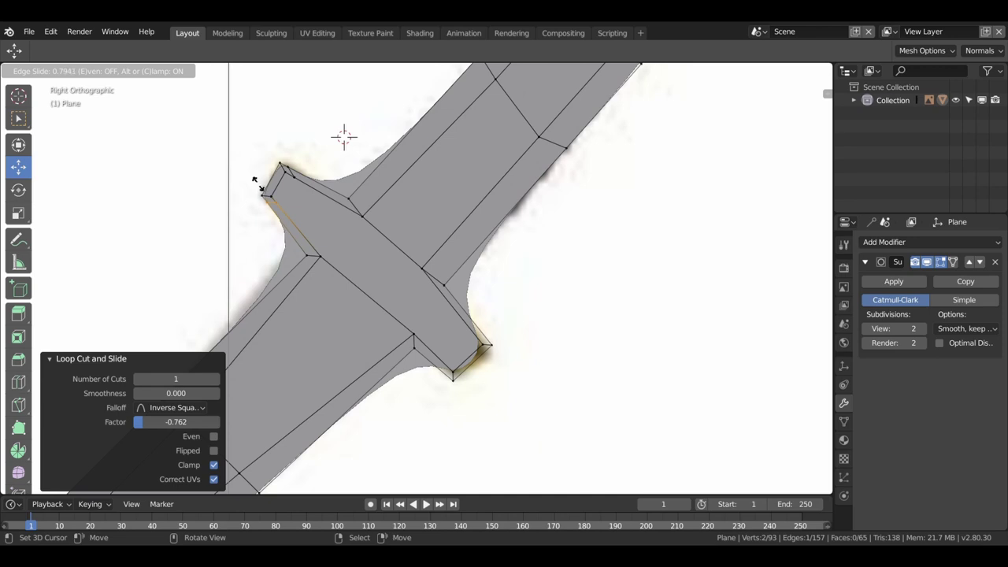
click(260, 183)
click(293, 199)
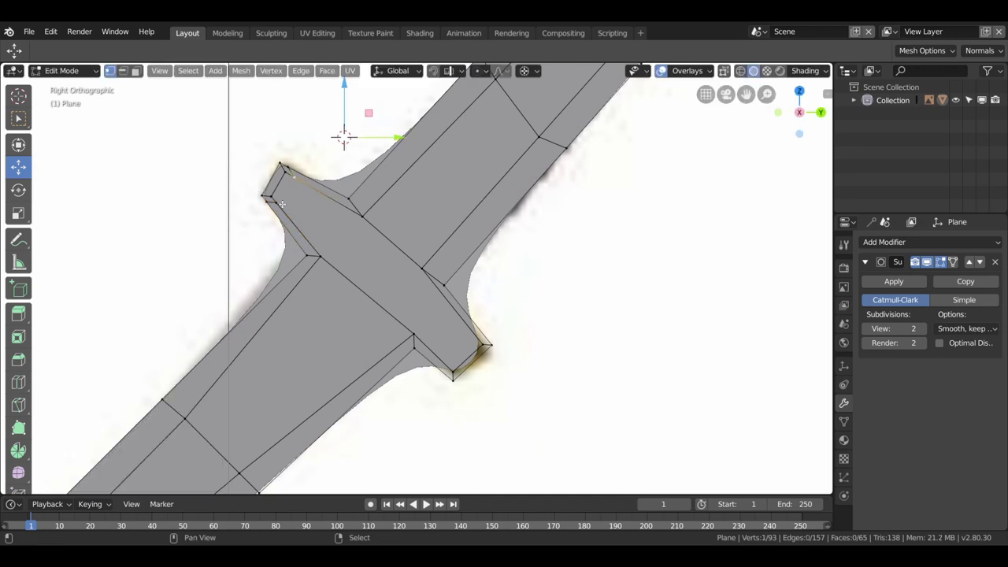
shift+click(282, 204)
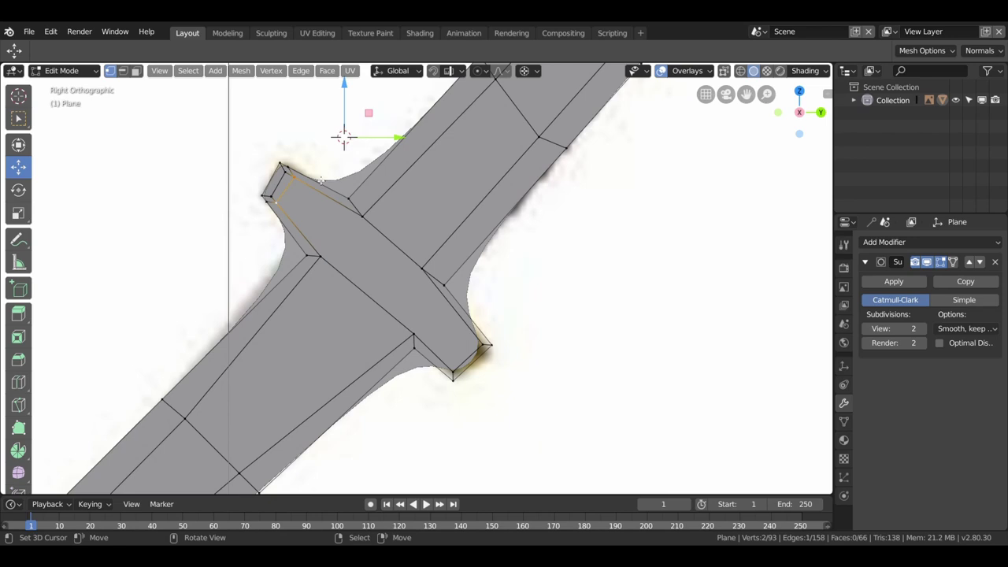
- Add two loop cuts near the lower guard tip and select two vertices there
key(ctrl+r)
click(431, 364)
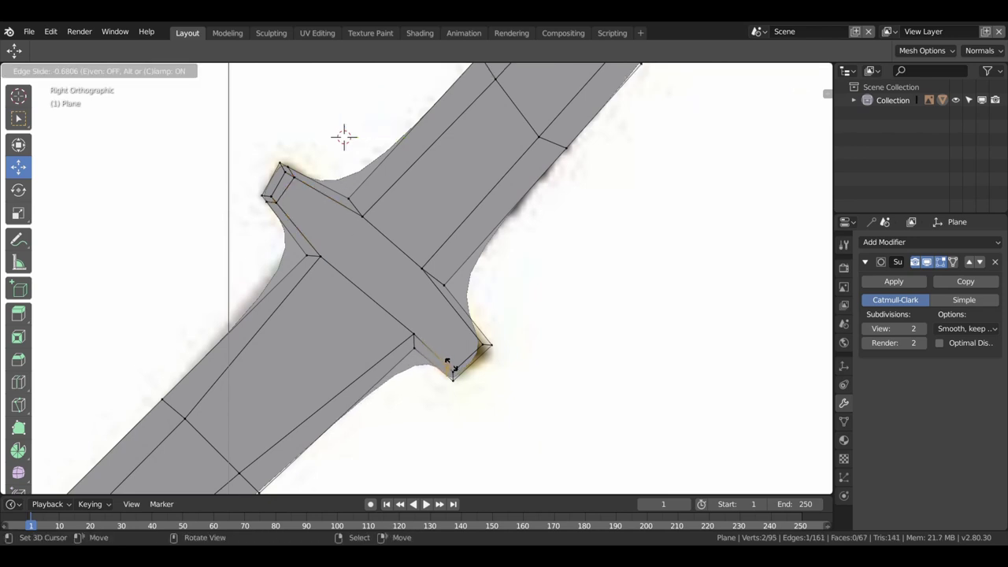
click(448, 363)
key(ctrl+r)
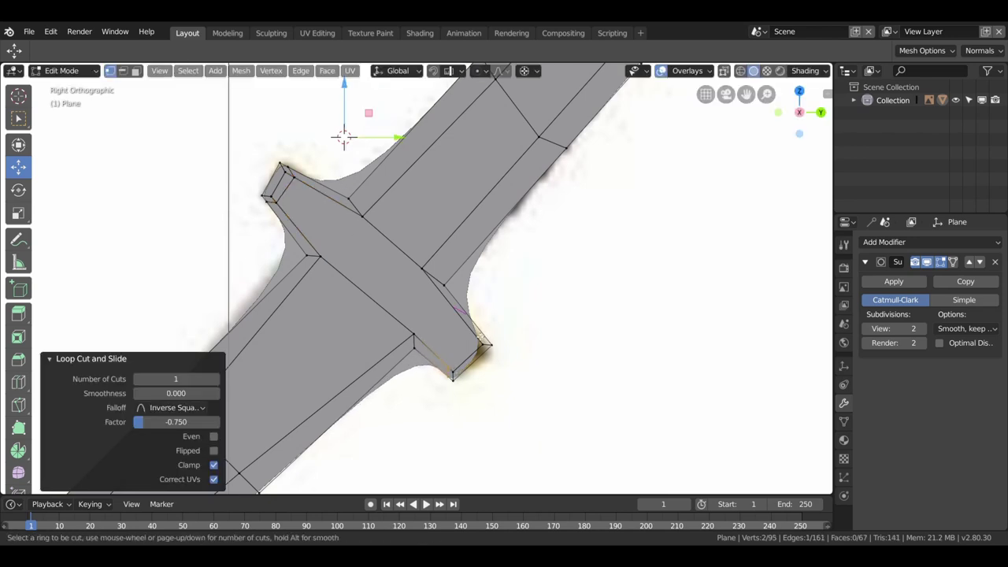
click(469, 324)
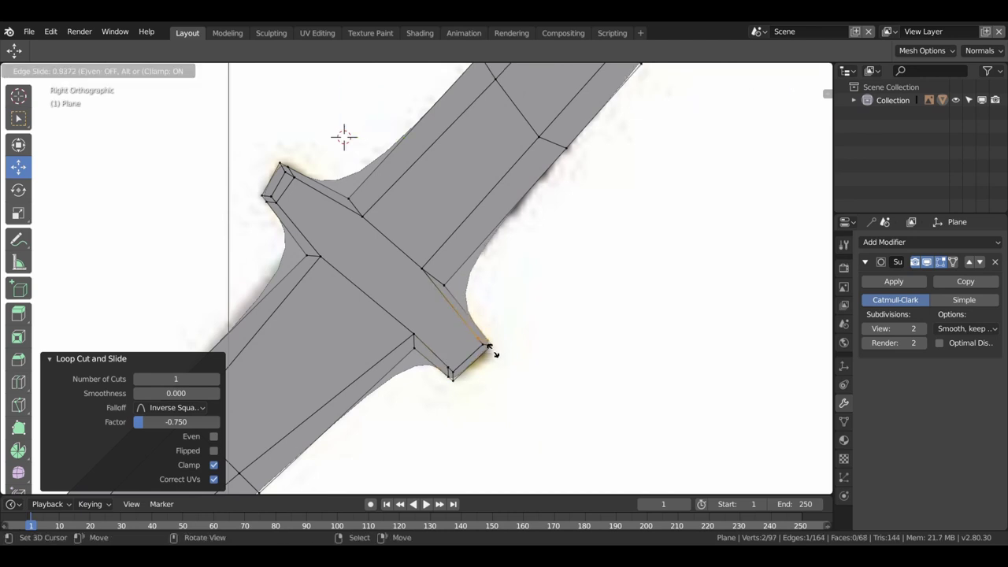
click(488, 348)
click(472, 344)
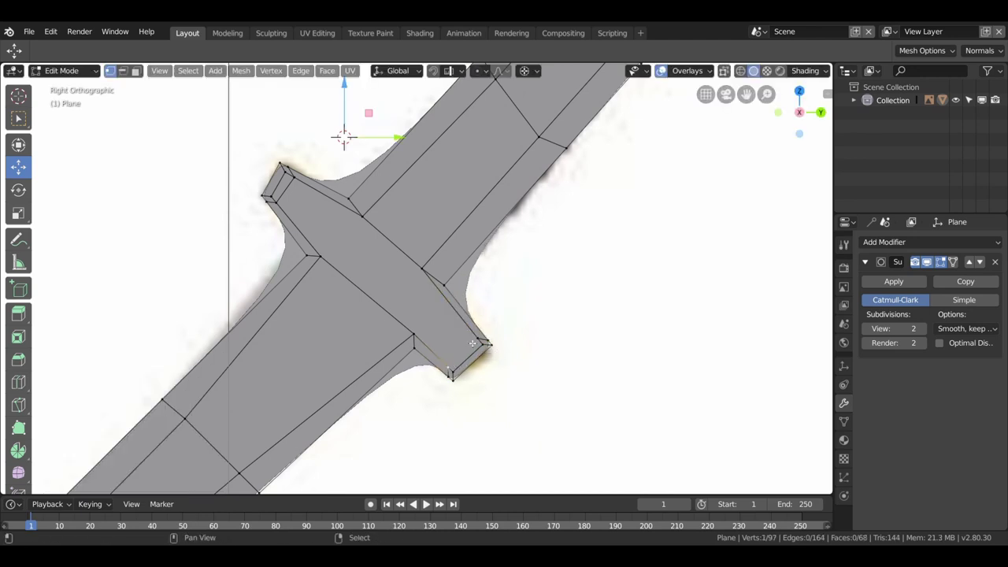
shift+click(481, 340)
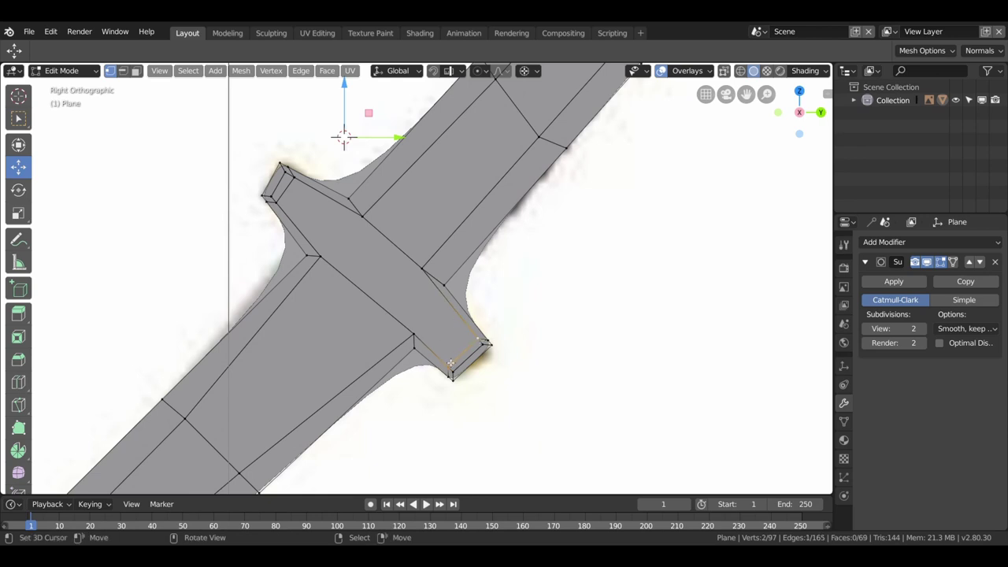
- Loop-cut across the blade and slide it against the crossguard at factor 0.938
key(ctrl+r)
click(338, 226)
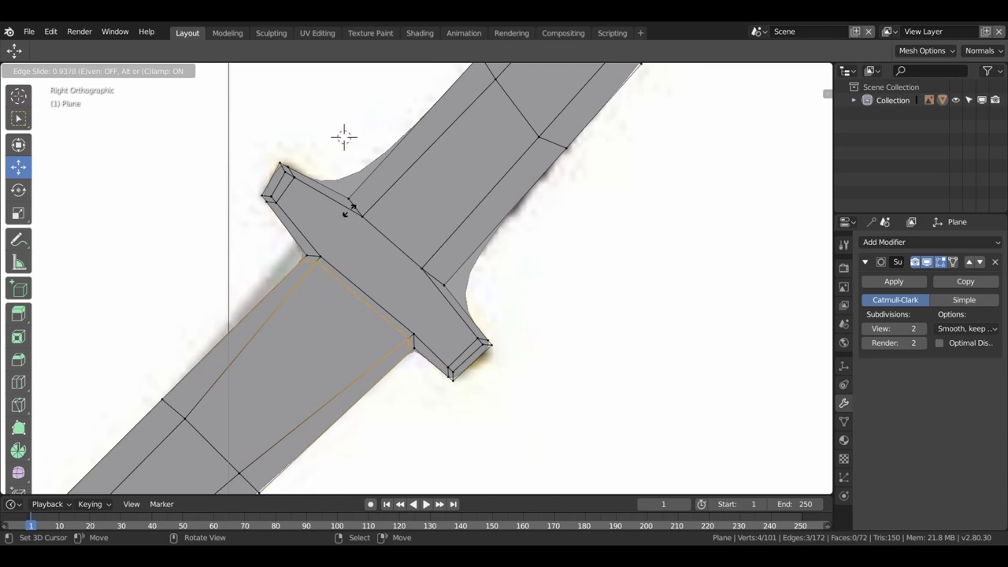
click(348, 209)
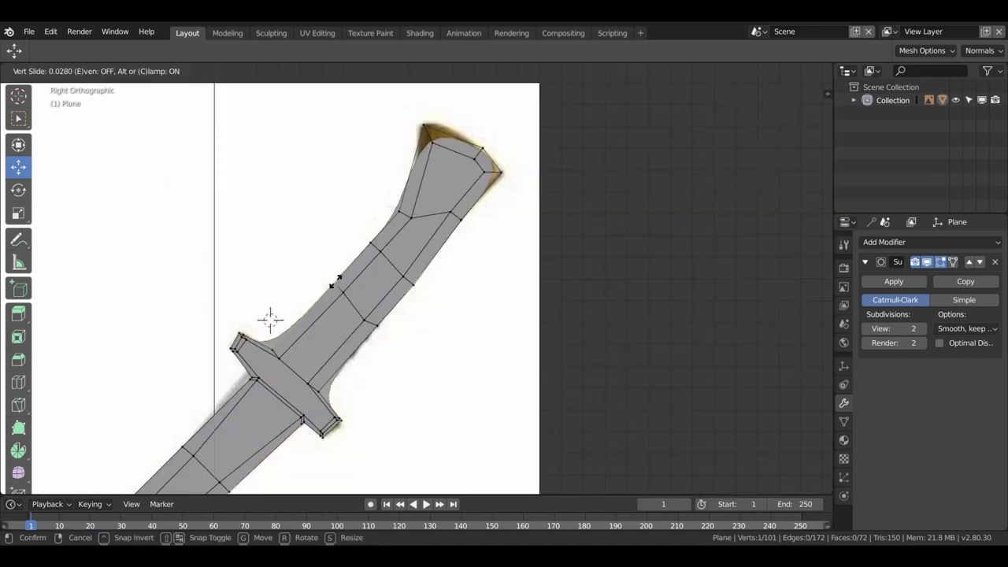
- Vertex-slide one blade-edge vertex along its edge into position
click(339, 286)
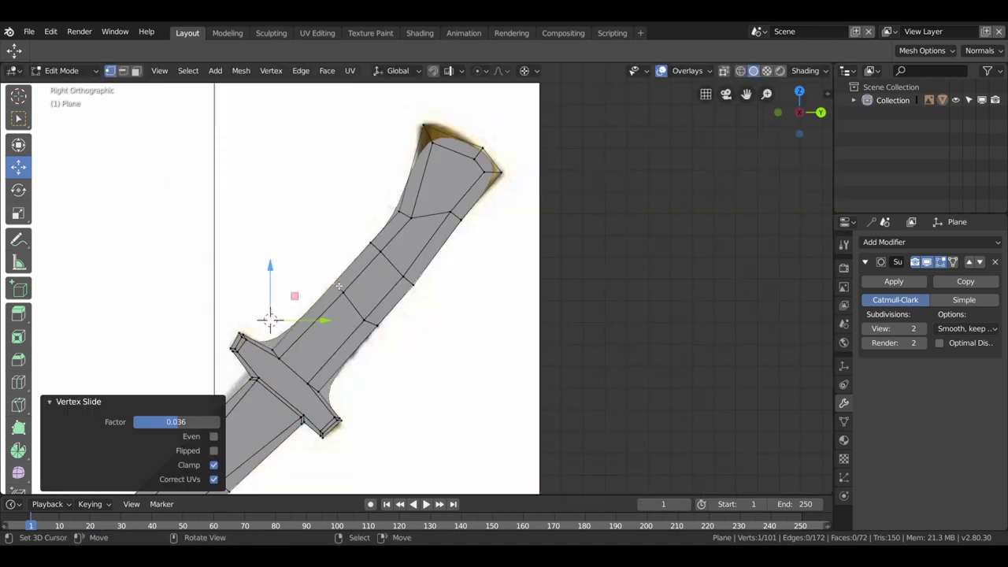
key(g)
key(g)
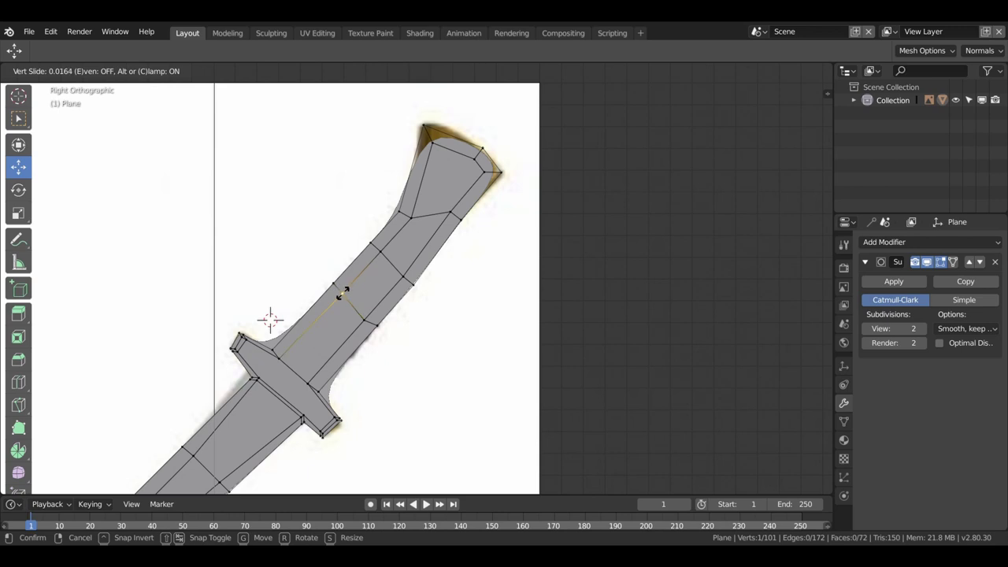
click(368, 322)
key(g)
key(g)
click(371, 317)
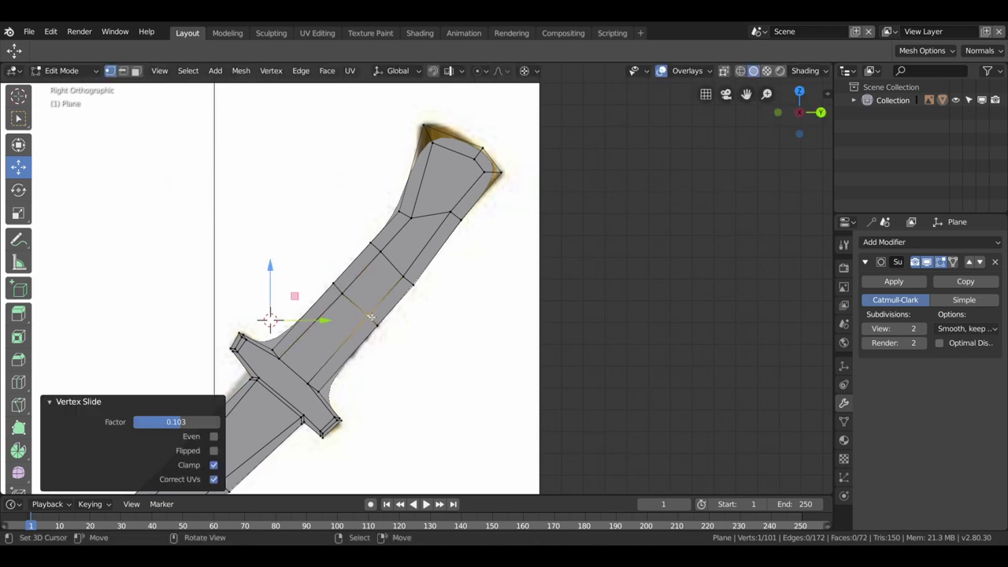
key(g)
key(g)
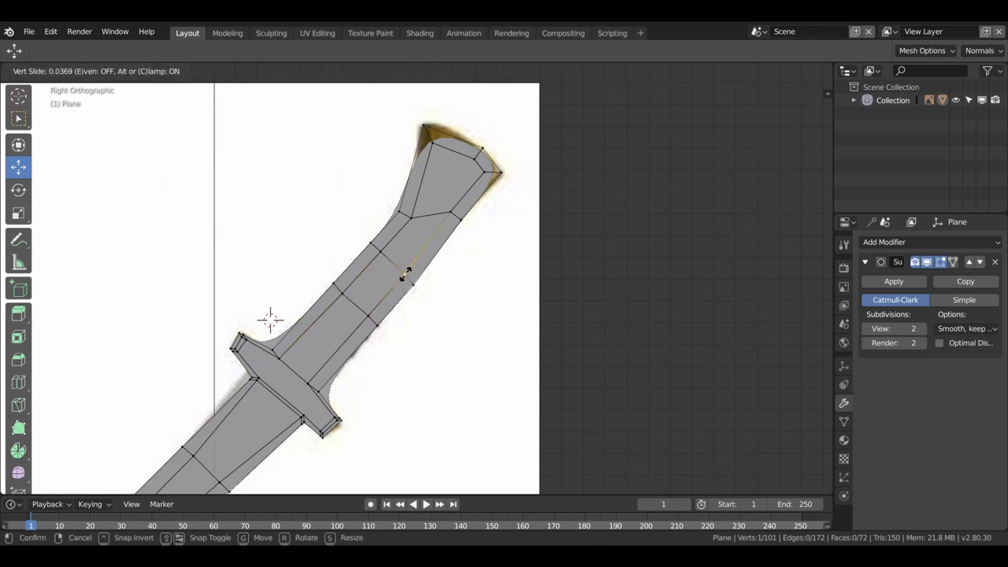
click(406, 275)
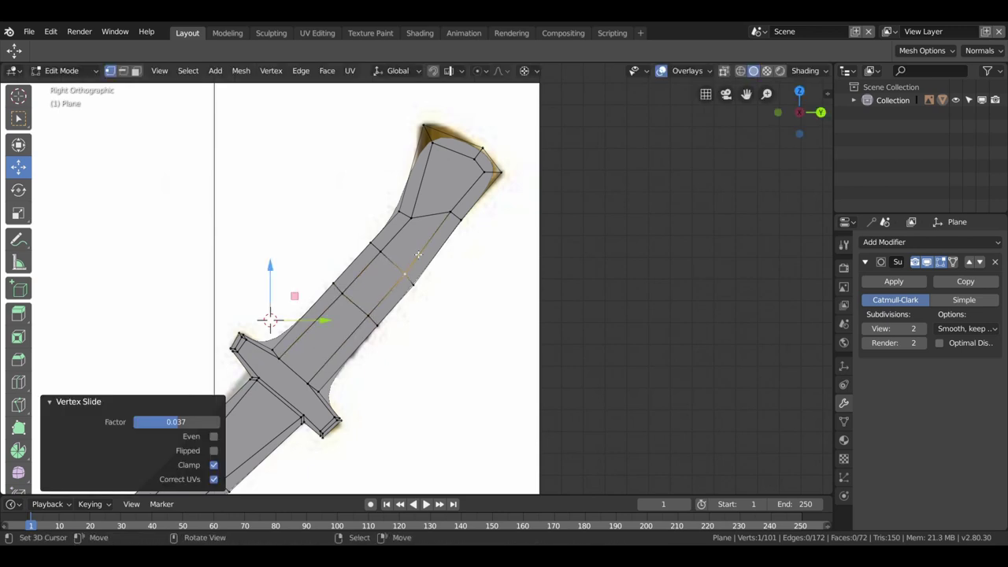
- Slide the next two blade vertices down along their edges
click(451, 217)
key(g)
key(g)
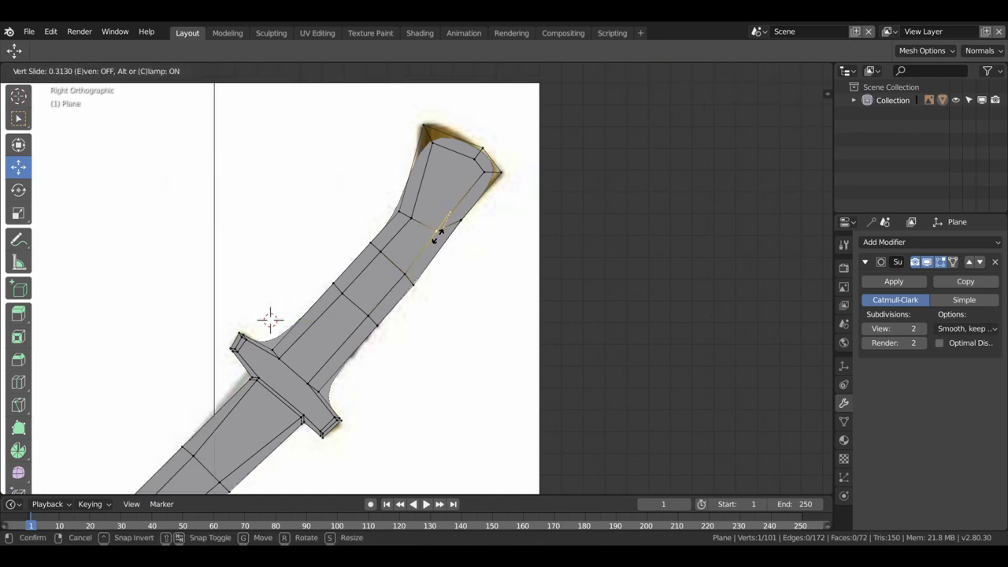
click(441, 240)
click(466, 228)
key(g)
key(g)
click(453, 244)
- Move the top blade tip vertex along the Y axis
click(423, 124)
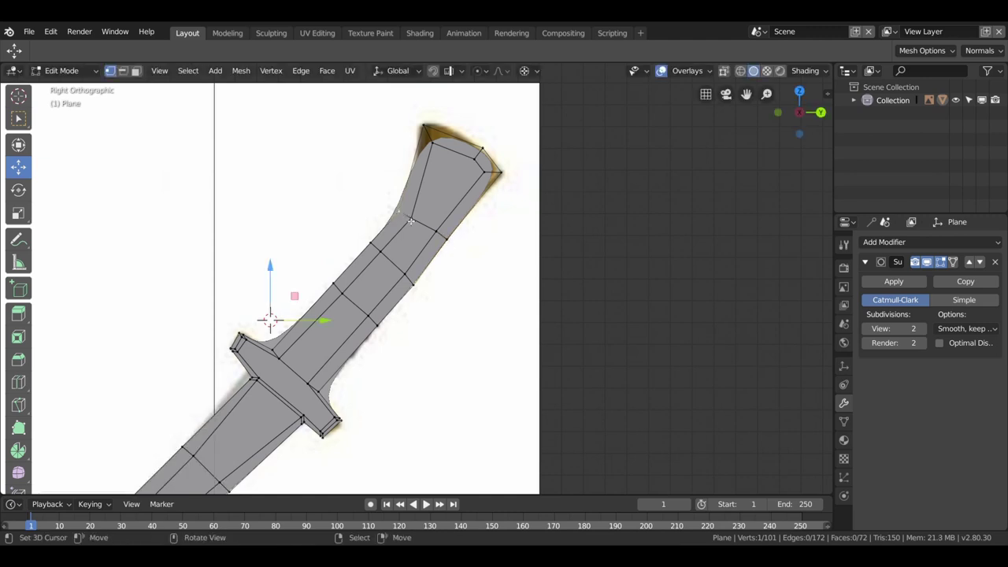
key(g)
key(y)
click(441, 181)
- Add two loop cuts near the blade tip
key(ctrl+r)
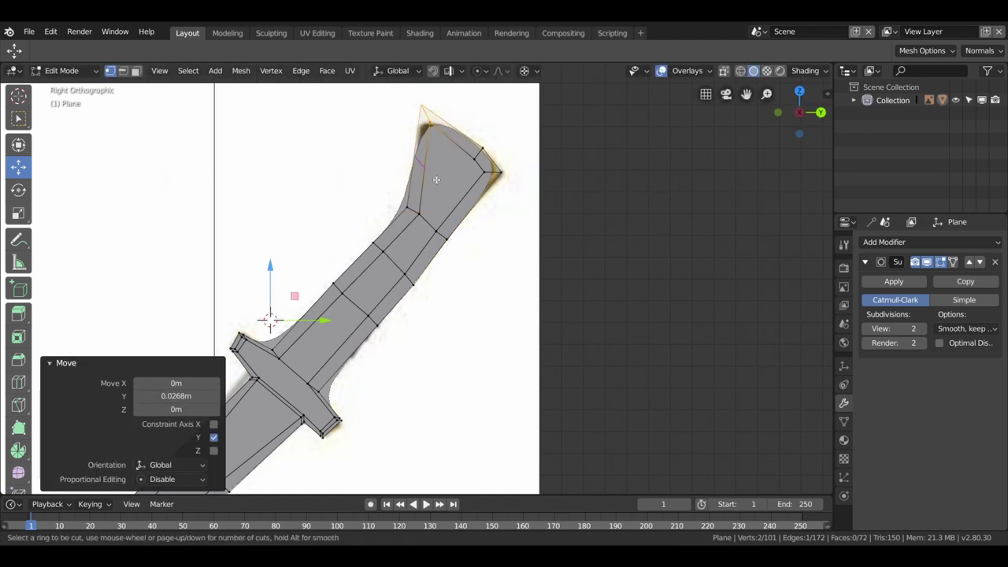
click(437, 179)
click(469, 189)
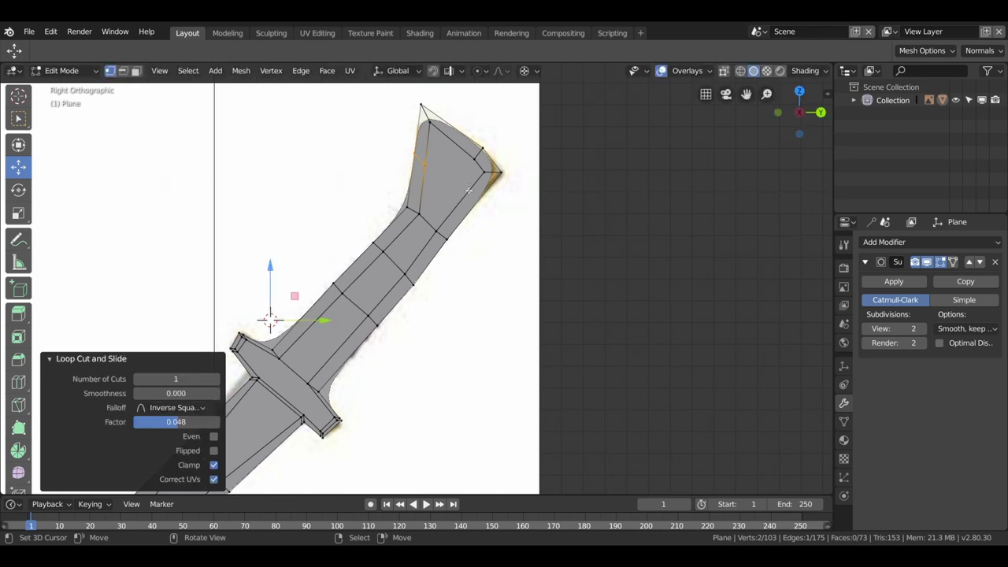
key(ctrl+r)
click(470, 194)
click(436, 170)
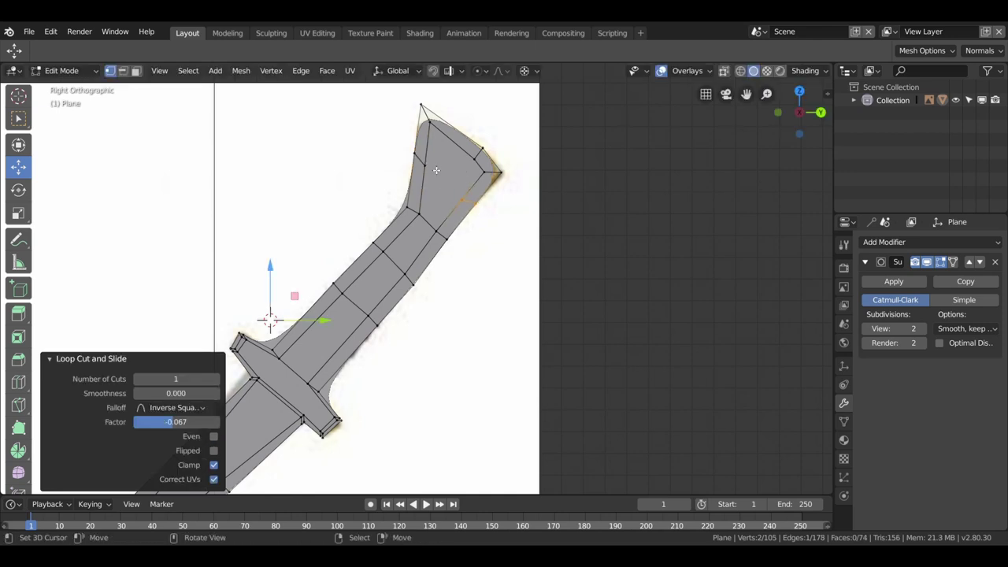
- Edge-slide the selected tip edges to factor -0.092
shift+click(461, 205)
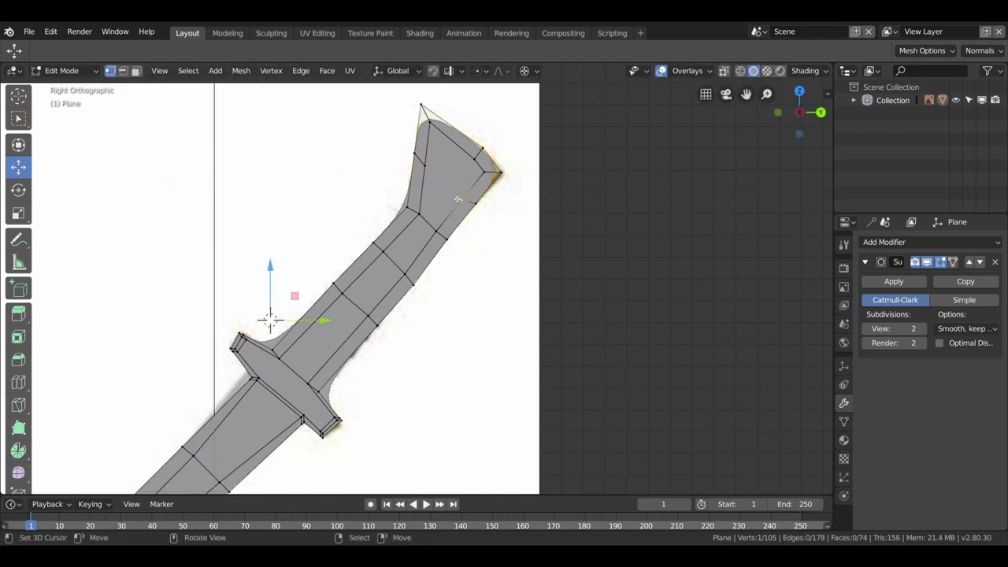
shift+click(435, 173)
shift+click(488, 165)
key(g)
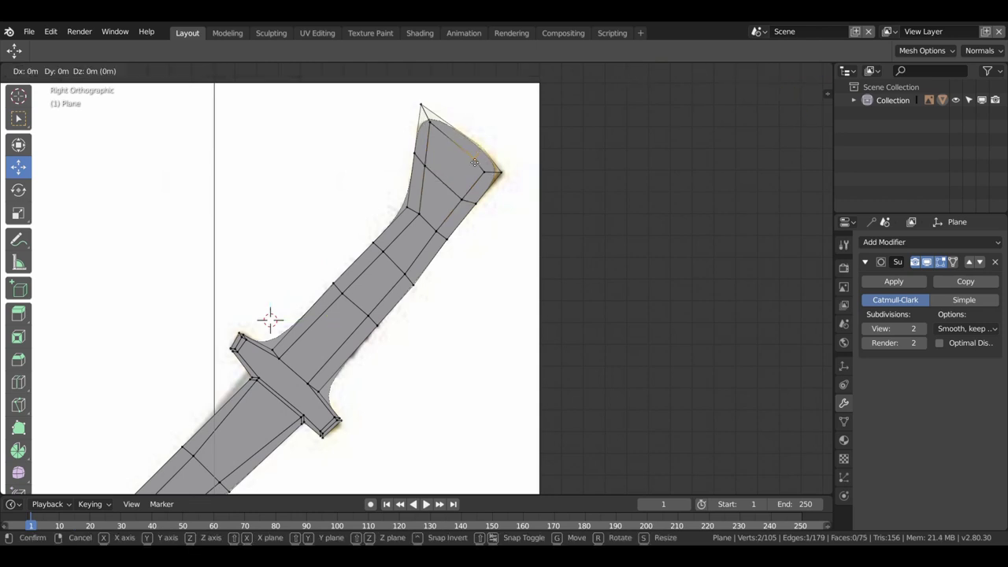
key(g)
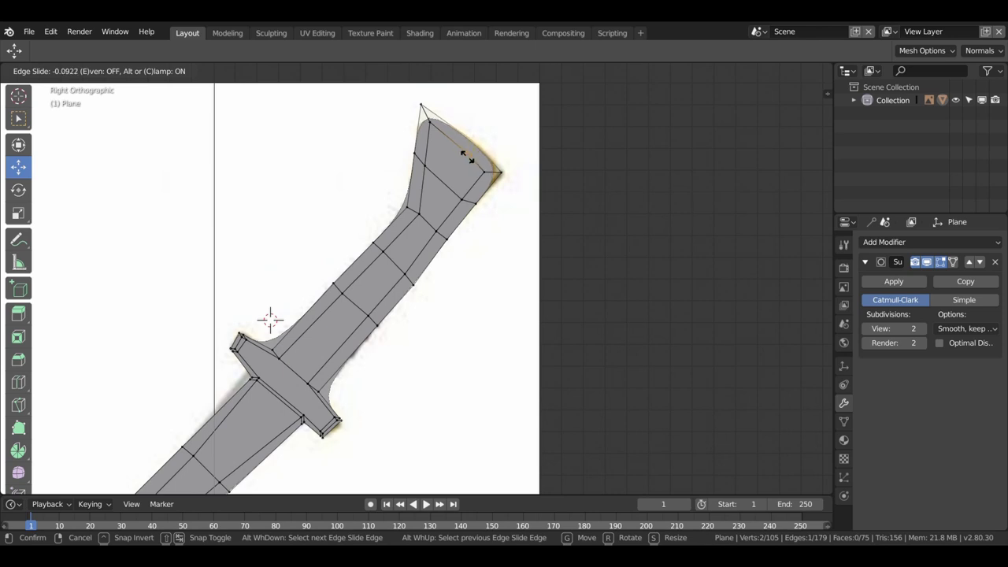
click(466, 157)
mouse_move(433, 156)
middle_down()
mouse_move(488, 226)
mouse_move(441, 252)
middle_up()
- Add an edge loop along the left side of the blade tip
scroll(414, 278, up, 2)
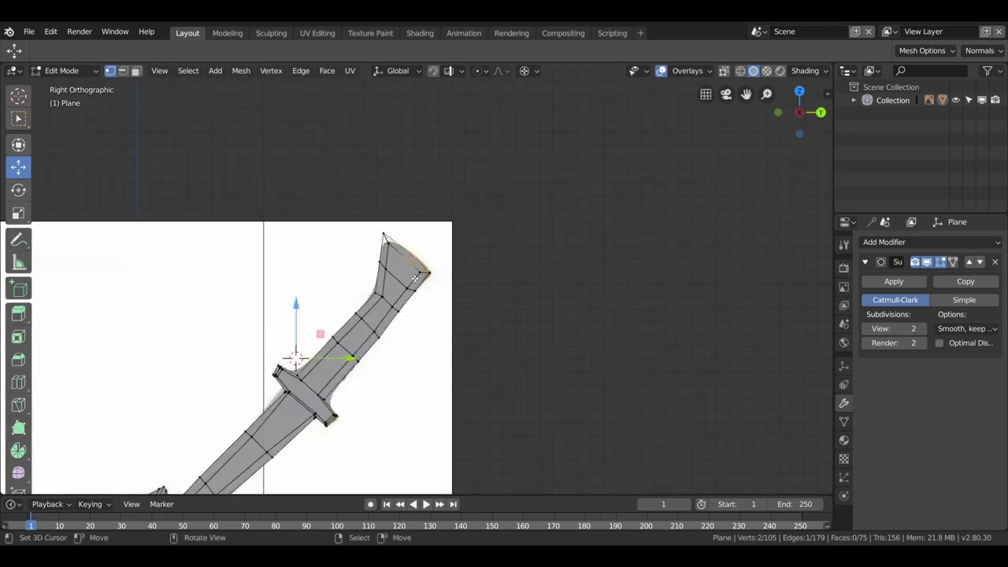
scroll(414, 278, up, 2)
scroll(415, 278, up, 2)
scroll(414, 278, up, 1)
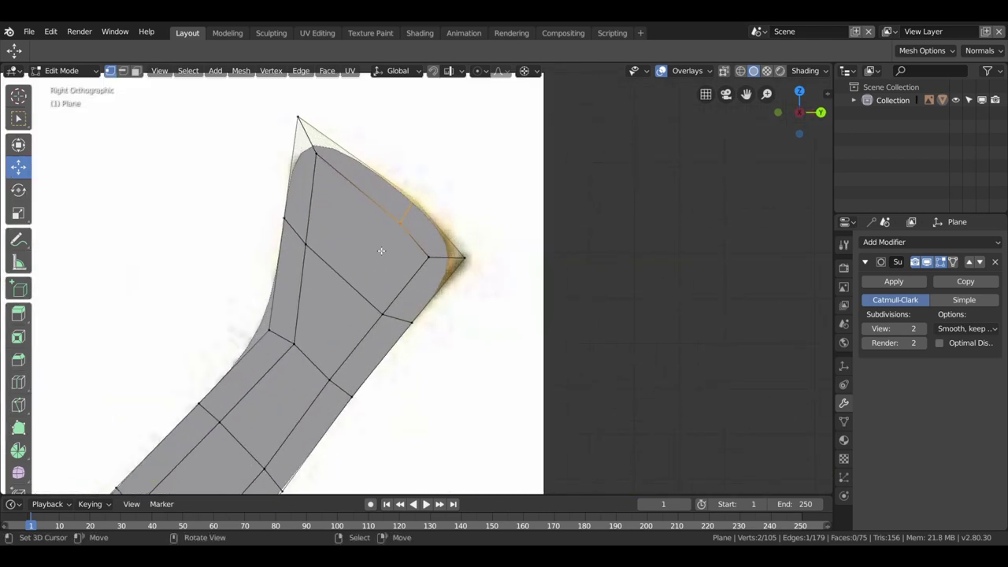
key(ctrl+r)
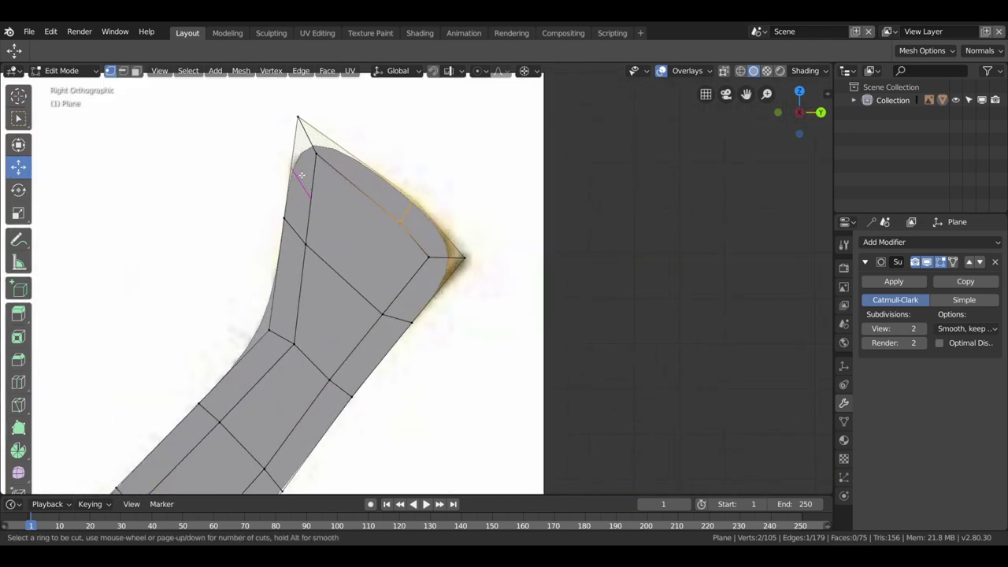
click(301, 174)
click(305, 152)
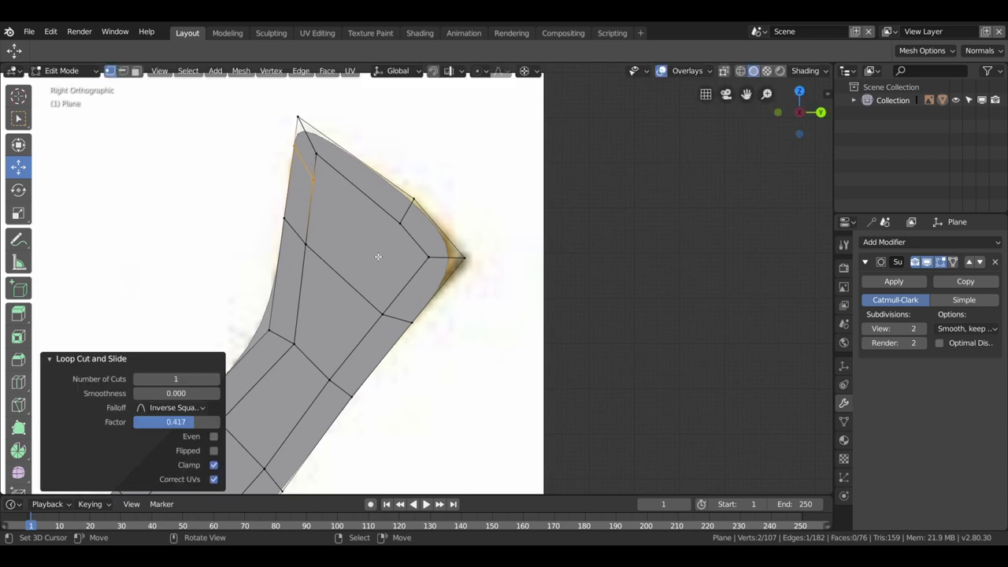
- Add a second tip loop slid close to the point at factor 0.417
key(ctrl+r)
click(434, 280)
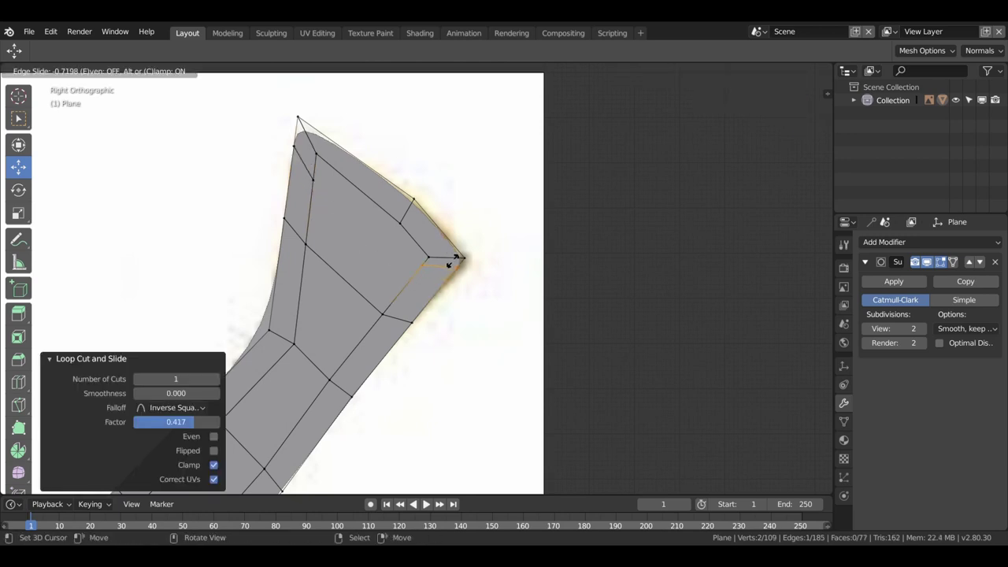
click(456, 260)
click(319, 184)
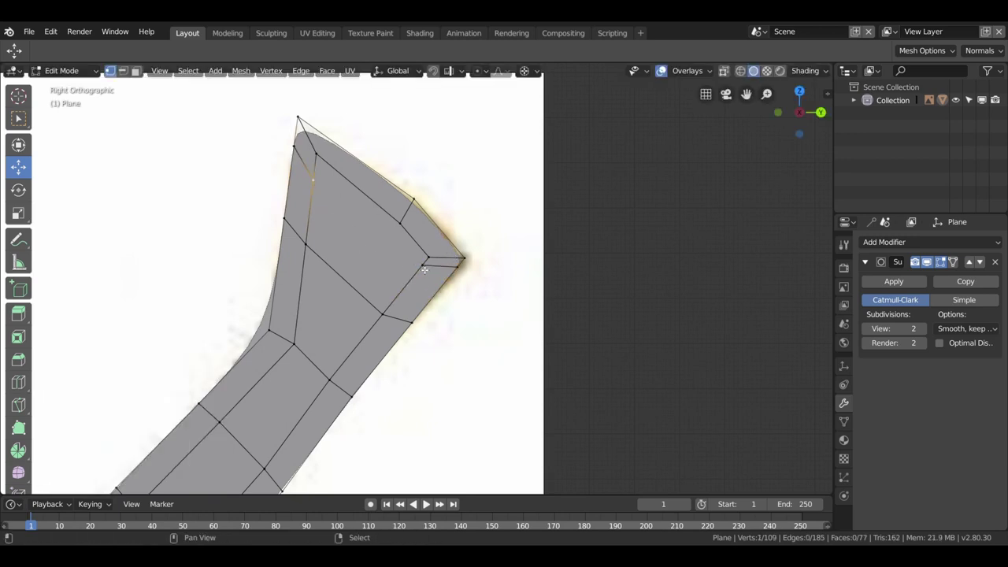
shift+click(424, 270)
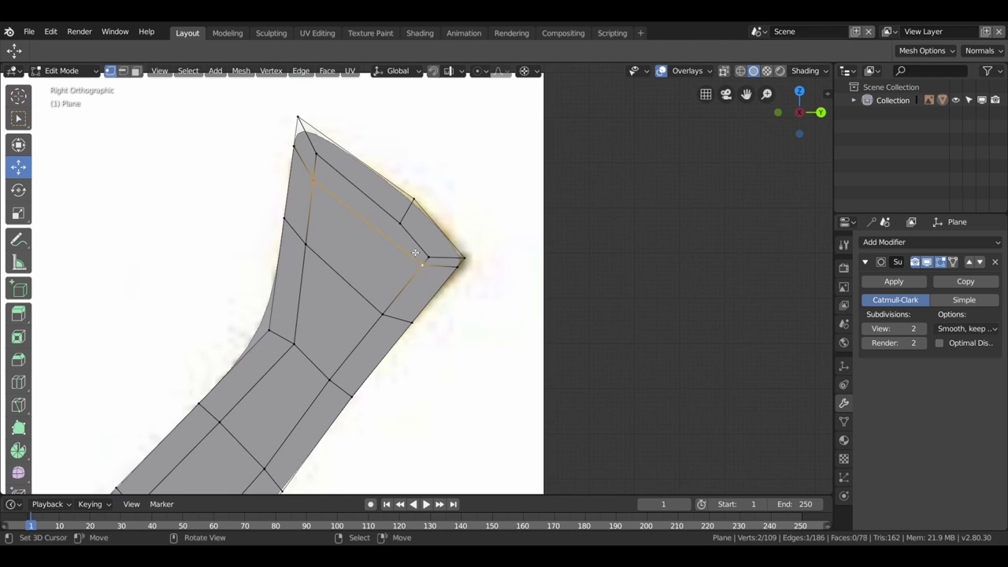
scroll(431, 280, down, 2)
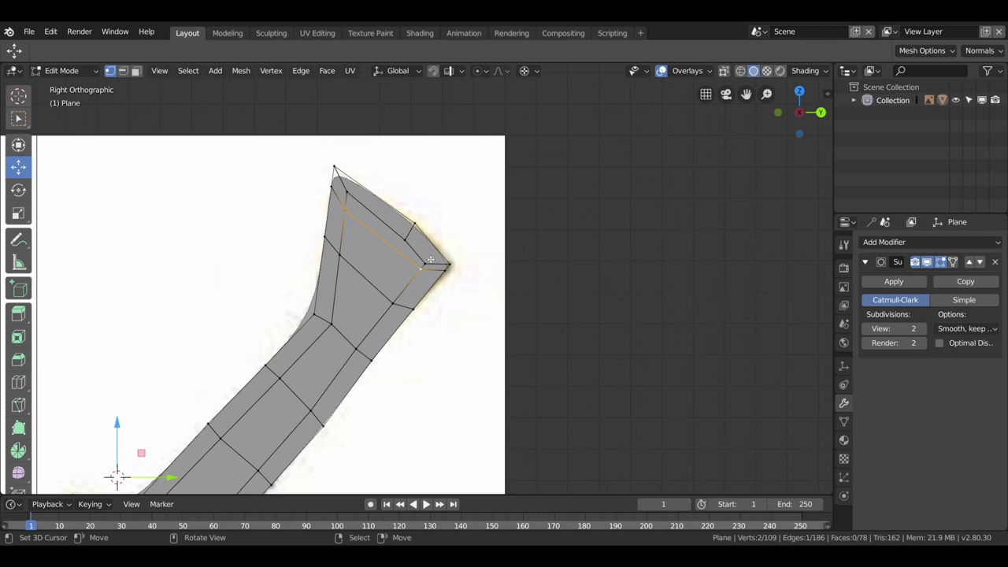
scroll(397, 260, down, 1)
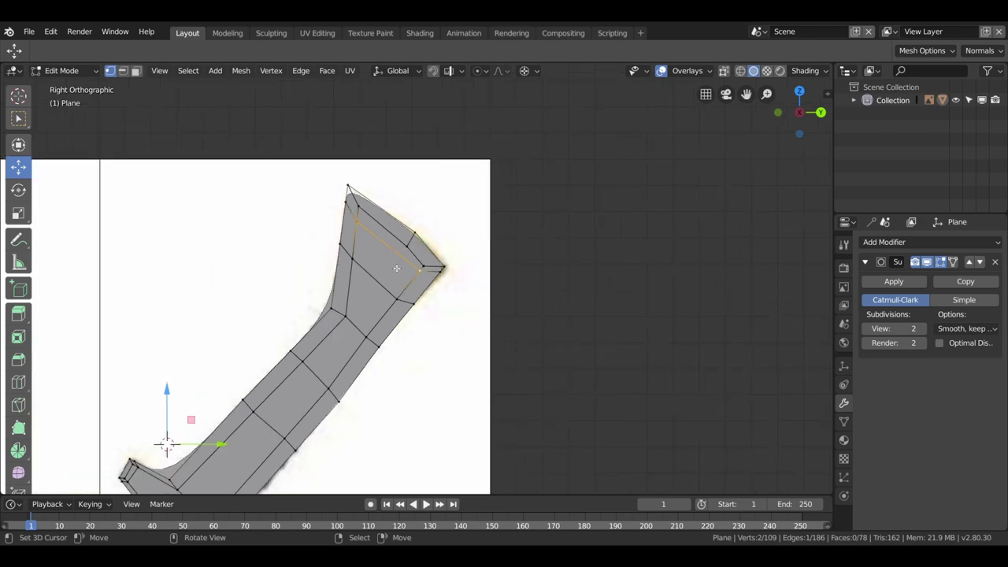
- Knife the tip's outer edge, slide a tip vertex, and dissolve the cross edge
scroll(399, 266, up, 3)
key(k)
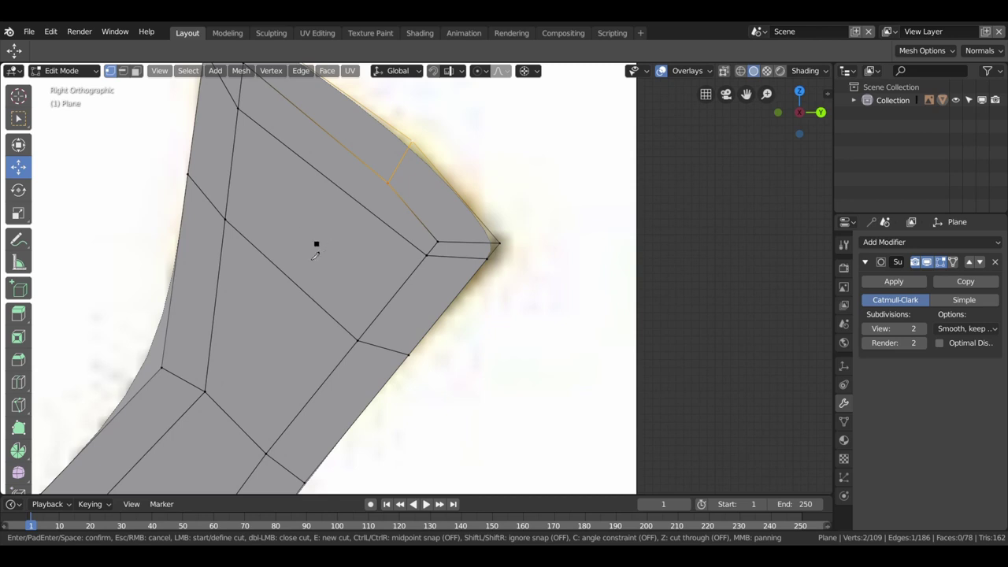
click(387, 184)
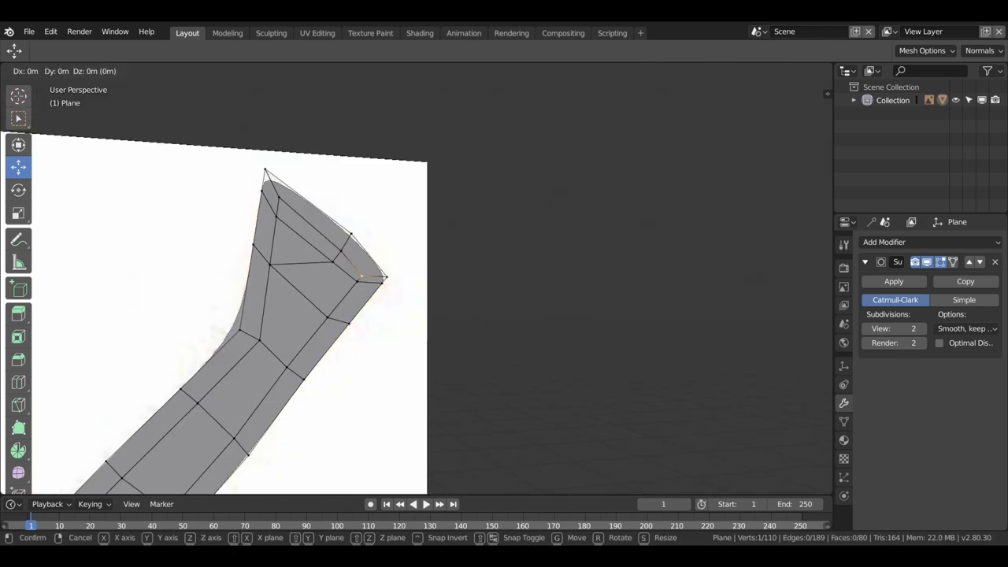
key(g)
key(g)
click(340, 330)
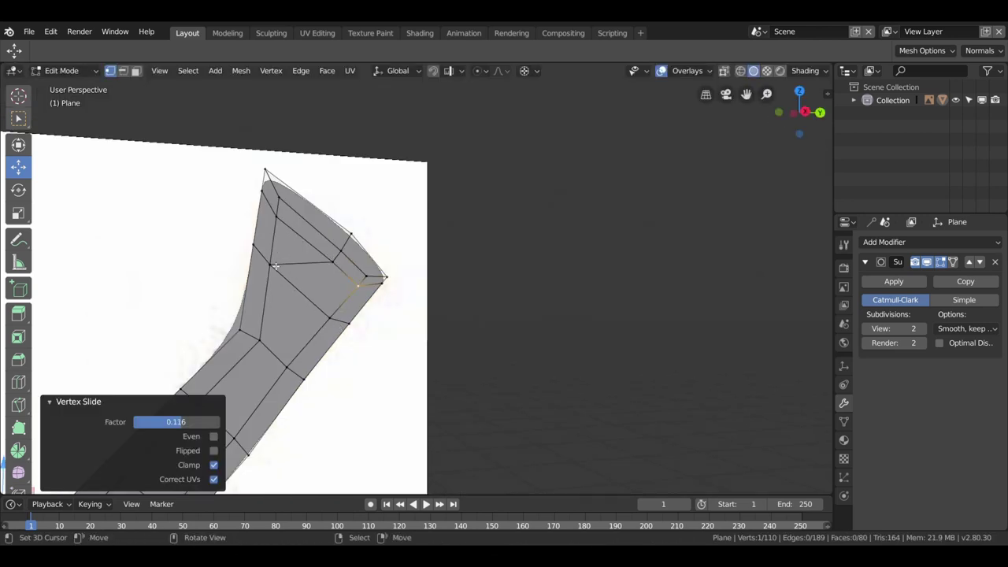
key(2)
click(303, 271)
key(ctrl+x)
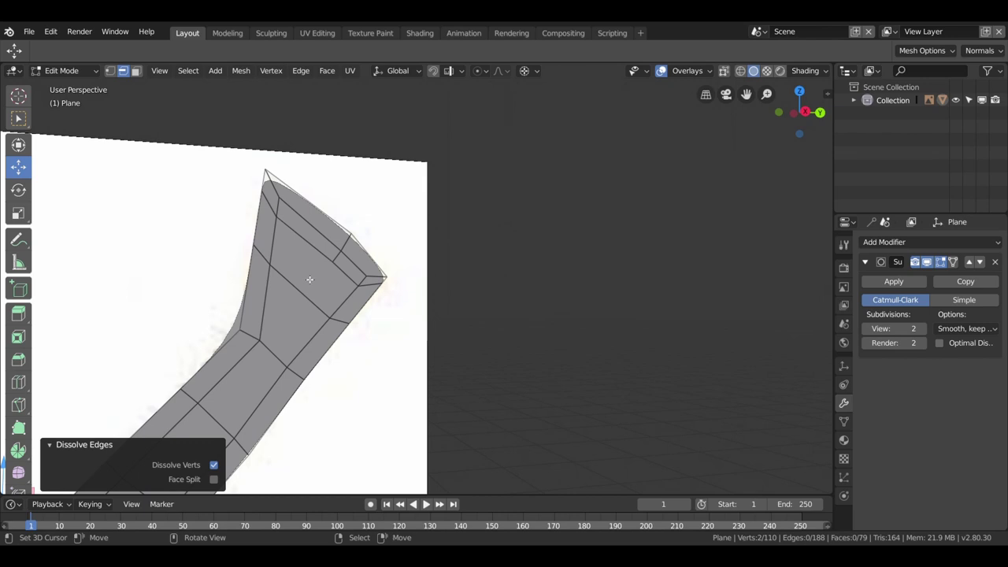
- Knife a three-point cut across the tip and select its new vertices
key(k)
click(337, 263)
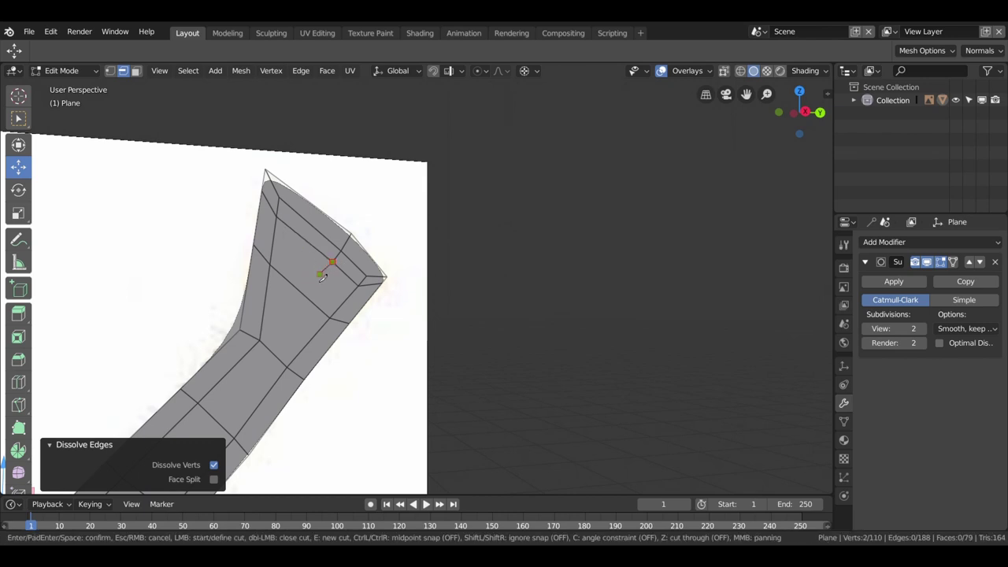
click(319, 274)
click(361, 308)
key(Return)
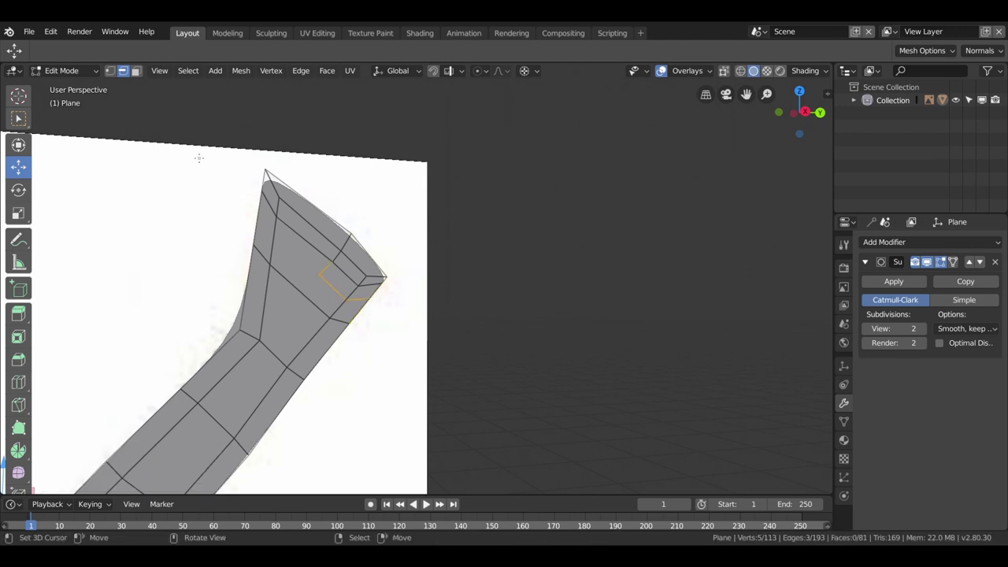
click(110, 71)
click(321, 274)
shift+click(270, 265)
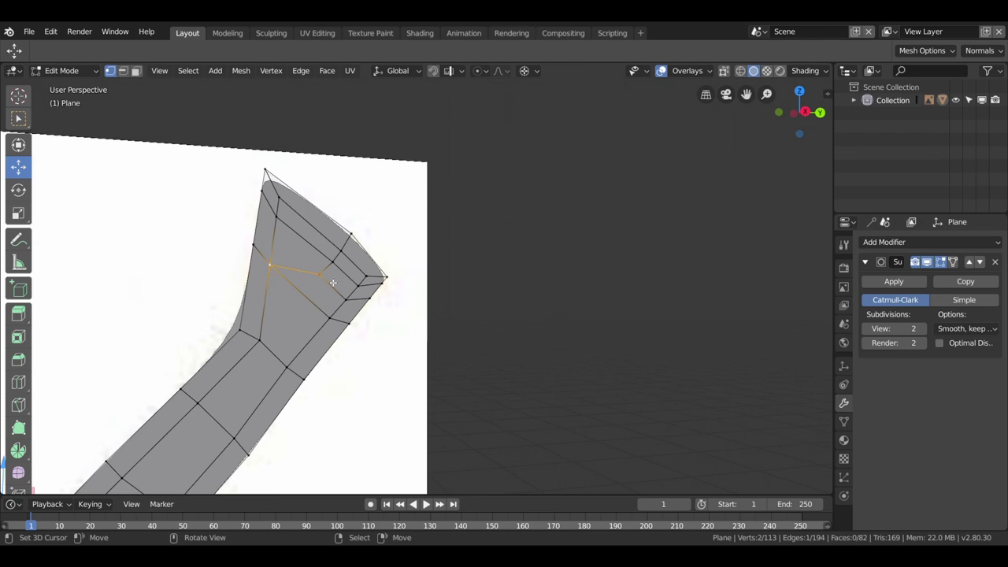
- Return to Object Mode in side view and duplicate the blade outline in place
key(Tab)
key(KP_3)
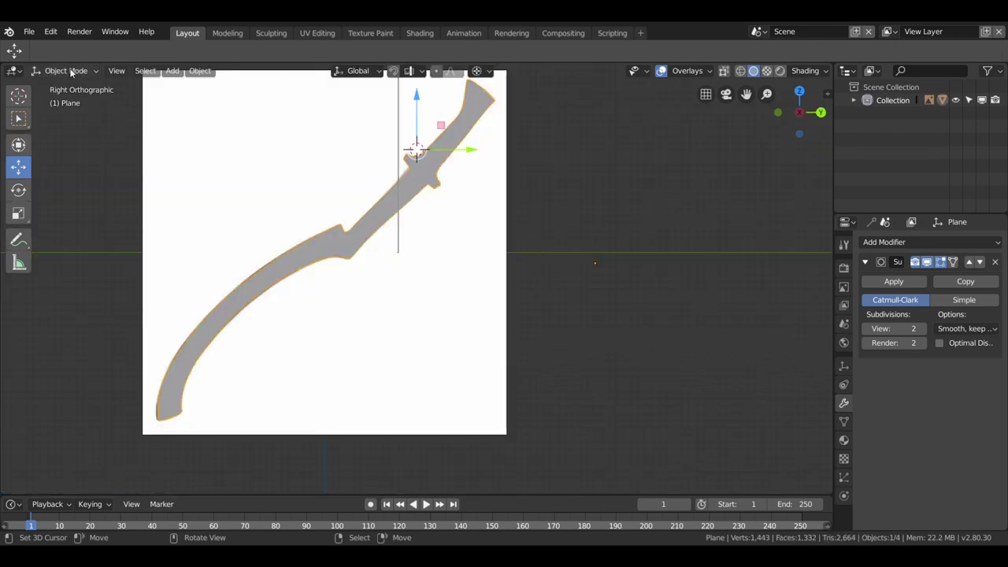
key(shift)
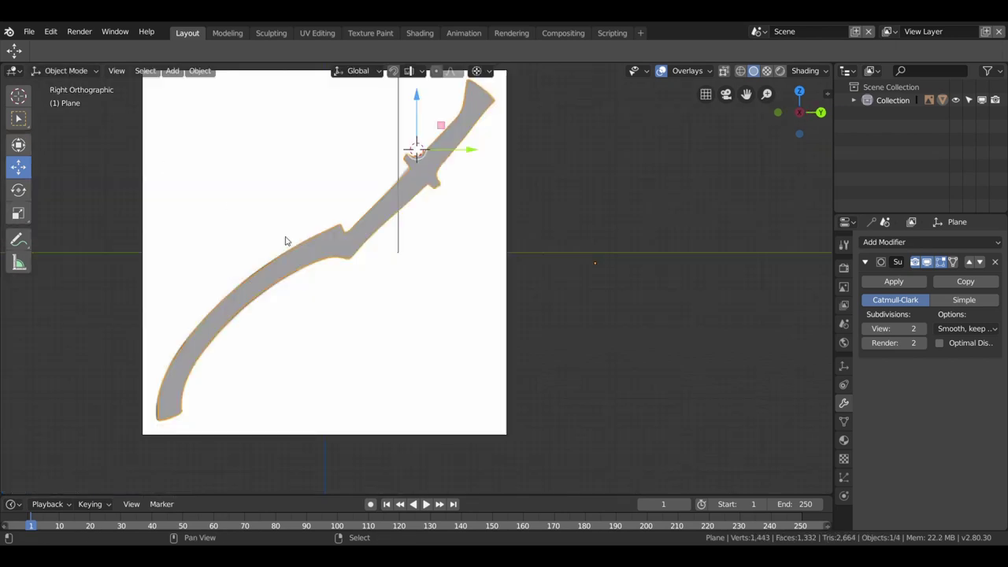
key(shift+d)
right_click(288, 241)
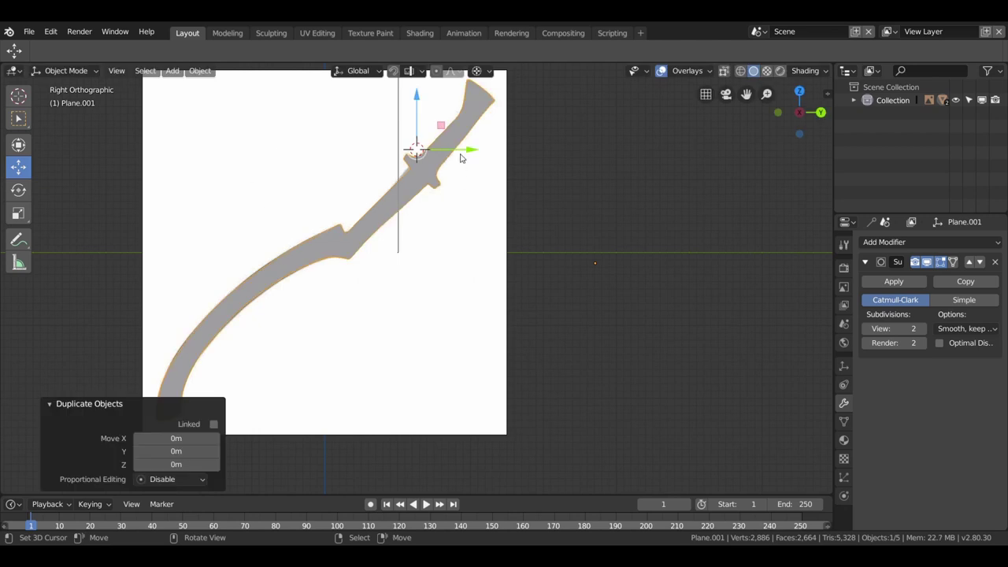
- Move the duplicate Plane.001 6.64 m along Y and deselect it
key(g)
key(y)
click(726, 171)
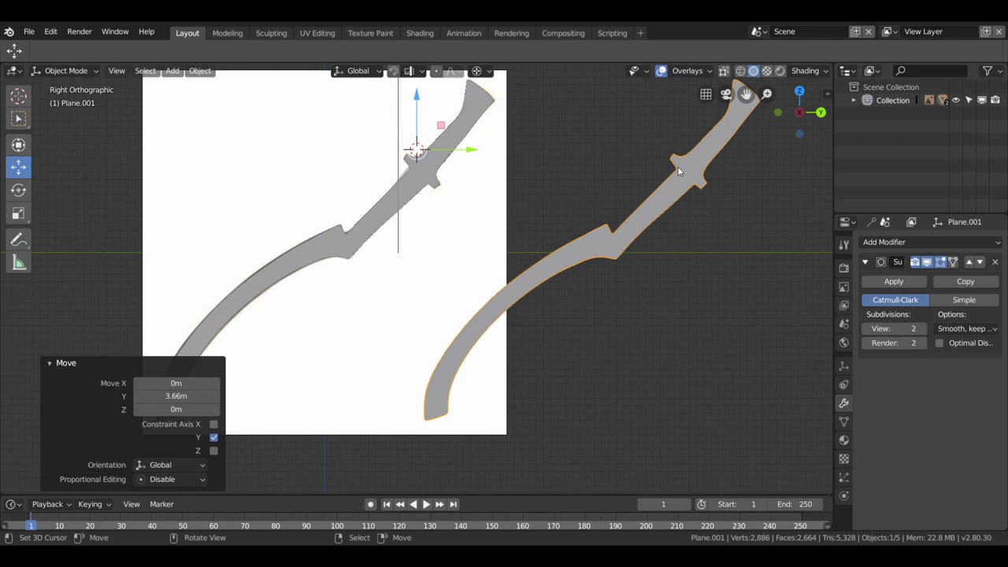
scroll(619, 232, down, 2)
scroll(511, 254, down, 4)
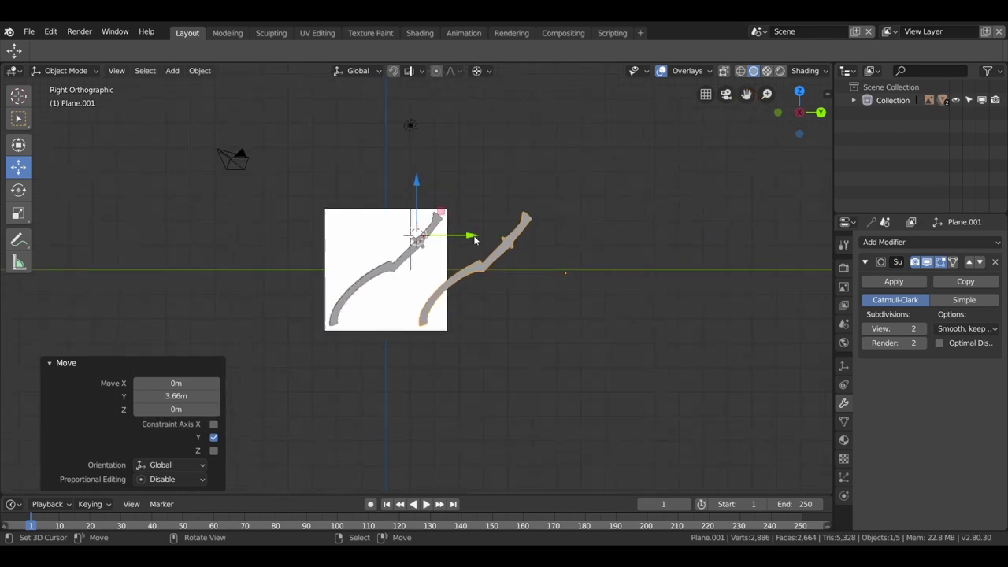
drag(471, 234, 638, 239)
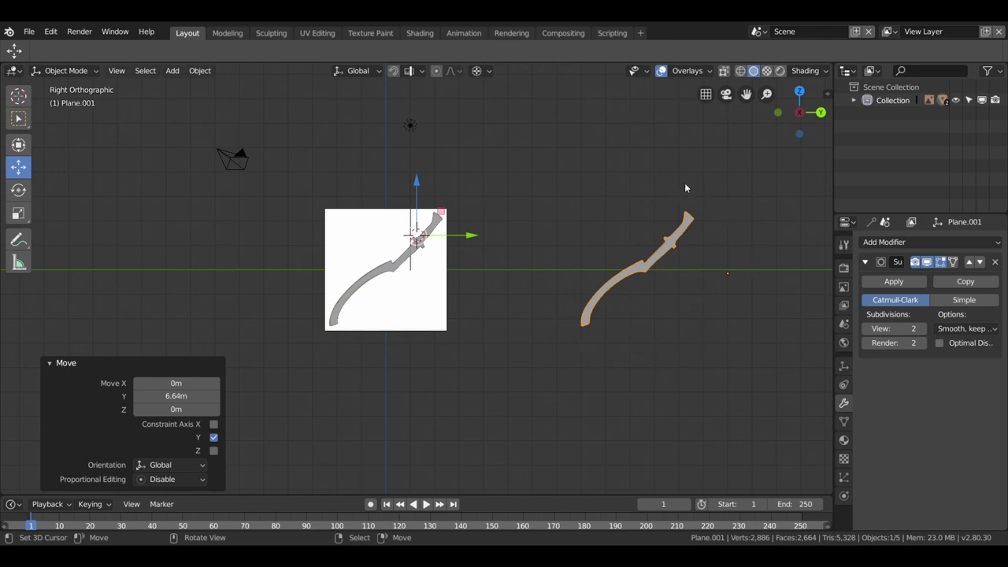
click(675, 332)
scroll(465, 245, up, 5)
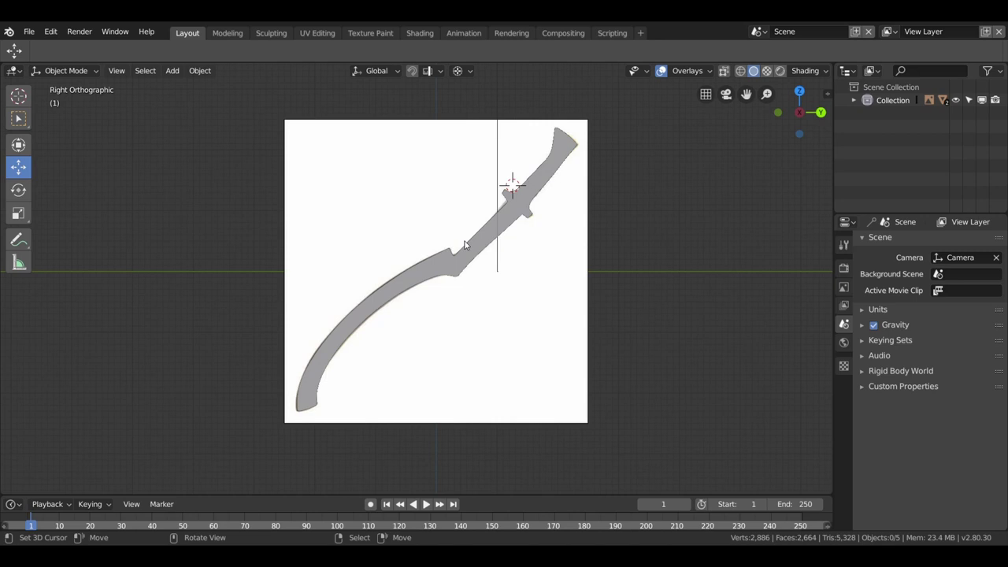
- Extrude the original blade outline 0.144 m to give it thickness
middle_drag(464, 244, 378, 236)
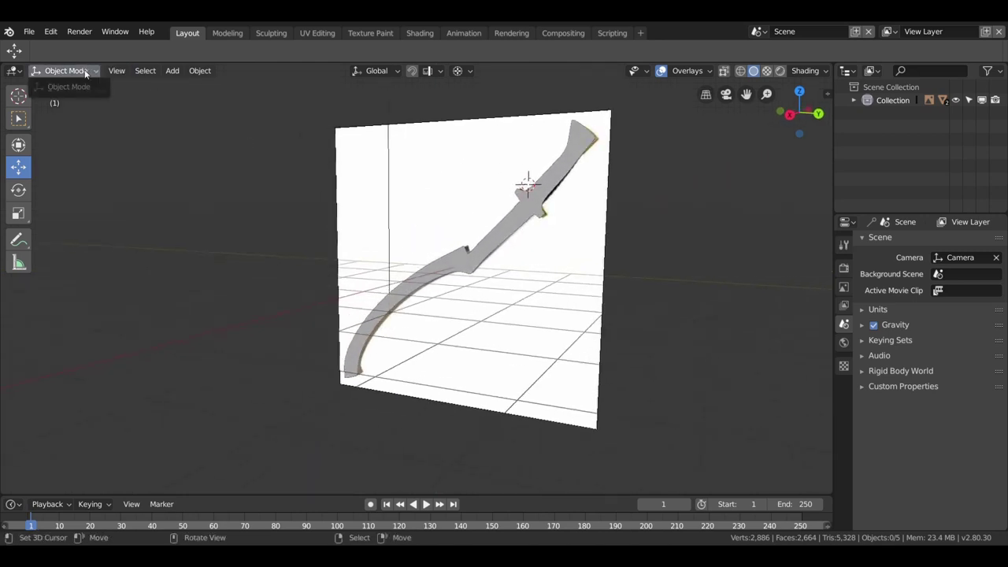
click(486, 234)
key(Tab)
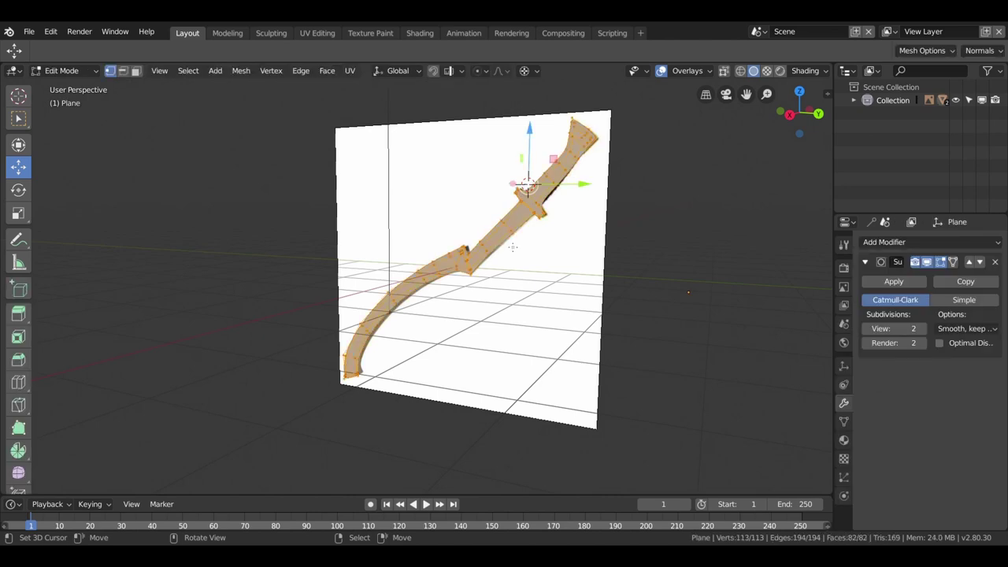
middle_drag(512, 246, 470, 278)
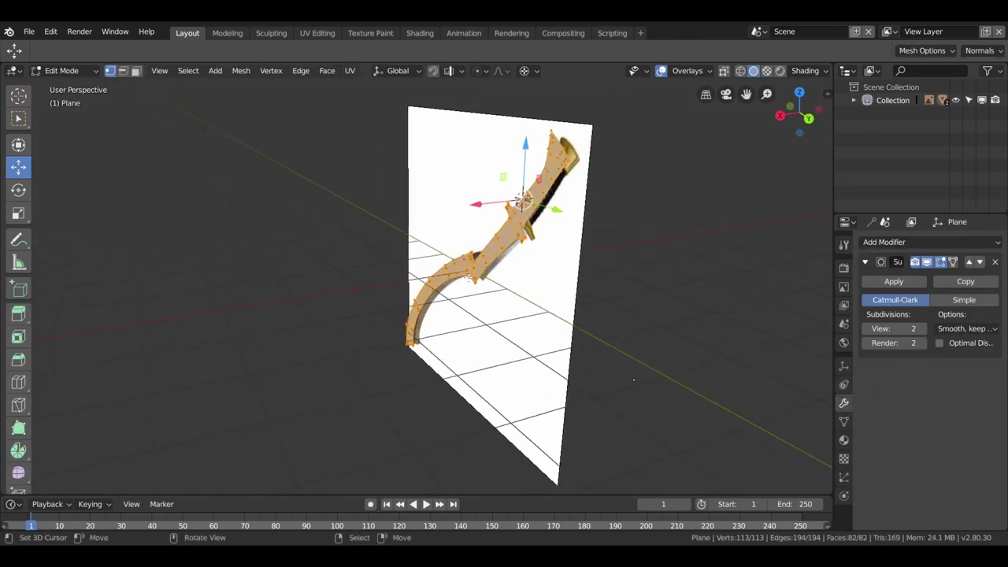
key(e)
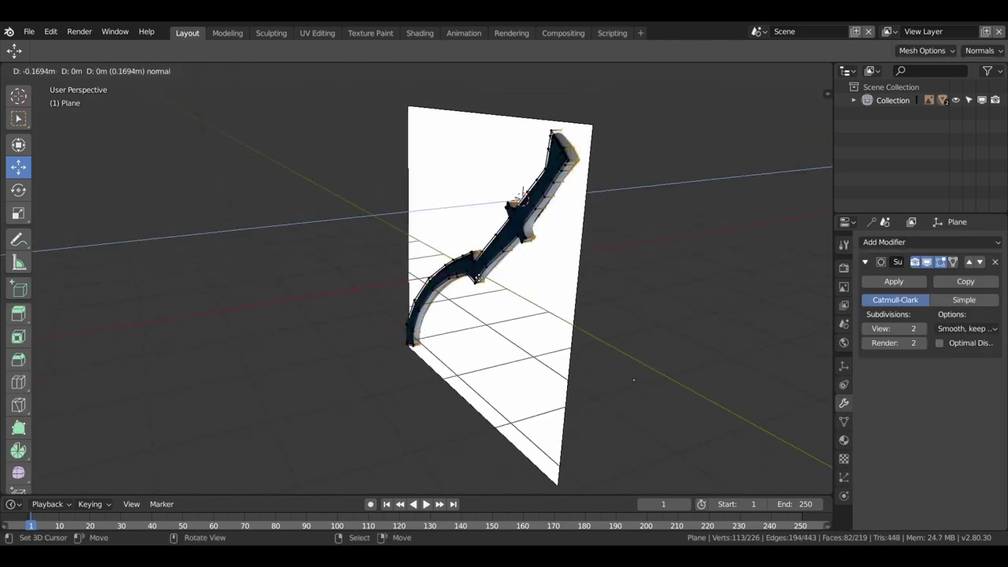
click(459, 281)
mouse_move(459, 281)
middle_down()
mouse_move(645, 257)
mouse_move(522, 308)
mouse_move(347, 237)
mouse_move(313, 248)
mouse_move(367, 250)
middle_up()
scroll(519, 305, up, 3)
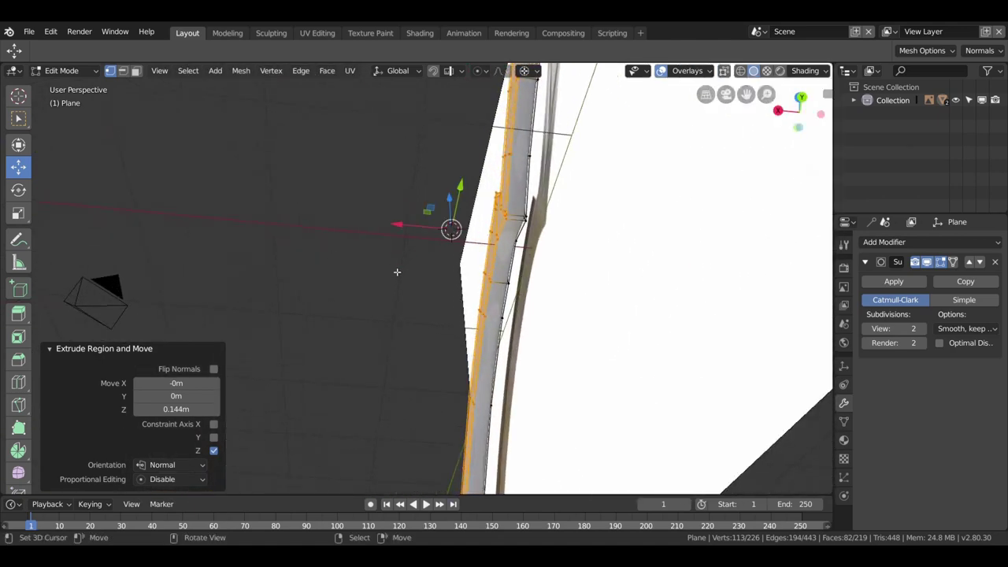
- Nudge the extruded faces slightly along X and begin renaming Plane in the Outliner
key(g)
key(x)
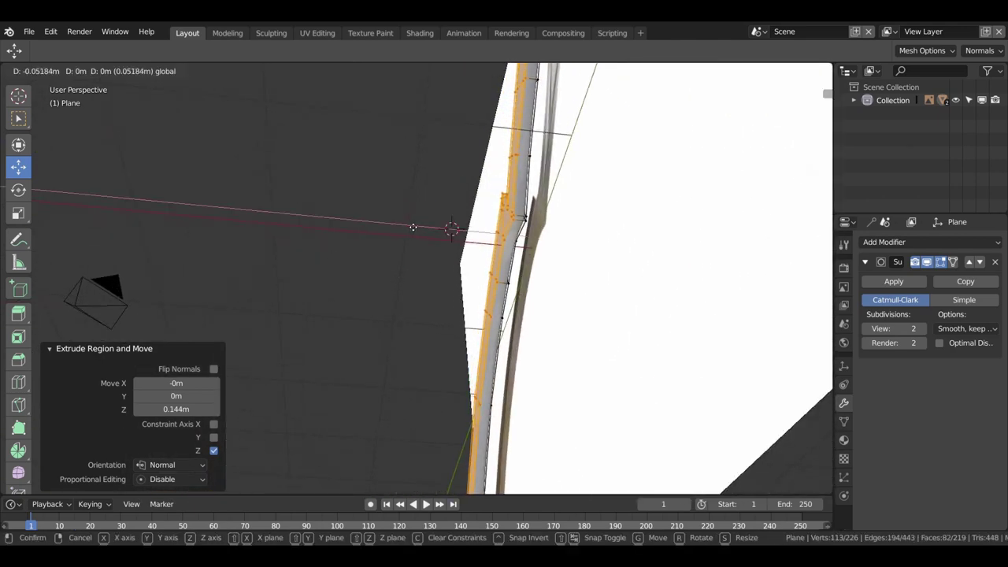
click(411, 227)
key(g)
click(417, 230)
mouse_move(417, 230)
middle_down()
mouse_move(422, 316)
mouse_move(441, 306)
mouse_move(345, 293)
mouse_move(375, 273)
mouse_move(330, 264)
middle_up()
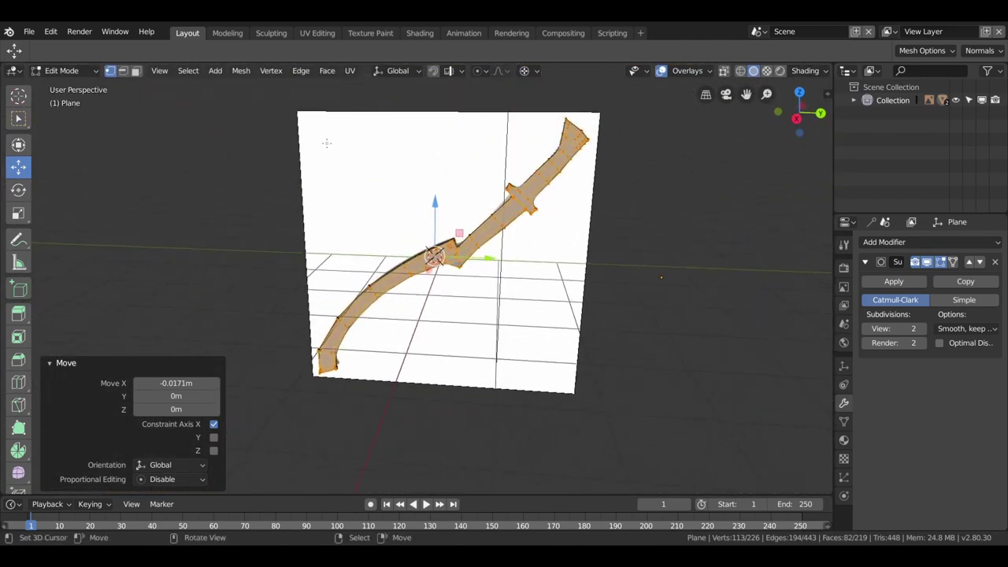
click(854, 100)
double_click(907, 140)
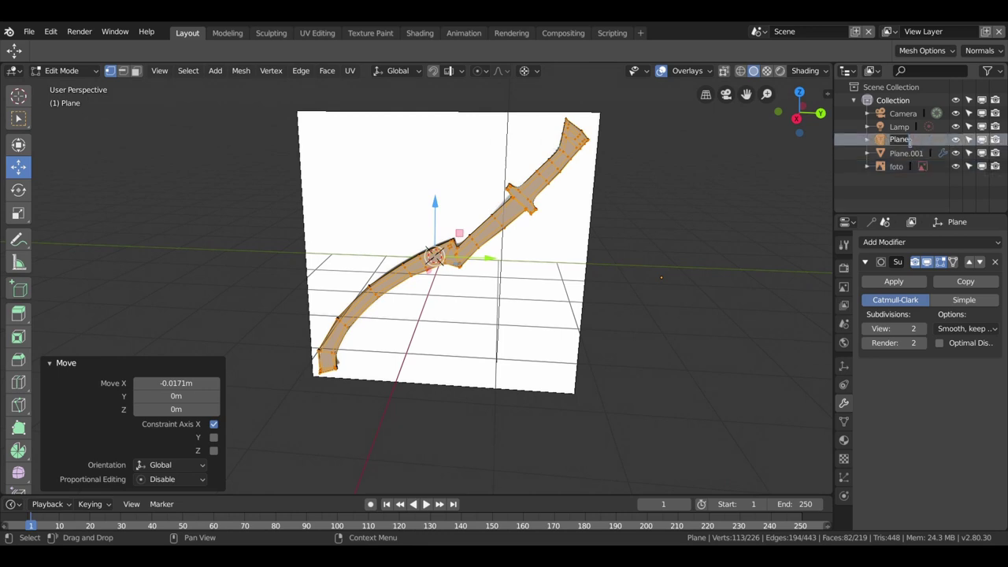
- Rename the object to 'espada' and hide the foto reference image
text(espad)
key(Return)
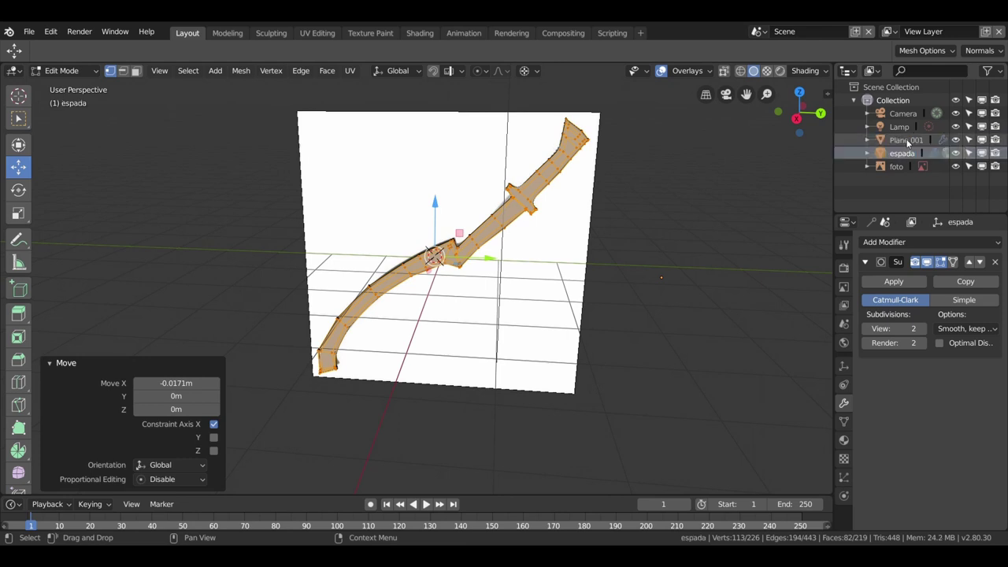
click(955, 166)
middle_drag(551, 259, 482, 262)
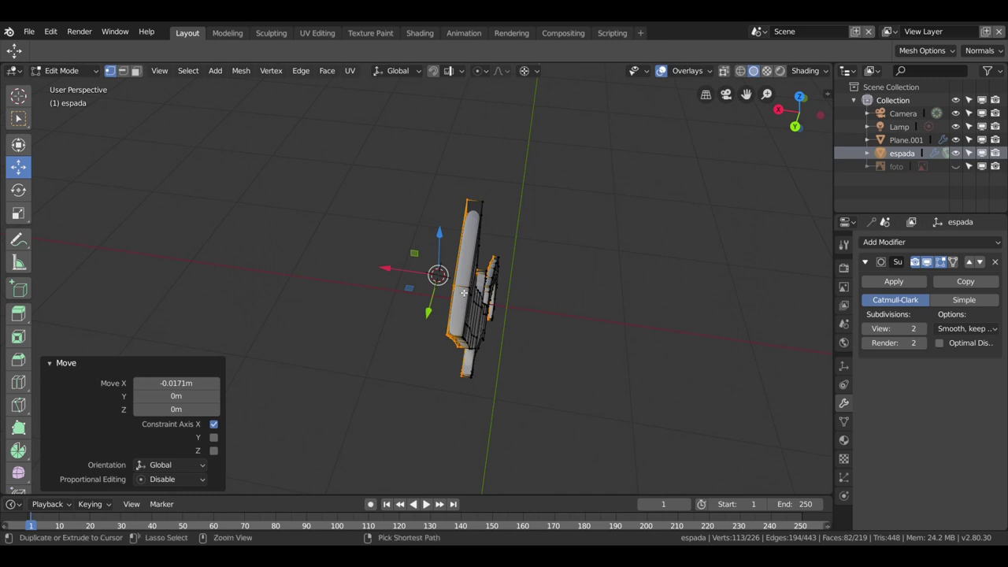
- Add a centred loop cut around the sword, then view it from the top
key(ctrl+r)
click(464, 292)
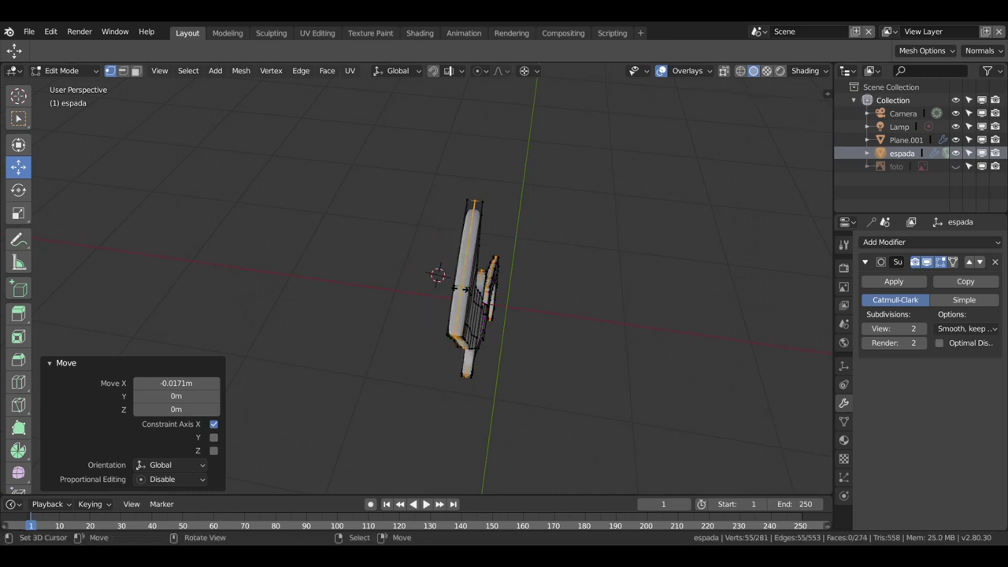
right_click(464, 292)
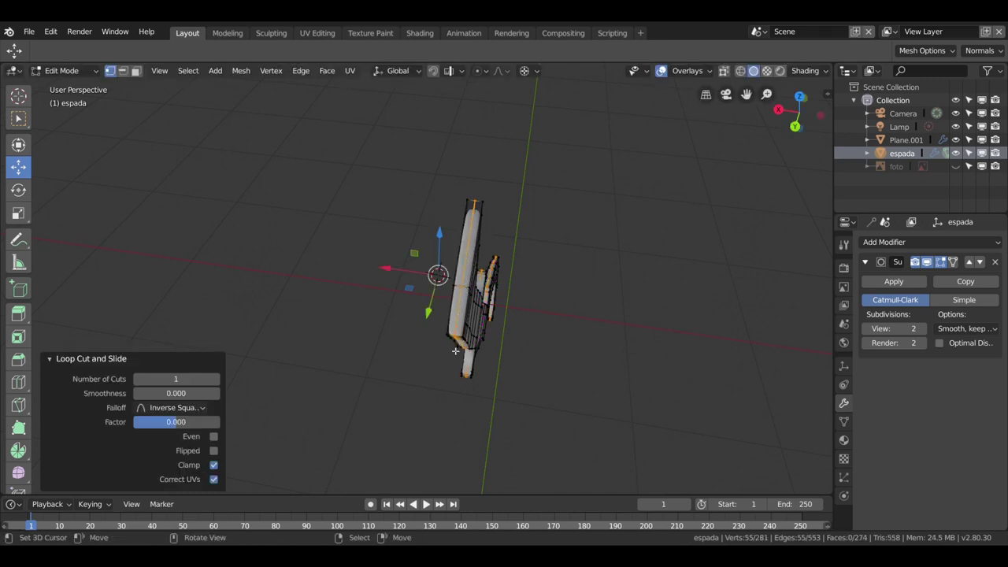
key(KP_7)
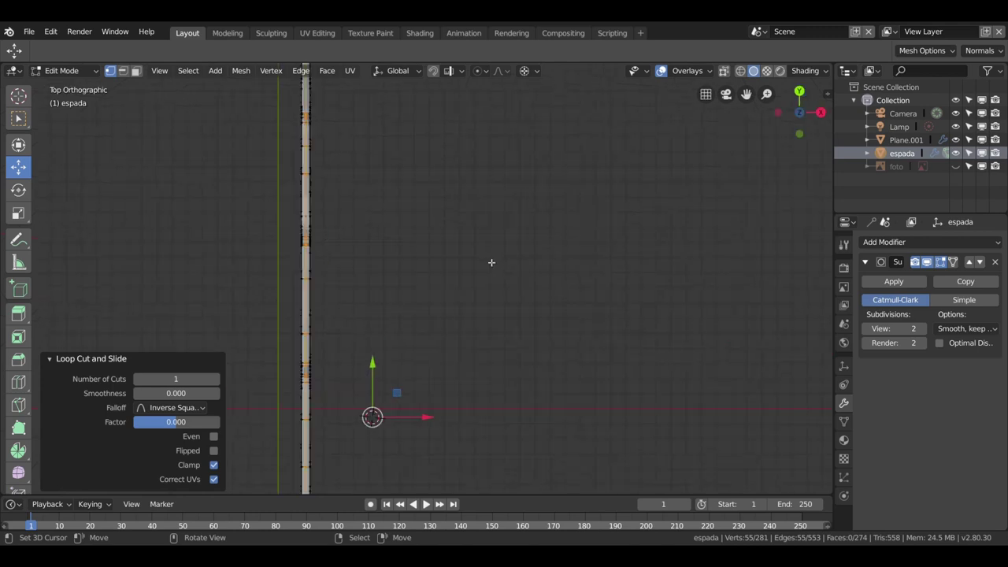
shift+middle_drag(490, 263, 628, 299)
scroll(585, 201, up, 2)
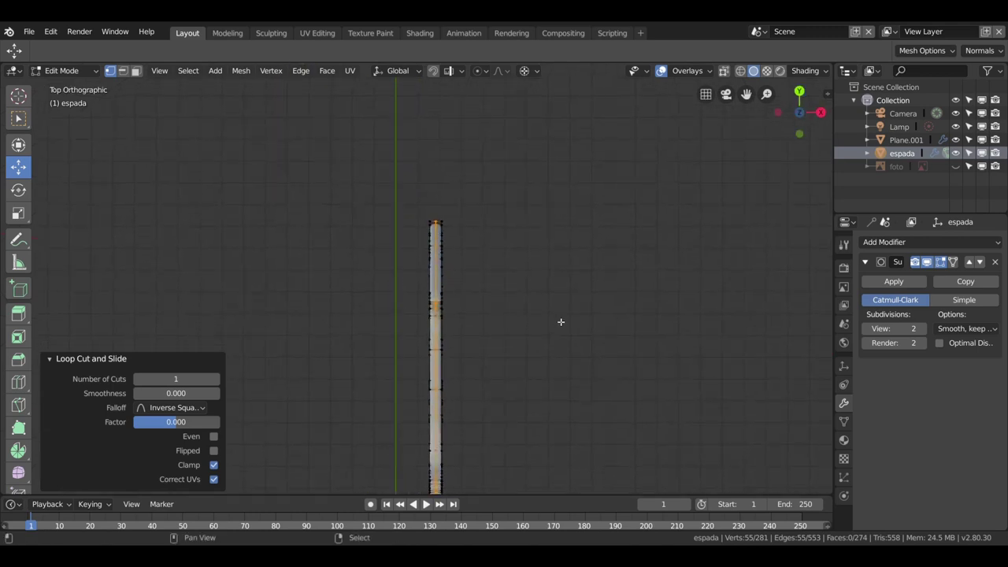
scroll(561, 318, up, 1)
scroll(562, 318, up, 2)
- Delete the face loop covering one half of the blade's thickness
click(137, 70)
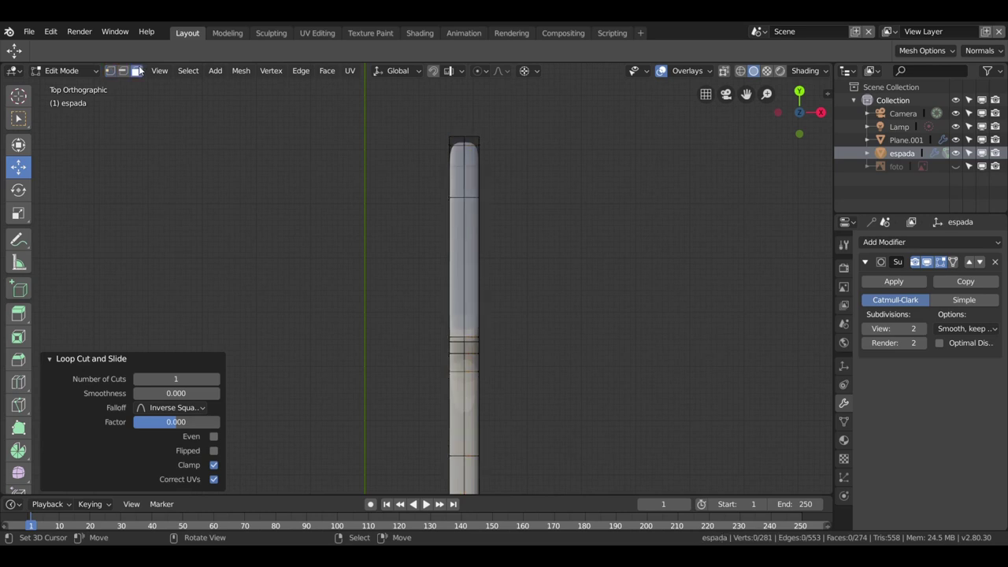
click(472, 183)
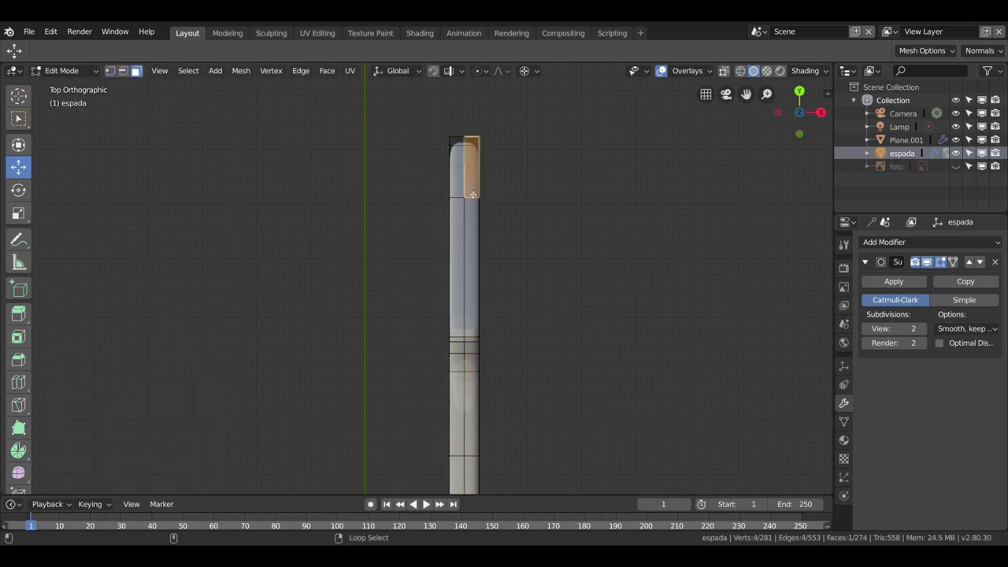
alt+click(474, 201)
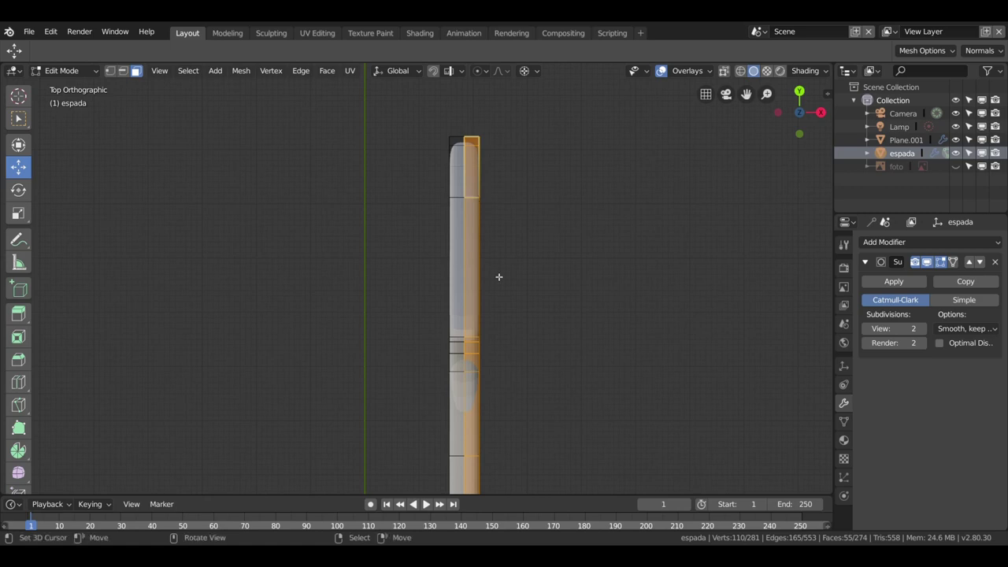
mouse_move(500, 279)
middle_down()
mouse_move(470, 279)
mouse_move(490, 286)
mouse_move(412, 268)
mouse_move(404, 344)
mouse_move(616, 254)
middle_up()
key(x)
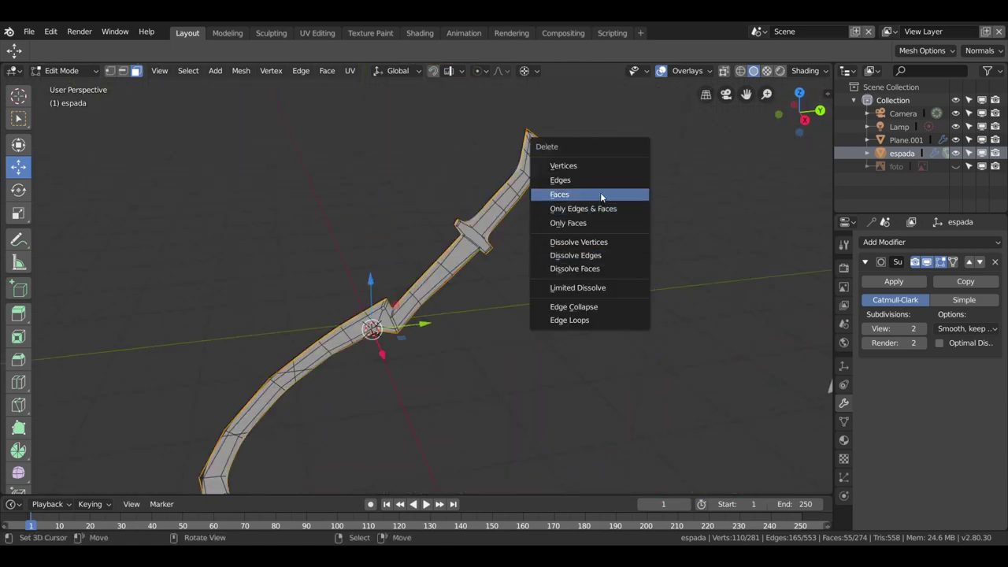
click(600, 195)
- Delete another face loop running around the whole sword
scroll(499, 248, up, 3)
scroll(475, 258, up, 3)
scroll(475, 258, down, 2)
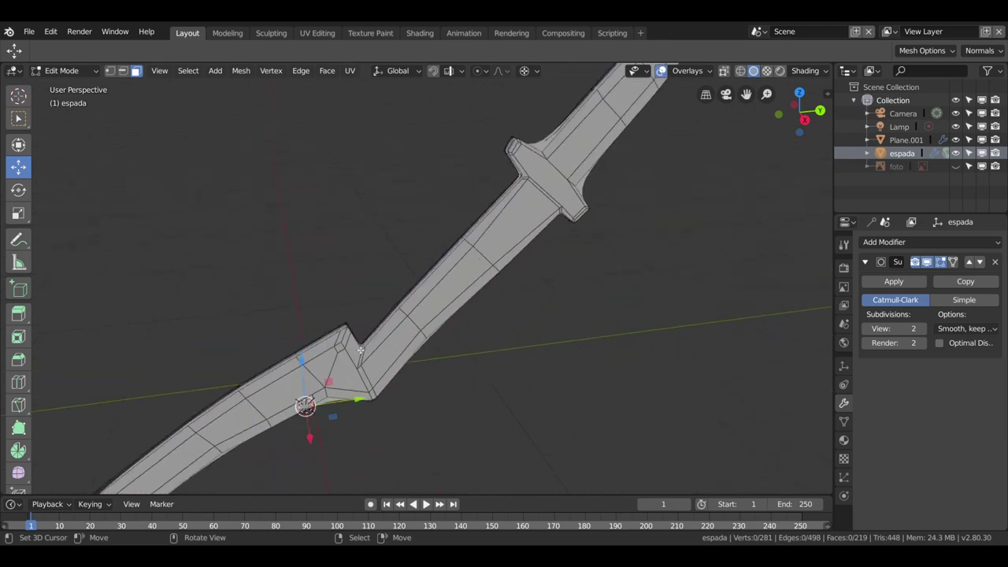
click(322, 360)
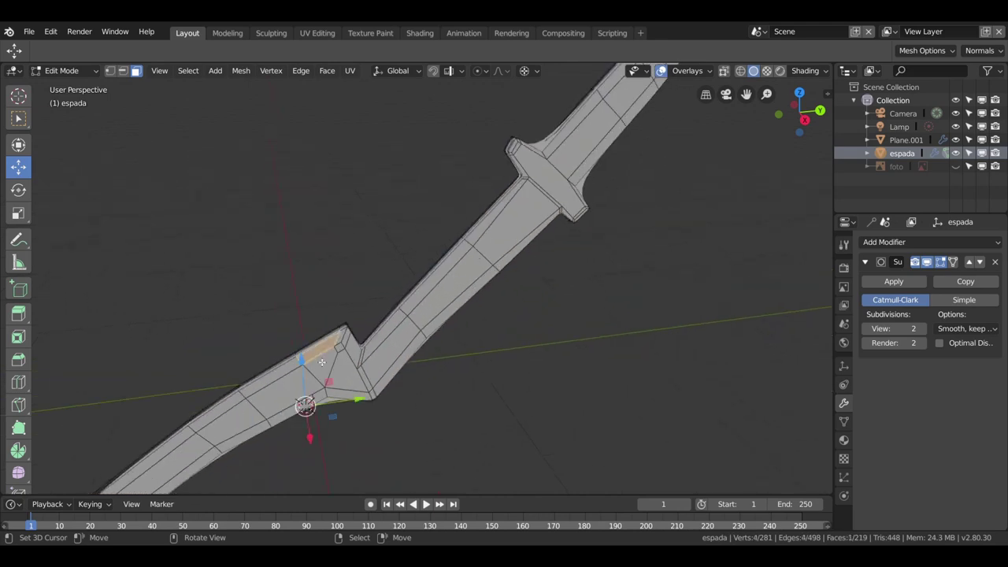
click(415, 334)
key(alt+a)
alt+click(416, 317)
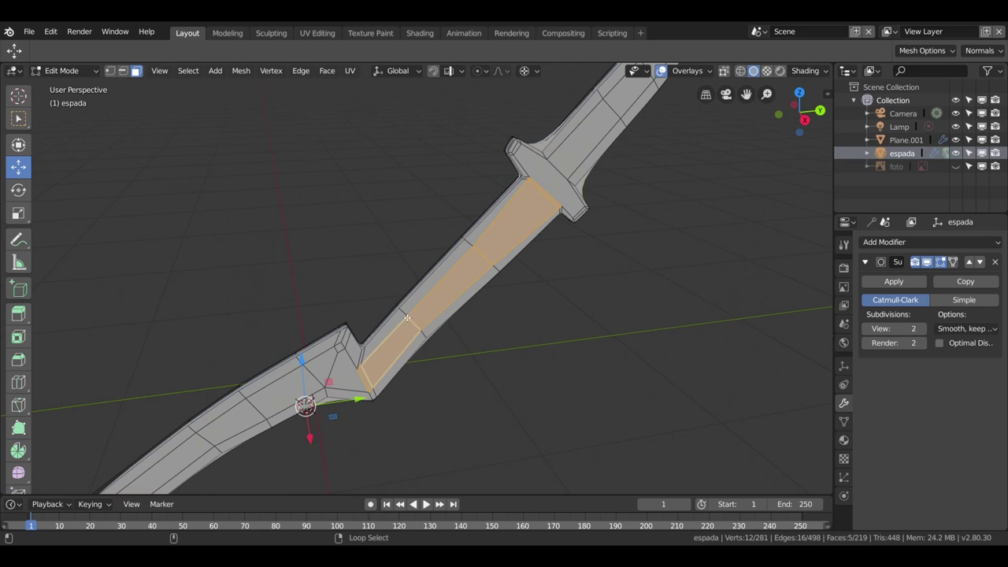
alt+click(408, 317)
middle_drag(412, 319, 481, 314)
key(x)
click(481, 314)
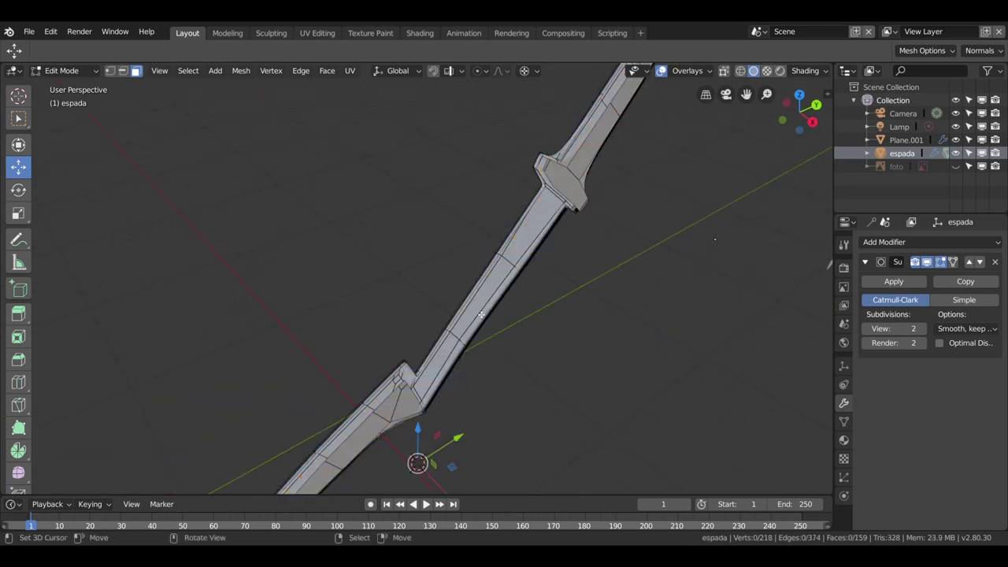
alt+click(574, 188)
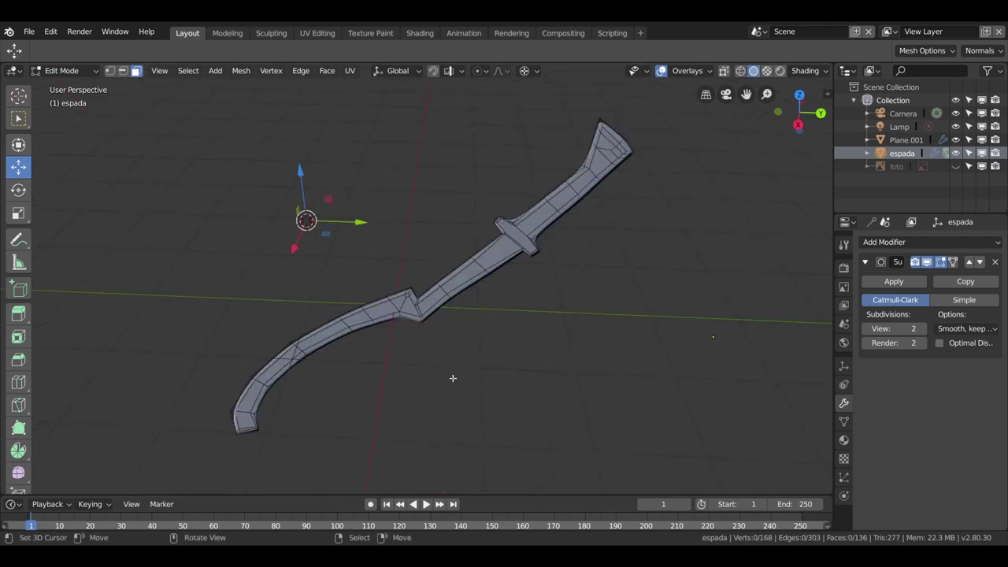
- Select the sword's outer edge loop and snap the 3D cursor to it
mouse_move(441, 338)
middle_down()
mouse_move(470, 342)
mouse_move(499, 288)
middle_up()
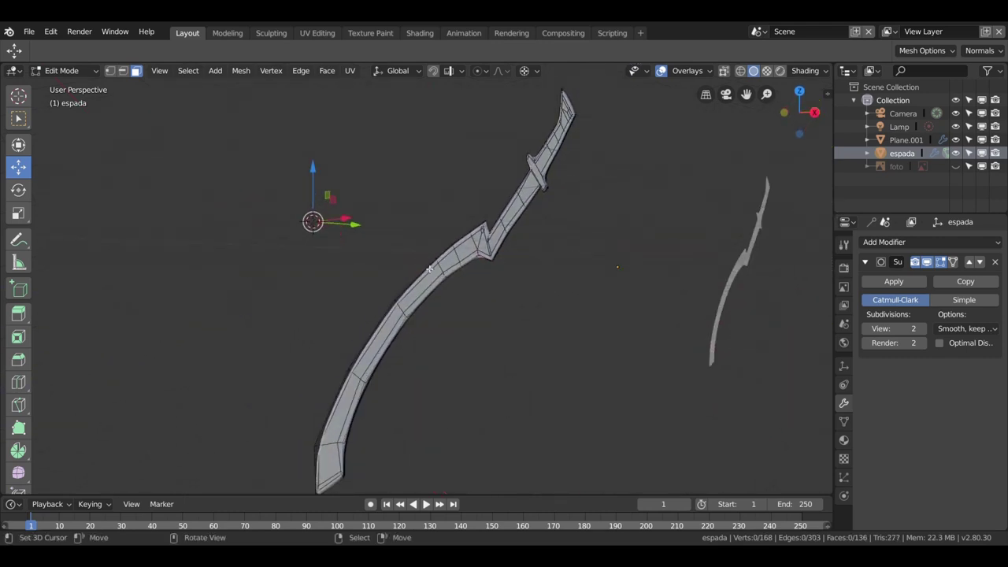
scroll(402, 279, up, 1)
key(2)
click(296, 252)
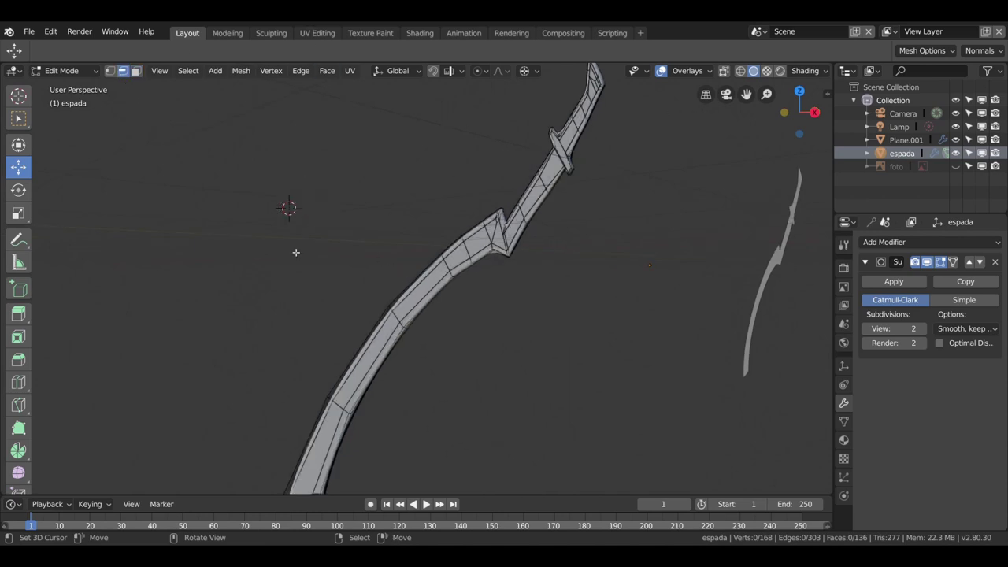
click(437, 266)
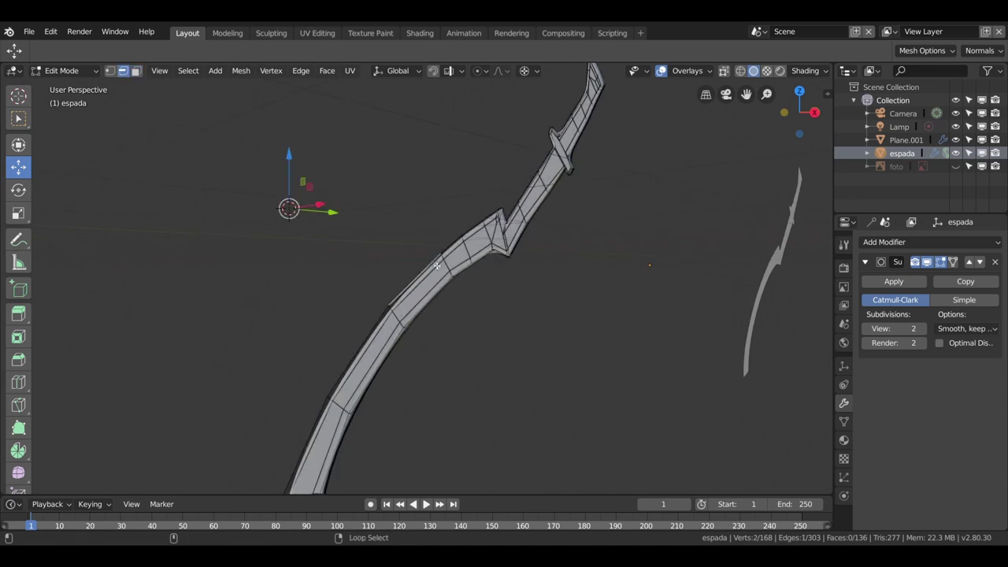
alt+click(437, 266)
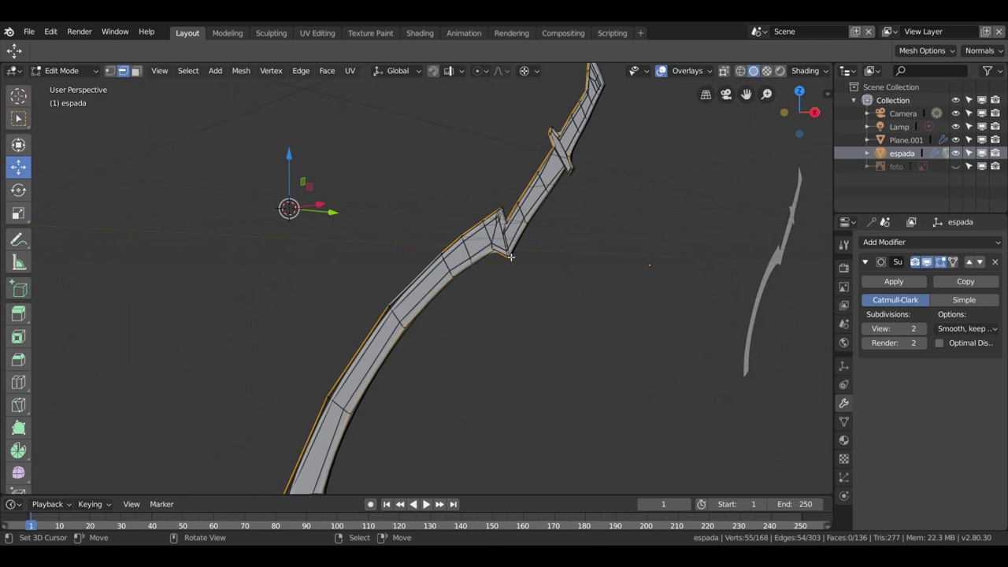
mouse_move(510, 257)
middle_down()
mouse_move(574, 250)
mouse_move(580, 221)
mouse_move(533, 225)
middle_up()
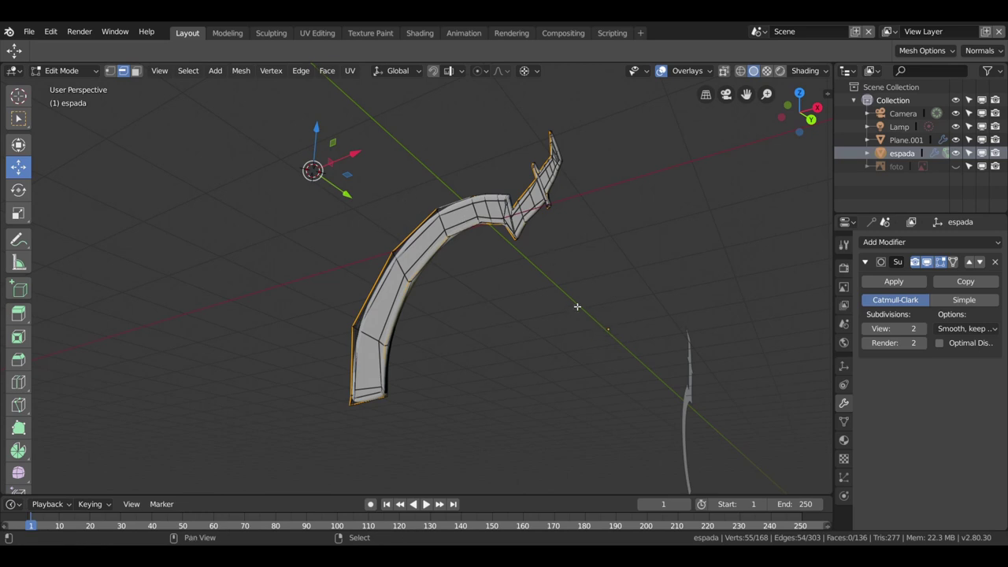
key(shift+s)
click(570, 384)
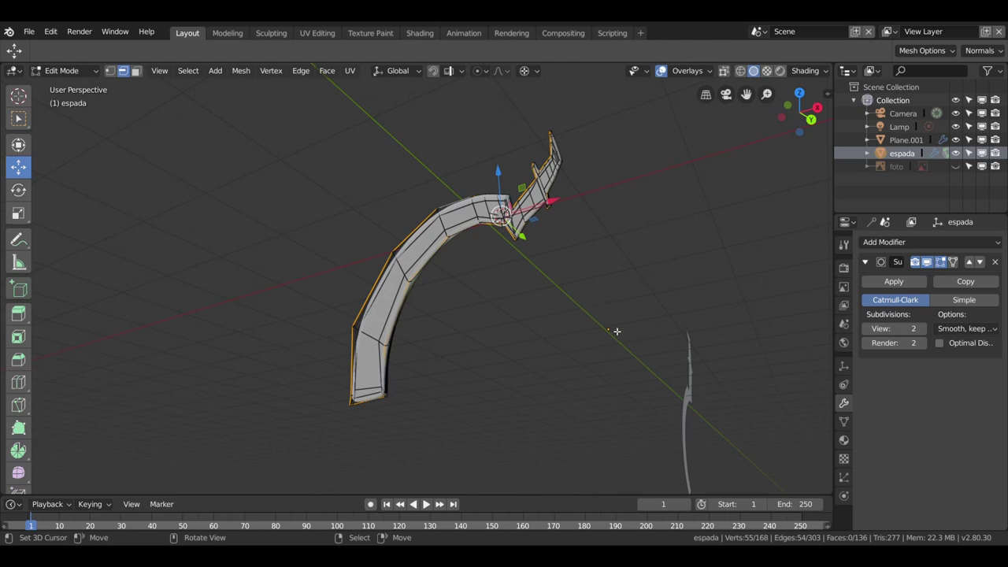
- In Object Mode, set espada's origin to the 3D cursor
click(63, 71)
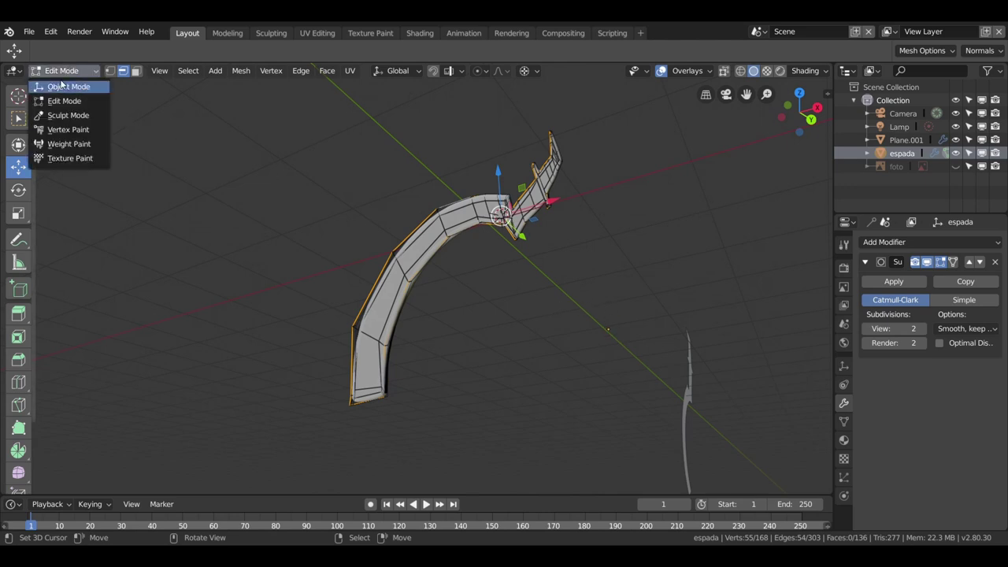
click(66, 86)
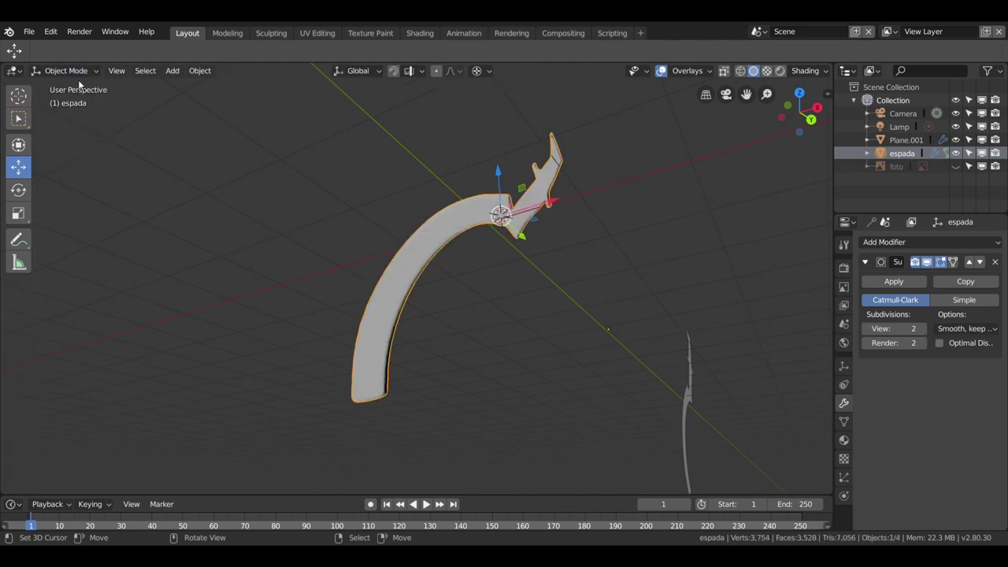
click(200, 71)
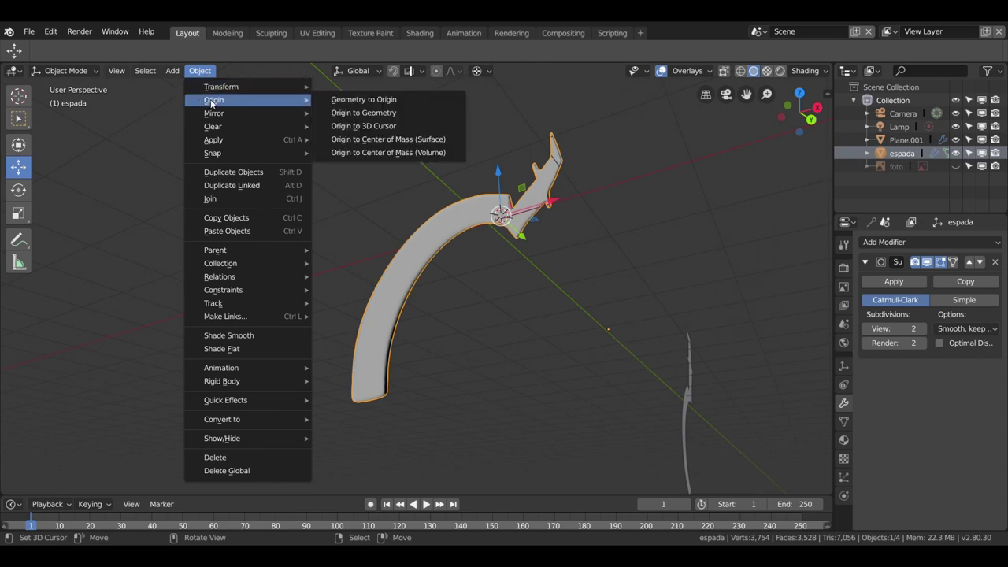
mouse_move(214, 100)
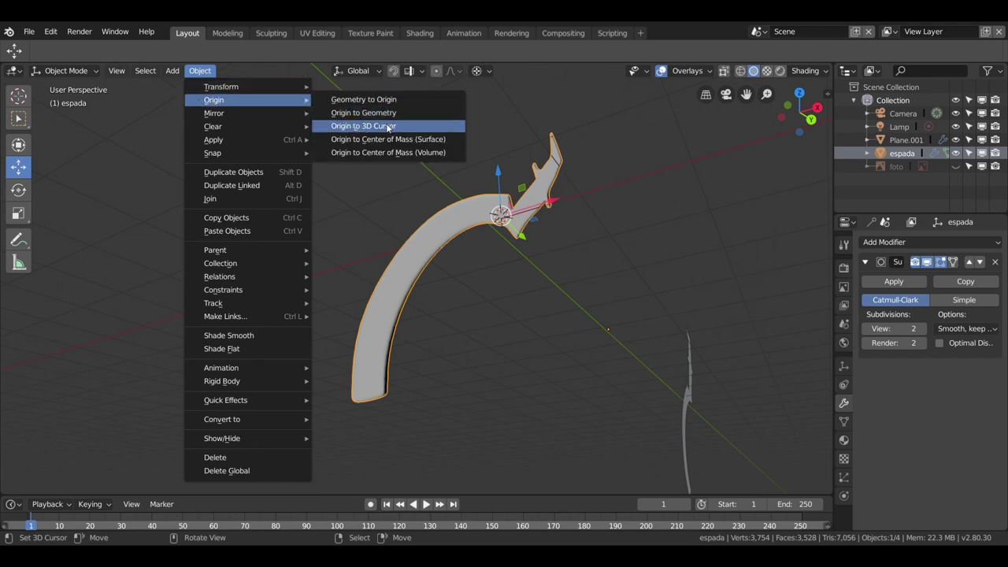
click(379, 129)
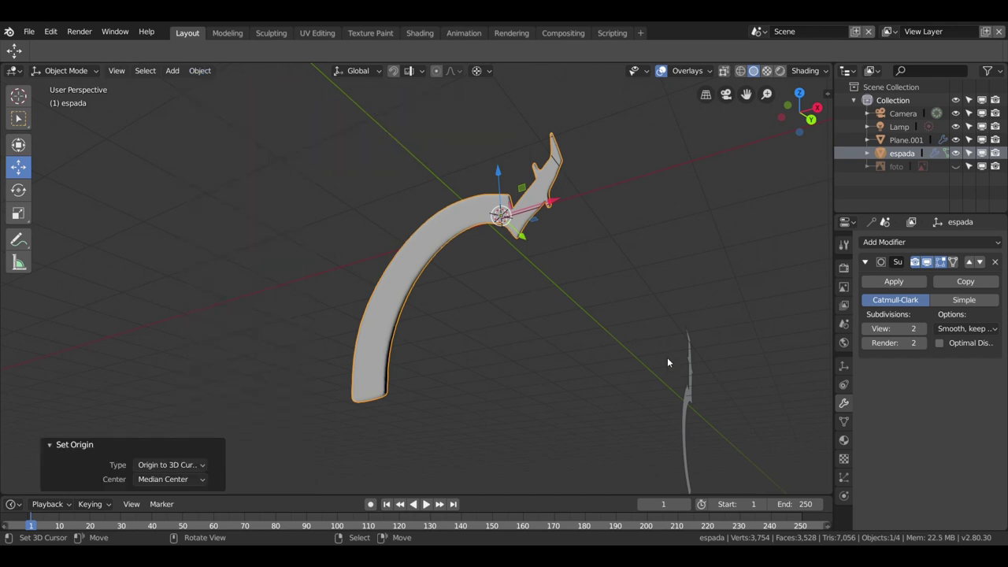
mouse_move(552, 314)
middle_down()
mouse_move(565, 321)
mouse_move(580, 378)
middle_up()
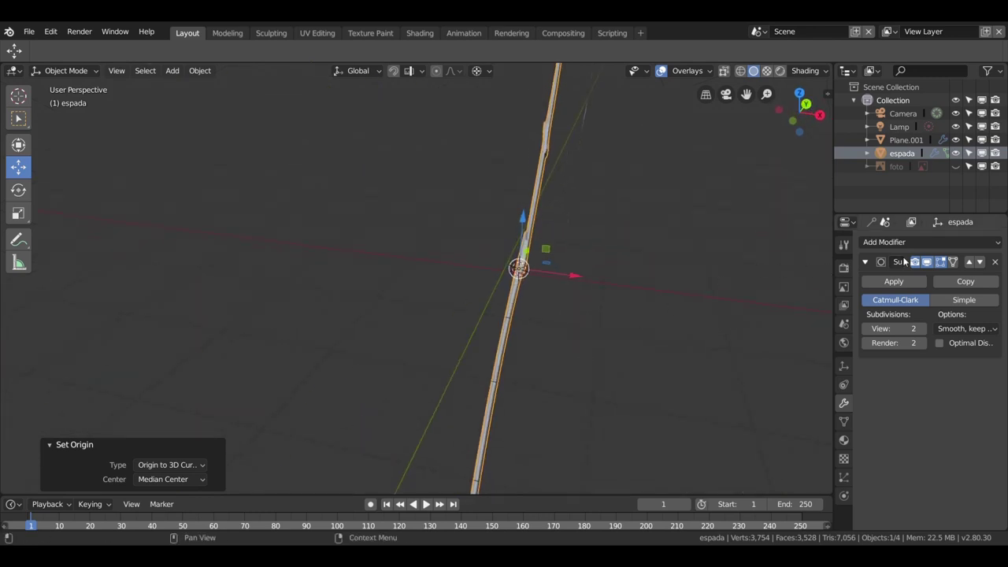
- Add a Mirror modifier and place it above Subdivision Surface
click(904, 244)
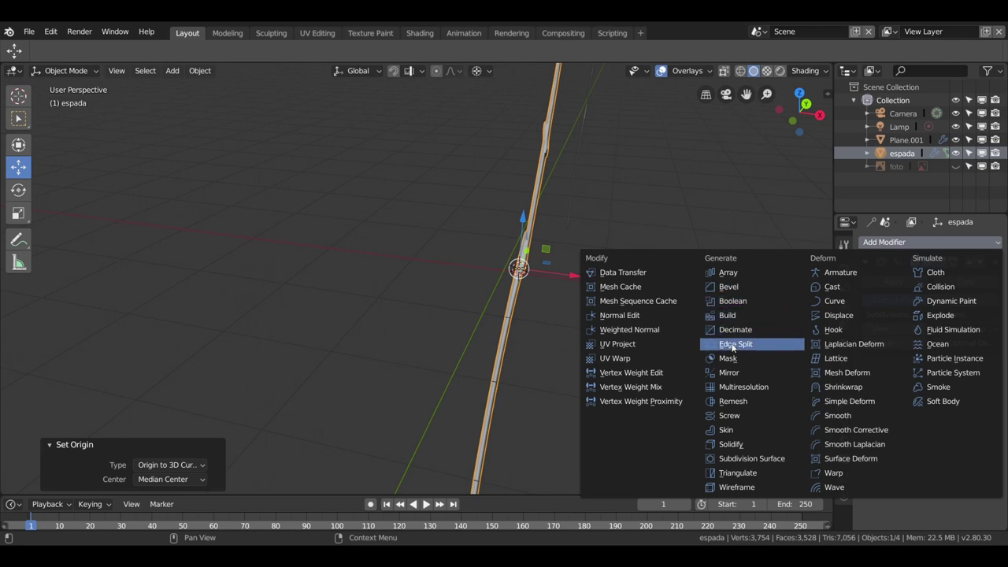
click(732, 372)
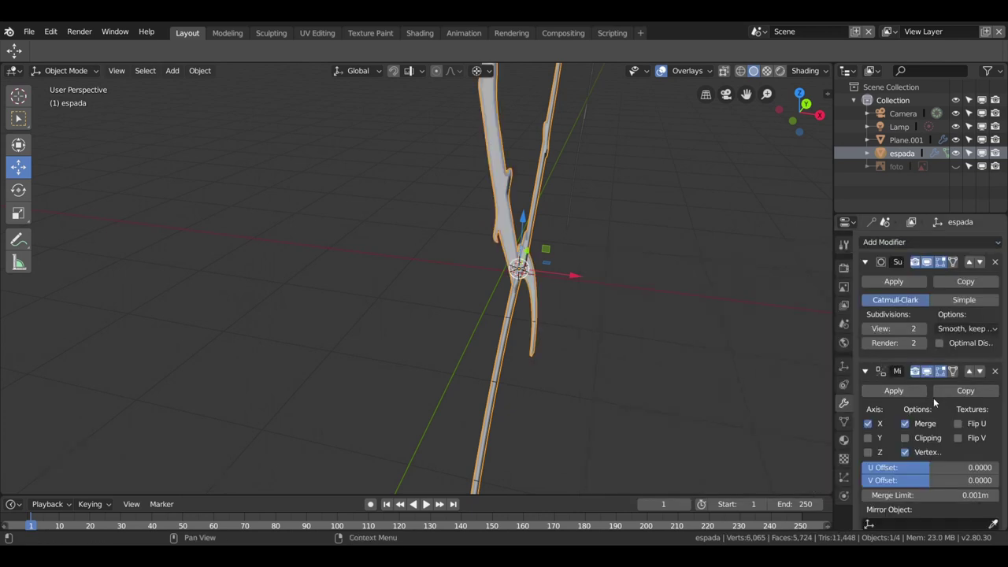
click(969, 371)
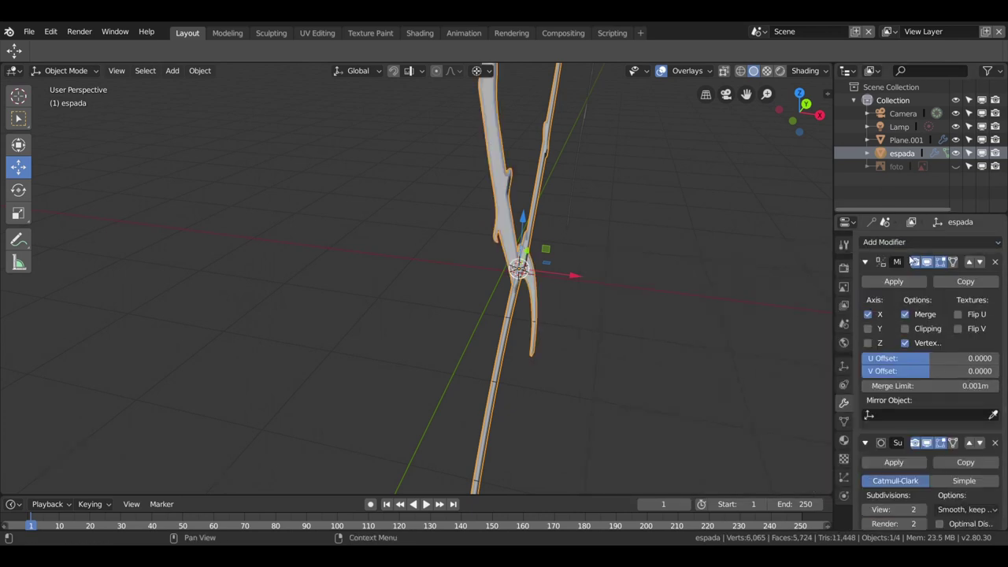
- From an edge-on view, enter Edit Mode on the sword in vertex select and pick the inner-notch vertex
middle_drag(721, 344, 634, 300)
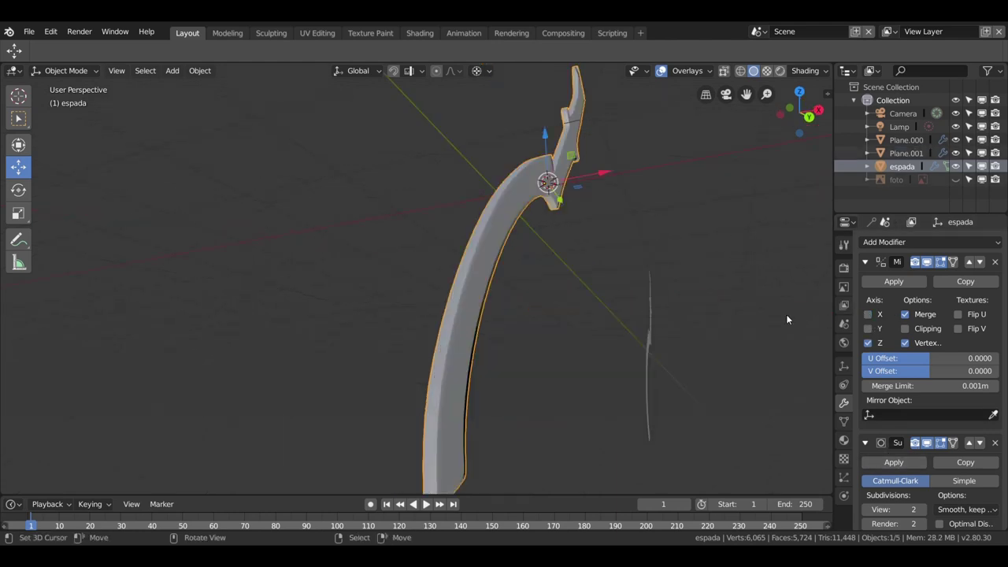
mouse_move(786, 314)
middle_down()
mouse_move(515, 258)
mouse_move(477, 276)
mouse_move(480, 313)
mouse_move(515, 328)
mouse_move(527, 312)
mouse_move(907, 333)
middle_up()
mouse_move(449, 271)
middle_down()
mouse_move(544, 300)
mouse_move(479, 257)
mouse_move(452, 278)
mouse_move(448, 297)
mouse_move(653, 270)
middle_up()
key(Tab)
scroll(412, 181, up, 5)
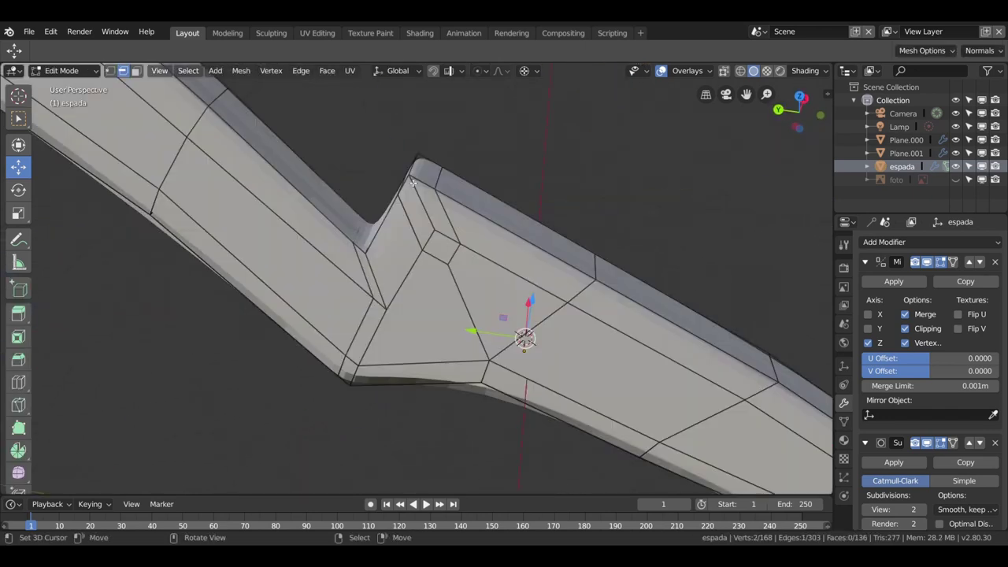
click(110, 70)
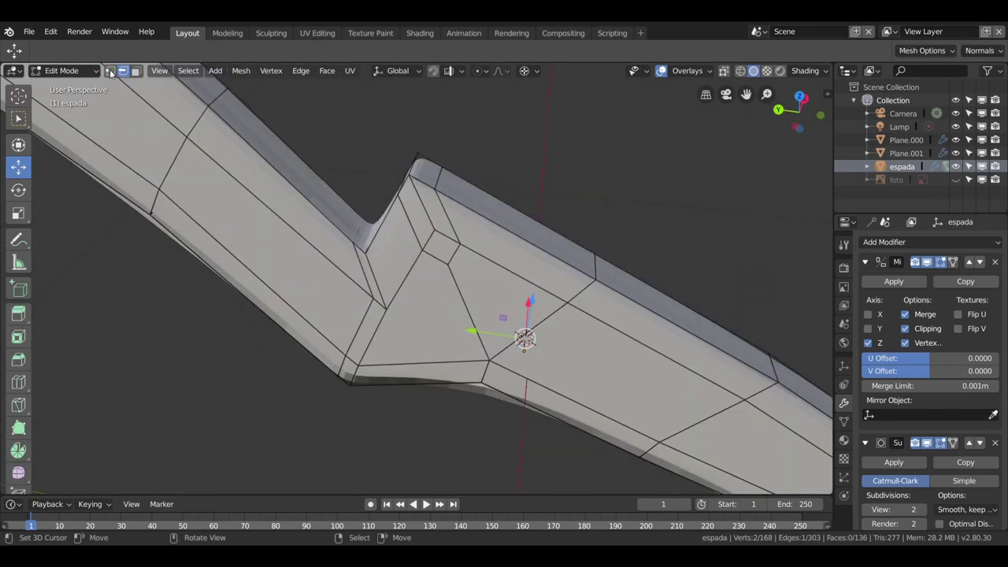
click(408, 176)
middle_drag(408, 176, 486, 230)
scroll(486, 229, down, 4)
- Select the vertex path along the blade's outer edge and move it 0.0233 m along X
mouse_move(569, 270)
middle_down()
mouse_move(360, 472)
mouse_move(580, 418)
middle_up()
ctrl+shift+click(583, 414)
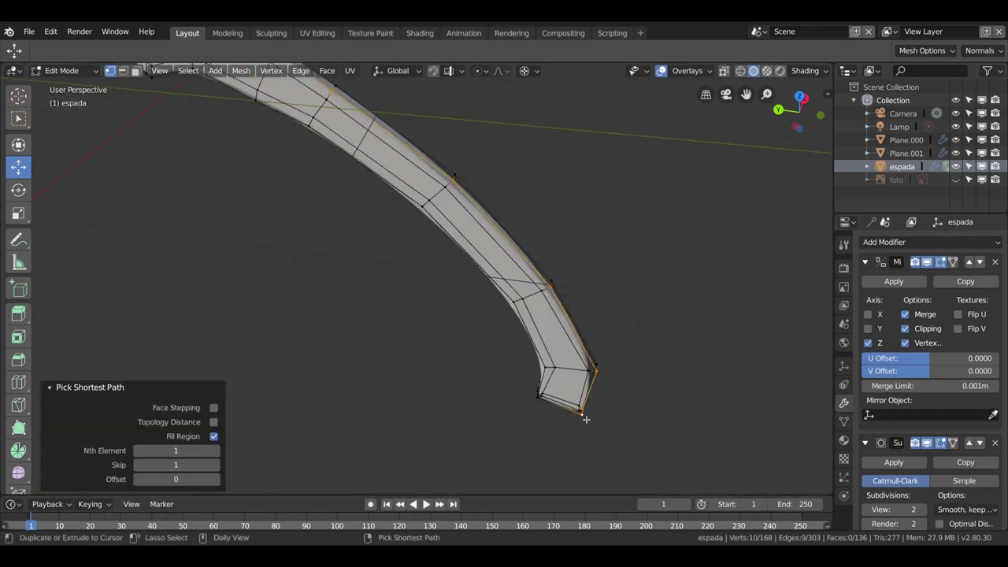
shift+middle_drag(398, 228, 254, 90)
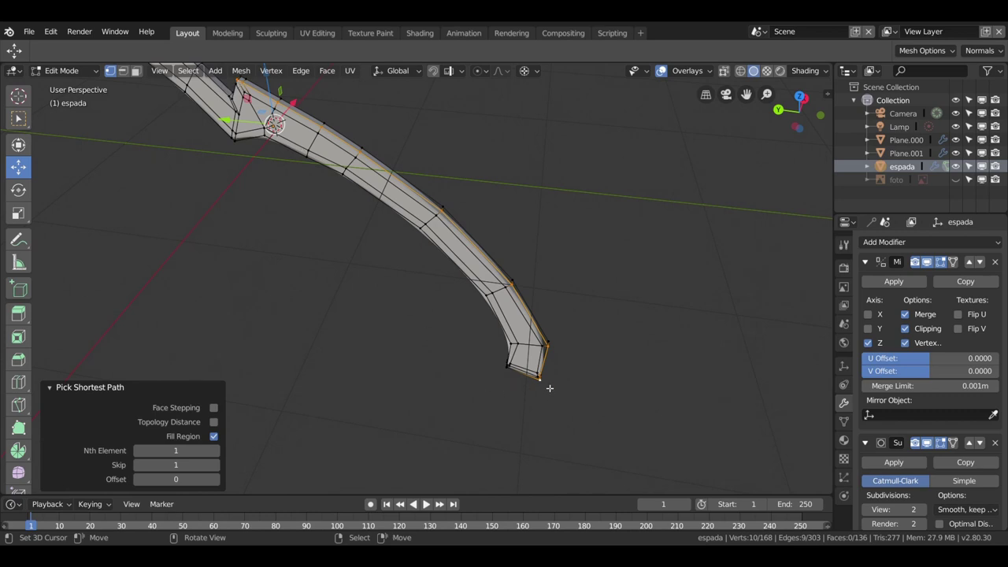
click(550, 387)
scroll(549, 388, up, 2)
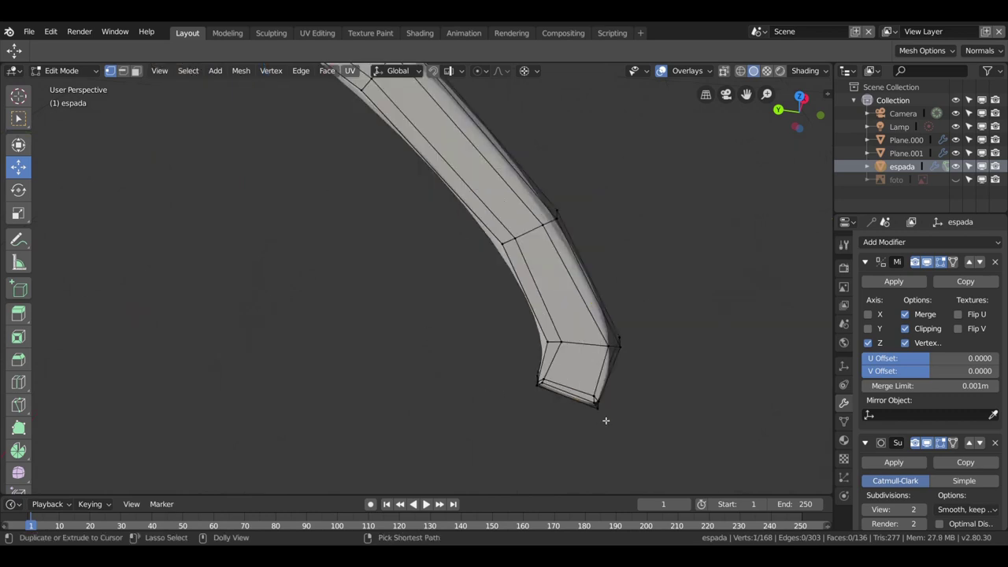
ctrl+click(600, 414)
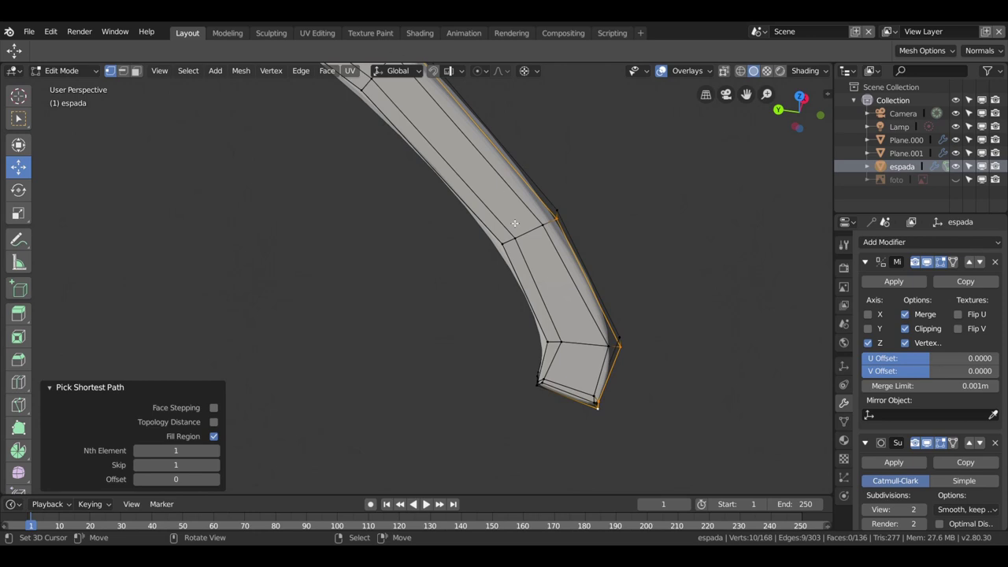
key(2)
scroll(515, 224, down, 1)
scroll(522, 238, down, 3)
mouse_move(522, 238)
middle_down()
mouse_move(635, 353)
mouse_move(564, 317)
middle_up()
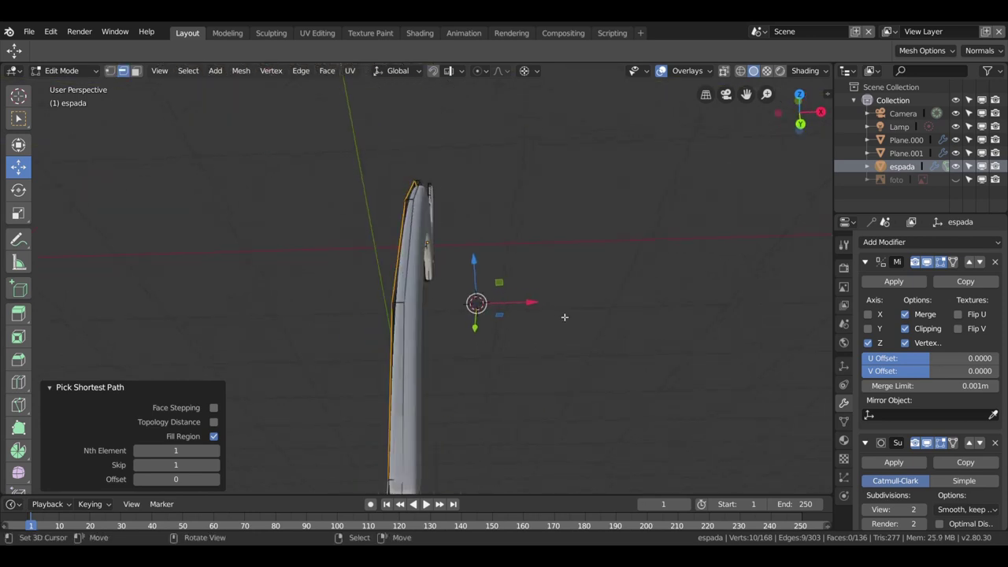
drag(538, 305, 542, 305)
mouse_move(541, 305)
middle_down()
mouse_move(482, 278)
mouse_move(621, 351)
mouse_move(468, 247)
mouse_move(427, 247)
mouse_move(479, 303)
mouse_move(509, 294)
mouse_move(485, 279)
mouse_move(504, 303)
mouse_move(537, 306)
mouse_move(429, 243)
mouse_move(450, 288)
mouse_move(285, 281)
middle_up()
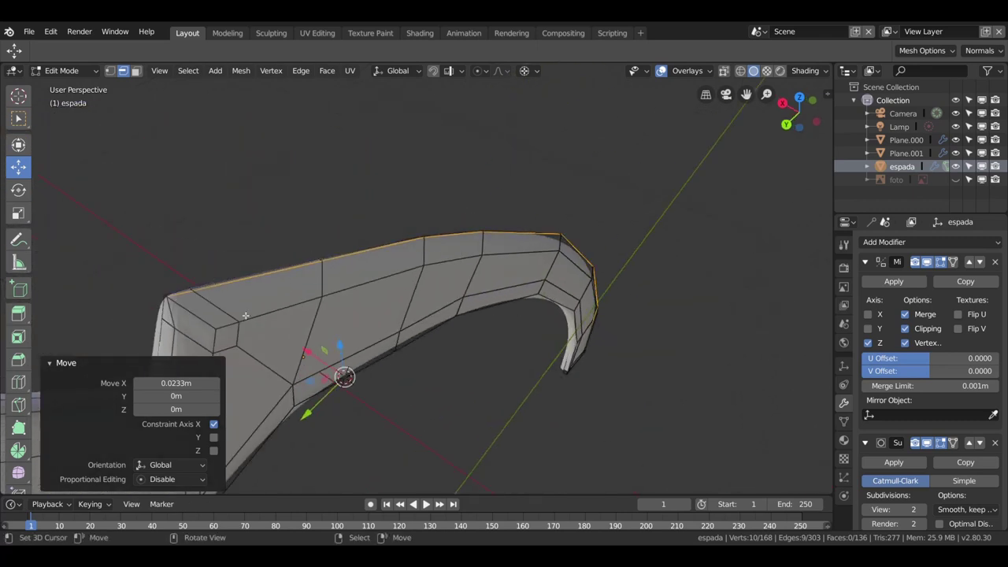
- Add two loop cuts along the blade, sliding the new loop to factor 0.681
key(ctrl+r)
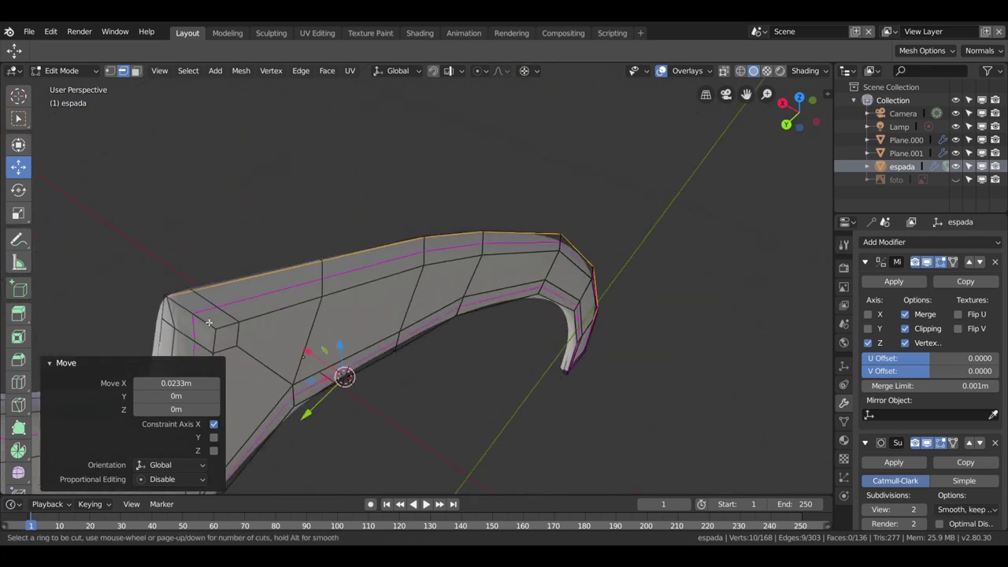
click(202, 318)
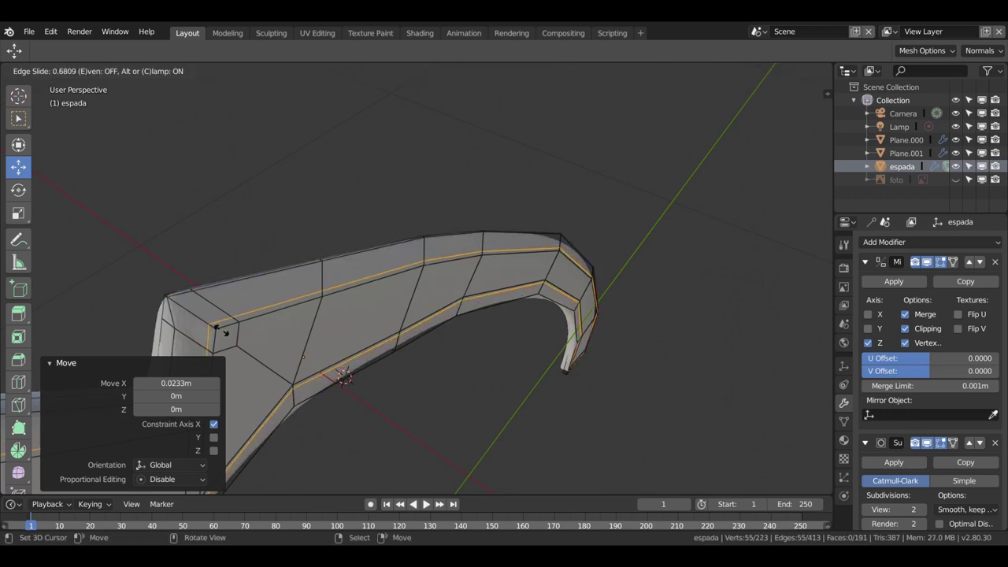
click(220, 321)
key(ctrl+r)
click(197, 313)
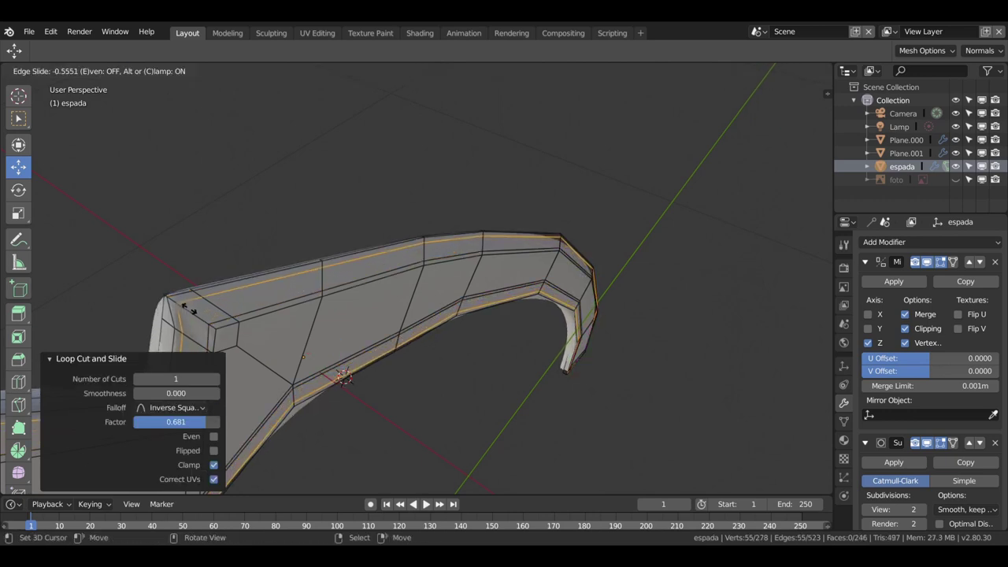
- Switch viewport lighting from Studio to a glossy MatCap and view the sword from another angle
click(813, 72)
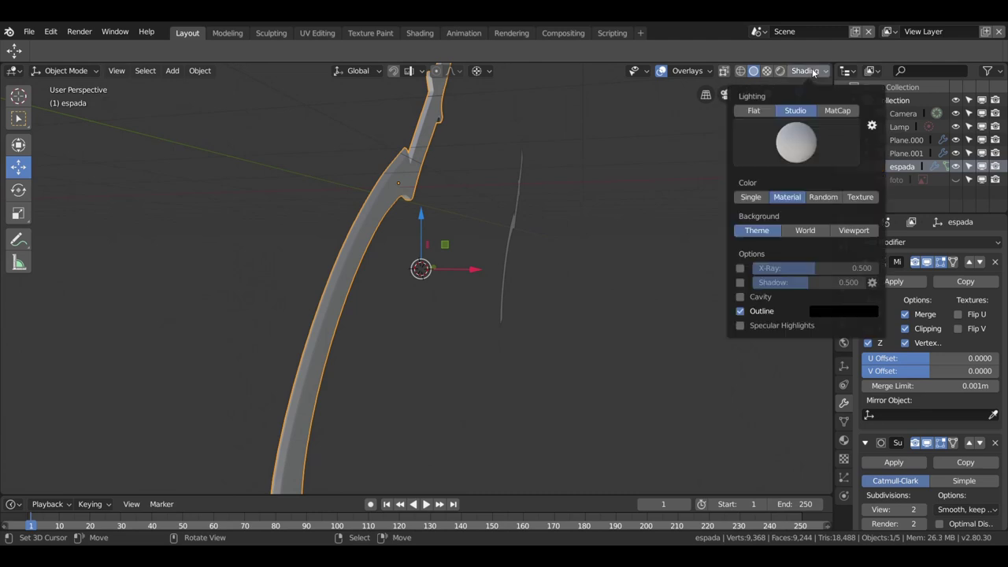
click(838, 111)
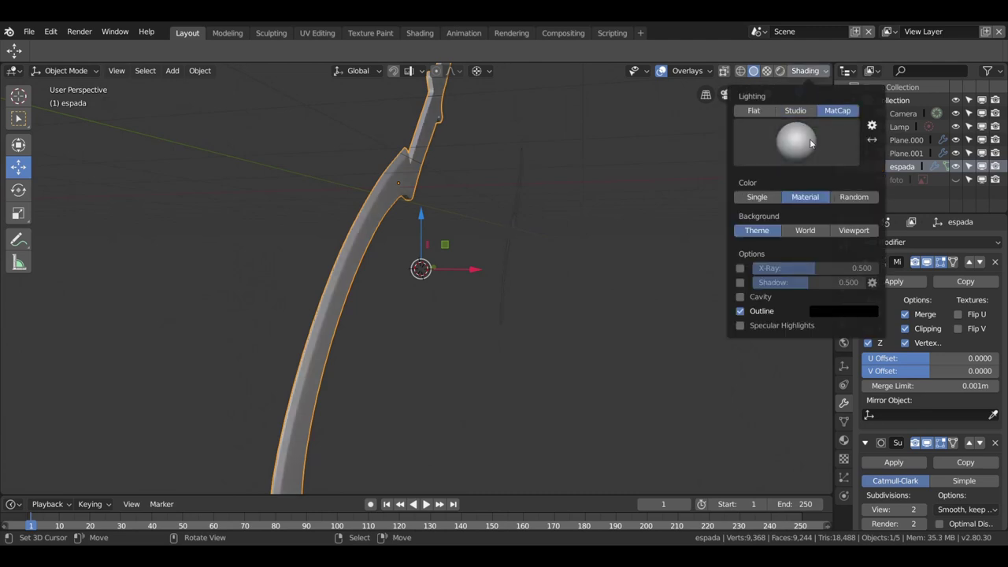
click(810, 139)
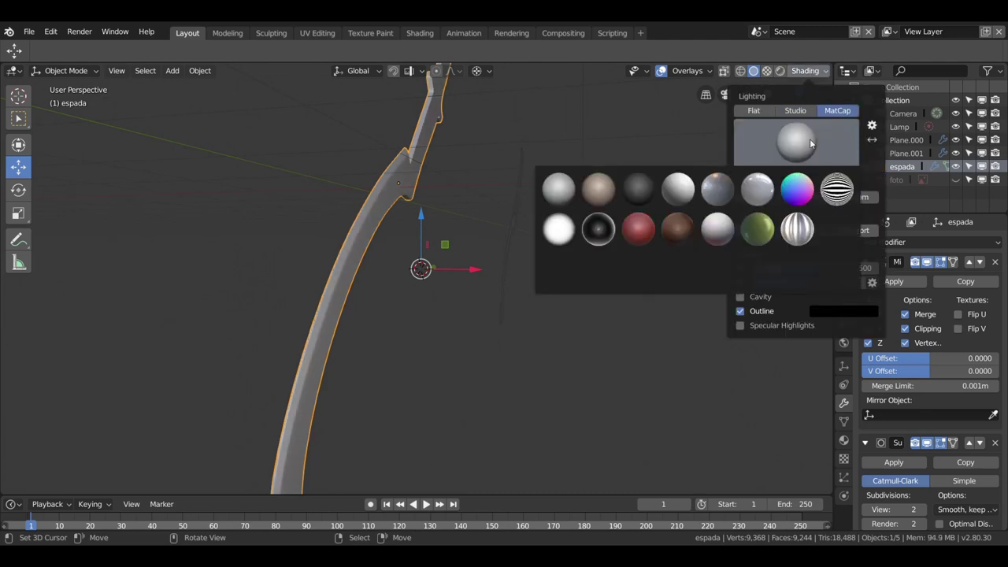
click(751, 201)
mouse_move(606, 253)
middle_down()
mouse_move(596, 200)
mouse_move(622, 187)
mouse_move(675, 198)
mouse_move(720, 229)
mouse_move(695, 206)
mouse_move(622, 202)
middle_up()
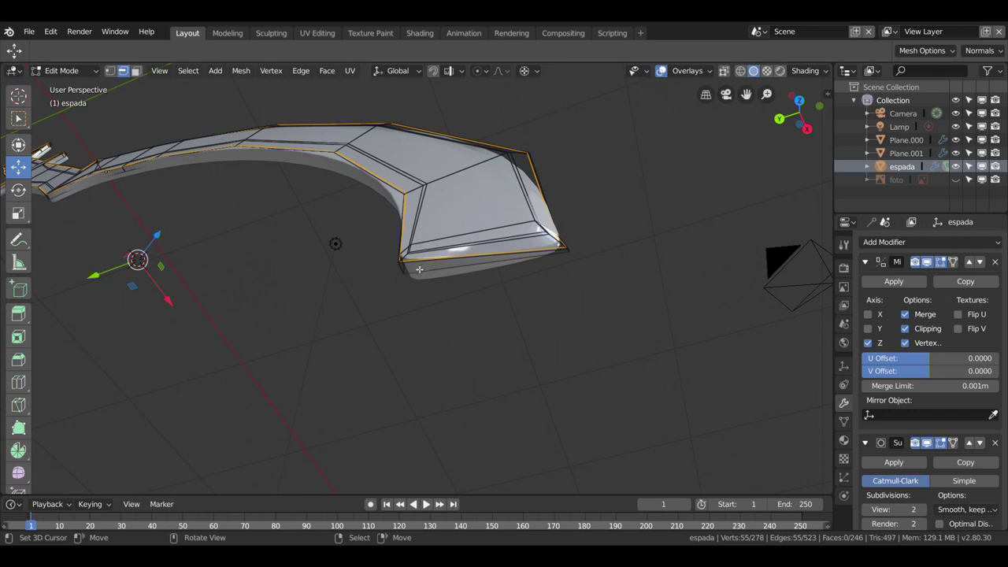
- Select and frame a corner vertex at the blade end, trying a move then undoing it
shift+middle_drag(415, 280, 380, 268)
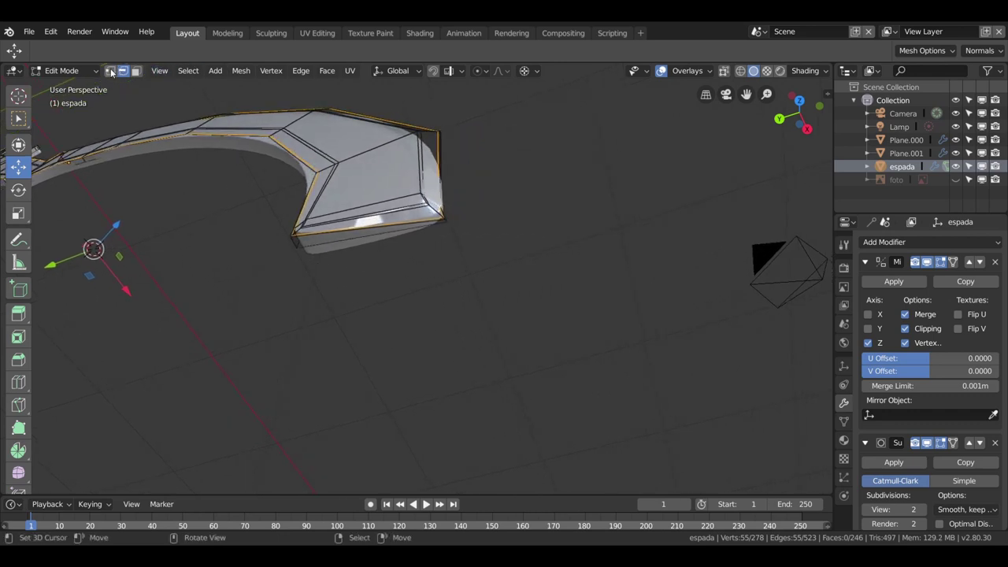
click(110, 70)
click(300, 244)
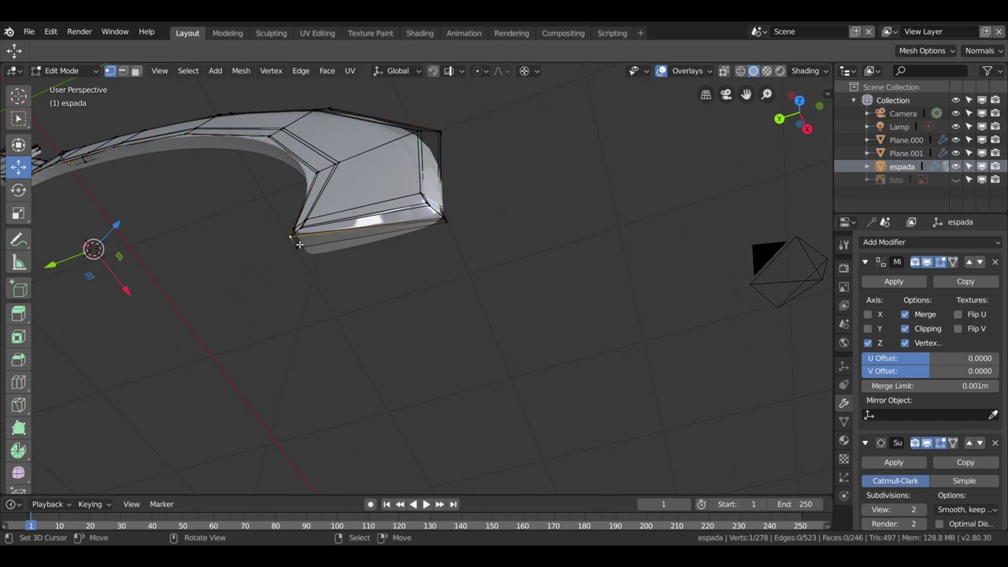
key(KP_Decimal)
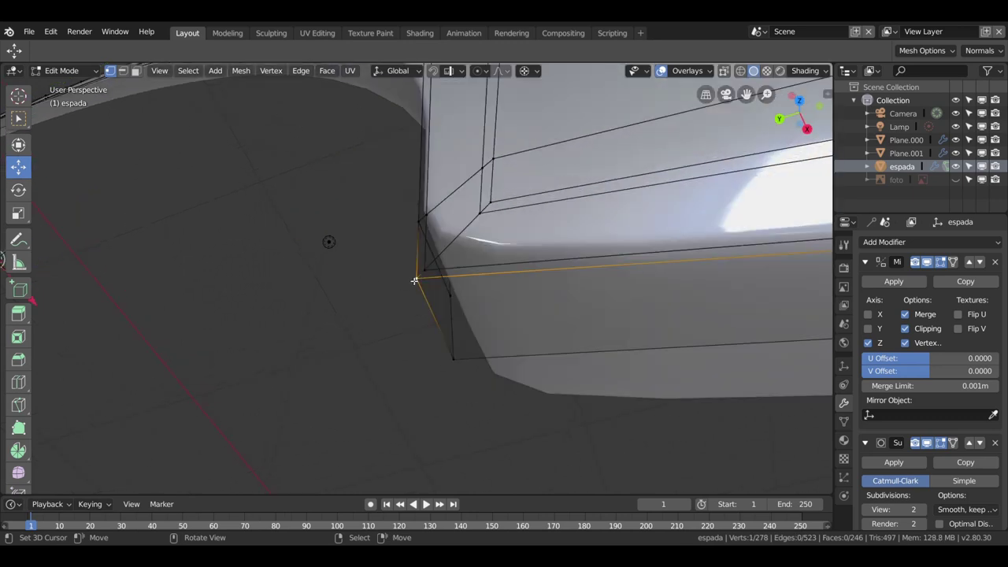
drag(430, 272, 432, 272)
key(ctrl+z)
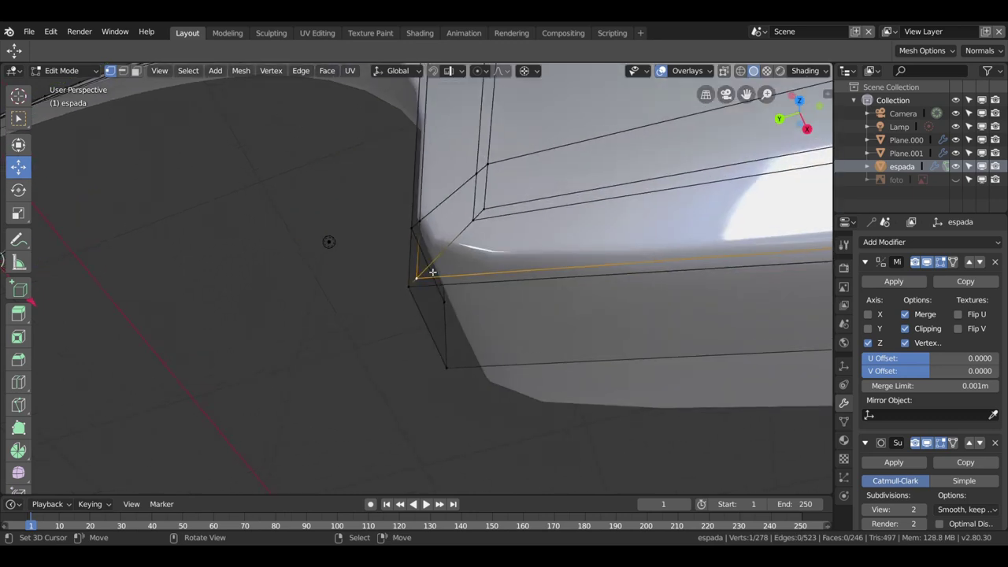
mouse_move(432, 272)
middle_down()
mouse_move(534, 306)
mouse_move(366, 293)
middle_up()
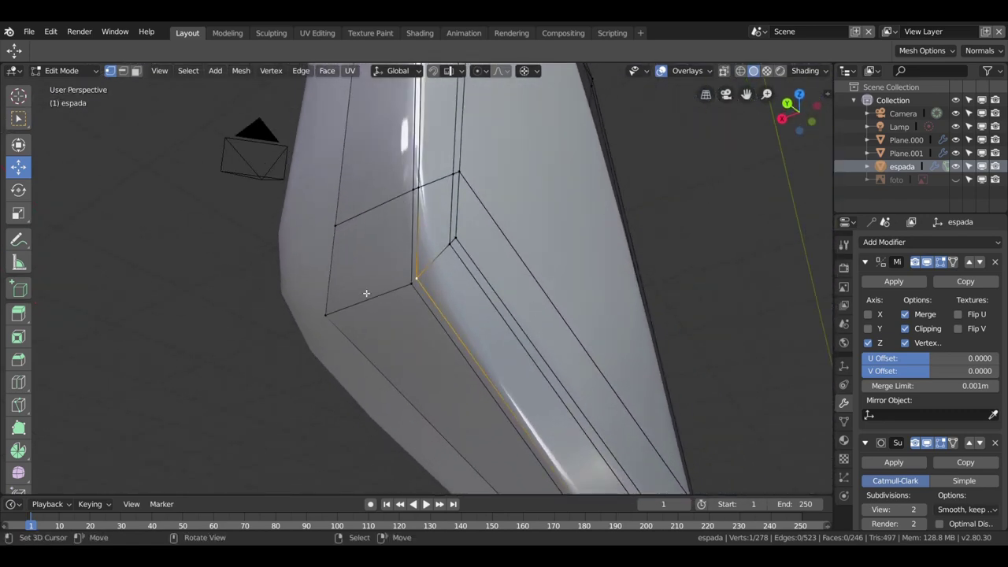
- Slide the neighbouring blade-corner vertex along its edge to factor 0.733
click(410, 290)
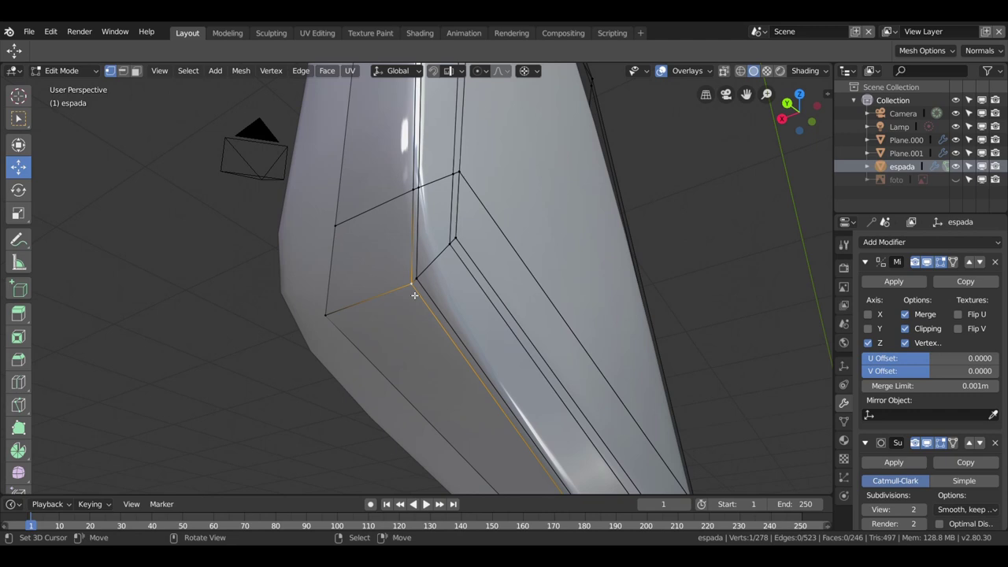
key(shift+v)
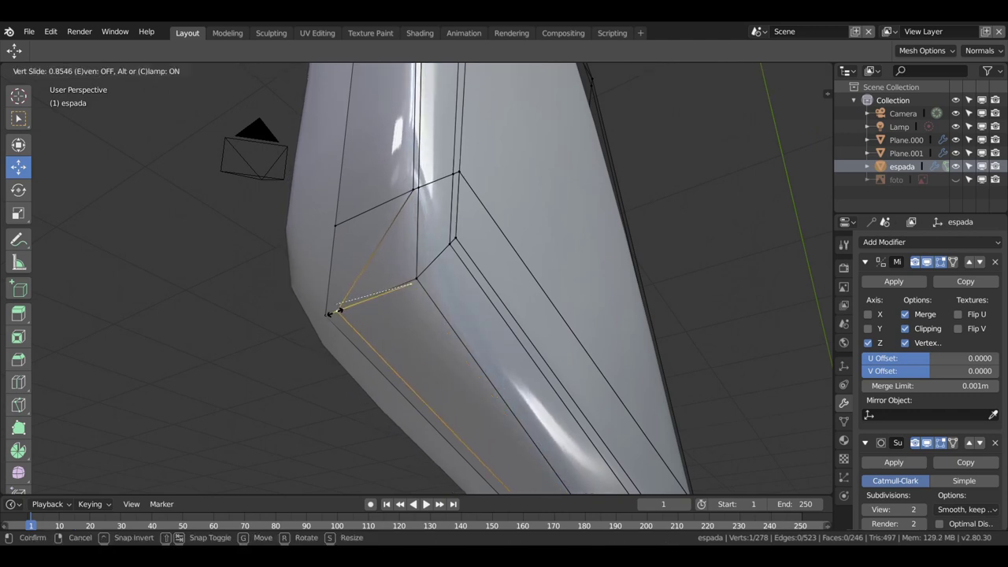
click(332, 313)
key(ctrl+z)
key(shift+v)
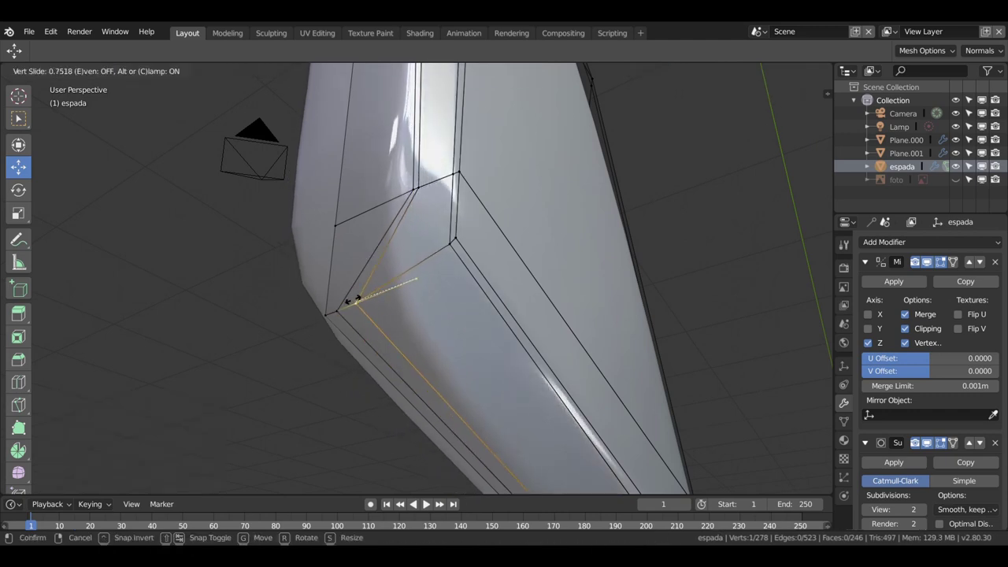
click(340, 312)
key(g)
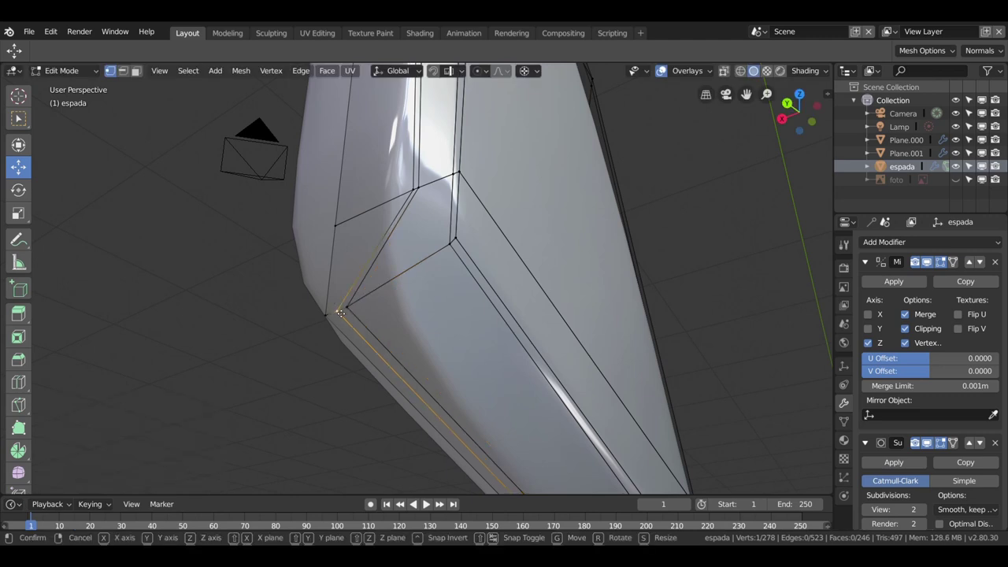
key(g)
click(333, 315)
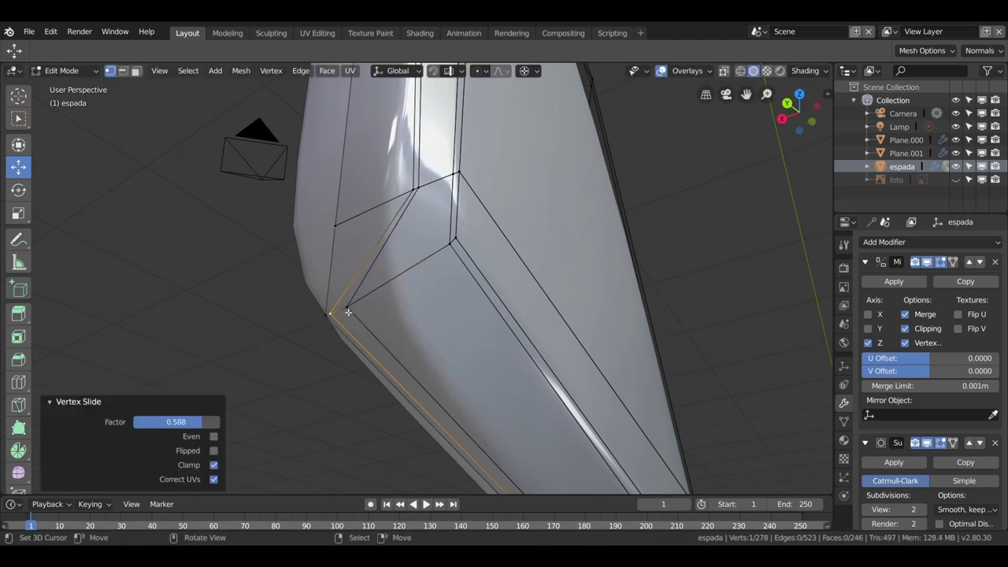
key(ctrl+z)
key(g)
key(g)
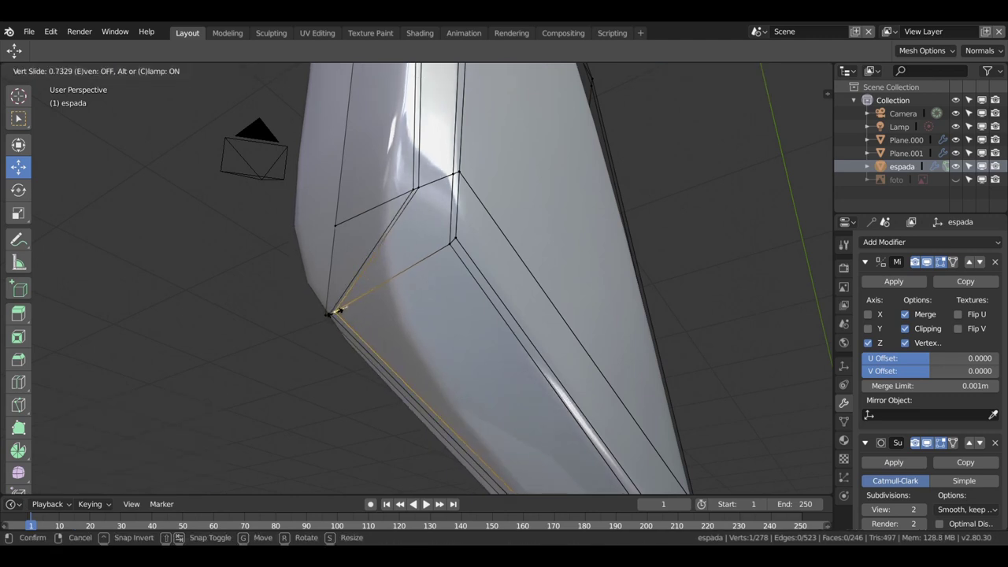
click(339, 310)
- Select the edge loop along the curved blade and begin sliding it
click(453, 247)
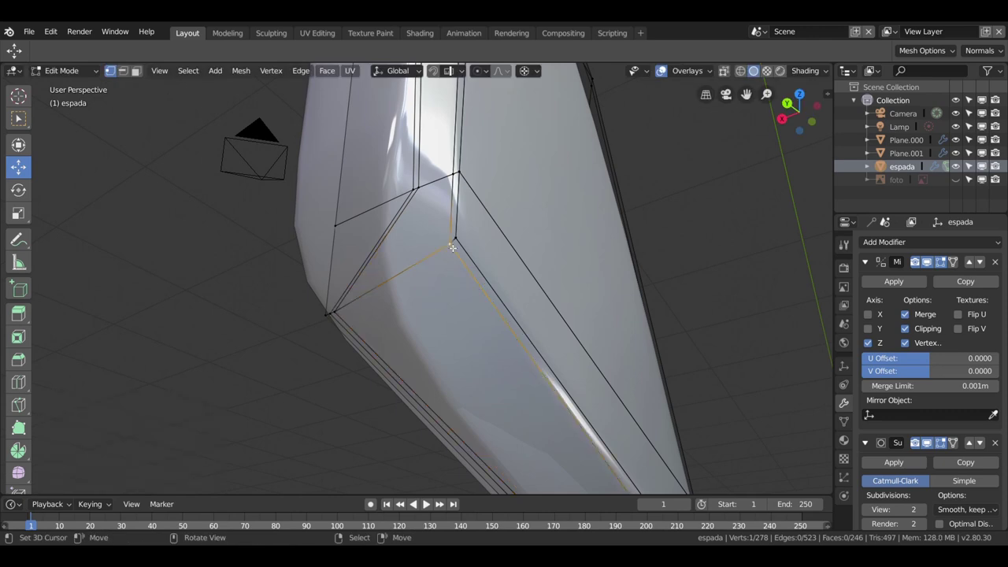
alt+click(507, 279)
key(g)
key(g)
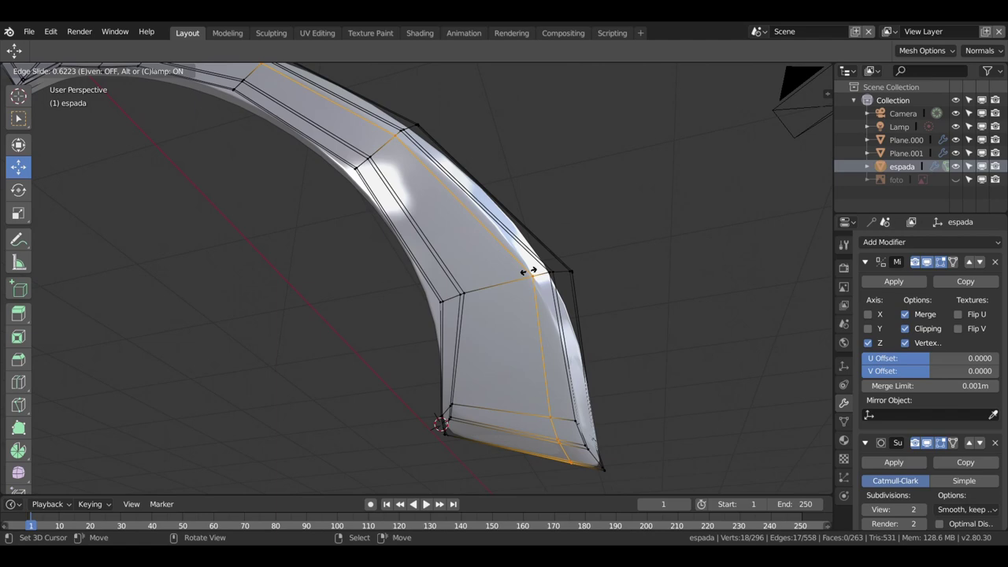
- Set the blade loop at factor 0.622 and show the Subdivision modifier in Edit Mode
click(528, 271)
mouse_move(527, 271)
middle_down()
mouse_move(374, 394)
mouse_move(332, 363)
mouse_move(378, 360)
mouse_move(354, 378)
mouse_move(386, 386)
mouse_move(443, 371)
mouse_move(452, 410)
mouse_move(504, 401)
middle_up()
scroll(355, 378, up, 5)
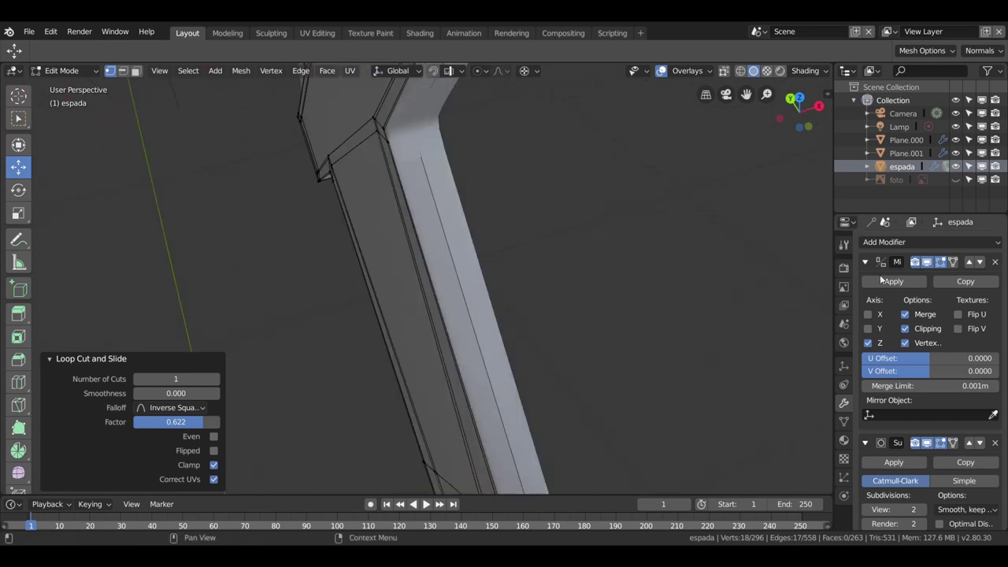
click(928, 444)
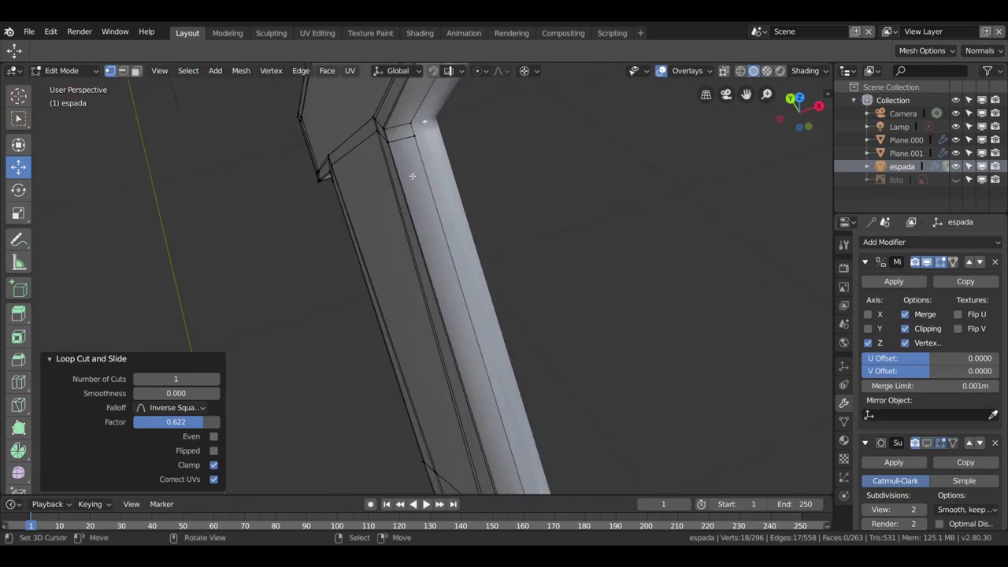
- Slide the blade's top-corner vertex along its edge to factor 0.493
click(394, 148)
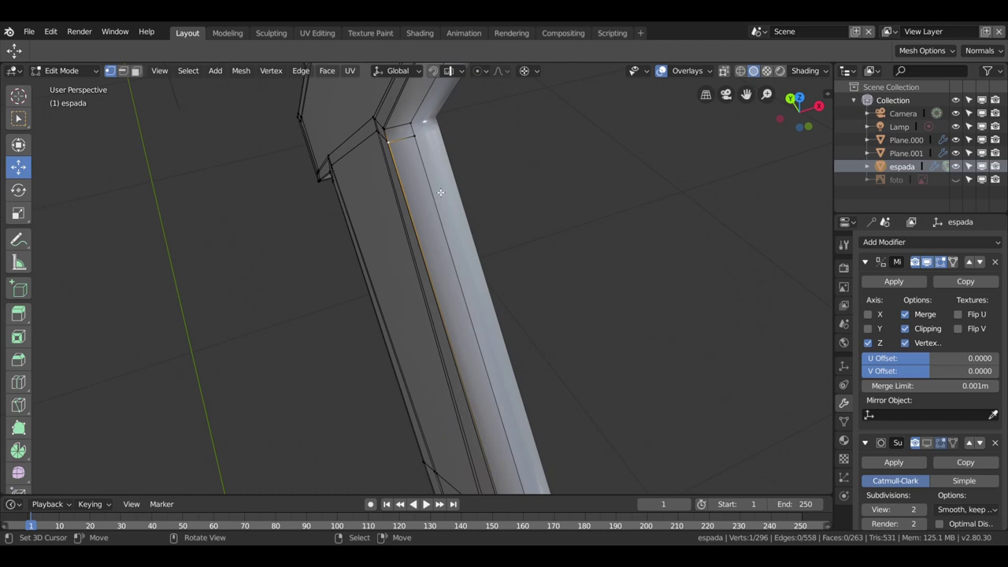
key(g)
key(g)
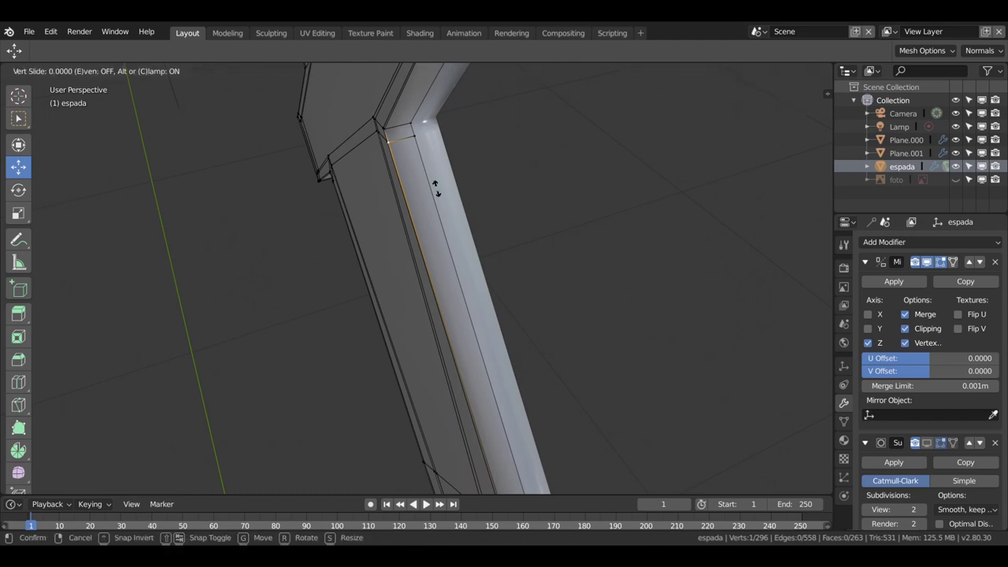
click(449, 186)
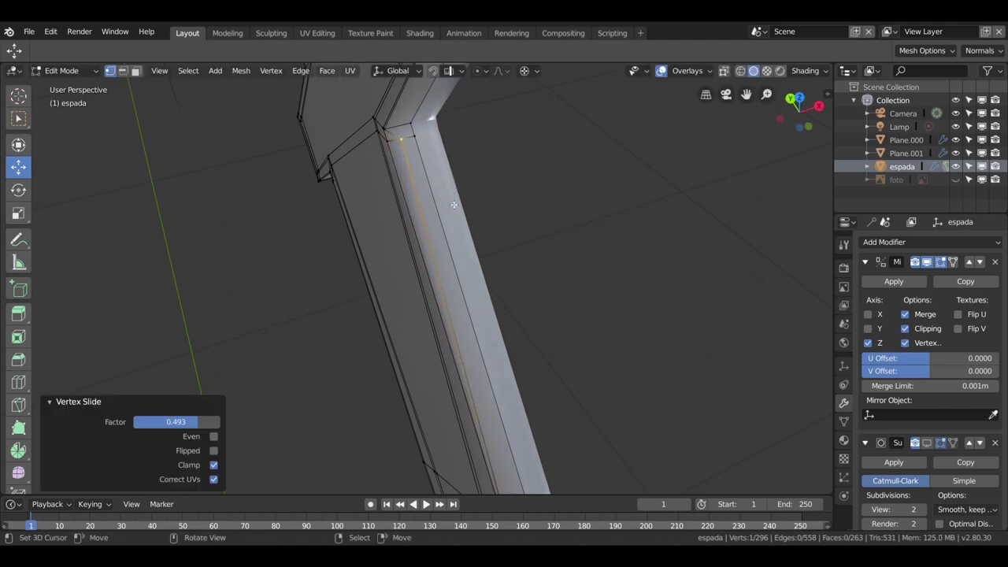
shift+middle_drag(466, 294, 481, 367)
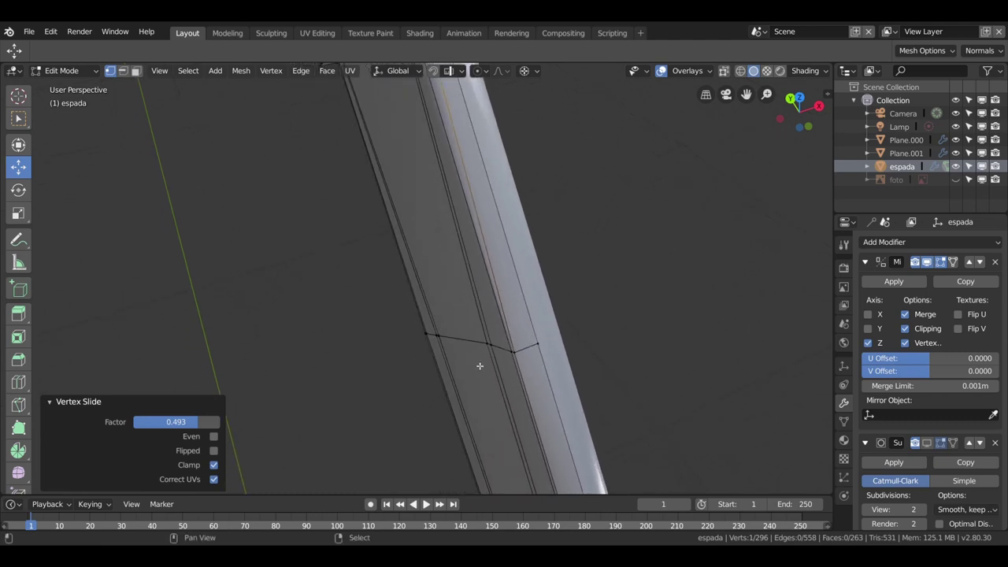
scroll(480, 370, down, 2)
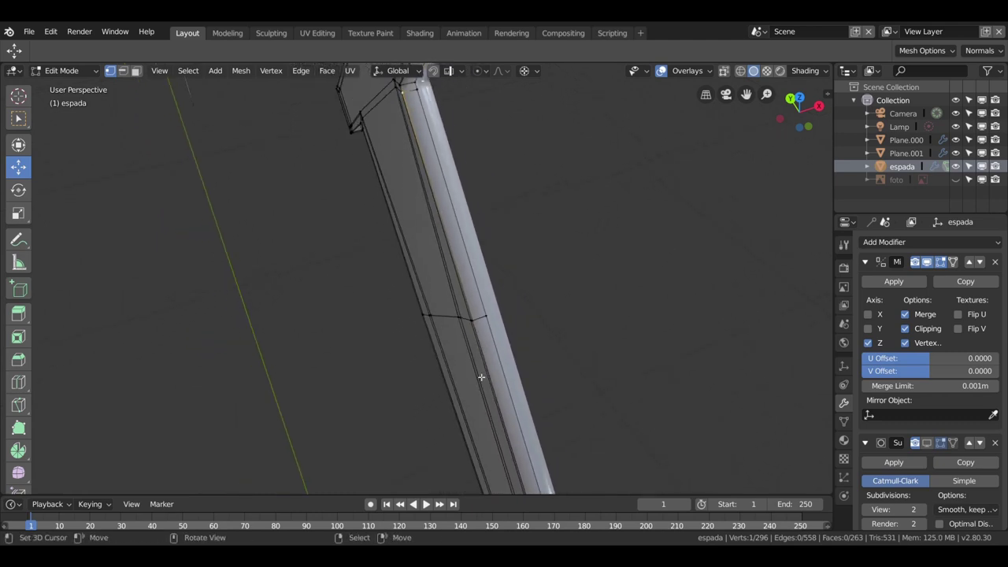
shift+middle_drag(522, 349, 557, 384)
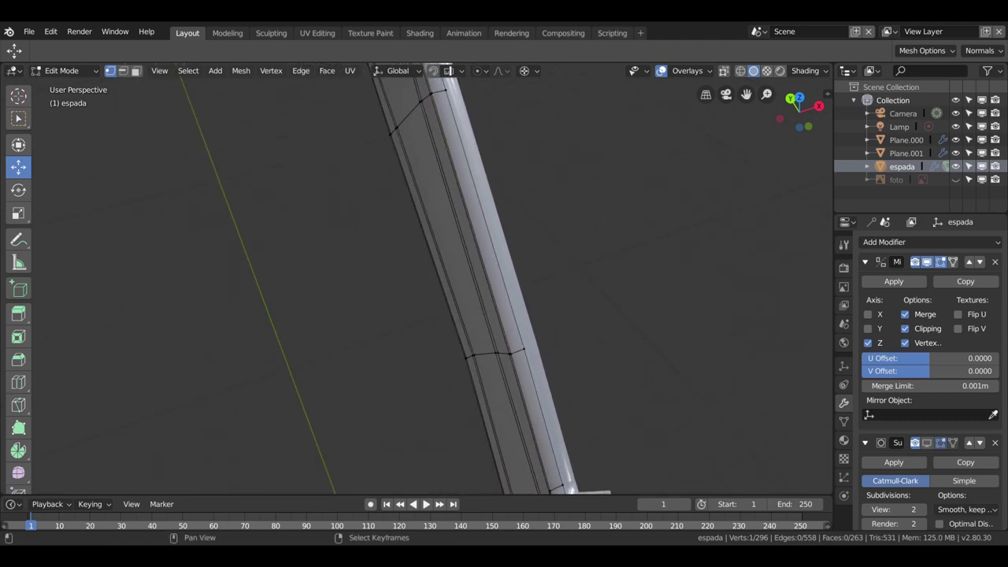
mouse_move(712, 367)
shift+middle_down()
mouse_move(577, 298)
mouse_move(666, 314)
shift+middle_up()
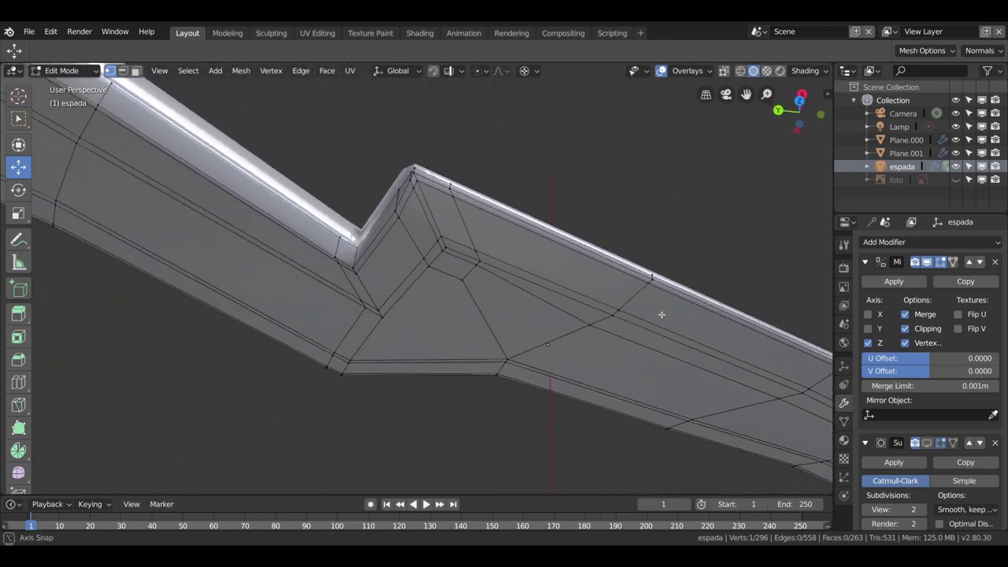
- Slide the edge run along the blade's back edge to factor -0.495
ctrl+click(335, 270)
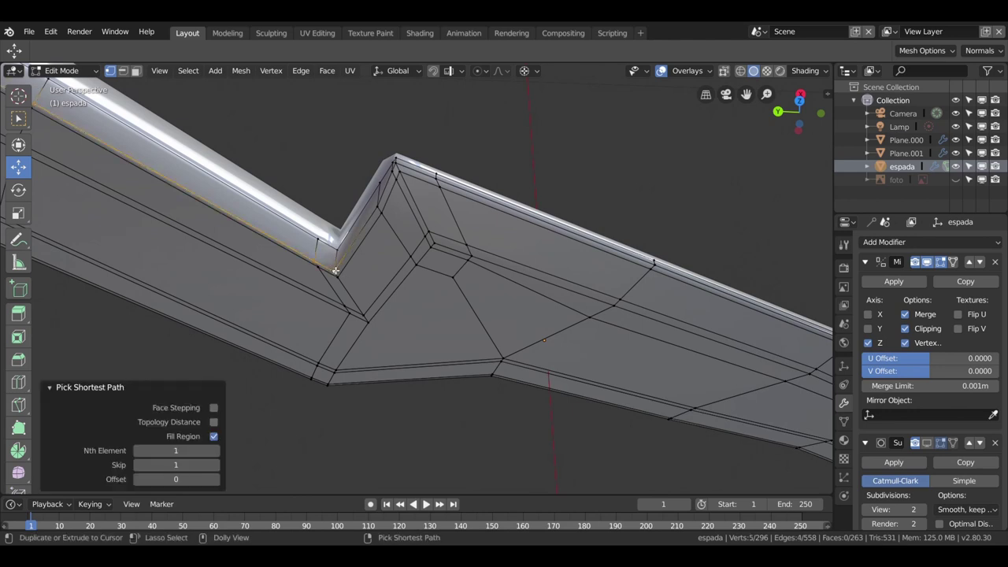
middle_drag(335, 270, 240, 296)
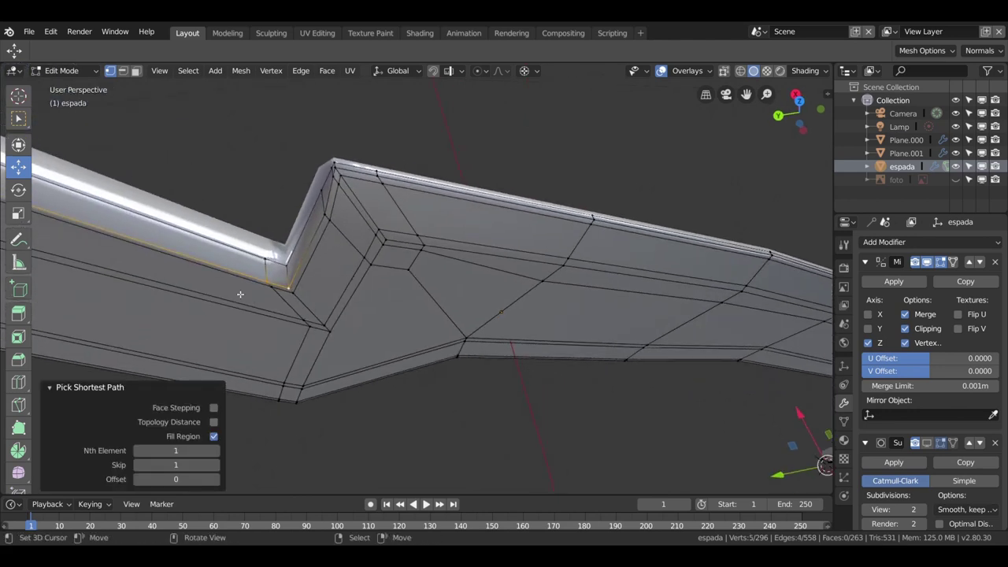
key(g)
key(g)
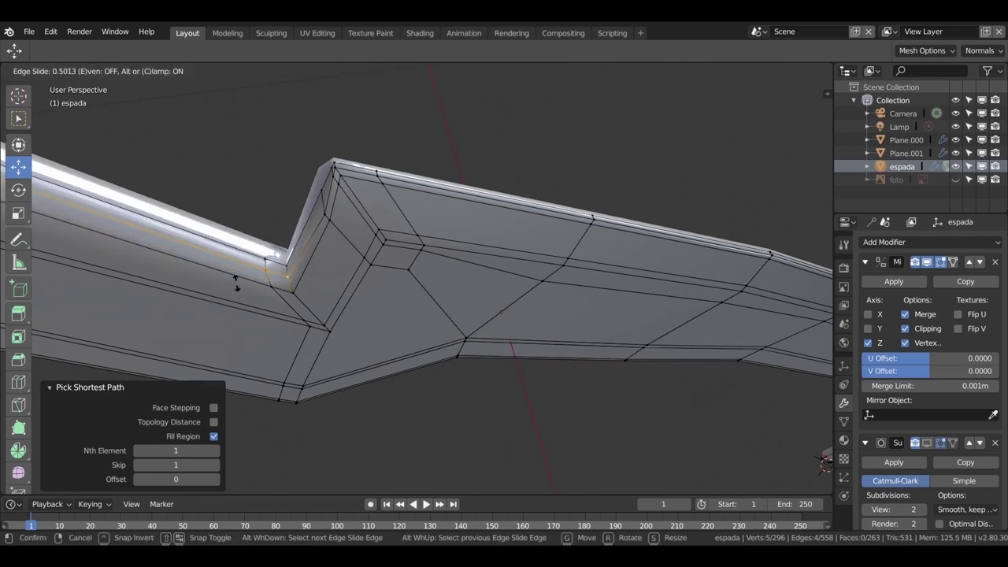
click(244, 286)
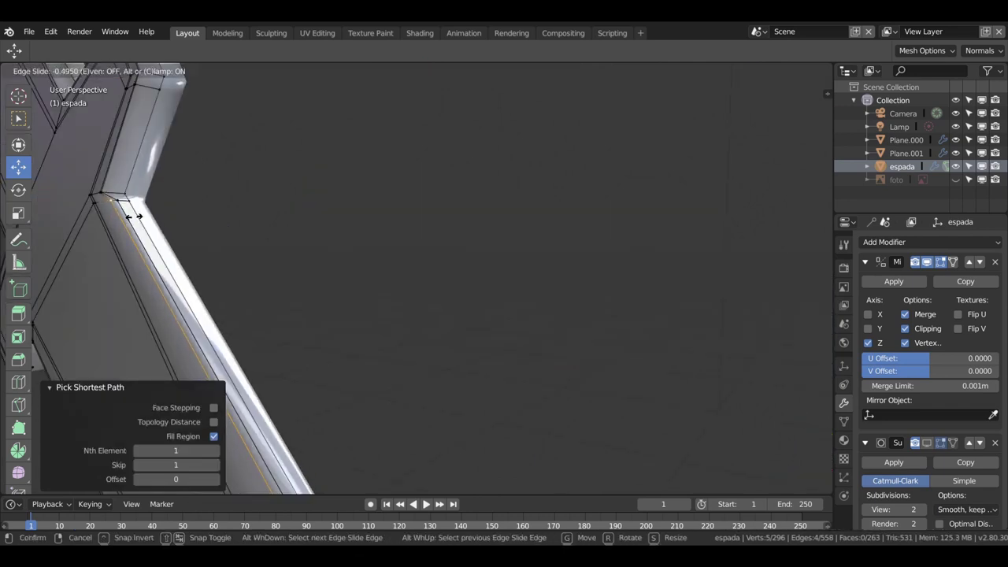
click(136, 215)
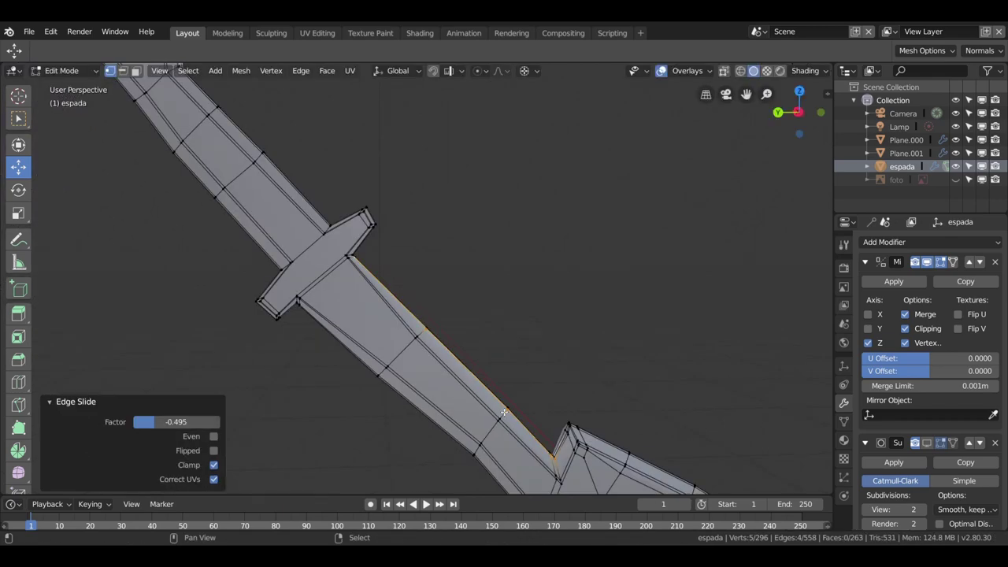
- Switch to Right Orthographic view and unhide the 'foto' reference image in the Outliner
mouse_move(473, 354)
middle_down()
mouse_move(491, 307)
mouse_move(518, 387)
mouse_move(465, 342)
mouse_move(459, 495)
mouse_move(434, 352)
middle_up()
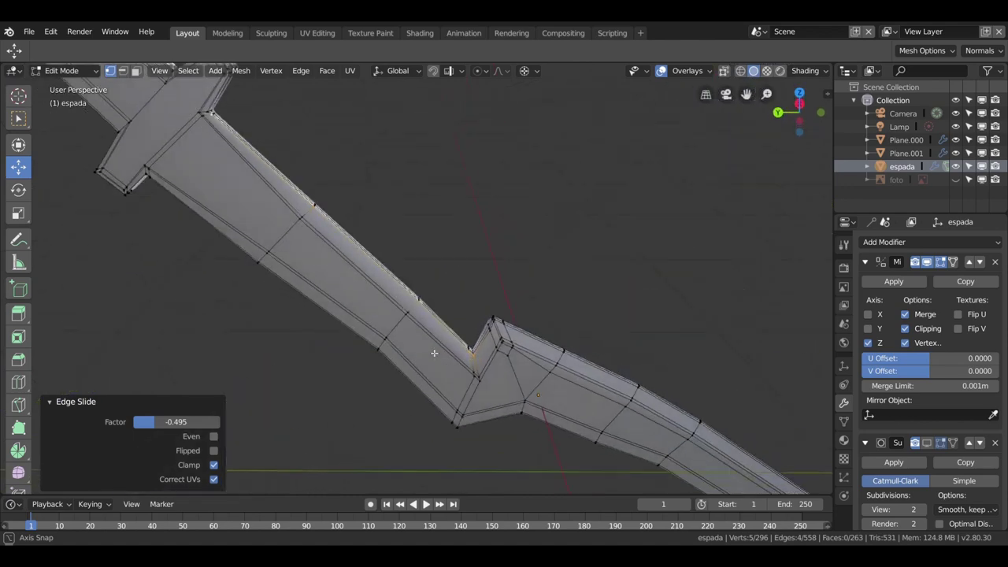
key(KP_5)
key(KP_3)
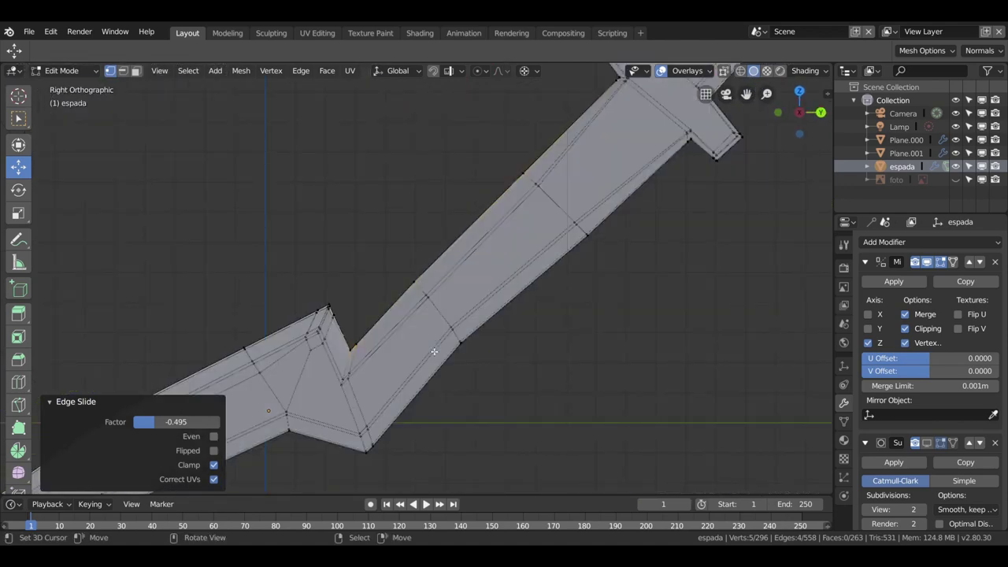
click(955, 180)
scroll(573, 278, down, 2)
scroll(573, 279, down, 2)
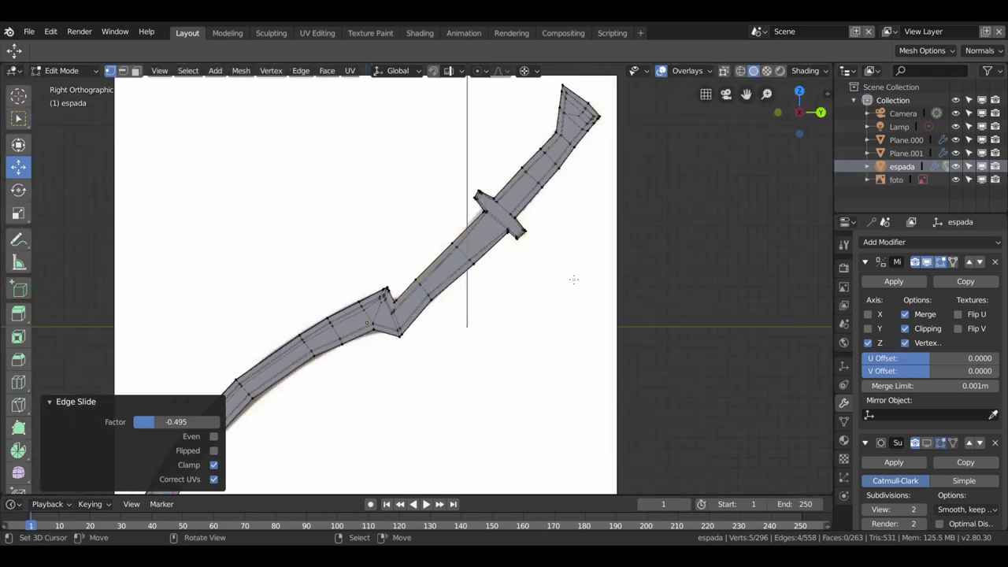
middle_drag(573, 279, 570, 313)
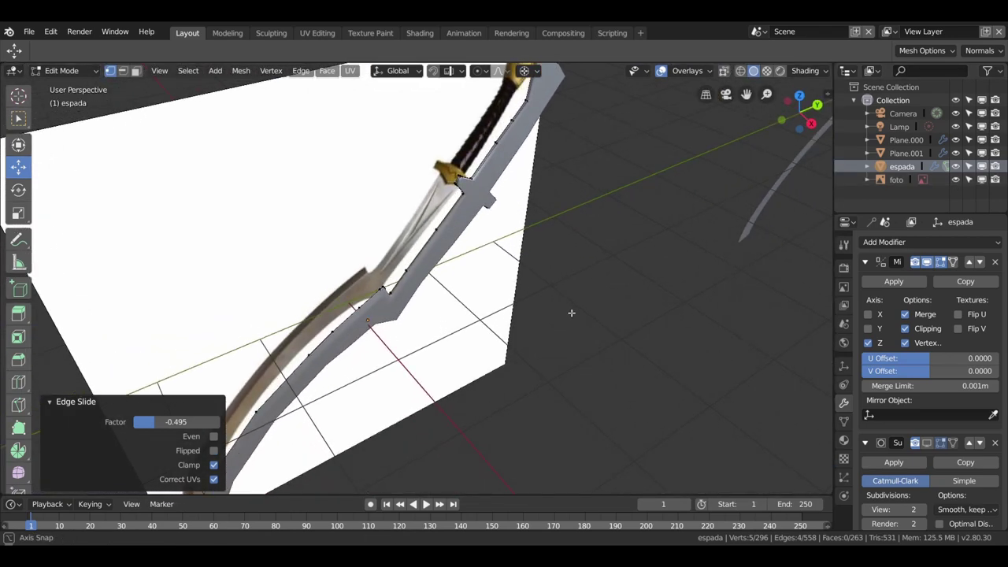
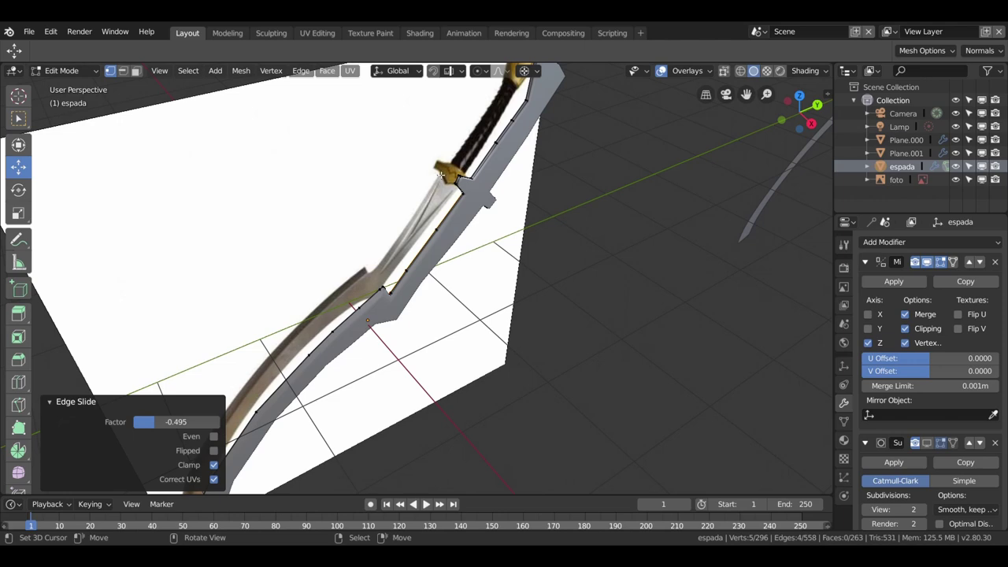
- Isolate the espada sword in local view
key(a)
key(KP_Divide)
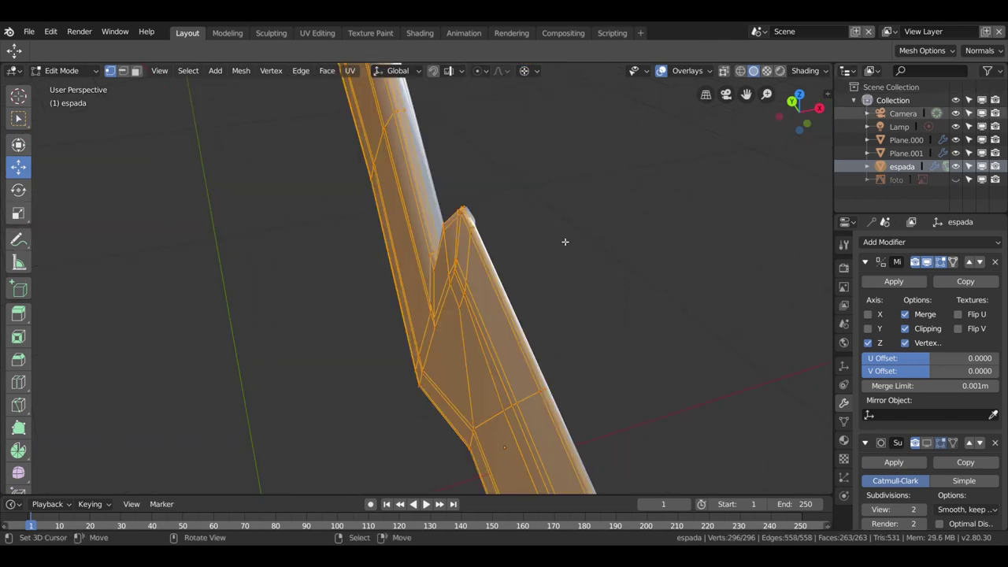
mouse_move(565, 242)
middle_down()
mouse_move(578, 271)
mouse_move(421, 256)
middle_up()
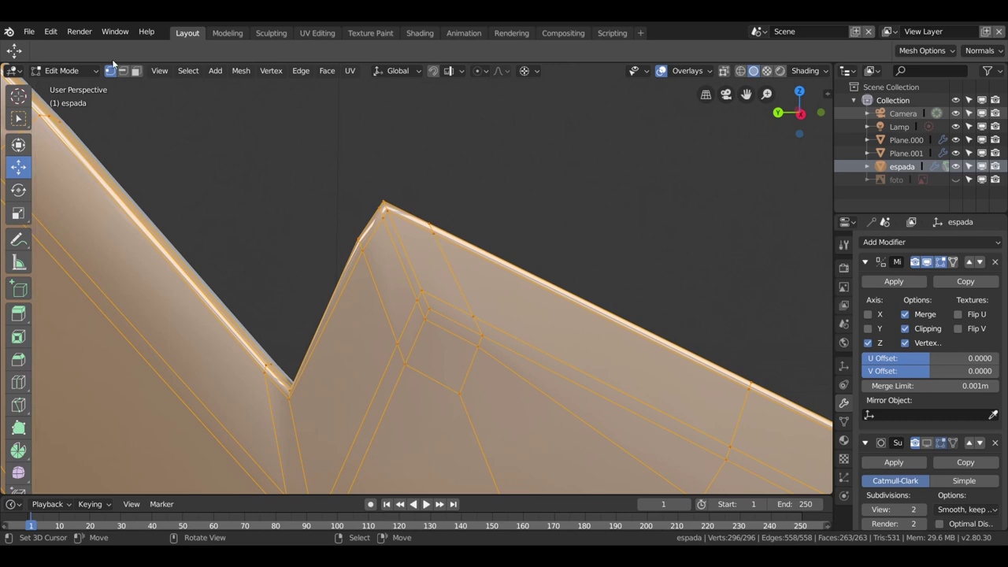
- Dissolve three extra edges at the crossguard–blade corner
click(123, 71)
click(465, 278)
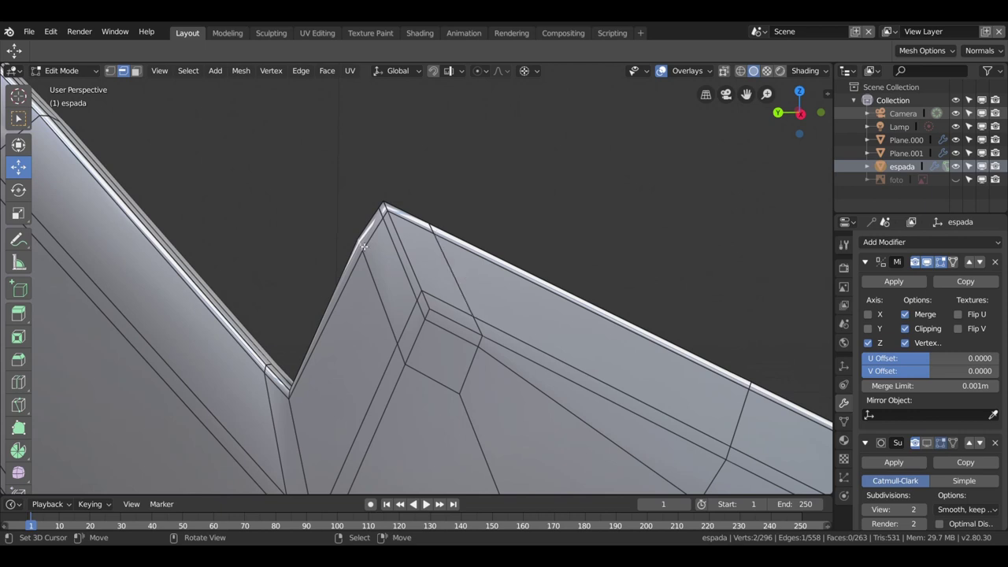
shift+click(381, 304)
shift+click(423, 375)
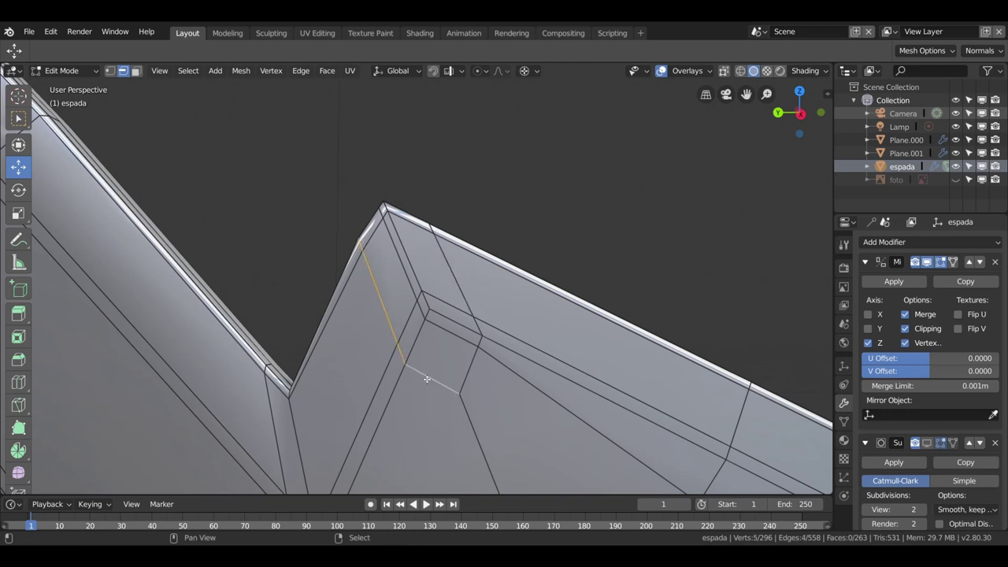
key(x)
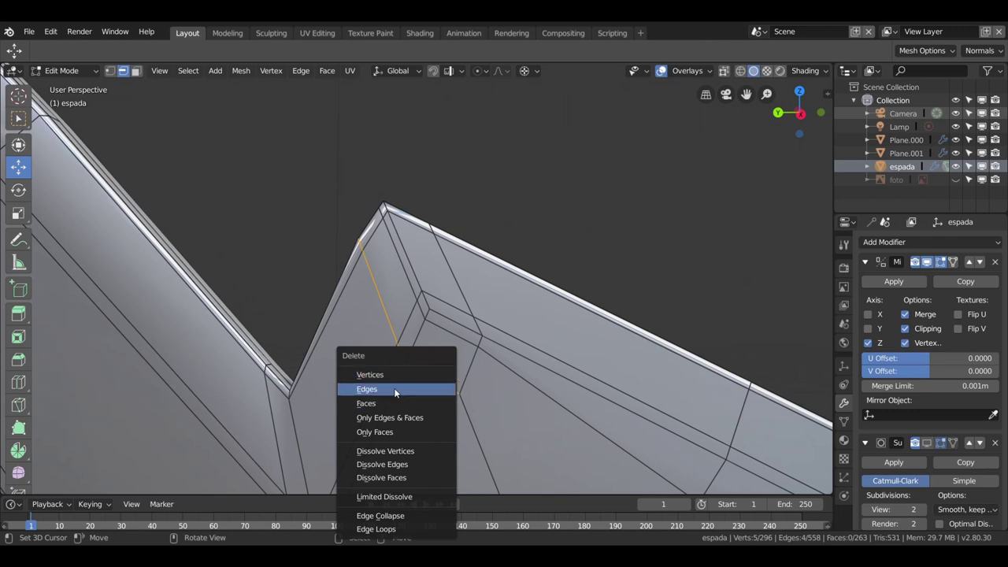
click(378, 464)
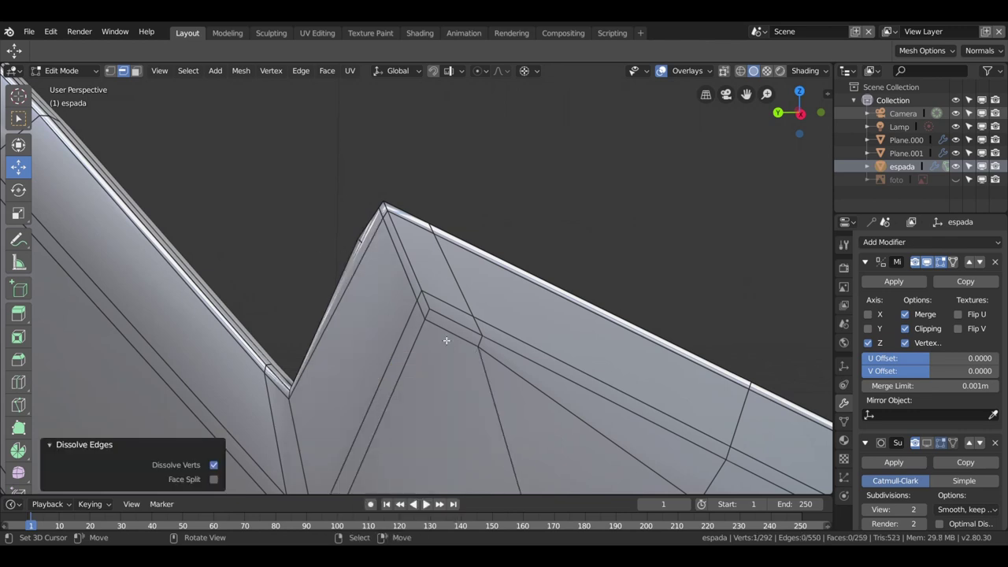
- Dissolve an edge near the sword's peak
middle_drag(446, 341, 458, 343)
scroll(383, 278, up, 2)
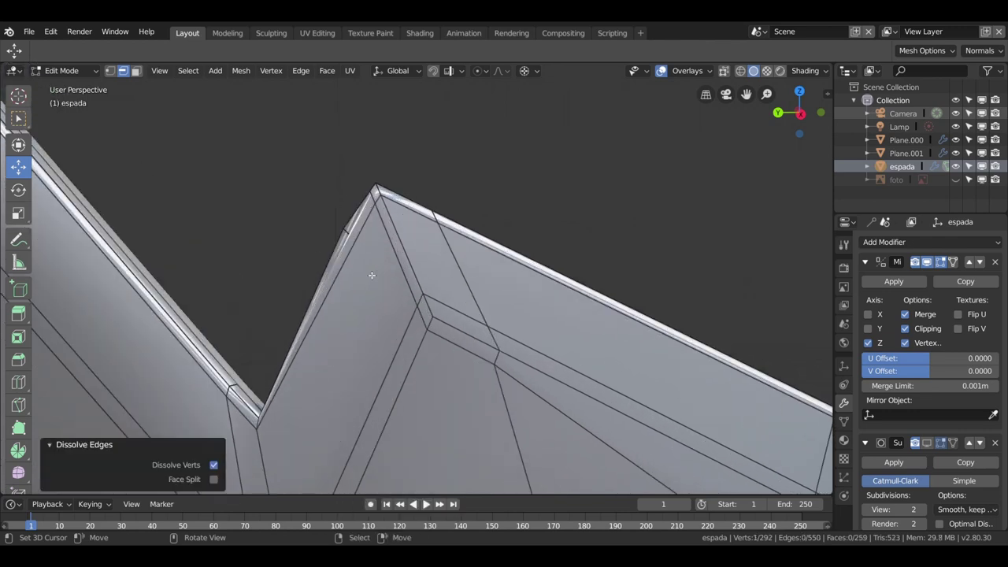
click(351, 235)
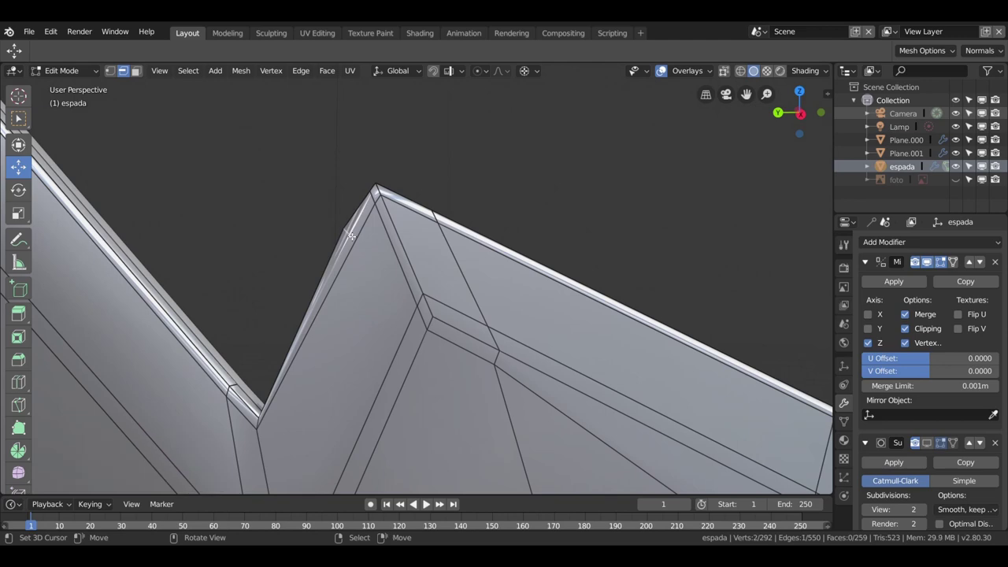
key(x)
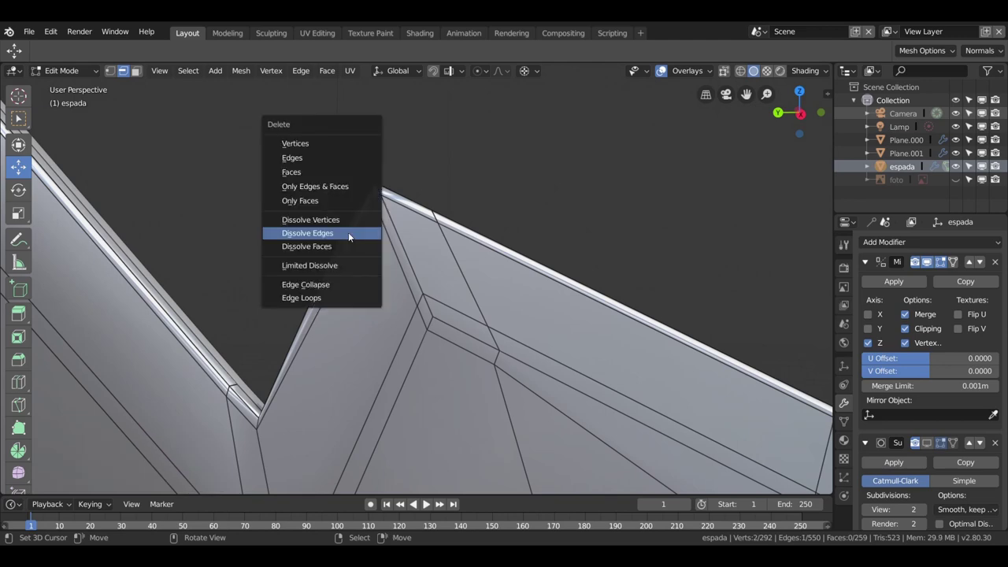
click(349, 234)
- Edge-slide an edge near the peak slightly inward, factor 0.080
middle_drag(400, 275, 432, 326)
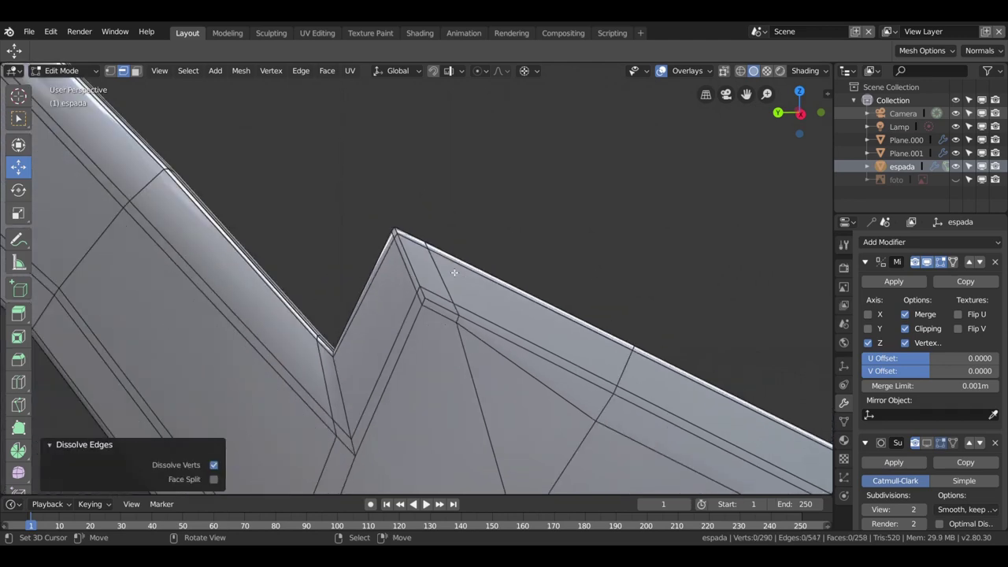
scroll(446, 260, up, 2)
scroll(446, 260, up, 2)
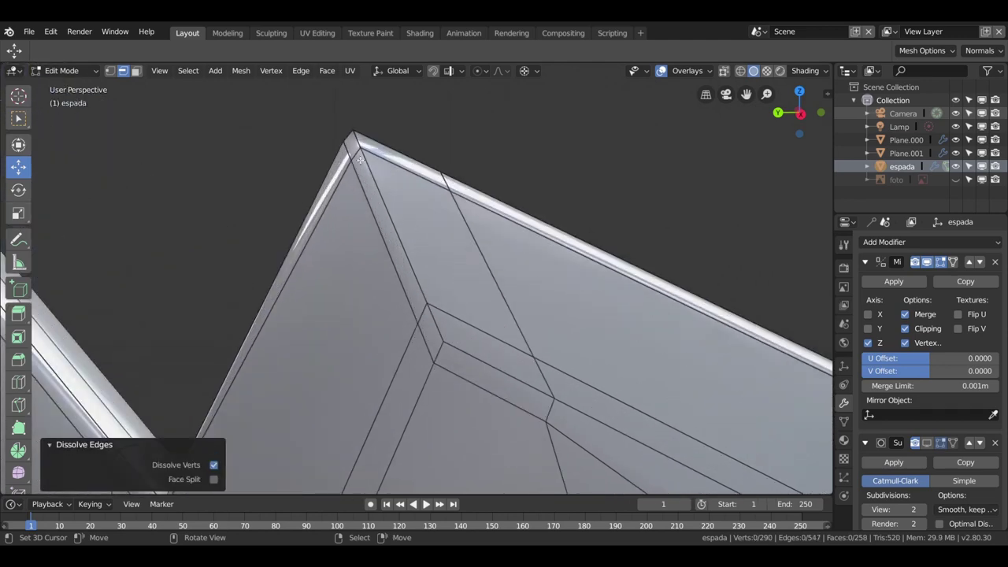
click(111, 71)
click(338, 139)
key(g)
key(g)
click(467, 283)
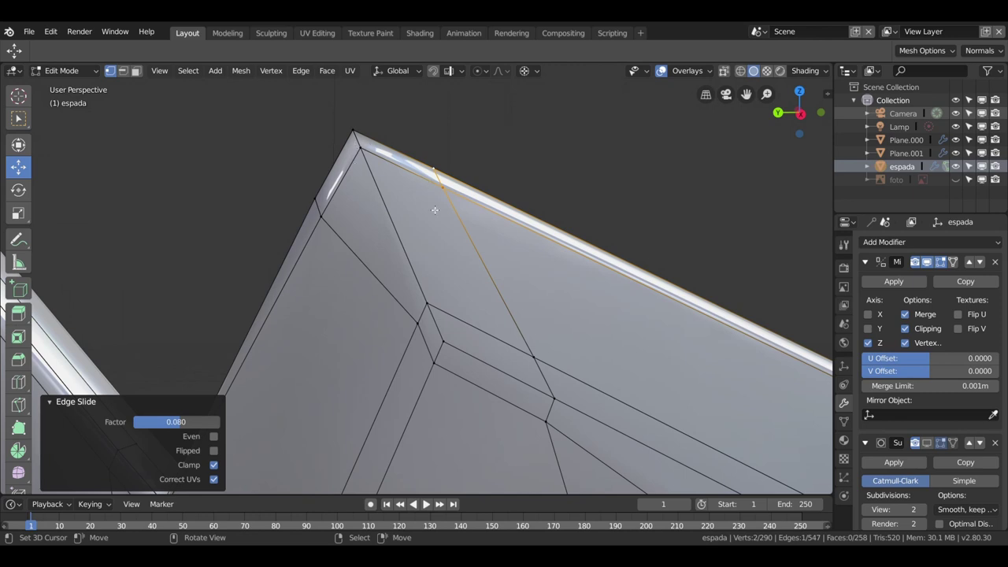
- Vertex-slide two inner-corner vertices along their edges
click(536, 361)
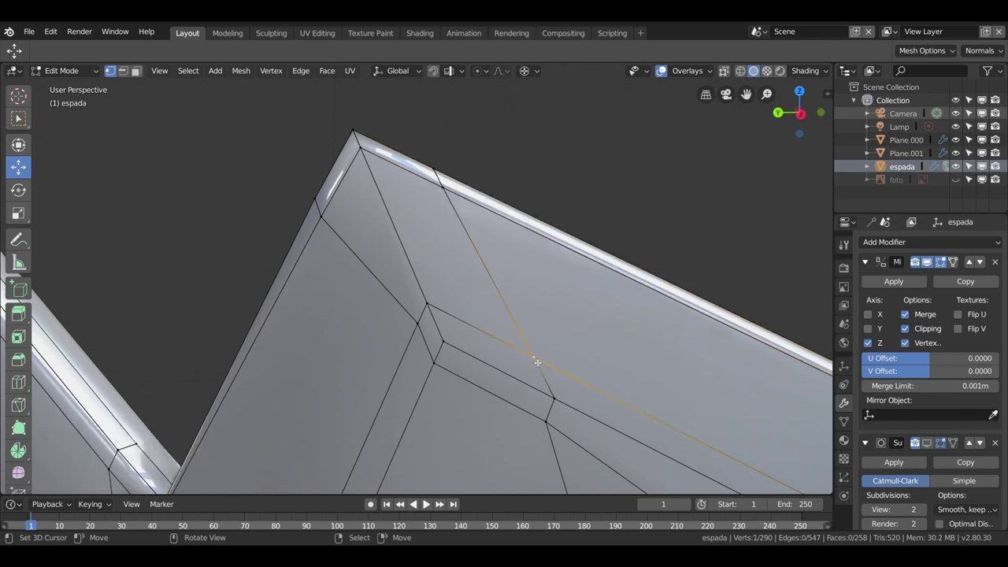
key(g)
key(g)
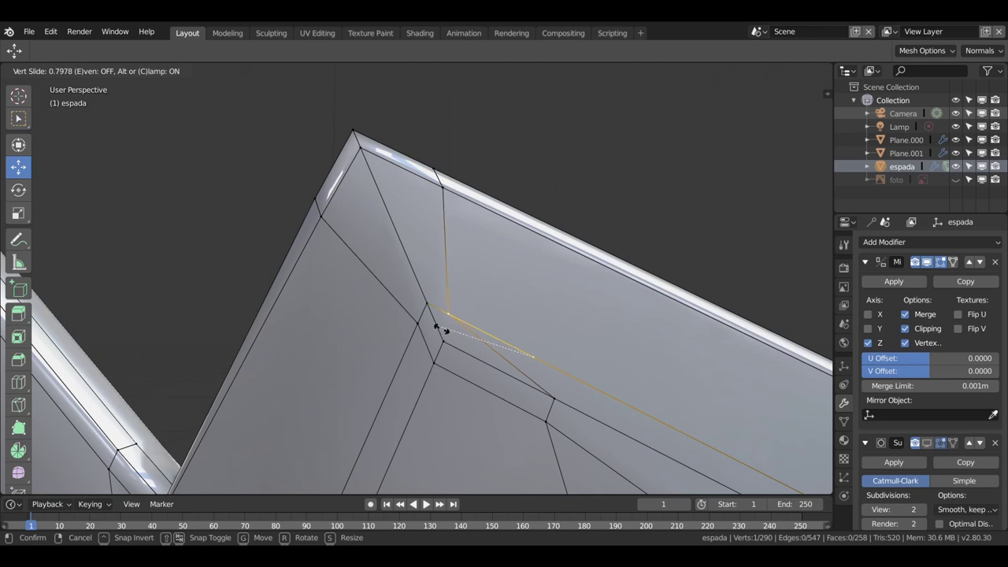
click(449, 332)
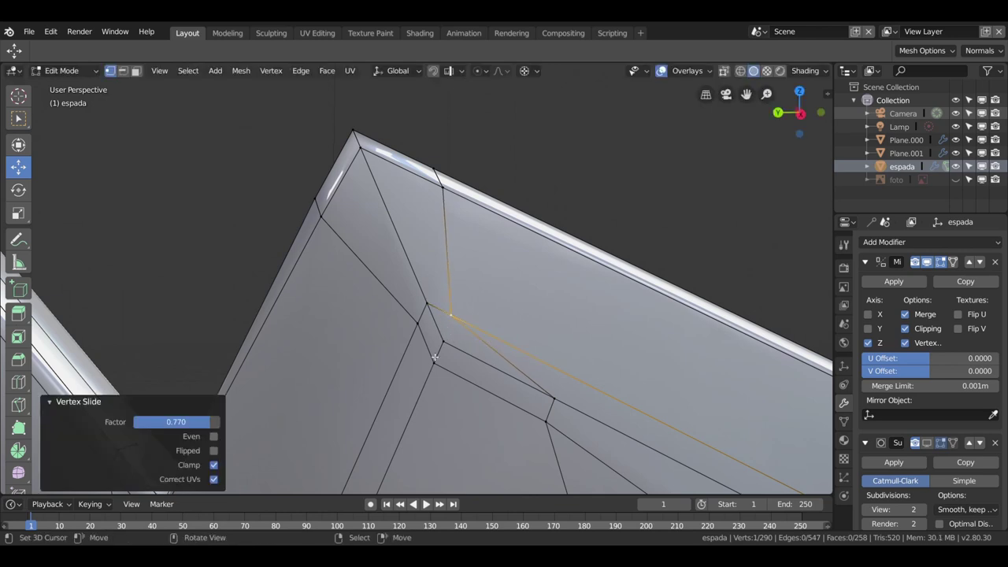
click(562, 402)
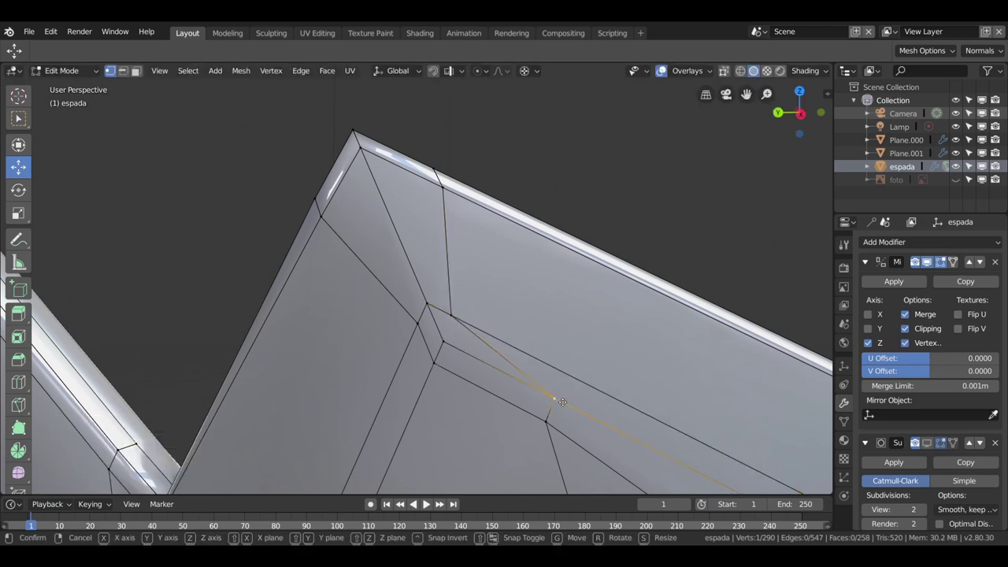
key(g)
key(g)
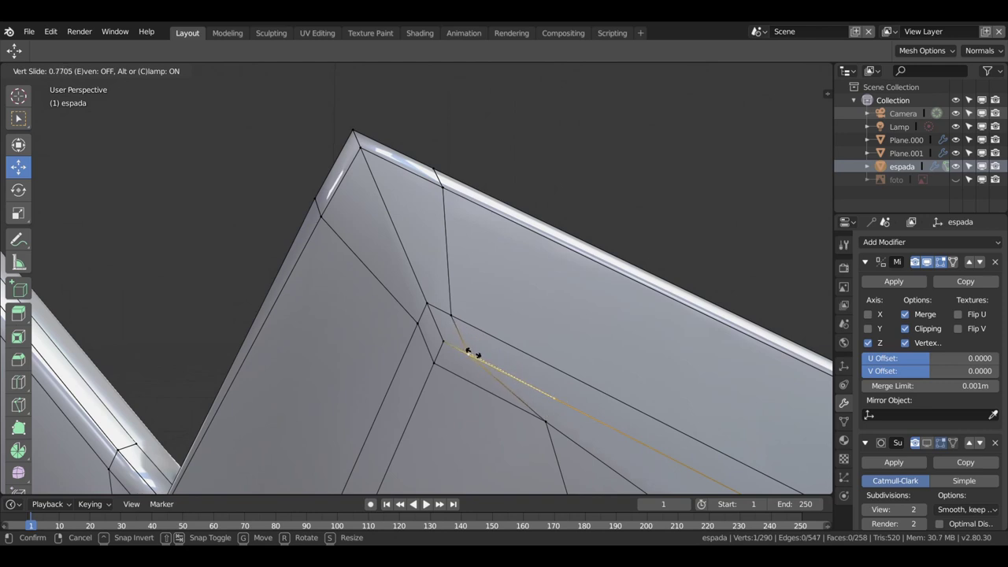
click(473, 353)
- Merge two diagonal corner vertices at center, then select the leftover short edge
click(433, 303)
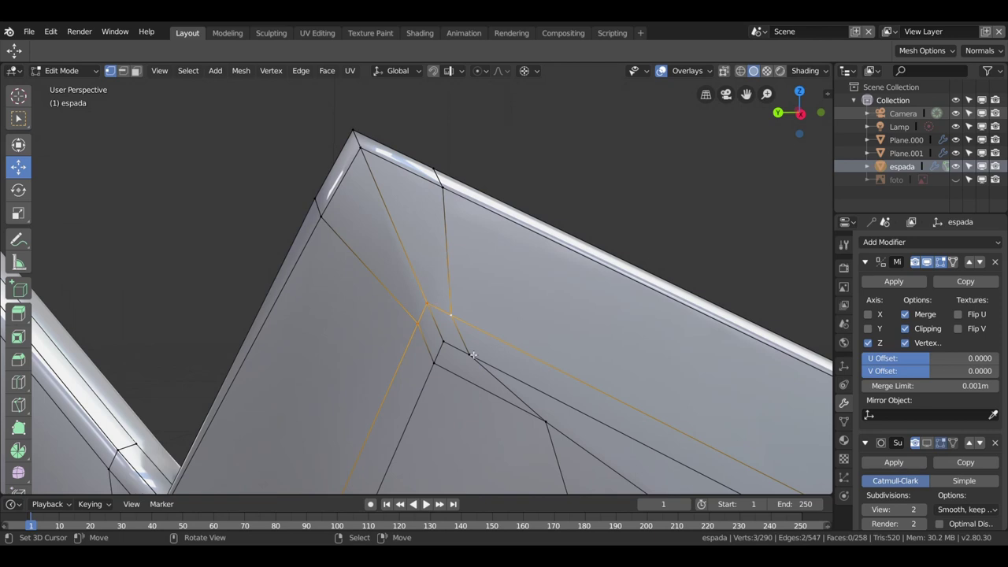
click(463, 352)
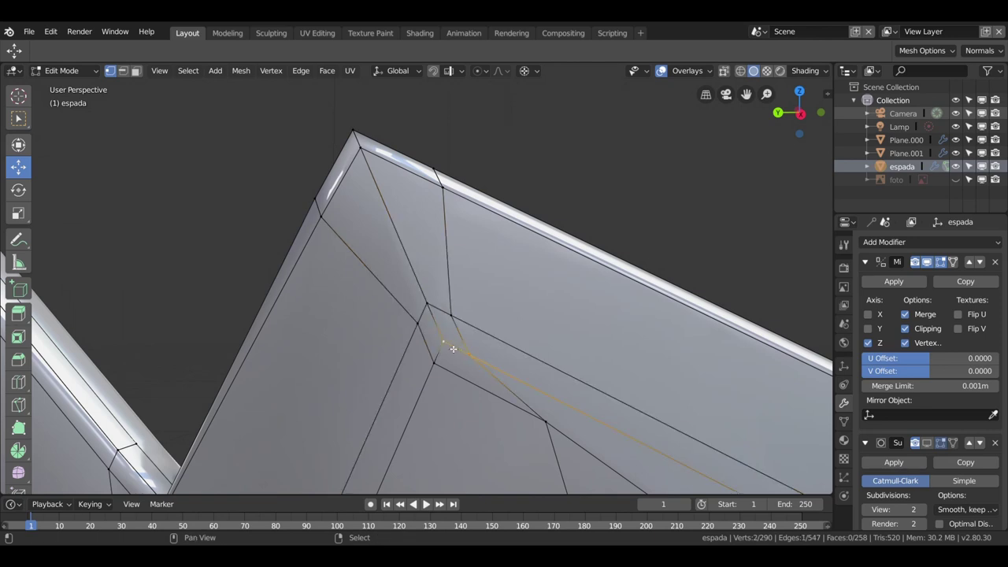
shift+click(436, 364)
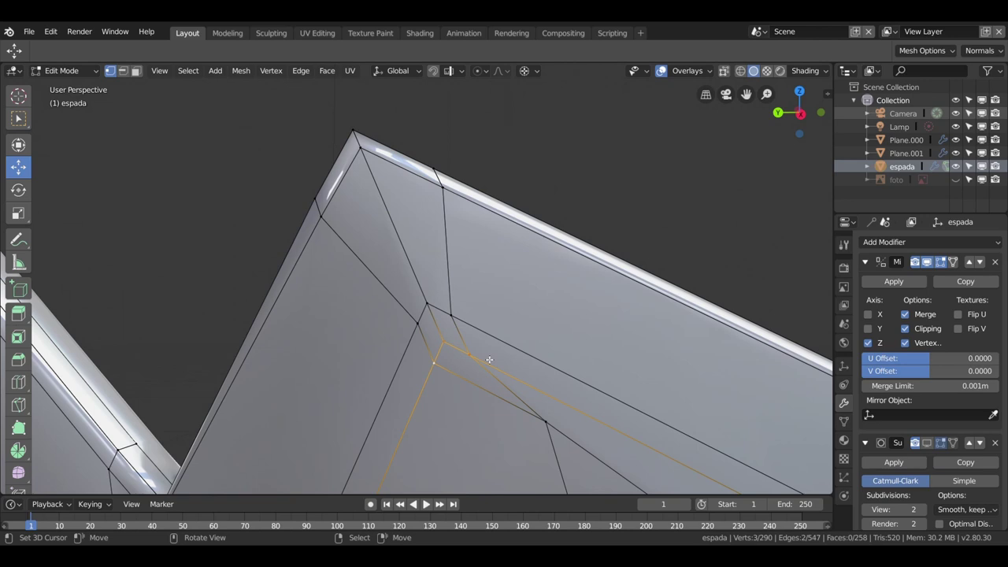
key(alt+m)
click(486, 355)
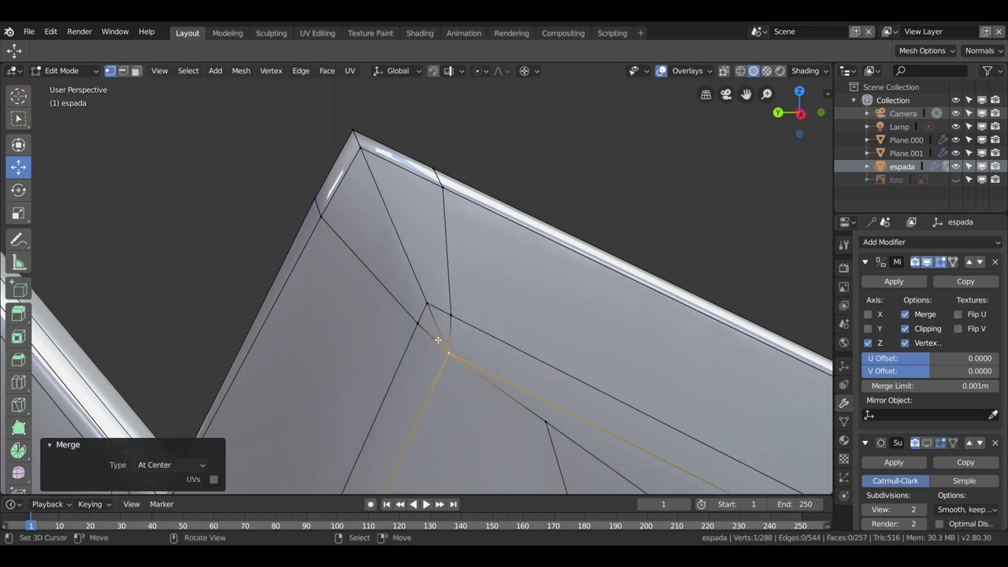
click(126, 71)
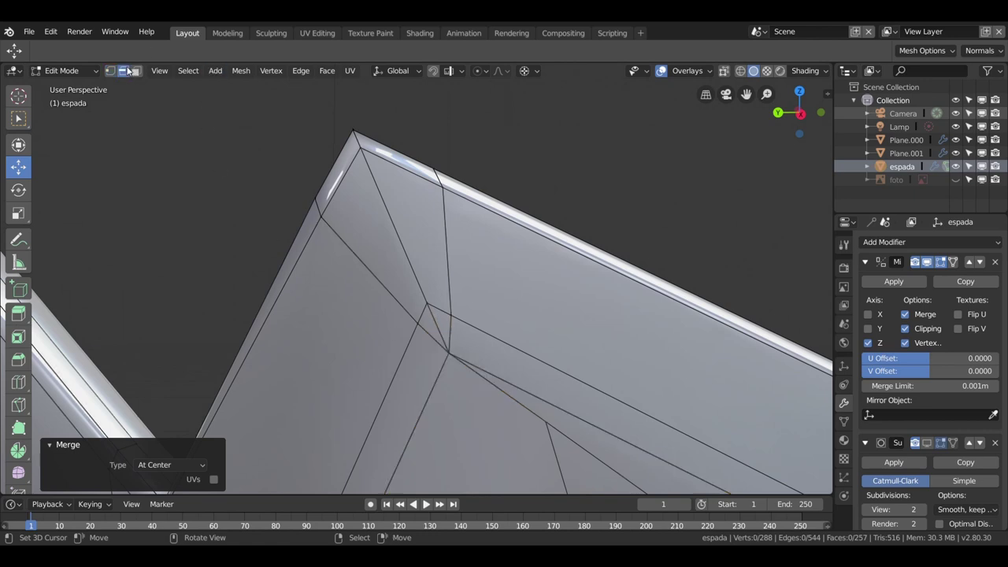
click(436, 323)
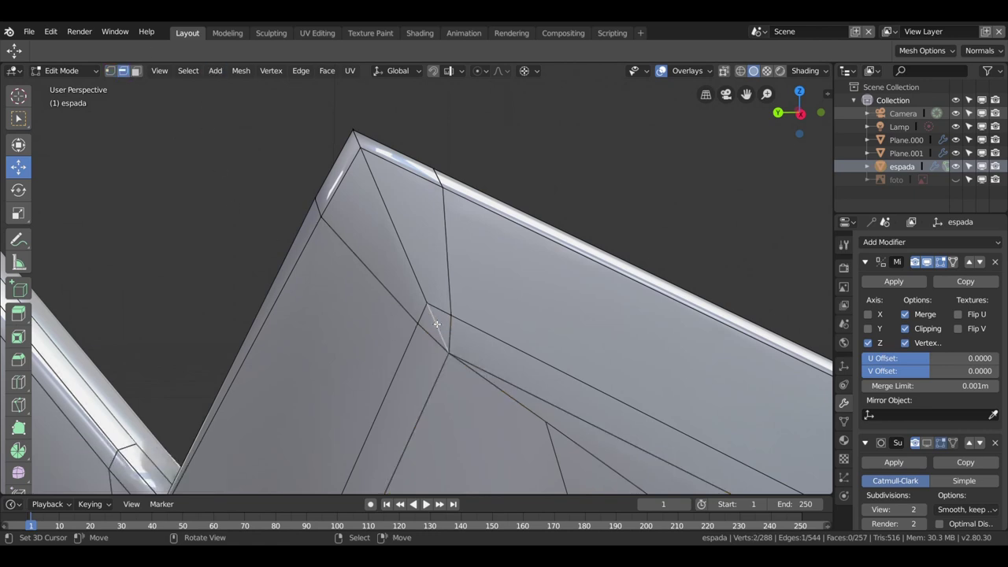
- Dissolve the short corner edge and slide the inner-corner vertex with factor 0.301
key(x)
click(431, 322)
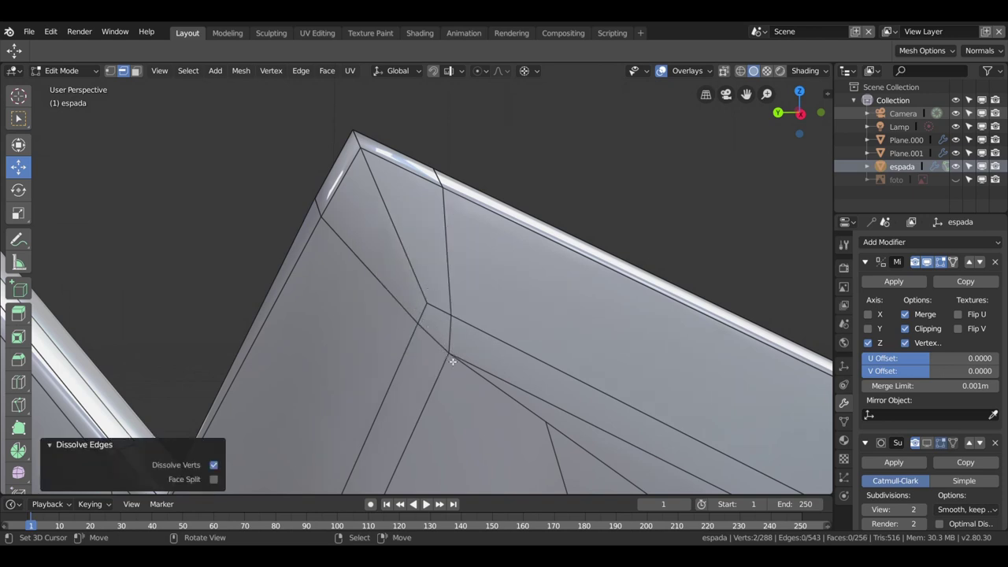
click(110, 71)
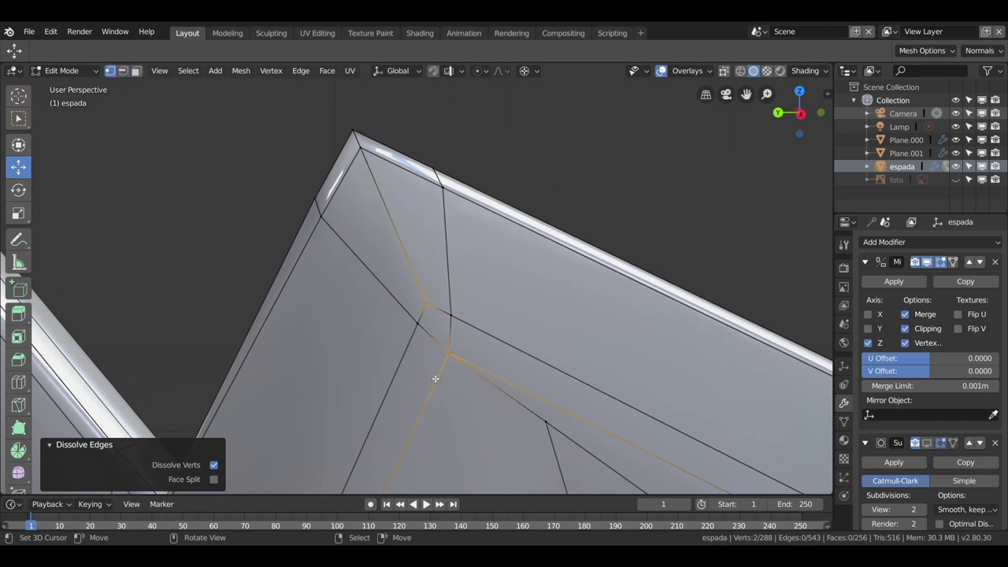
click(454, 355)
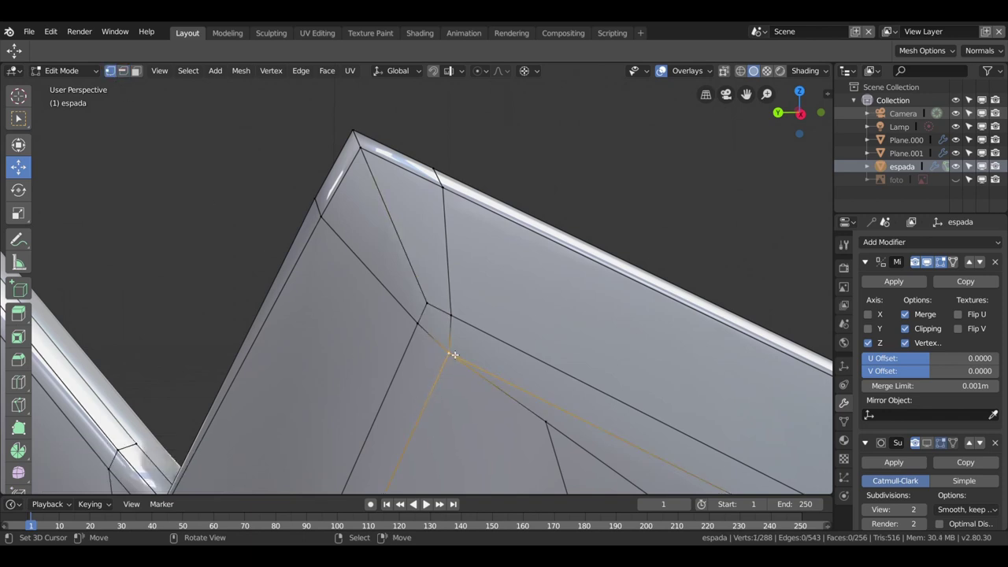
key(shift+v)
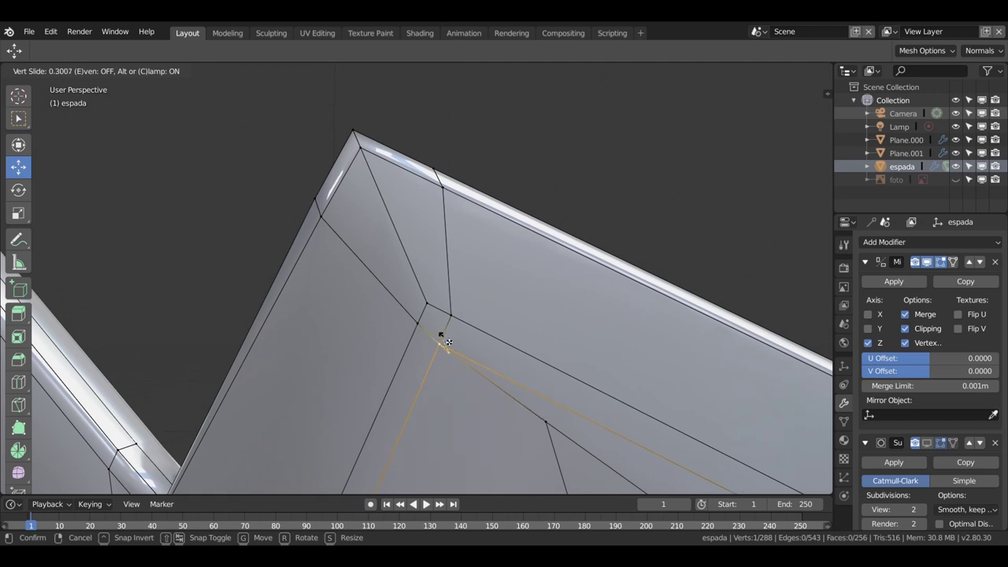
click(444, 340)
- Dissolve the two diagonal edges across the face and return to Object Mode
middle_drag(491, 387, 449, 243)
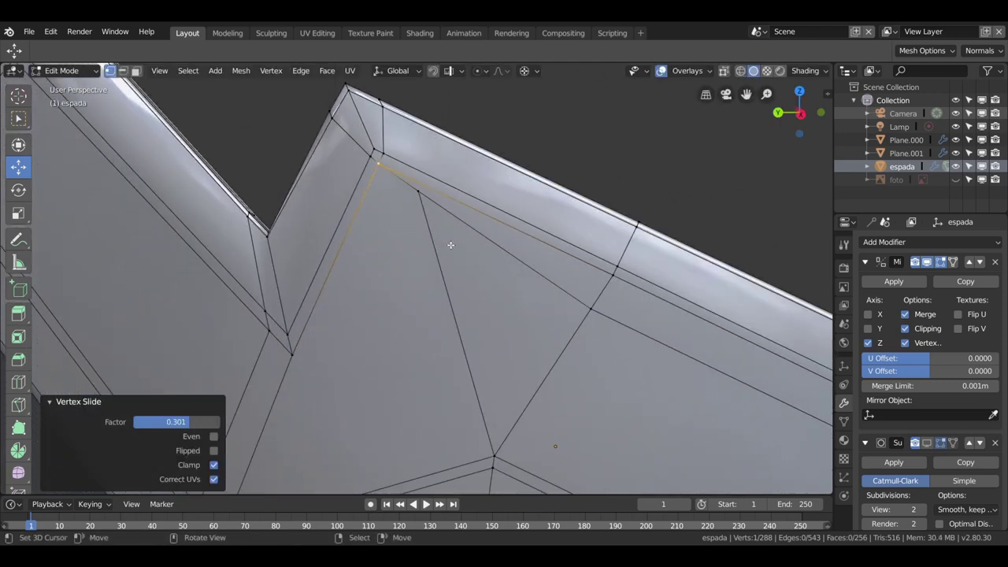
scroll(449, 243, up, 2)
click(123, 71)
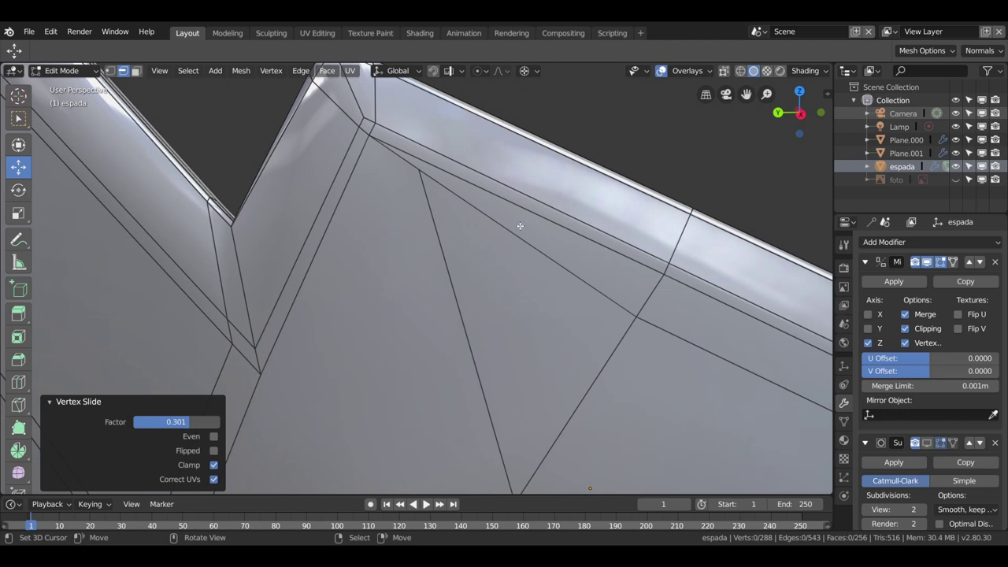
click(520, 226)
shift+click(452, 217)
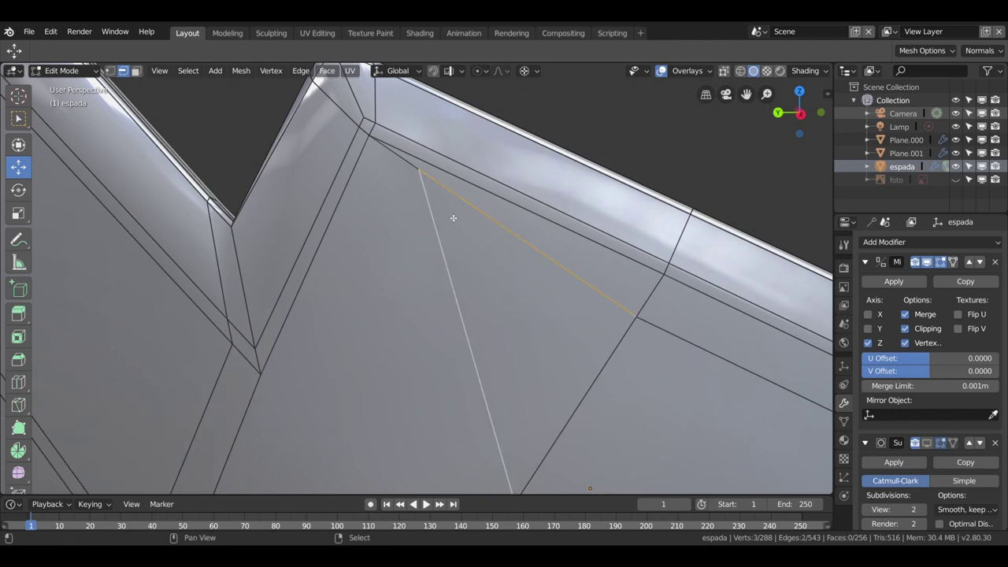
key(x)
click(402, 160)
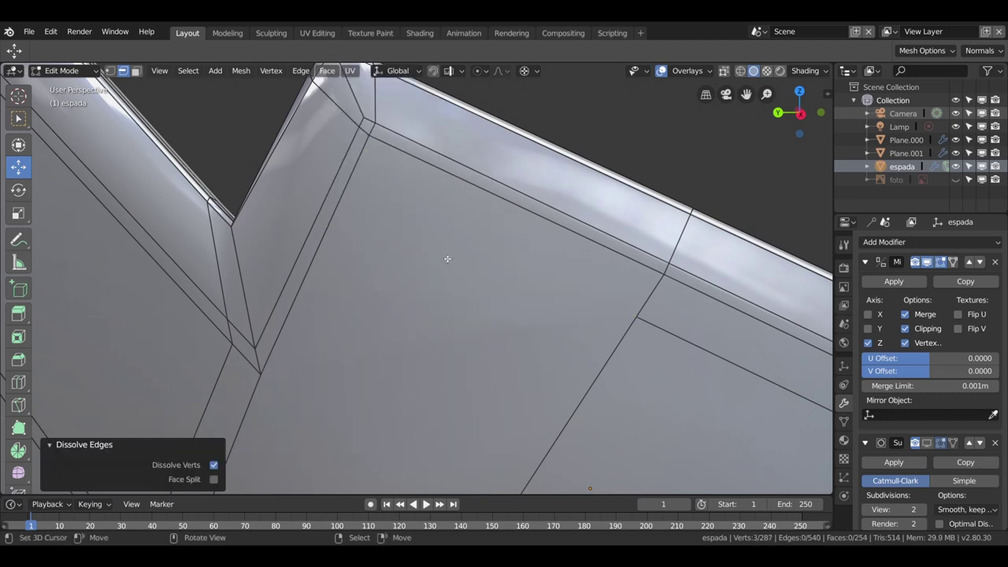
key(Tab)
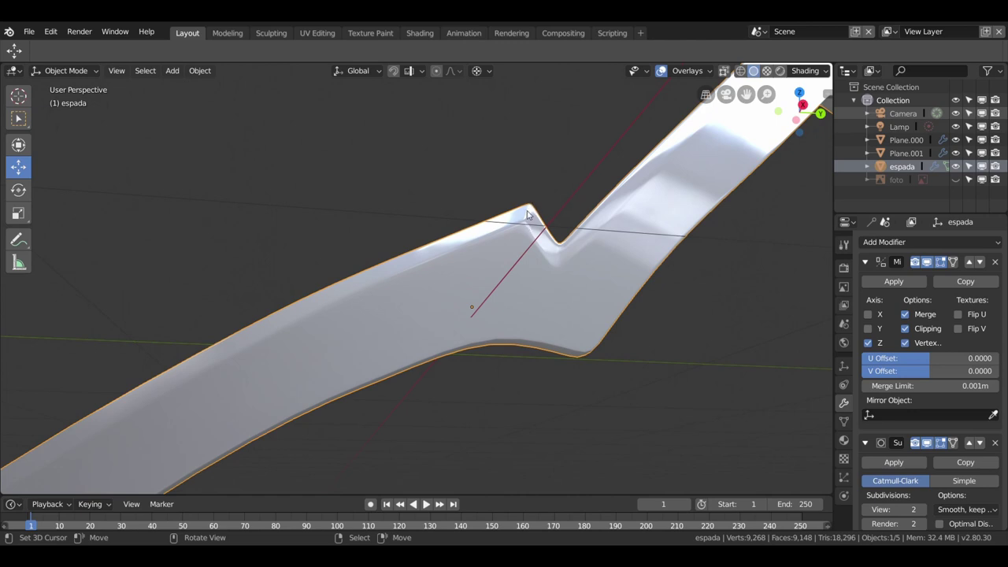
- Vertex-slide the corner vertex a little further toward the crossguard–blade corner
scroll(469, 291, down, 3)
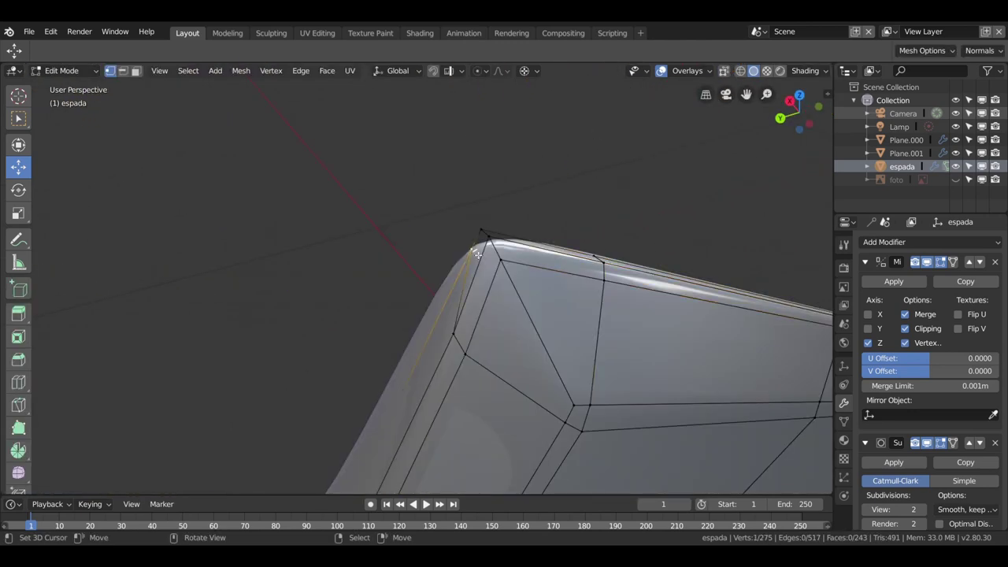
key(shift+v)
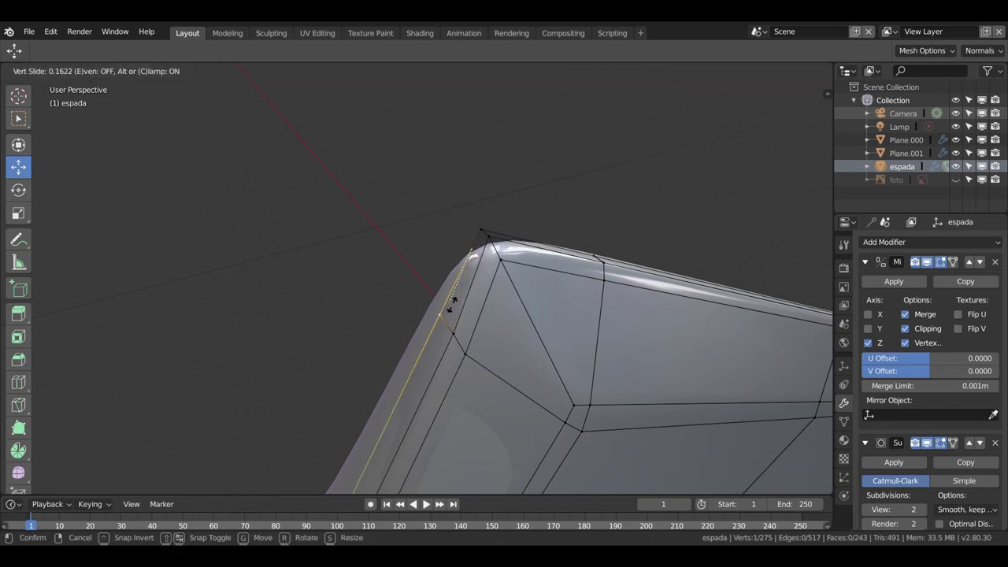
click(457, 318)
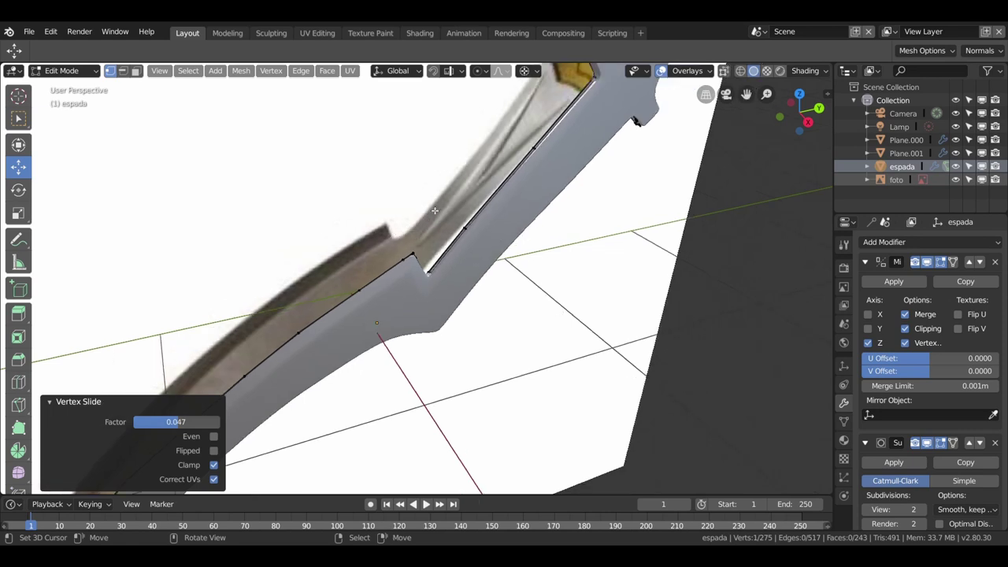
scroll(435, 211, up, 2)
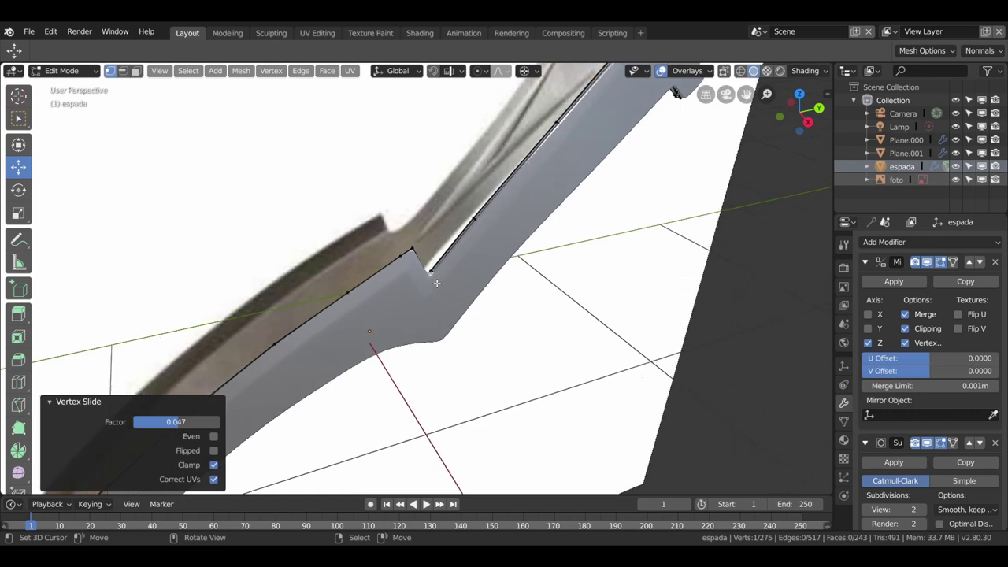
scroll(434, 210, up, 2)
- Slide an edge and a nearby vertex tight toward the blade notch corner
scroll(435, 210, up, 2)
middle_drag(435, 210, 443, 263)
shift+click(443, 262)
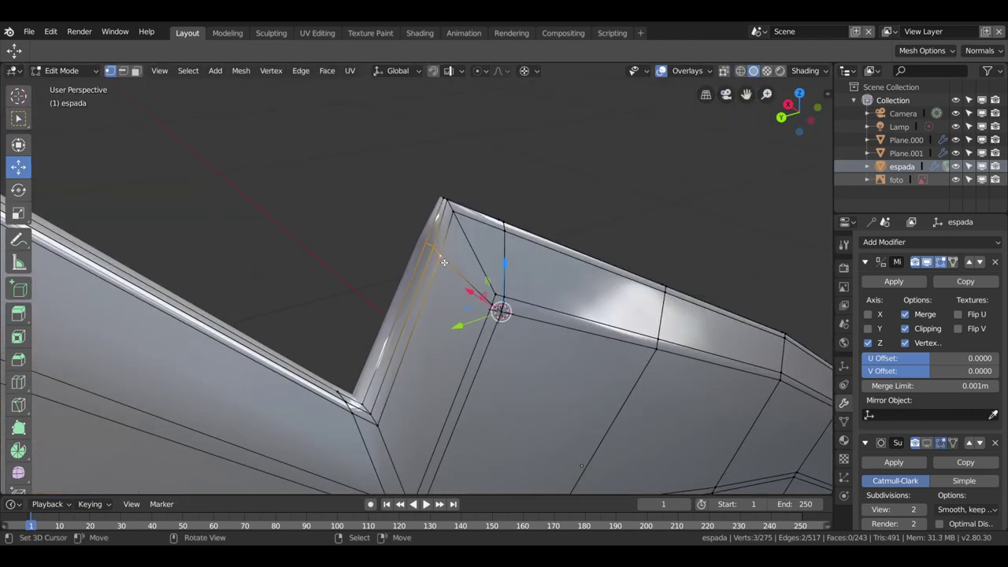
key(g)
key(g)
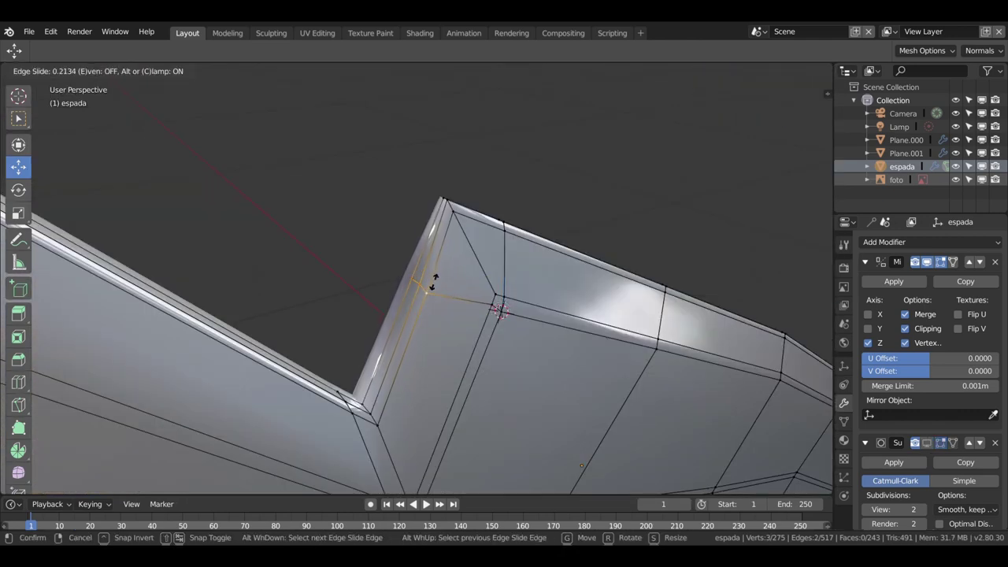
click(432, 283)
click(494, 304)
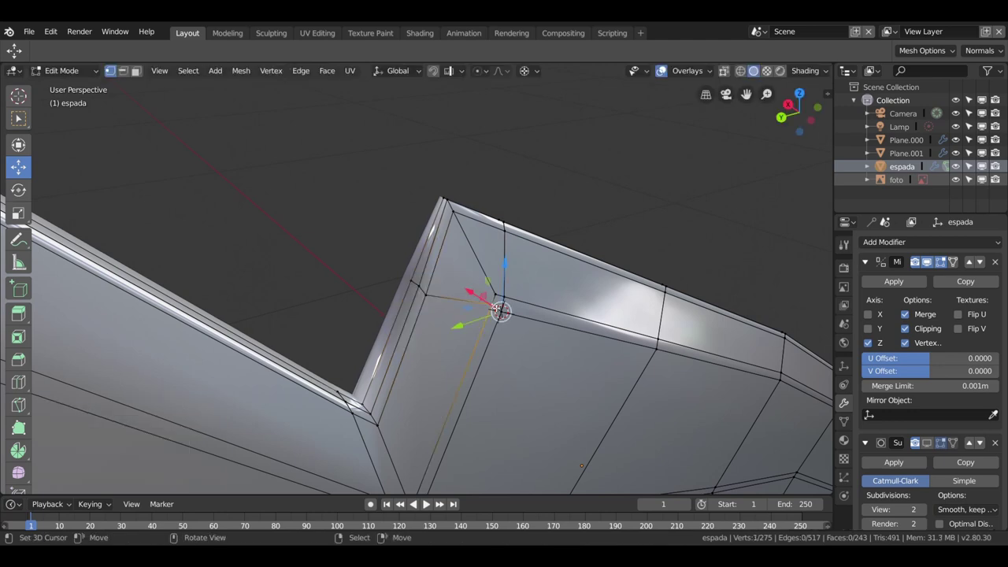
key(g)
key(g)
click(467, 310)
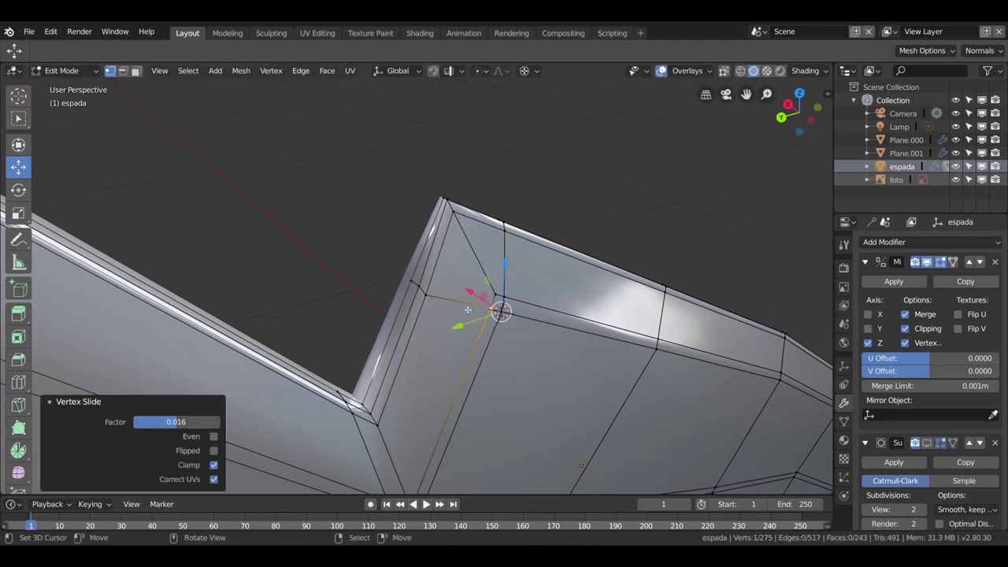
- Slide two edge loops along the blade's top edge tight toward that edge
alt+click(419, 288)
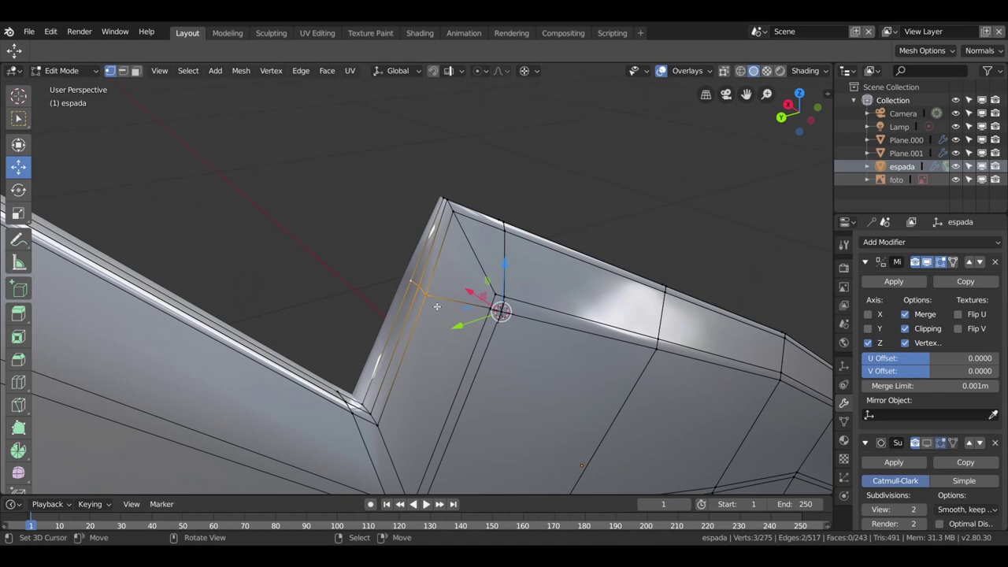
key(g)
key(g)
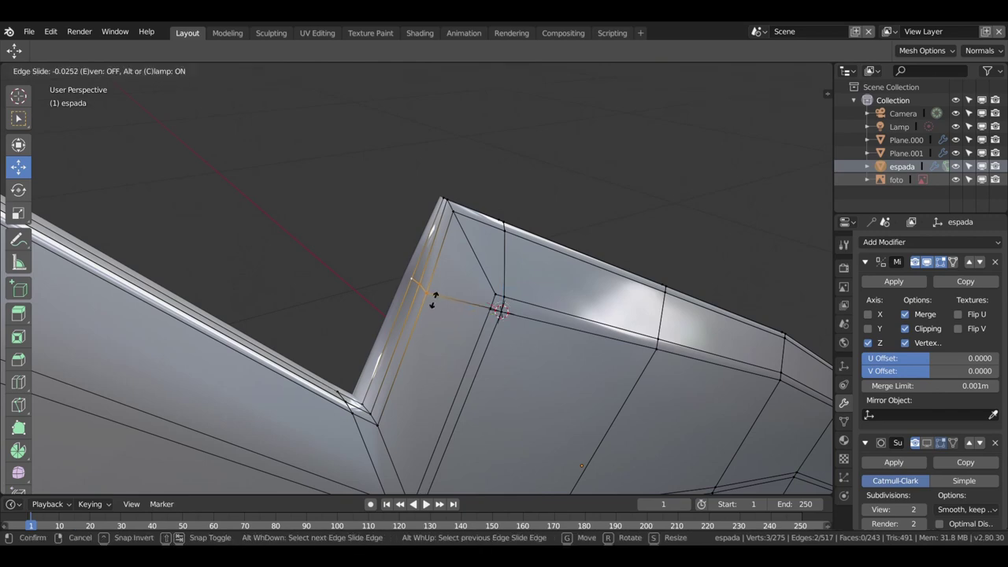
key(Escape)
key(ctrl+z)
mouse_move(432, 297)
middle_down()
mouse_move(436, 344)
mouse_move(457, 301)
mouse_move(455, 338)
mouse_move(437, 341)
middle_up()
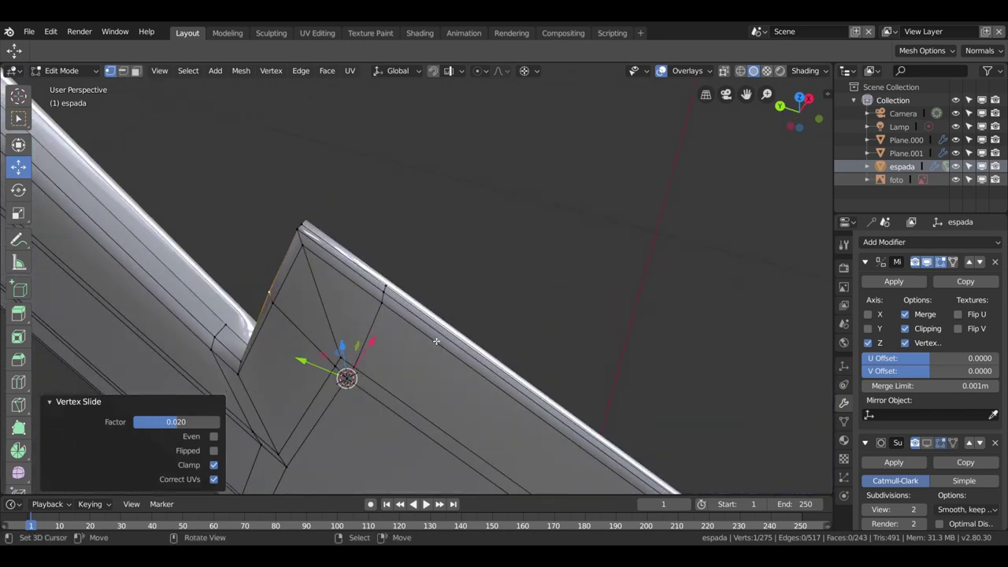
alt+click(397, 289)
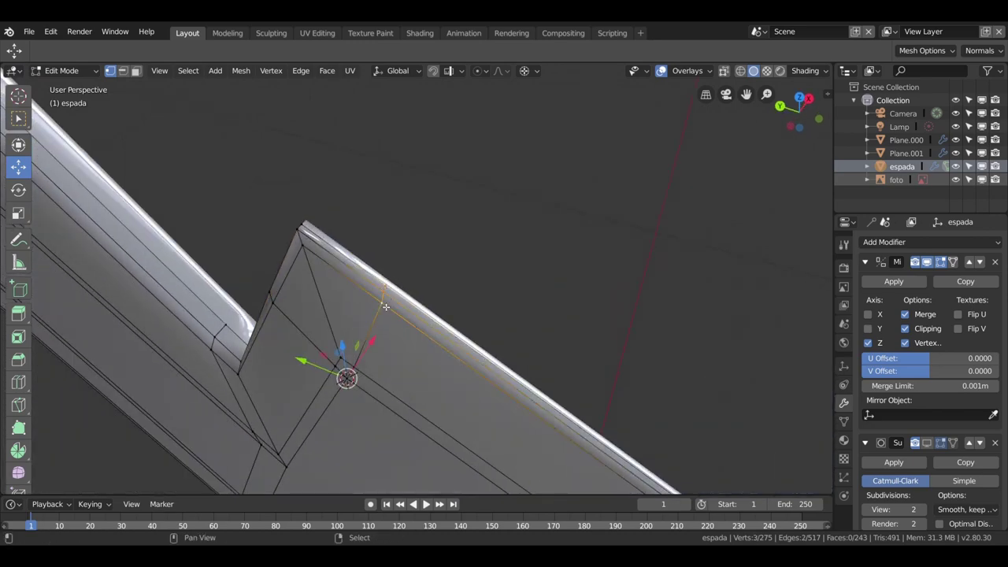
key(g)
key(g)
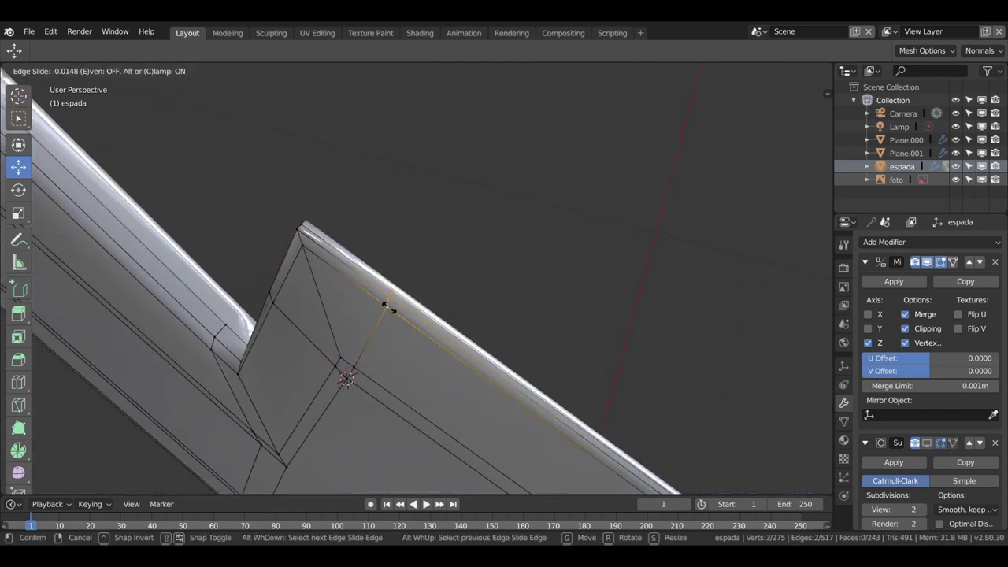
click(396, 298)
alt+click(394, 296)
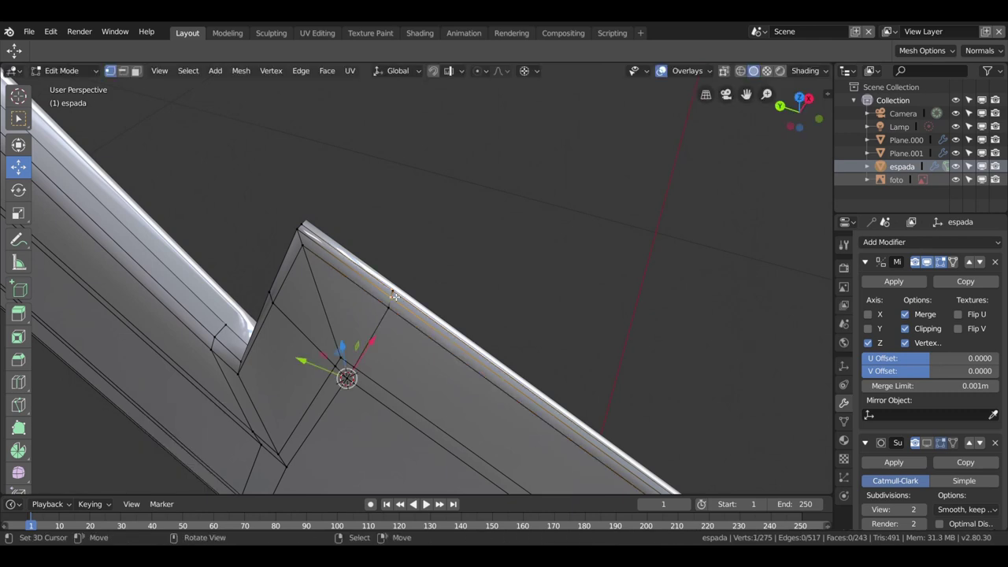
key(shift+v)
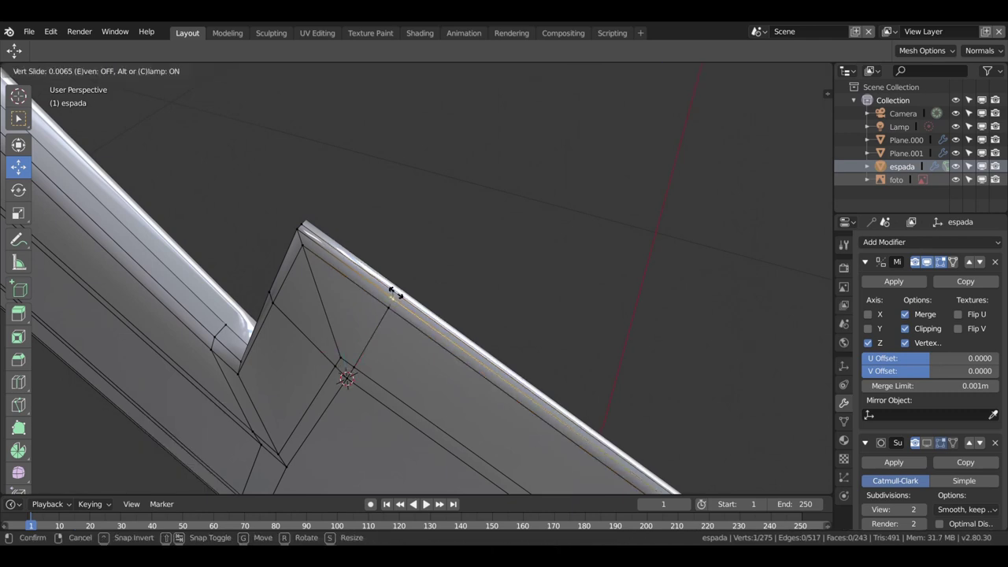
click(397, 296)
- Slide a single top-edge vertex and check the corner against the reference image
middle_drag(398, 297, 371, 328)
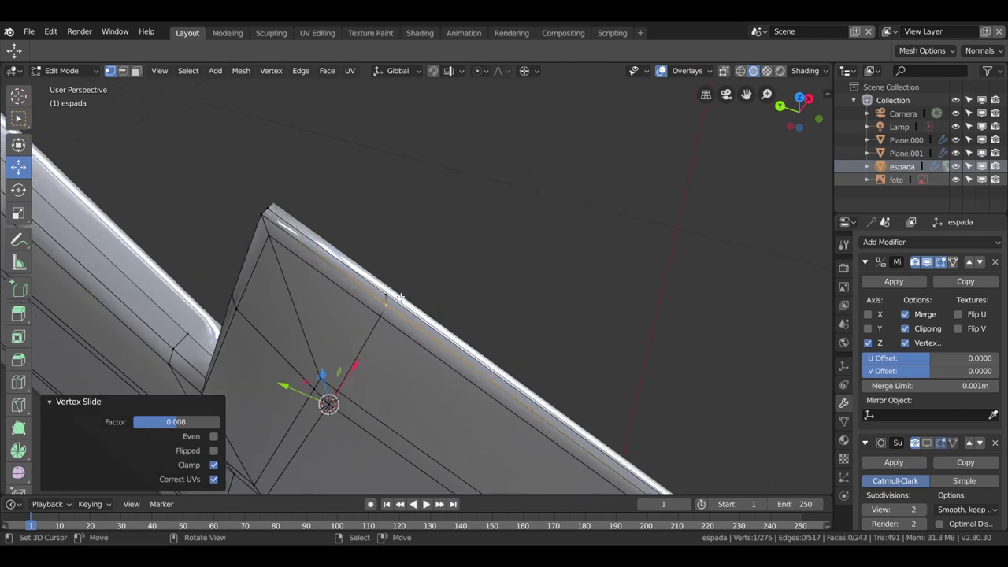
click(363, 309)
key(shift+v)
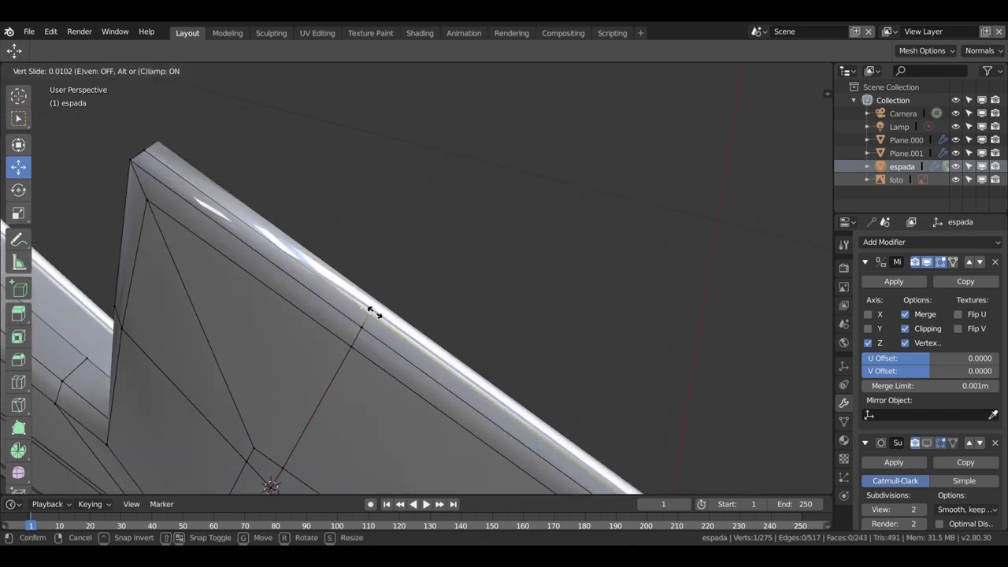
click(378, 316)
mouse_move(378, 317)
middle_down()
mouse_move(426, 340)
mouse_move(474, 274)
middle_up()
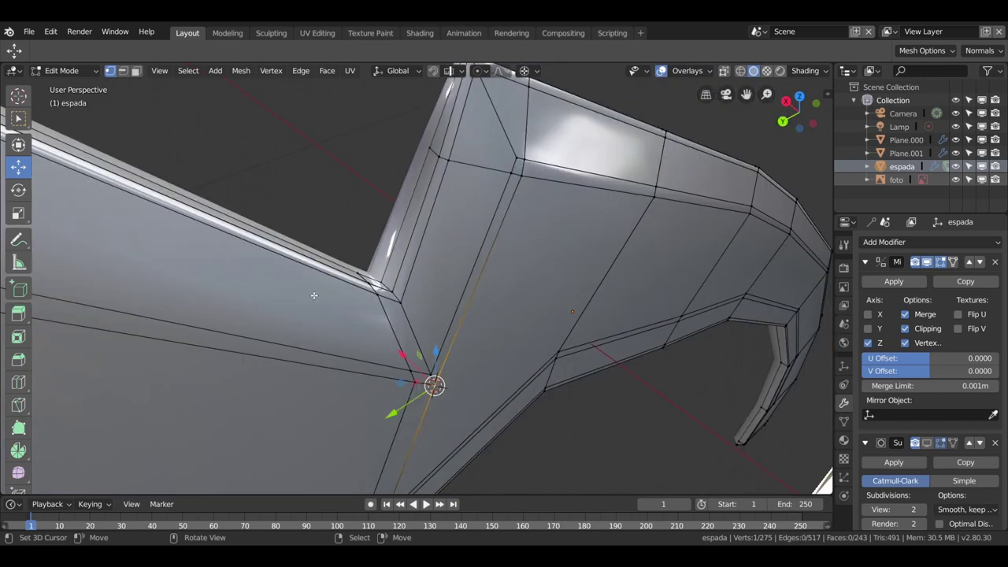
scroll(312, 332, down, 2)
mouse_move(312, 333)
middle_down()
mouse_move(371, 337)
mouse_move(343, 325)
middle_up()
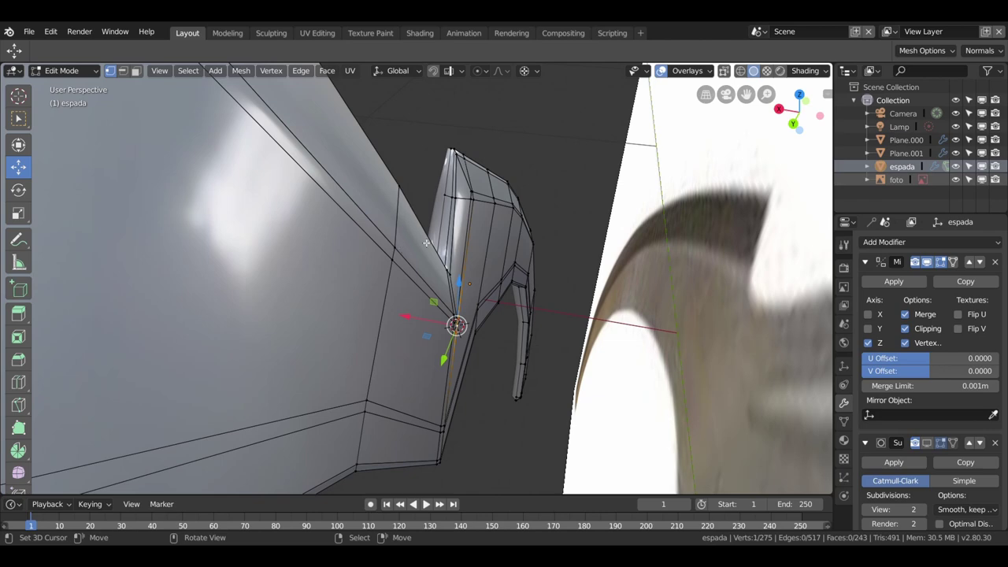
scroll(401, 248, up, 2)
scroll(399, 306, up, 3)
scroll(398, 306, up, 2)
scroll(398, 306, down, 5)
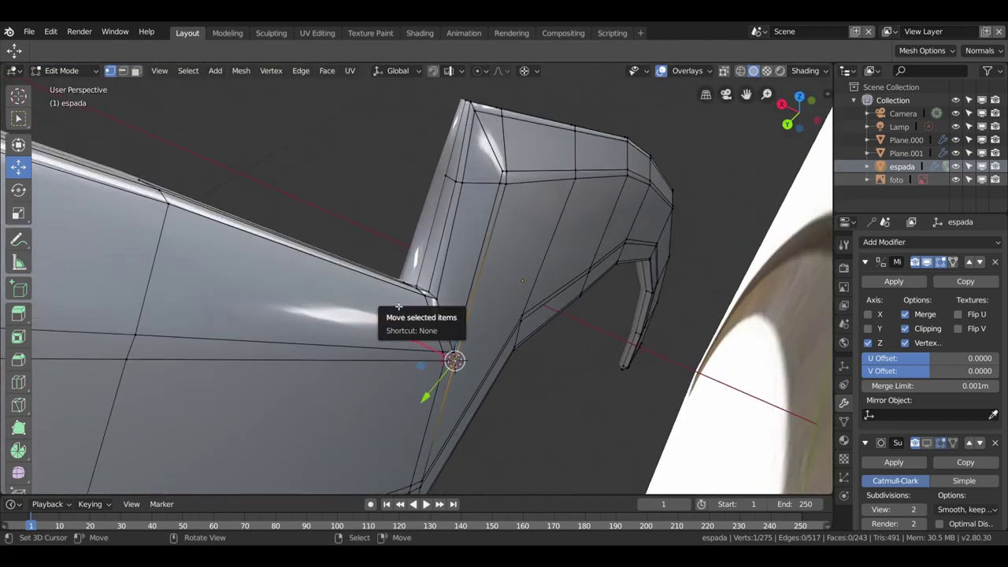
scroll(399, 306, up, 2)
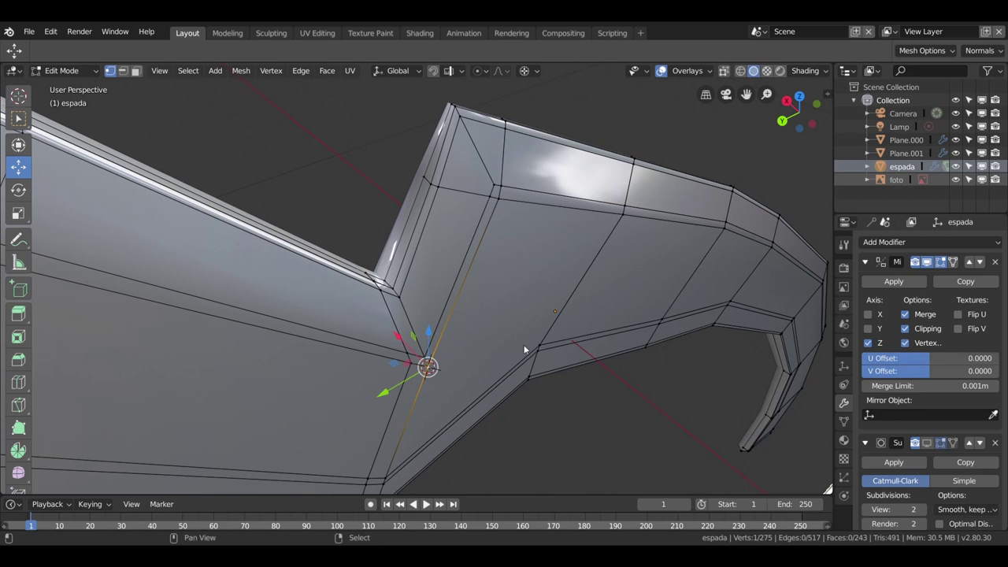
- Snap the 3D cursor onto the selected corner vertex
key(shift+s)
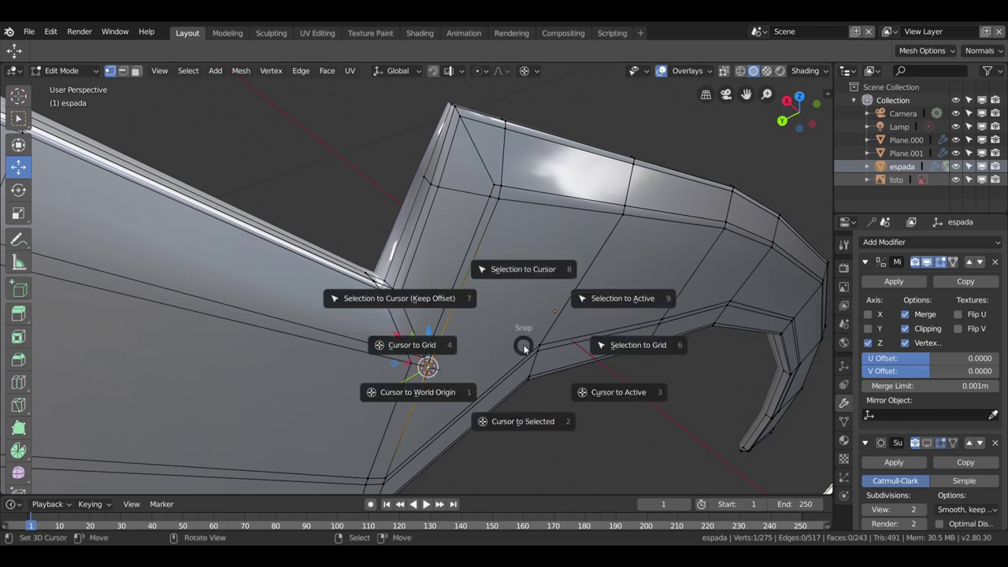
click(524, 425)
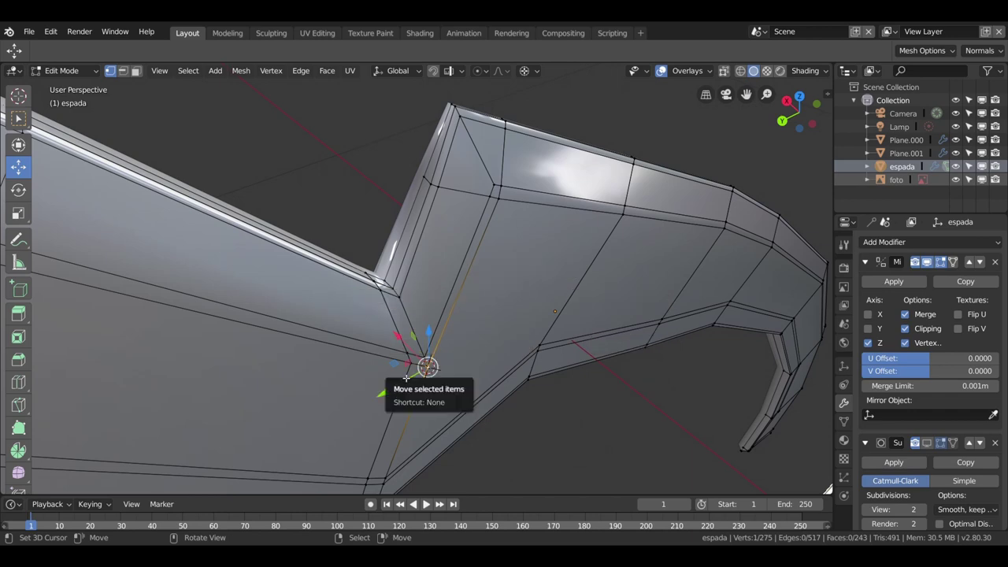
mouse_move(408, 378)
middle_down()
mouse_move(369, 378)
mouse_move(583, 370)
mouse_move(420, 371)
mouse_move(413, 364)
mouse_move(433, 347)
middle_up()
scroll(414, 365, up, 5)
scroll(413, 365, down, 5)
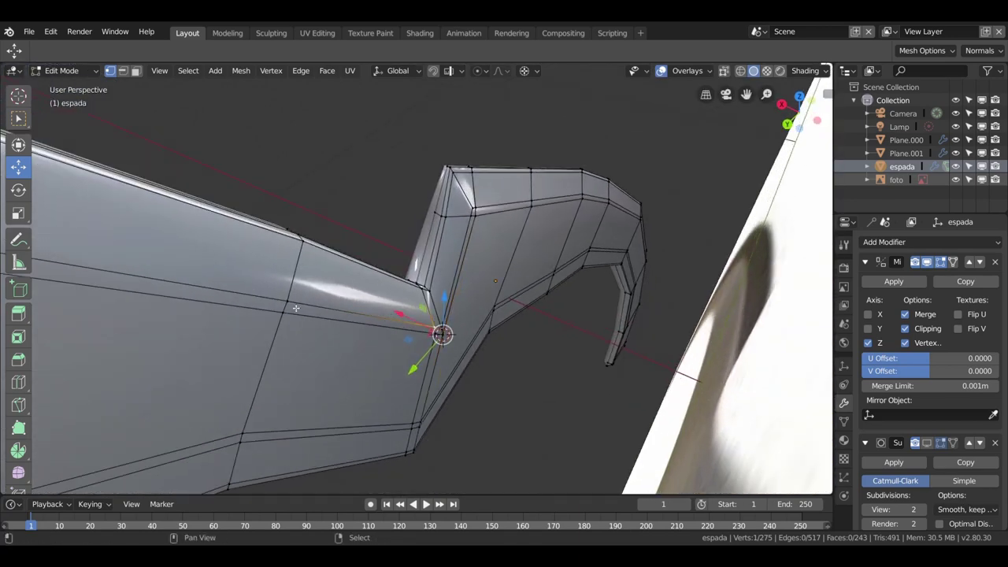
middle_drag(295, 308, 259, 307)
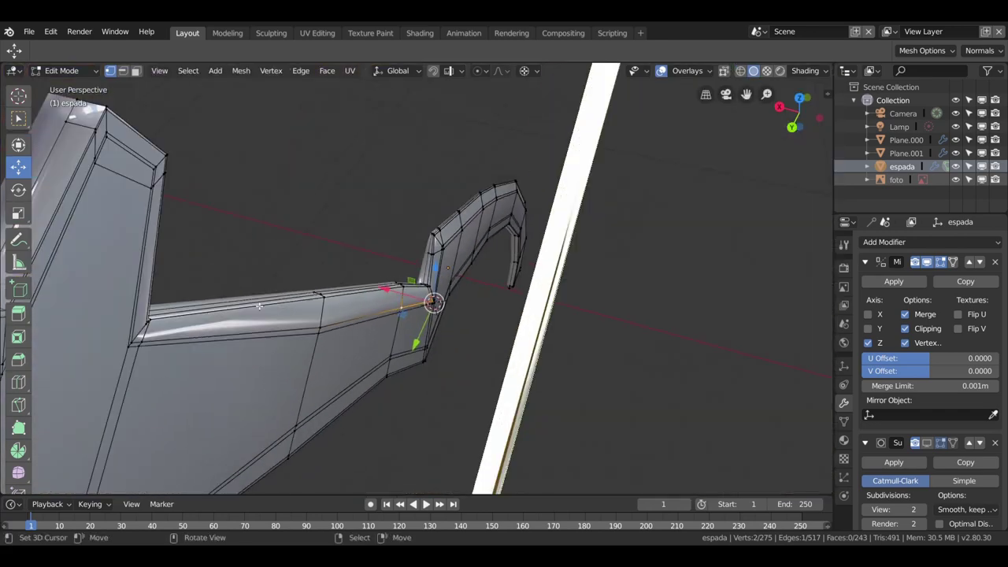
- Select the lower blade edge up to the corner and scale it to 0 along X
shift+right_click(145, 342)
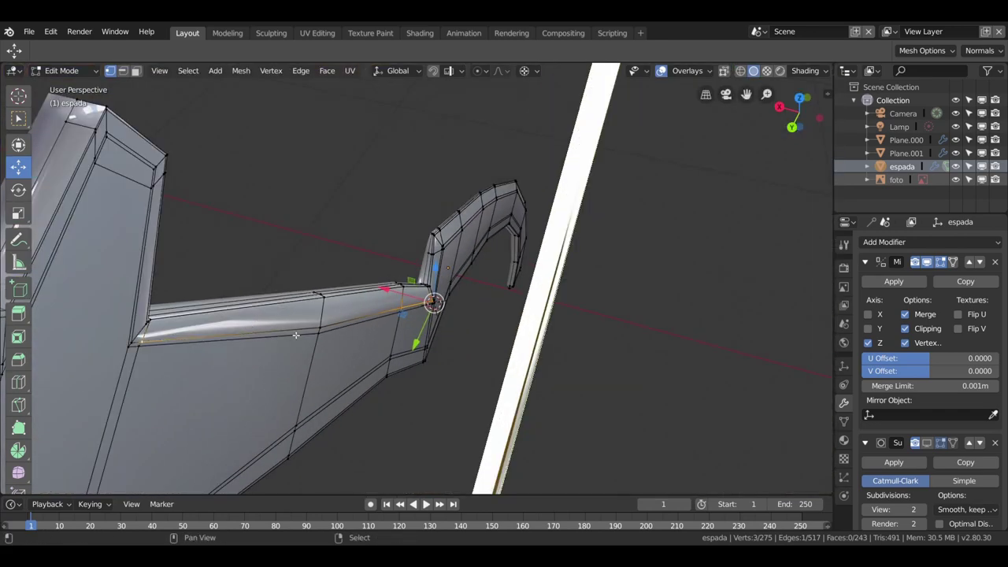
shift+right_click(320, 330)
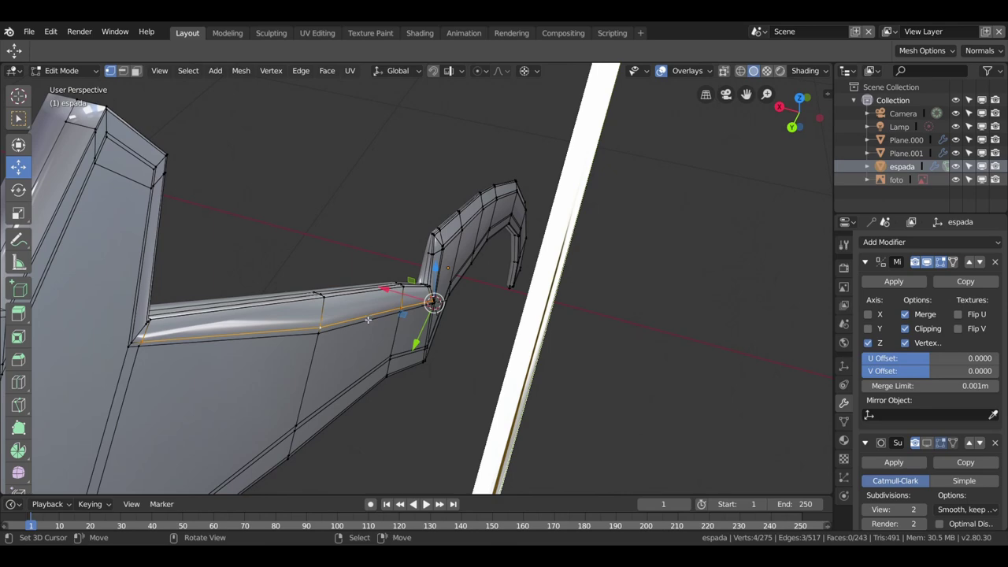
middle_drag(367, 319, 382, 293)
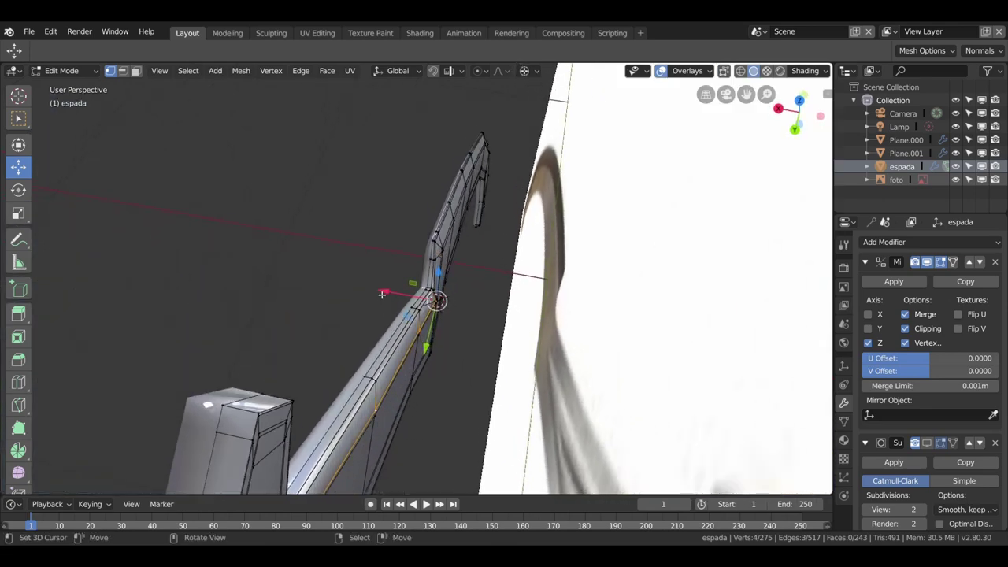
key(s)
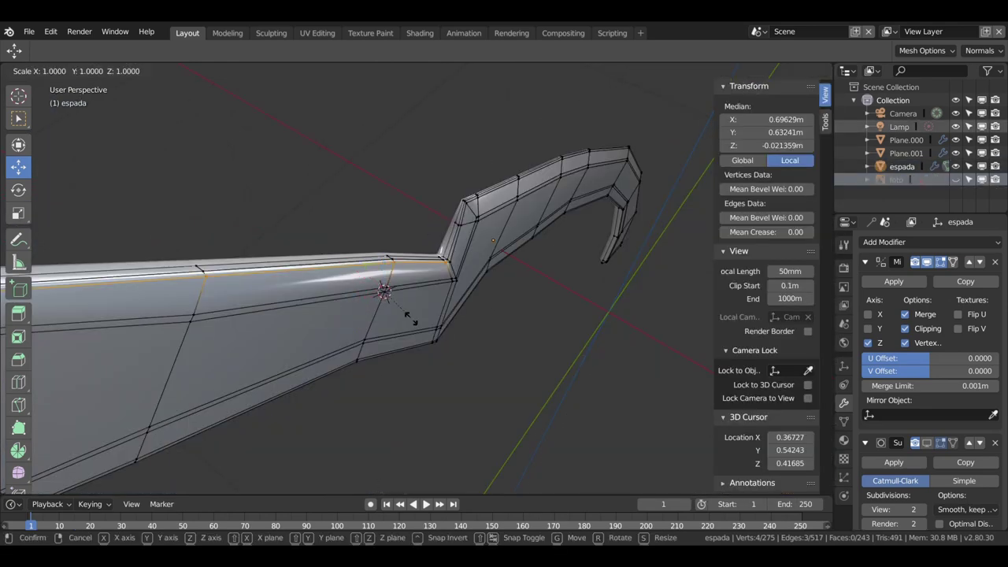
key(x)
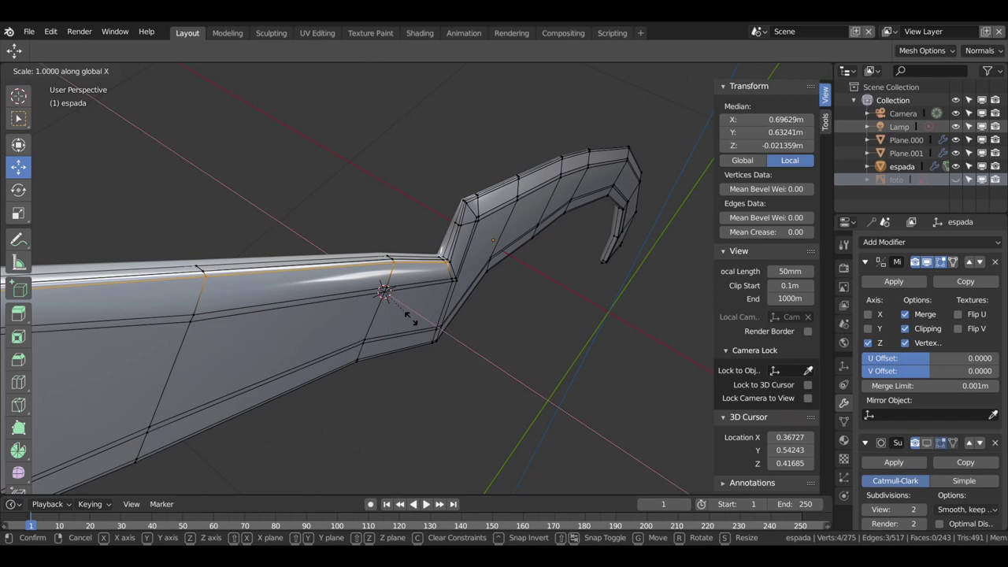
text(0)
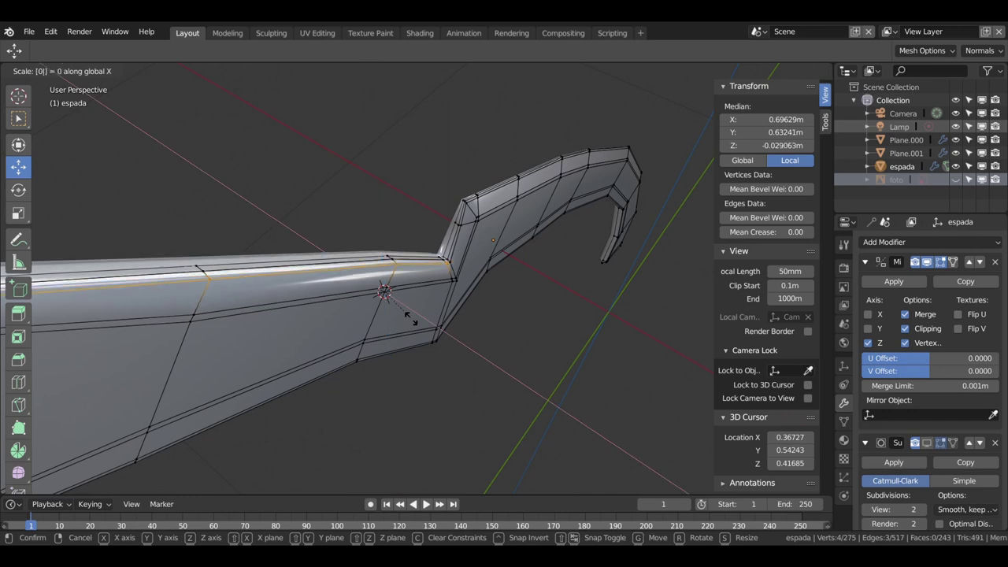
key(Return)
middle_drag(410, 317, 423, 264)
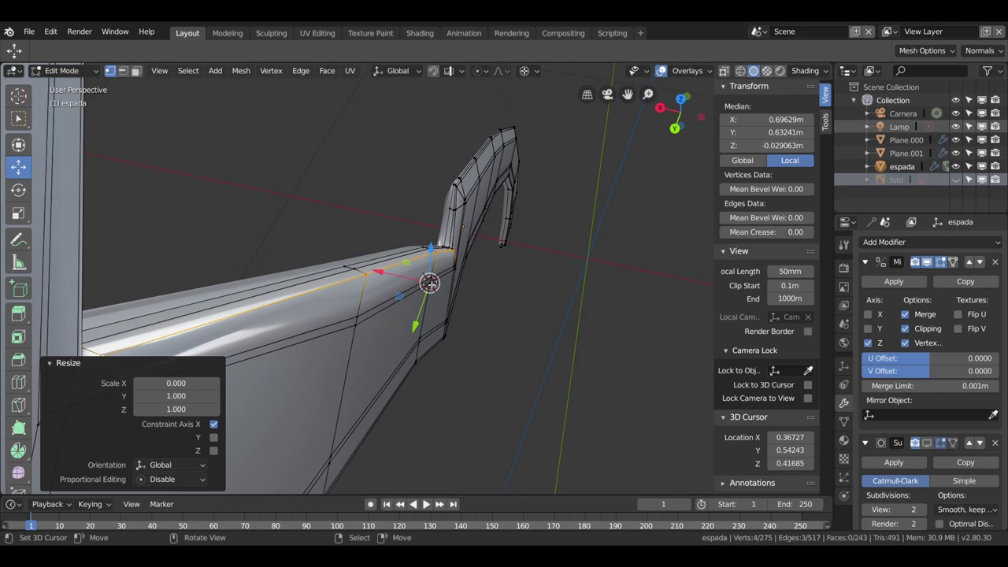
middle_drag(400, 310, 371, 265)
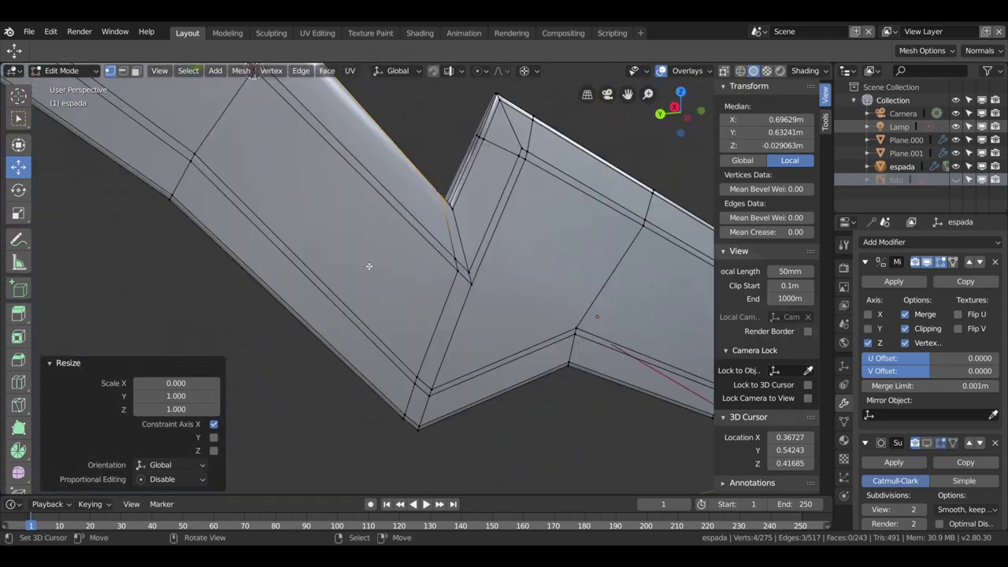
mouse_move(419, 236)
middle_down()
mouse_move(412, 268)
mouse_move(379, 267)
mouse_move(401, 235)
middle_up()
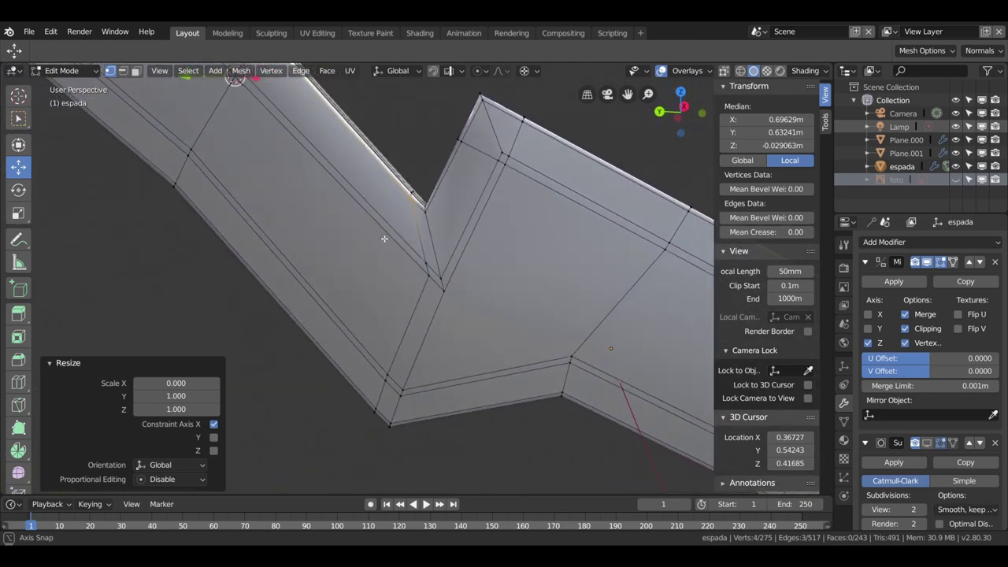
middle_drag(401, 234, 402, 260)
- Snap the 3D cursor onto a vertex on the upper blade edge
click(408, 241)
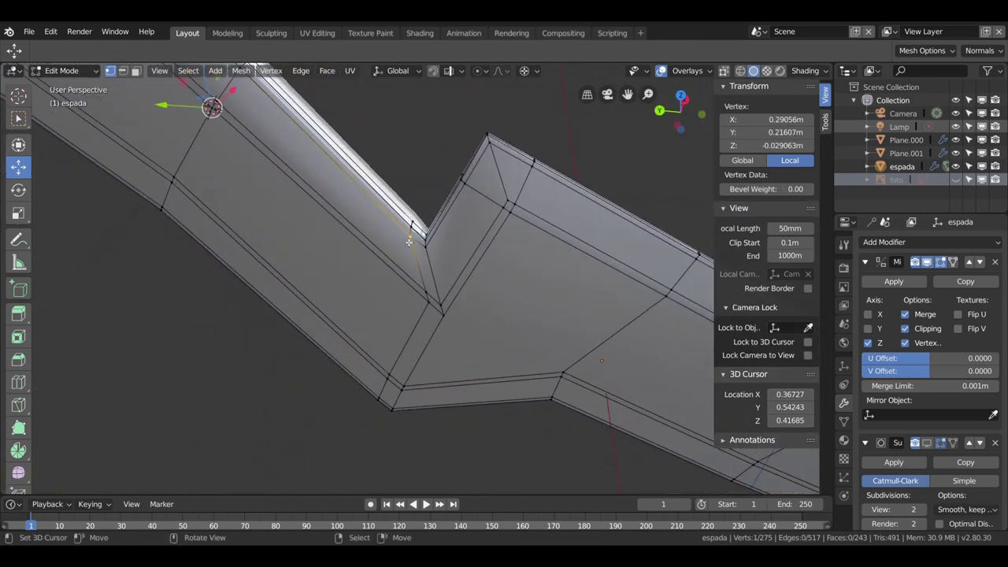
scroll(323, 175, down, 2)
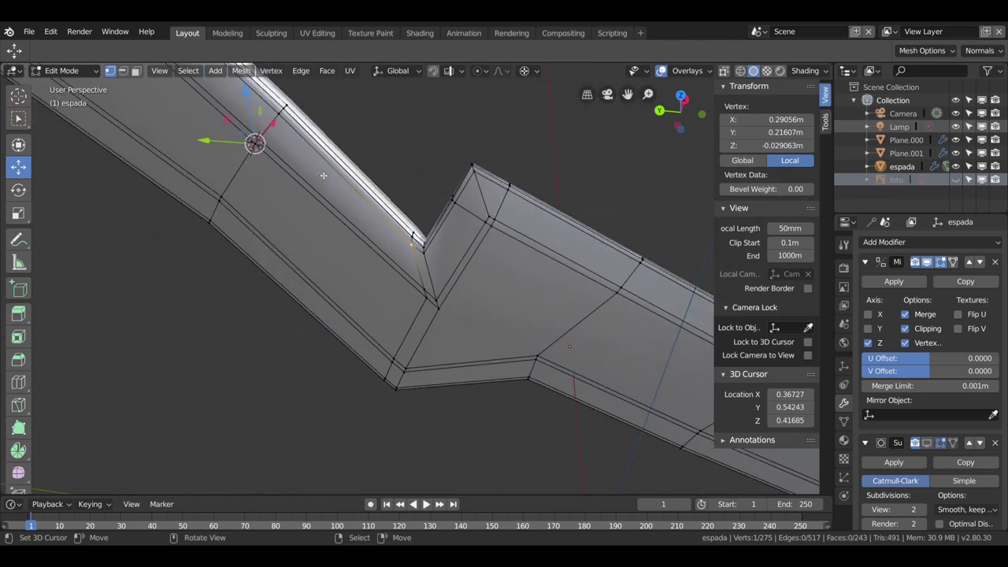
click(286, 119)
middle_drag(327, 205, 332, 208)
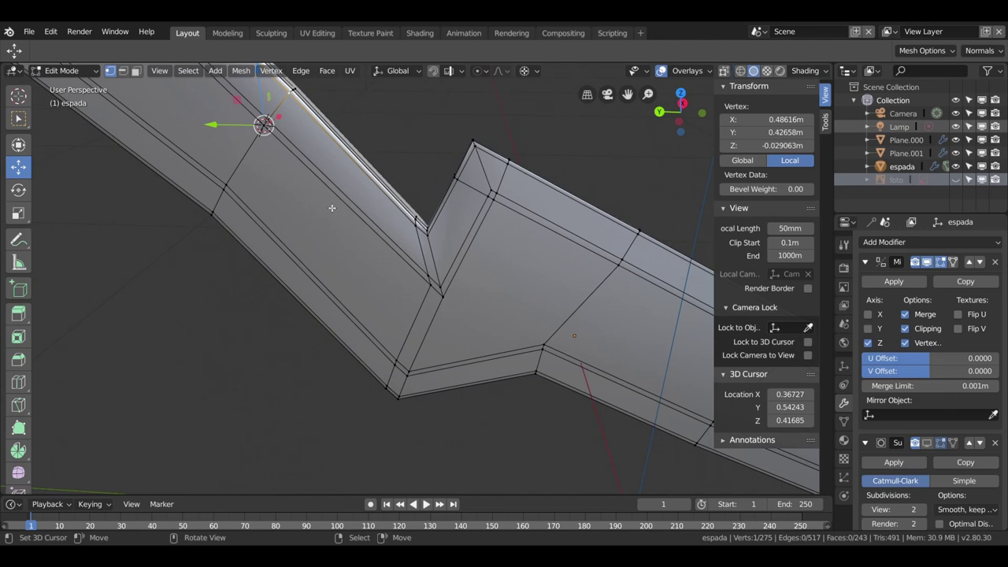
key(shift+s)
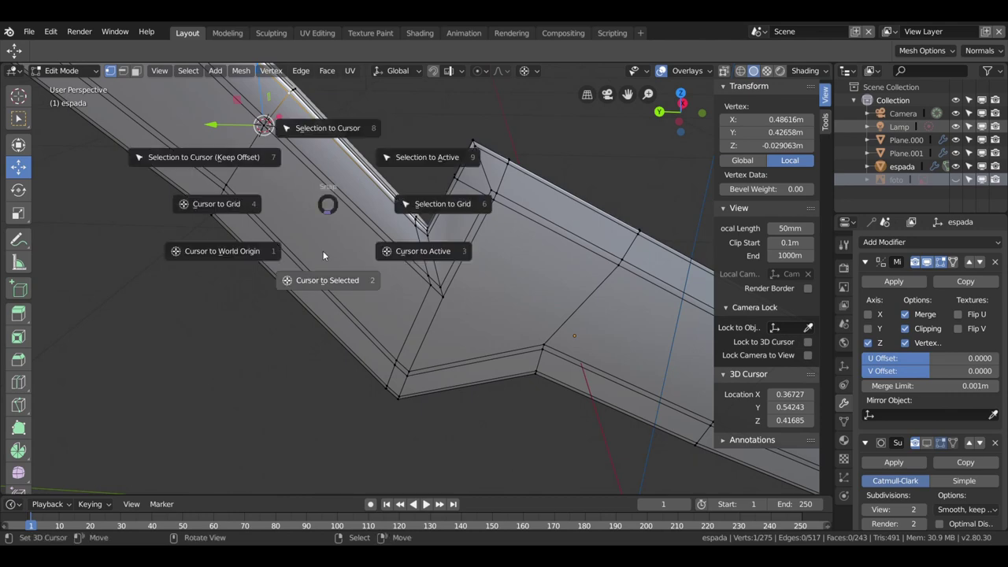
click(327, 292)
mouse_move(328, 292)
middle_down()
mouse_move(355, 253)
mouse_move(427, 286)
middle_up()
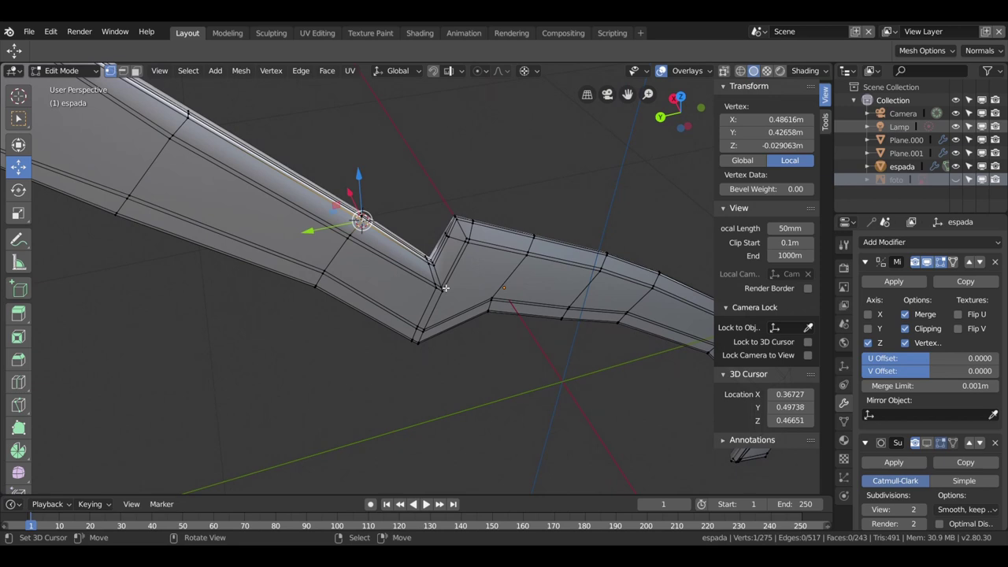
- Select the row of blade edge vertices and scale them to 0 along X
shift+click(350, 234)
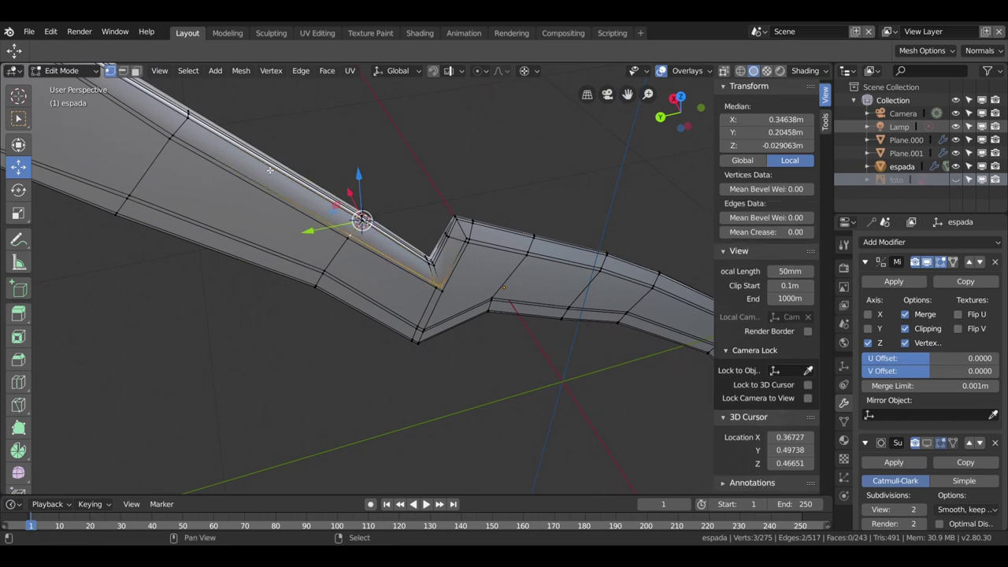
scroll(181, 130, down, 2)
shift+click(166, 119)
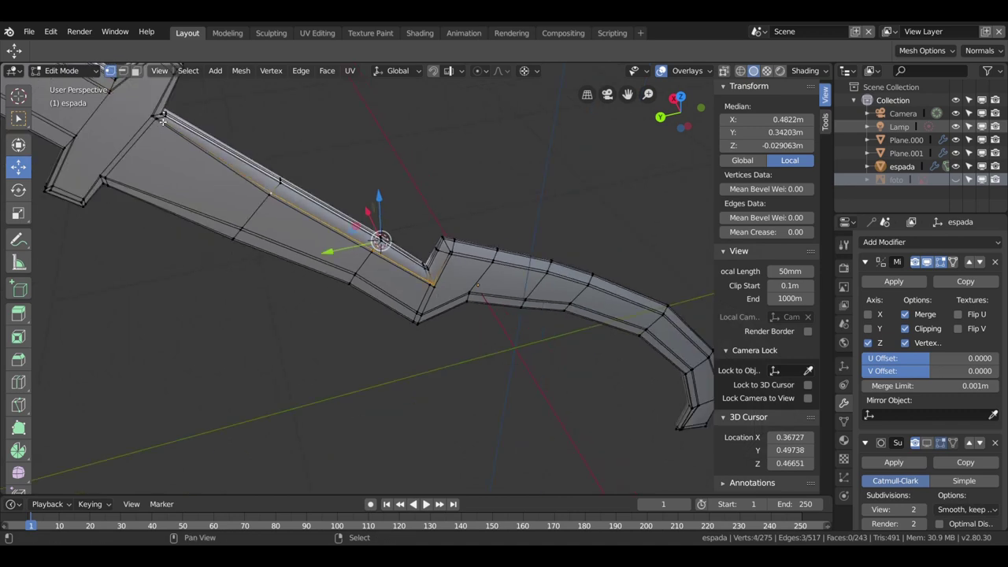
shift+click(163, 118)
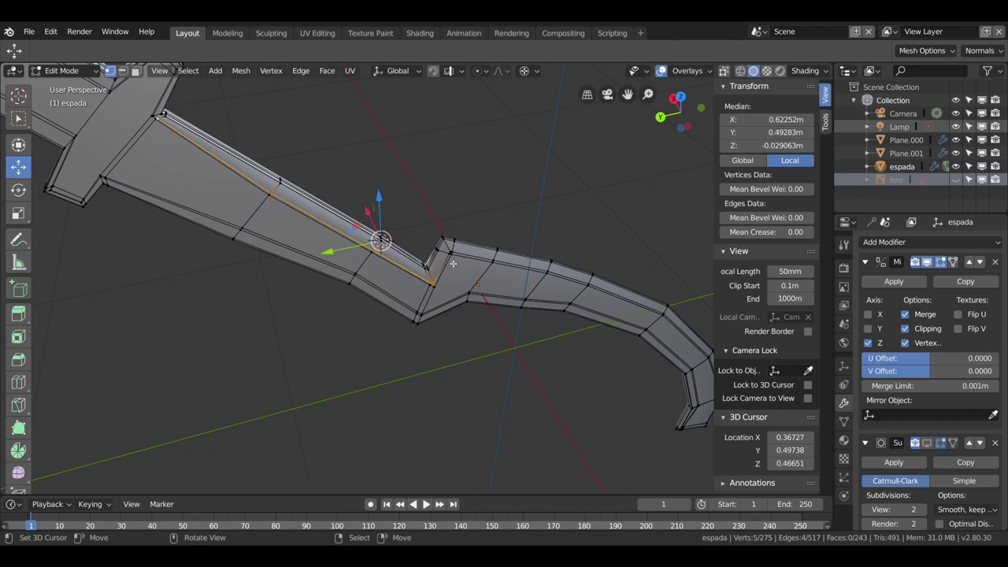
scroll(378, 283, up, 1)
scroll(390, 284, up, 4)
scroll(406, 285, up, 3)
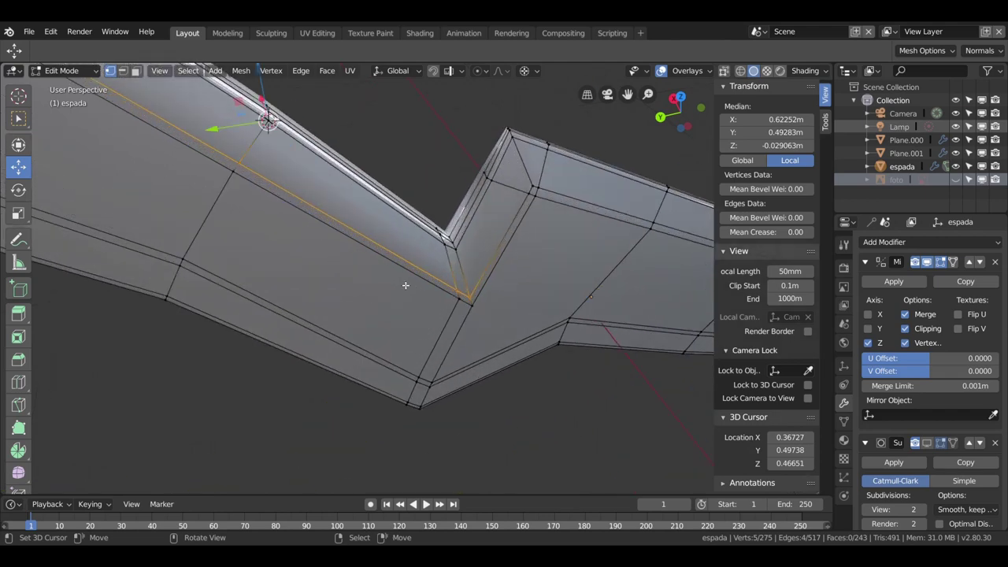
key(s)
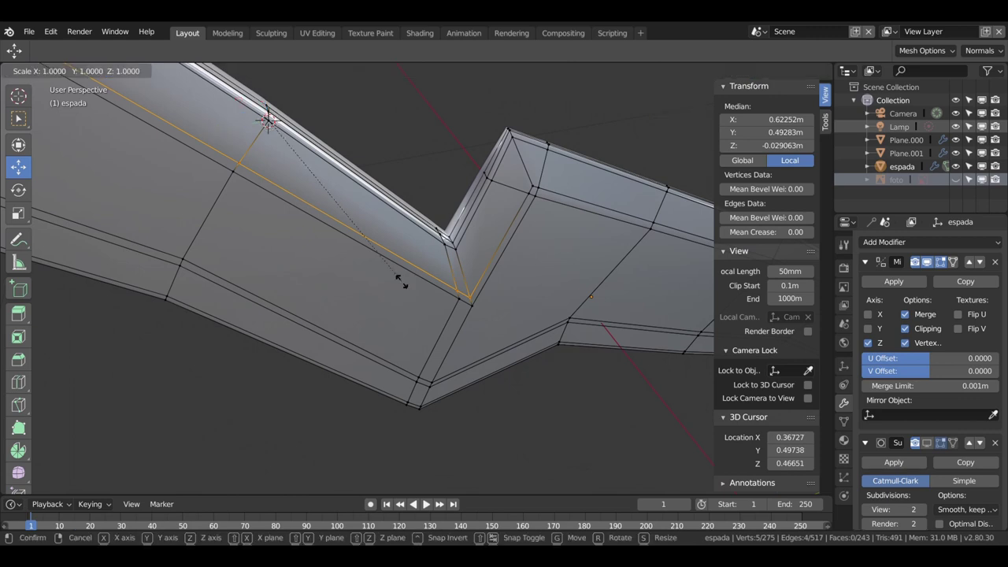
key(x)
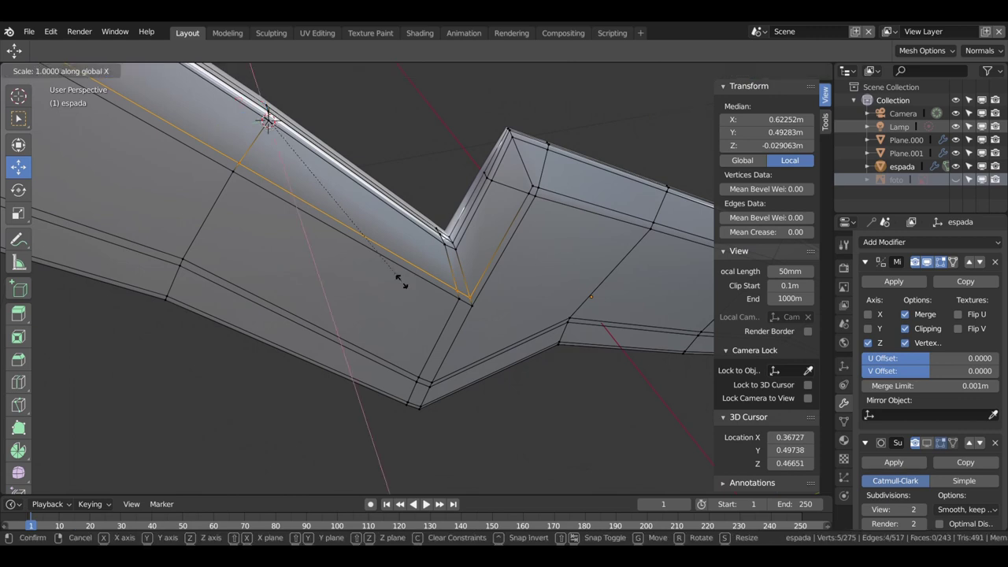
text(0)
key(Return)
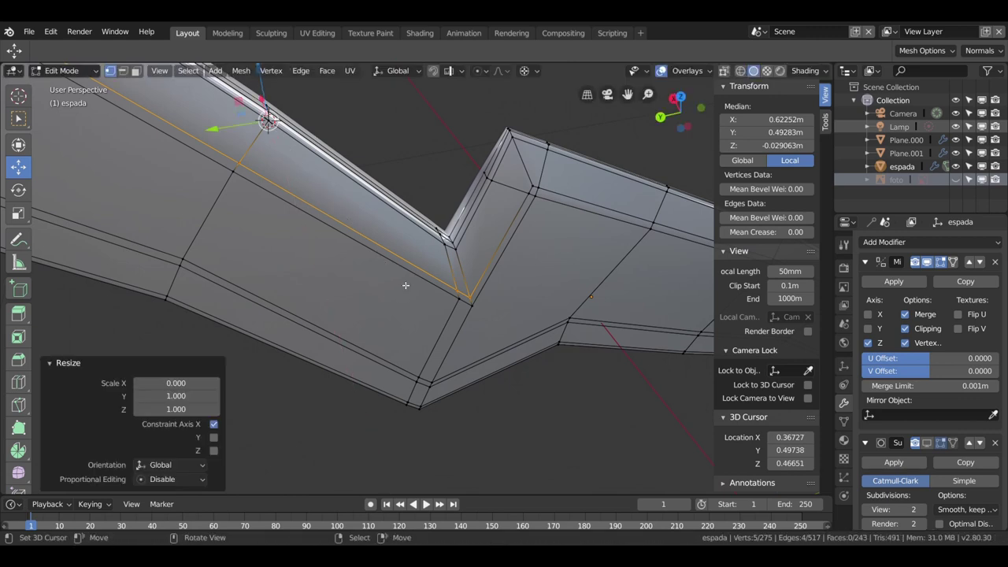
mouse_move(406, 285)
middle_down()
mouse_move(519, 312)
mouse_move(465, 226)
middle_up()
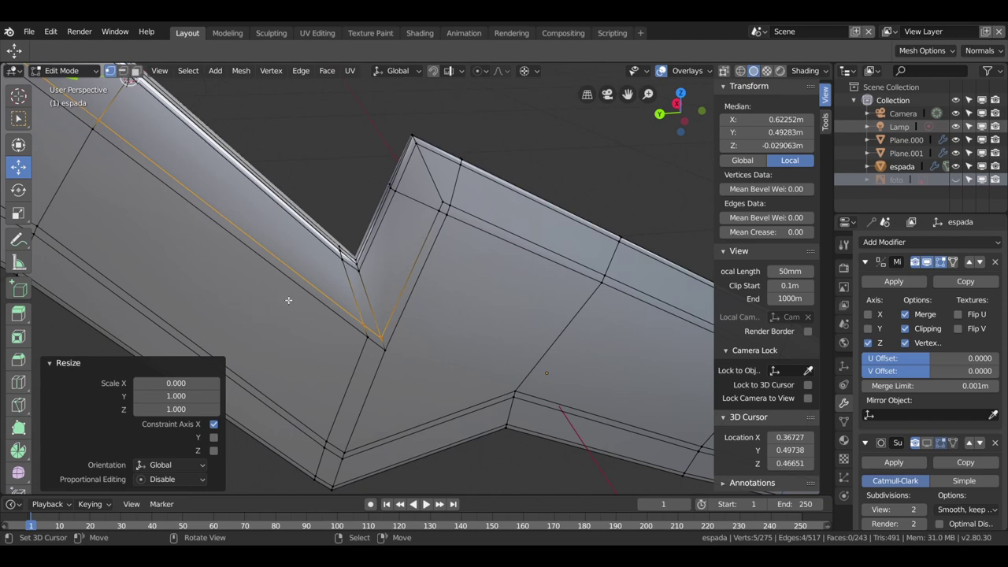
middle_drag(288, 301, 389, 316)
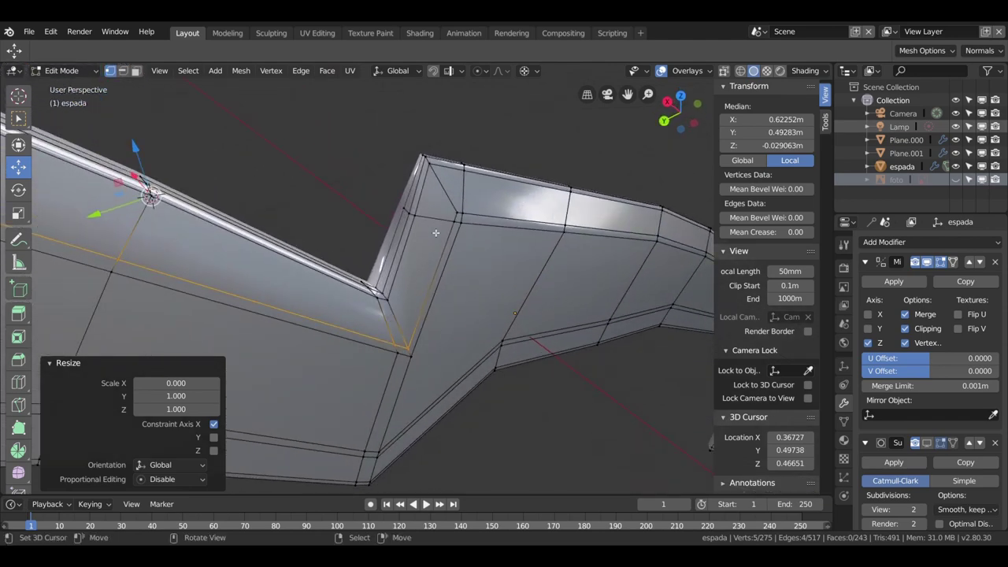
- Snap the cursor to an upper blade vertex, then flatten the four-vertex corner face to X scale 0
click(120, 264)
key(shift+s)
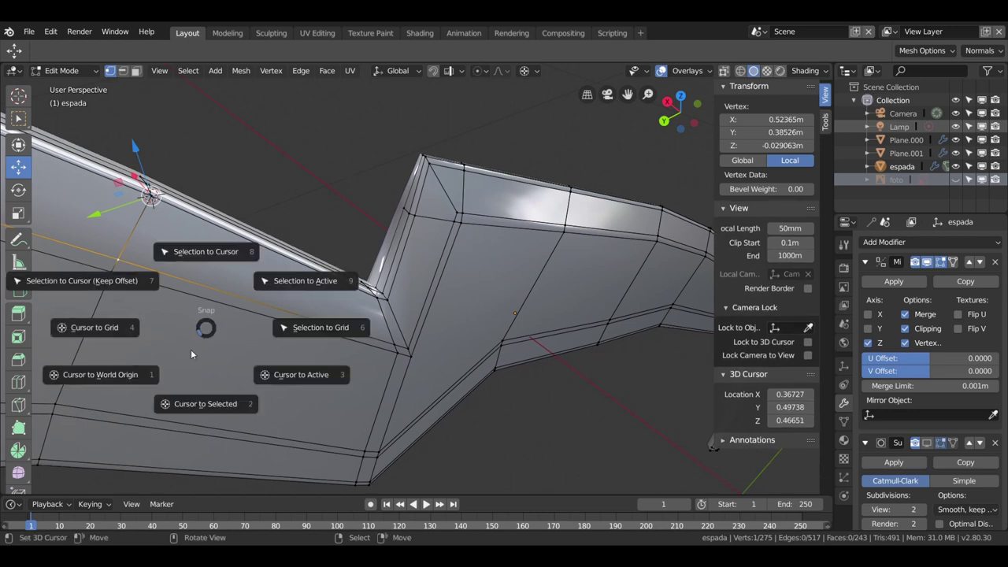
click(197, 404)
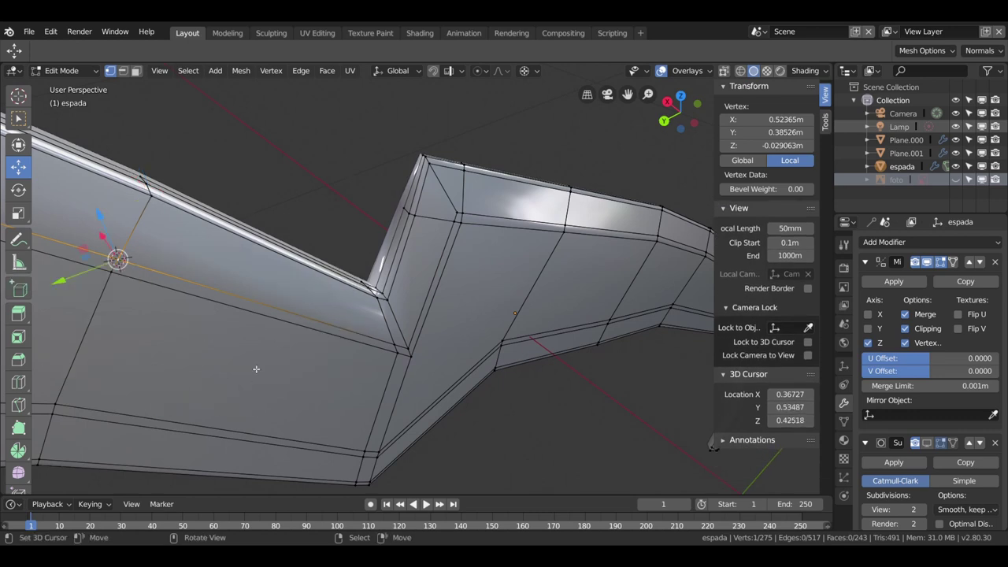
click(425, 219)
shift+click(456, 225)
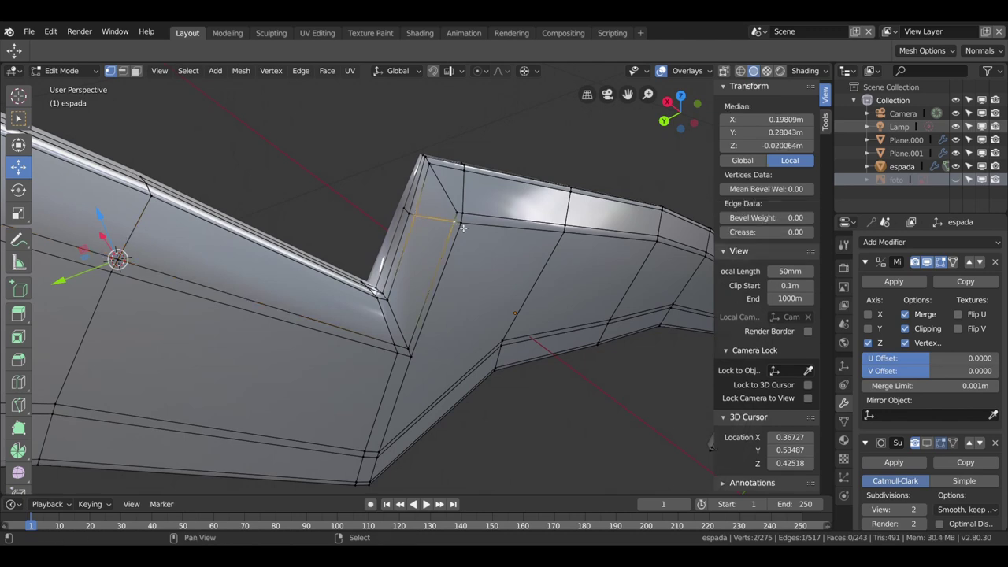
shift+click(414, 347)
shift+click(393, 303)
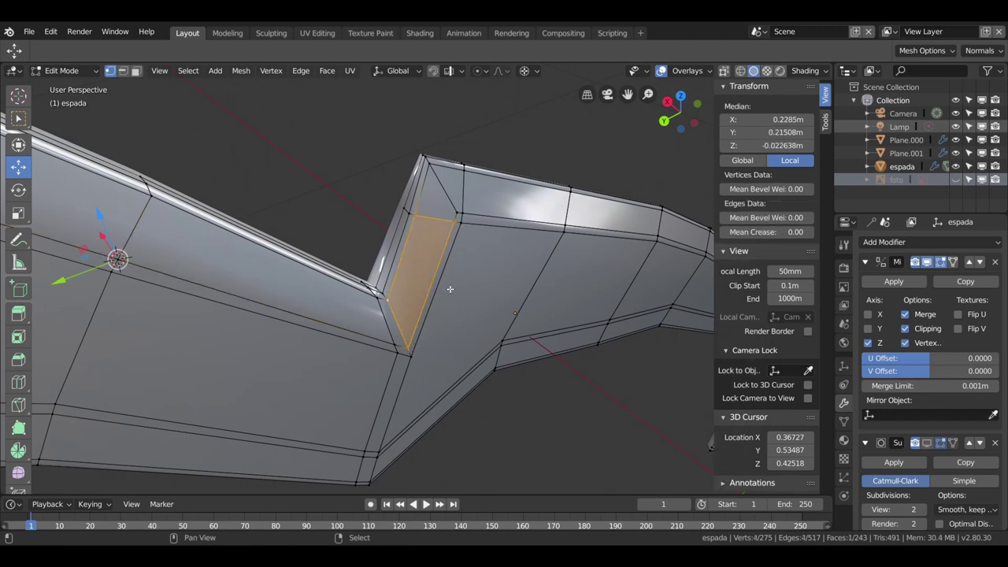
text(sx)
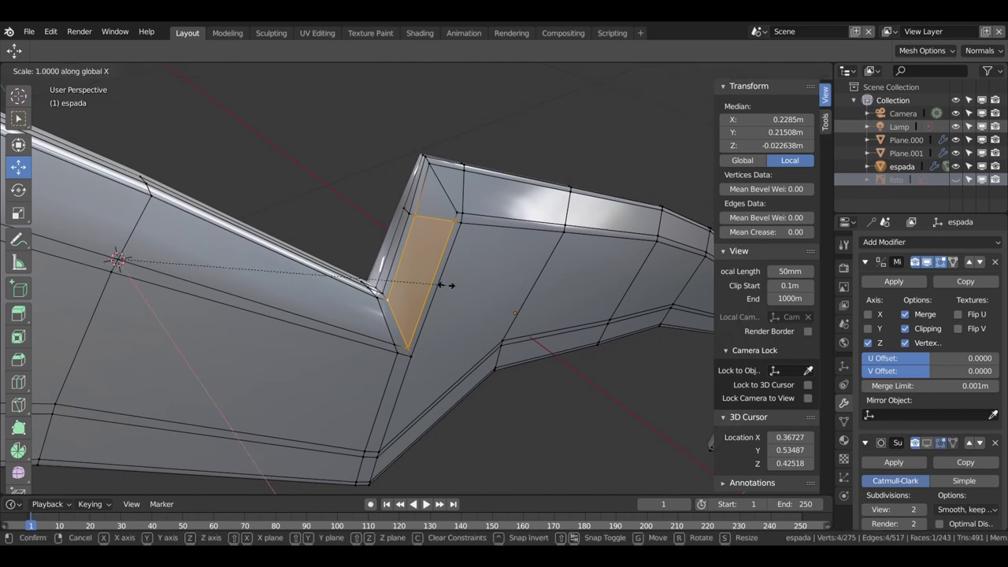
text(0)
key(Return)
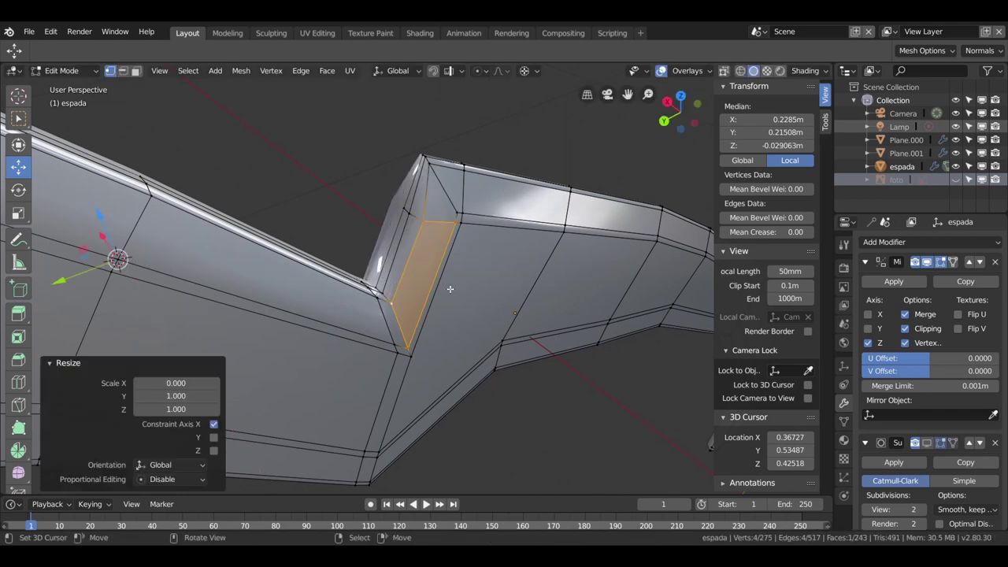
- Select two inner-corner vertices and bring up the merge options
middle_drag(480, 269, 511, 280)
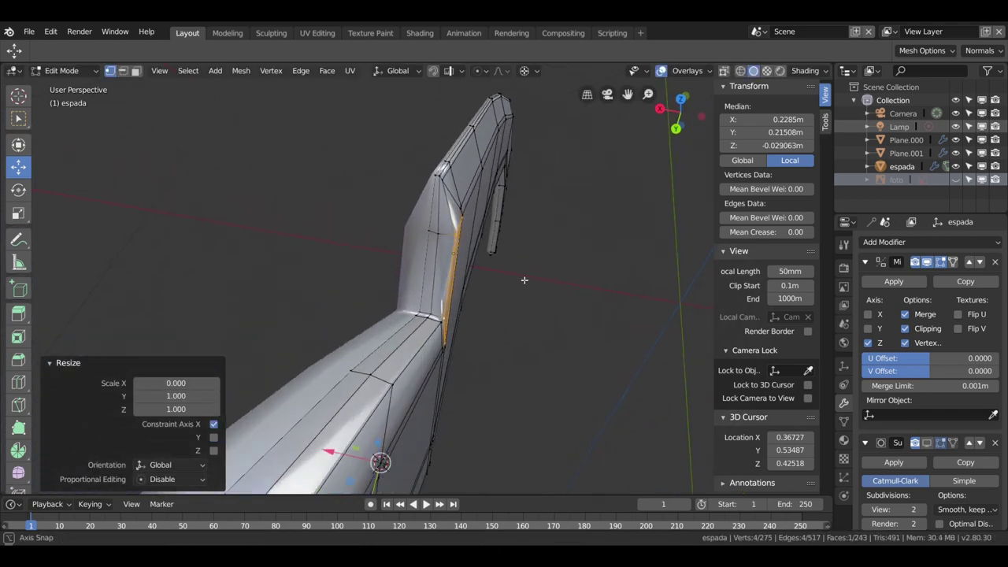
click(516, 276)
scroll(516, 276, up, 3)
key(alt+m)
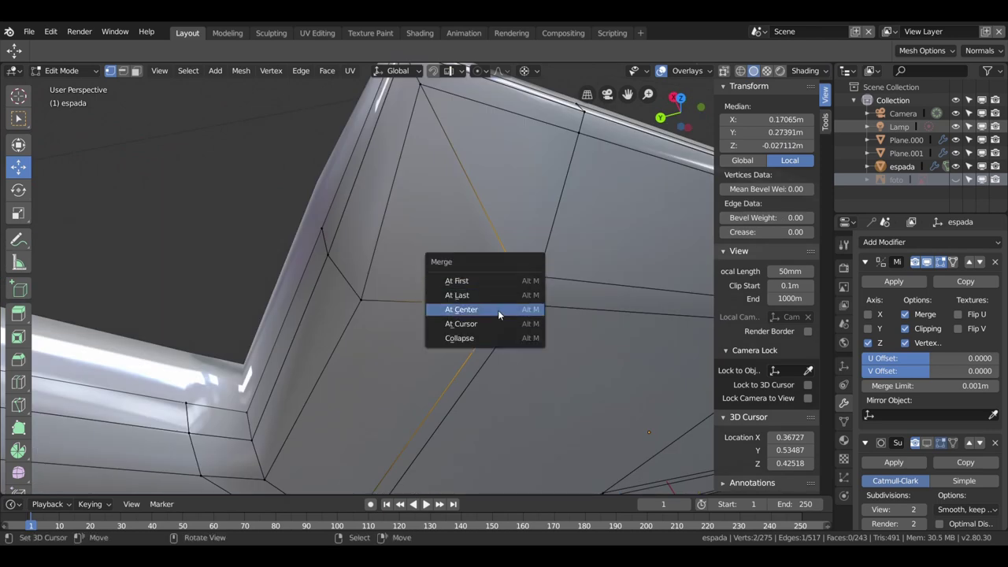
- Merge two corner vertices, then slide the corner vertex chain and one vertex along their edges
click(461, 309)
click(361, 299)
shift+click(328, 254)
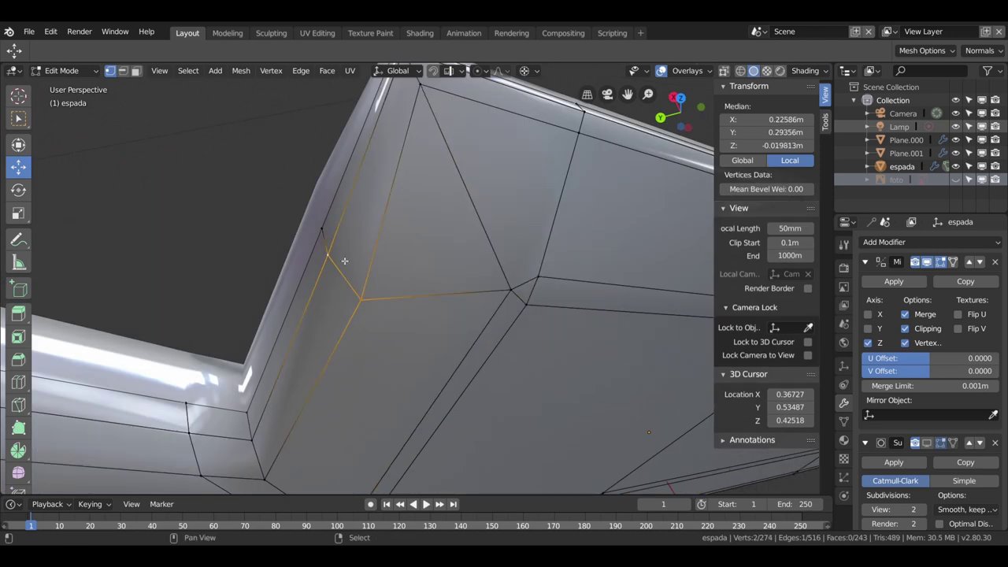
shift+click(322, 229)
key(g)
key(g)
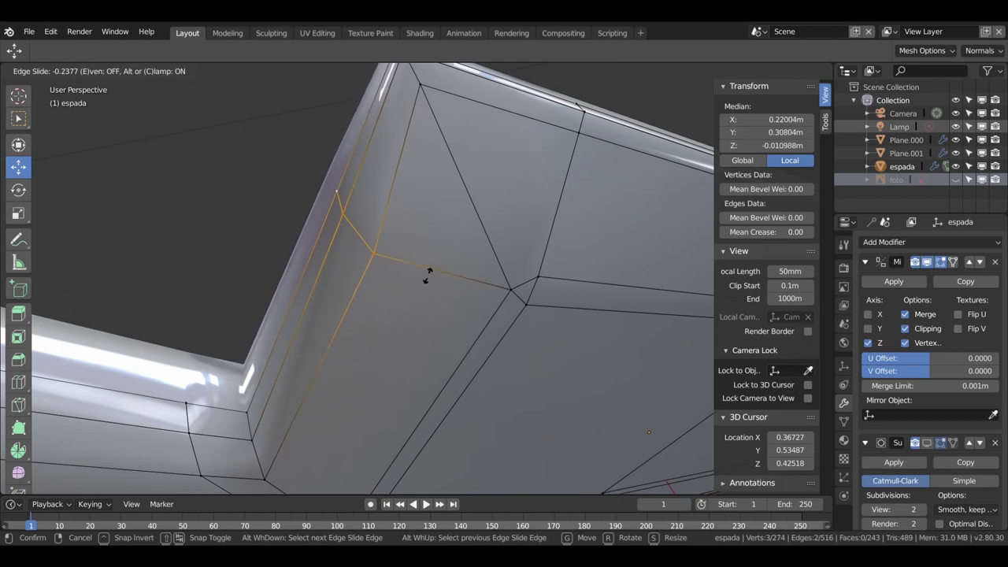
click(472, 279)
click(512, 289)
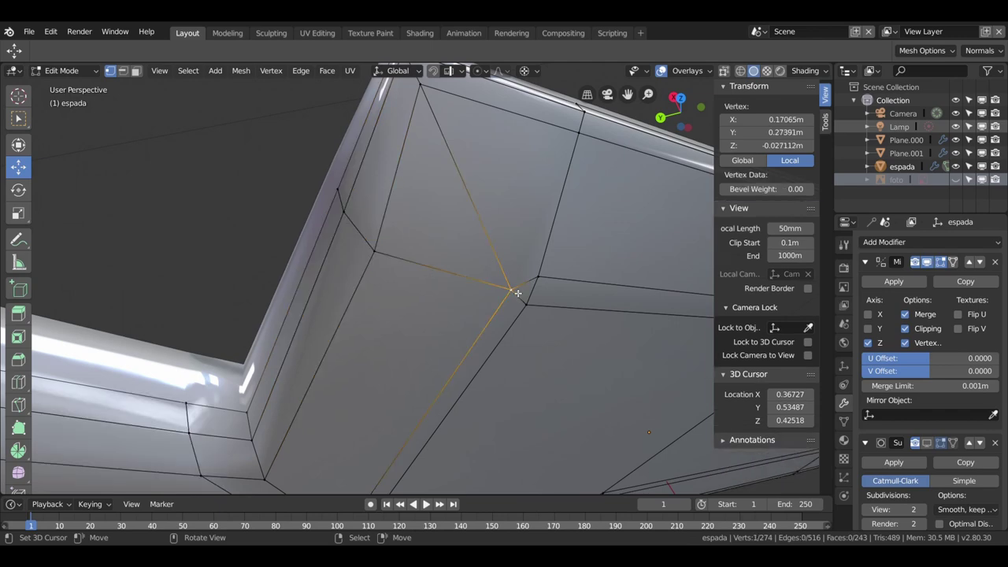
key(g)
key(g)
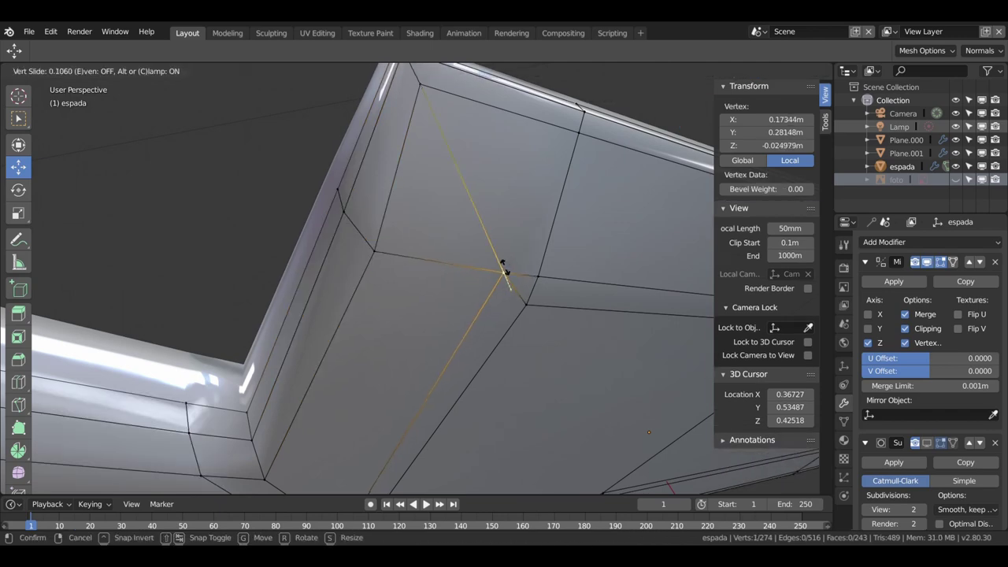
click(504, 268)
- Dissolve the old diagonal edge at the crossguard–blade corner
mouse_move(512, 297)
middle_down()
mouse_move(490, 263)
mouse_move(267, 88)
middle_up()
click(457, 263)
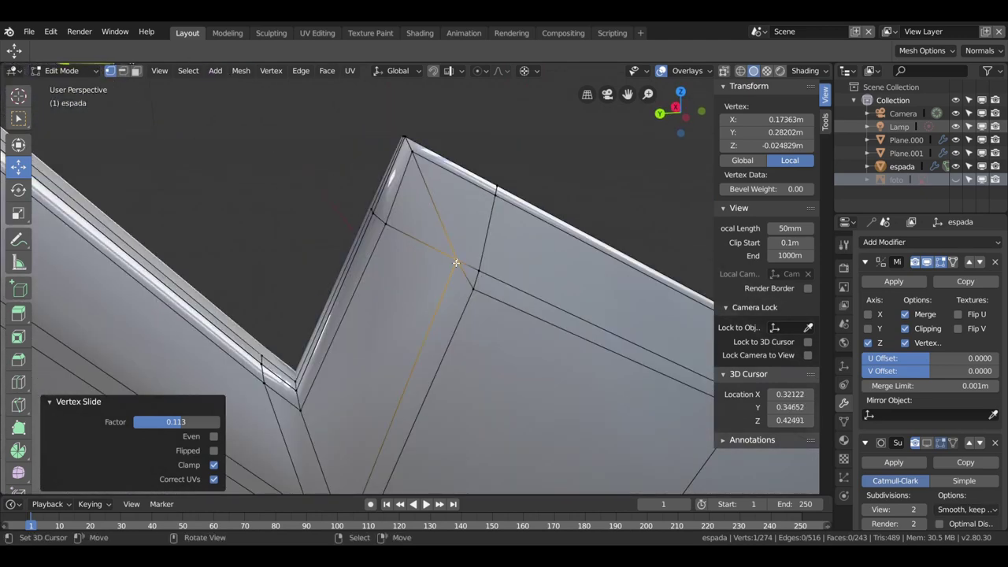
click(122, 70)
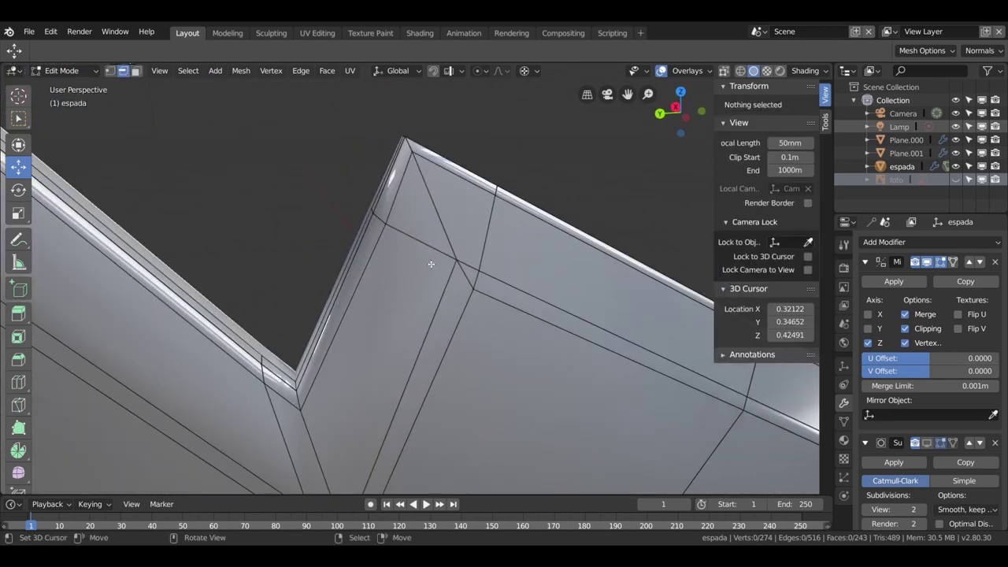
click(473, 281)
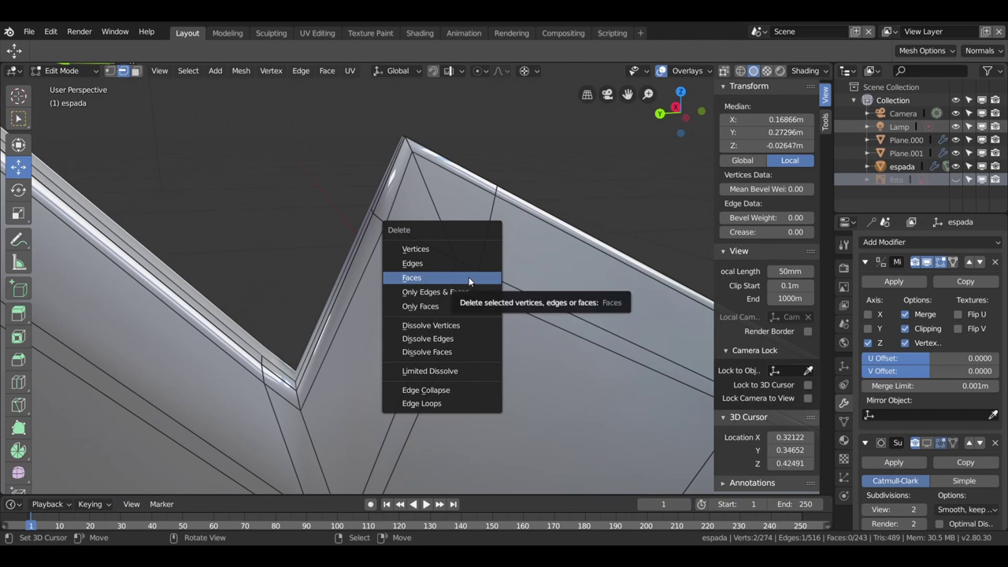
click(456, 327)
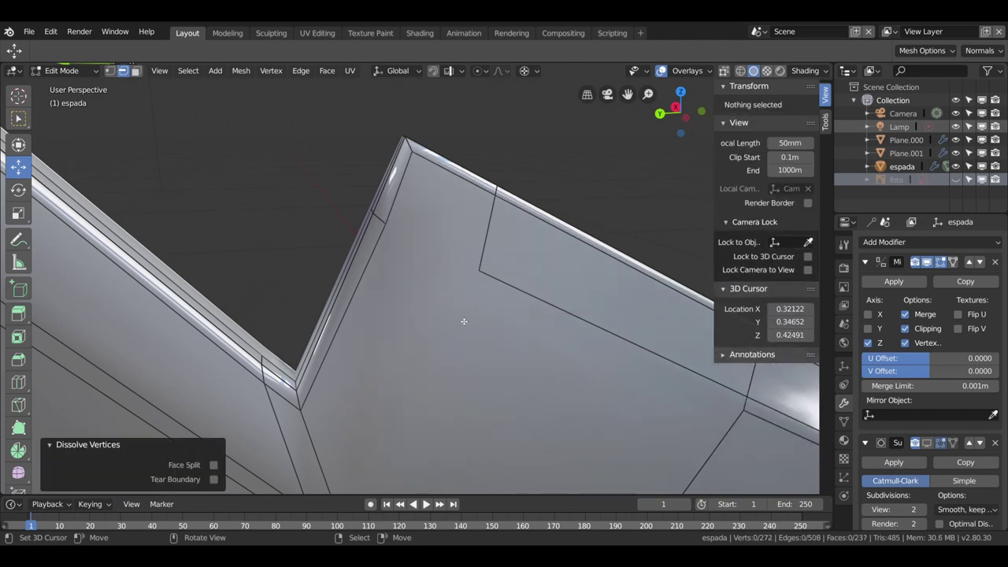
- Join two pairs of corner vertices with new edges using J
middle_drag(464, 321, 112, 84)
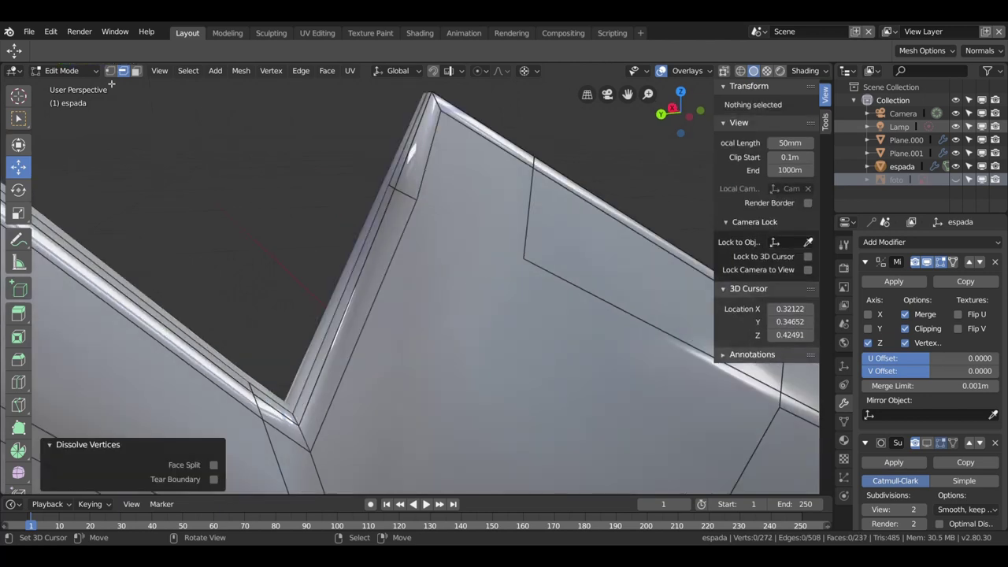
click(418, 199)
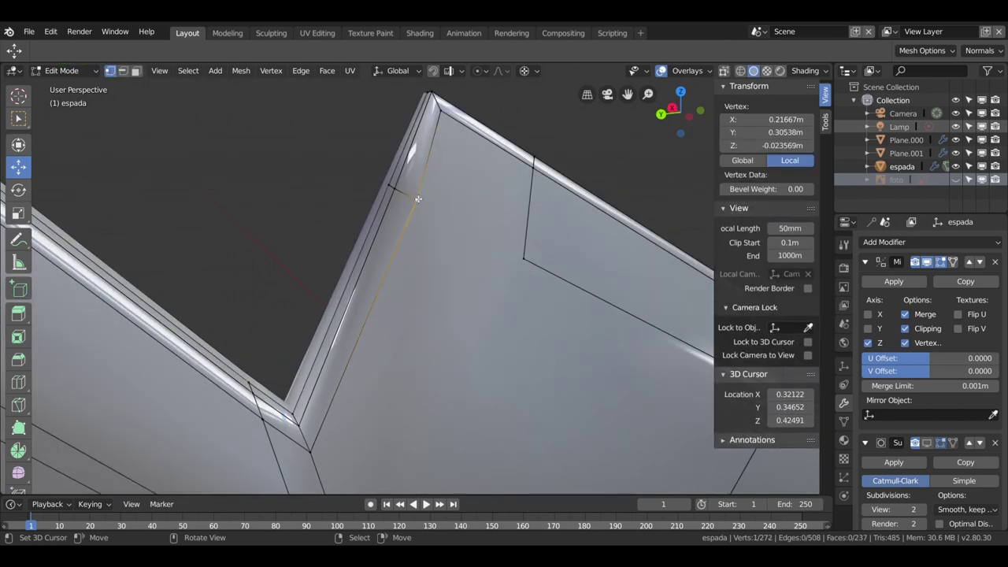
shift+click(524, 260)
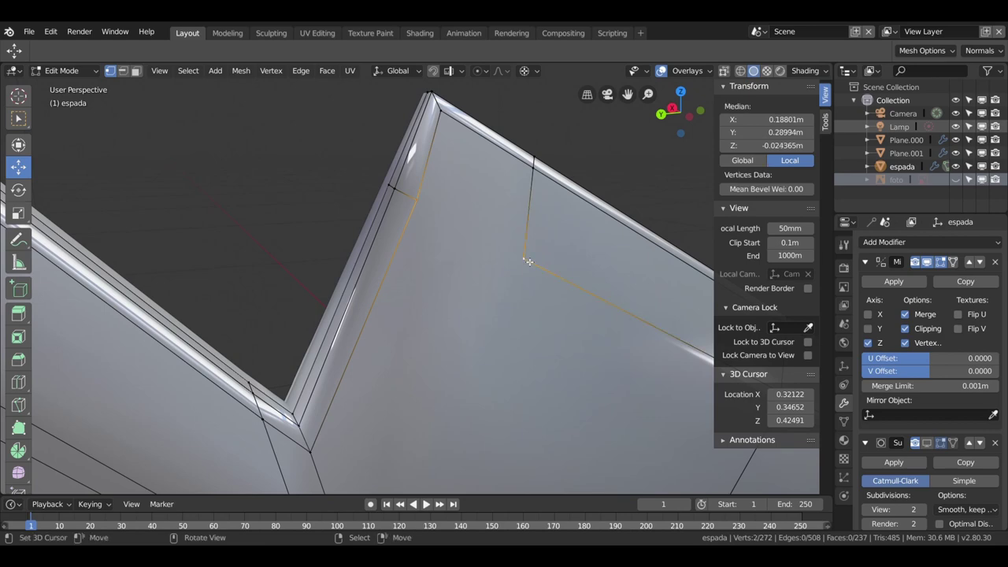
key(j)
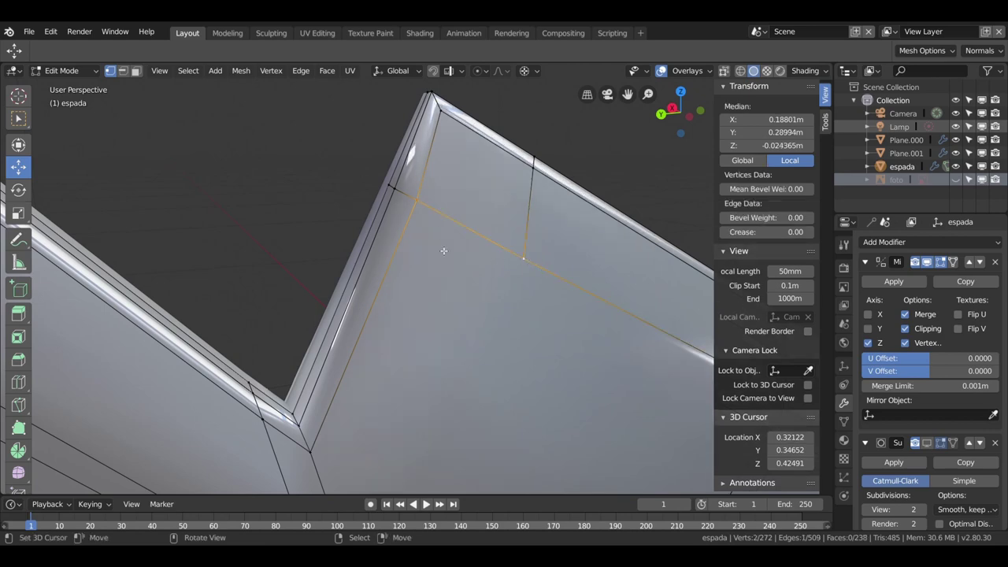
mouse_move(443, 250)
middle_down()
mouse_move(472, 270)
mouse_move(446, 286)
mouse_move(468, 265)
mouse_move(447, 224)
middle_up()
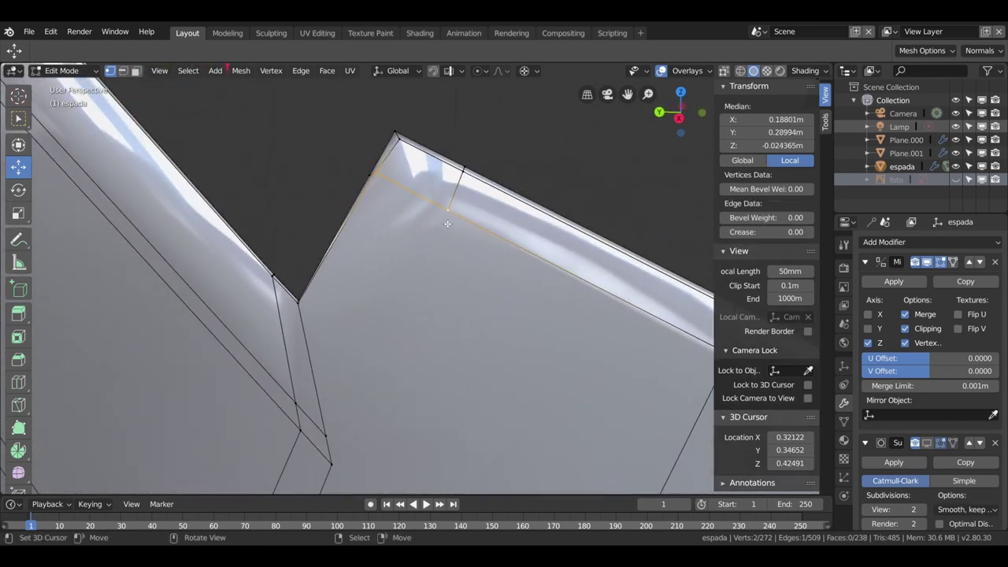
shift+click(447, 224)
shift+click(338, 434)
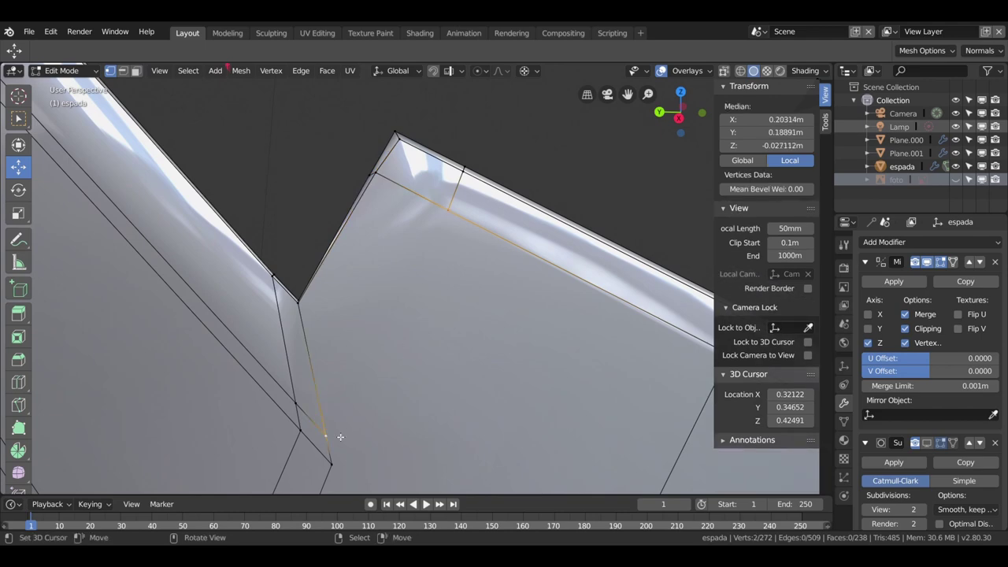
key(j)
scroll(340, 436, down, 3)
mouse_move(382, 423)
middle_down()
mouse_move(399, 452)
mouse_move(441, 432)
mouse_move(506, 423)
mouse_move(396, 344)
mouse_move(407, 369)
mouse_move(313, 252)
mouse_move(363, 263)
middle_up()
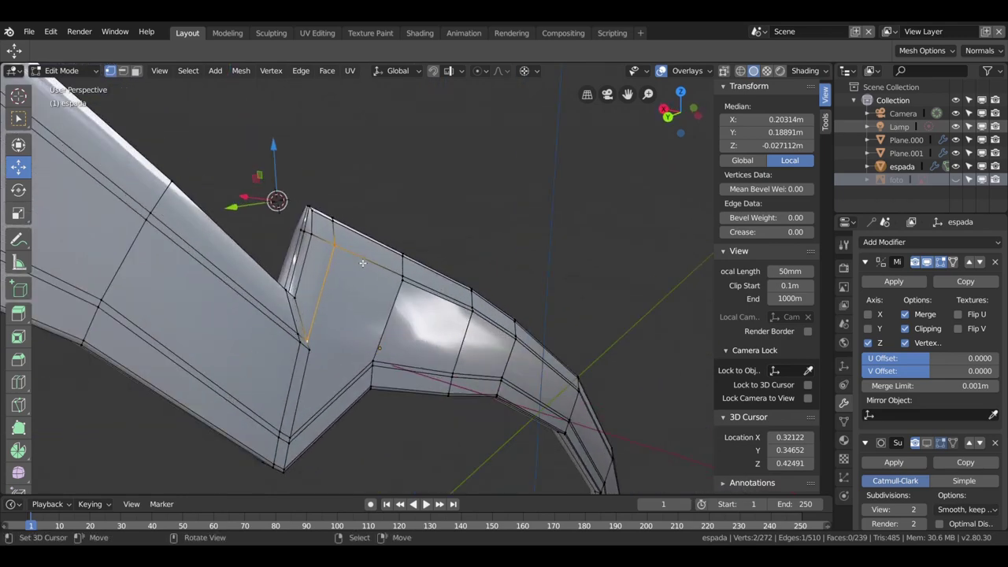
- Add a loop cut across the corner and vertex-slide one of its vertices
key(ctrl+r)
click(309, 247)
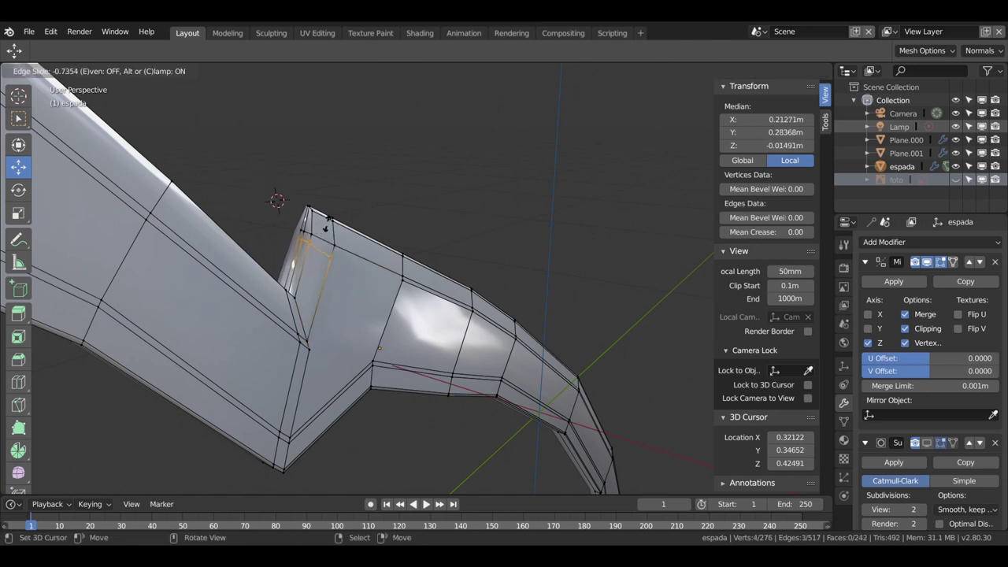
click(325, 224)
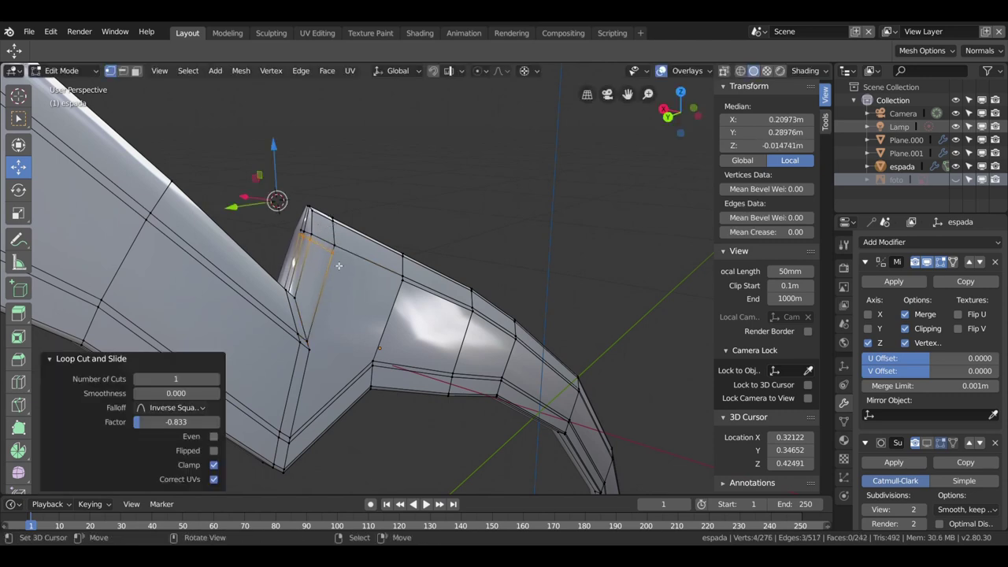
click(335, 254)
key(shift+v)
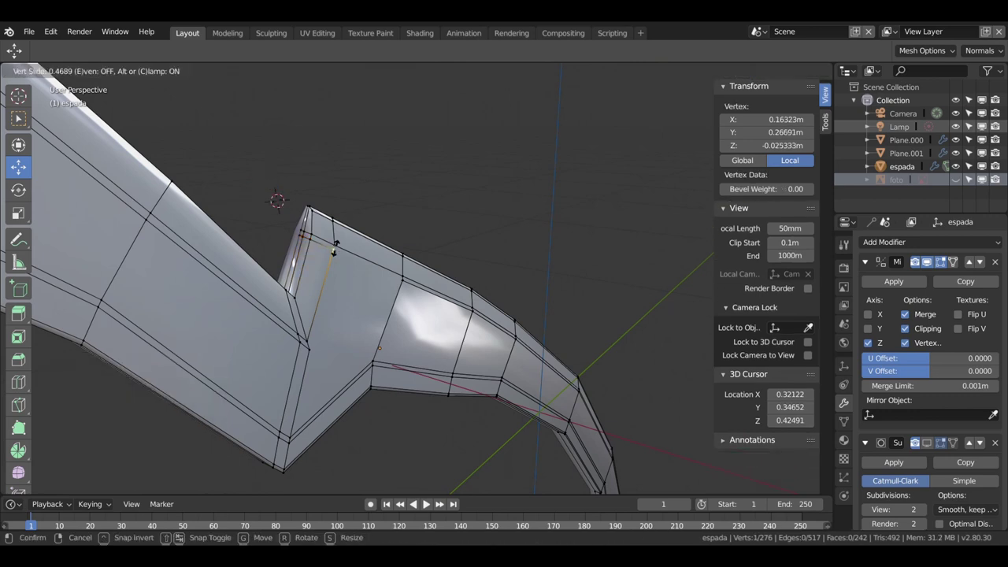
click(336, 250)
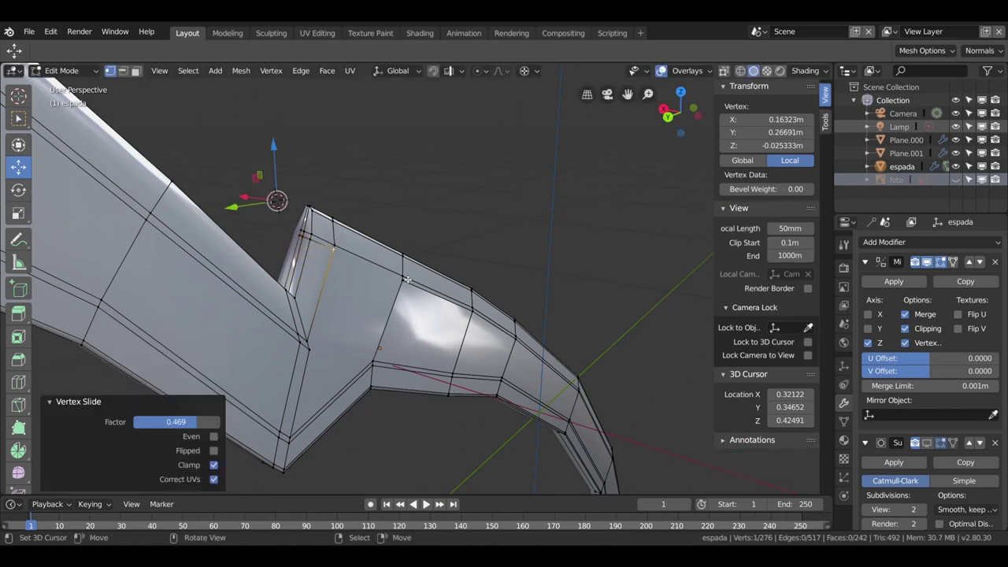
- Connect a blade vertex to the new loop's vertex with an edge across the notch face
click(407, 280)
shift+click(337, 255)
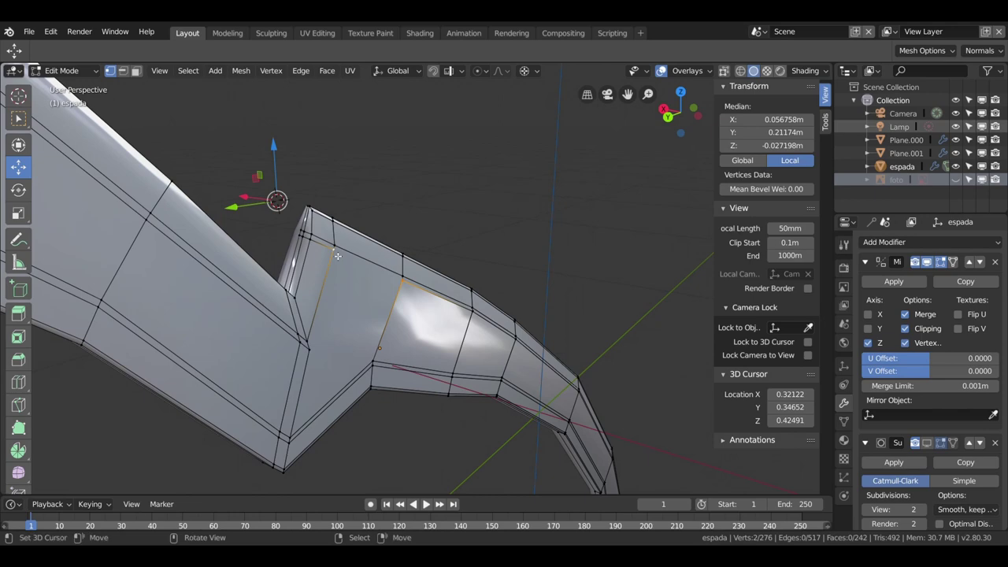
key(f)
mouse_move(412, 304)
middle_down()
mouse_move(375, 329)
mouse_move(330, 307)
mouse_move(181, 272)
mouse_move(292, 304)
mouse_move(483, 248)
mouse_move(499, 297)
mouse_move(498, 258)
mouse_move(441, 281)
mouse_move(453, 245)
mouse_move(472, 260)
mouse_move(470, 275)
mouse_move(400, 296)
mouse_move(405, 340)
mouse_move(275, 329)
middle_up()
scroll(371, 315, up, 2)
- Dissolve the edge loop running along the blade
scroll(401, 320, up, 2)
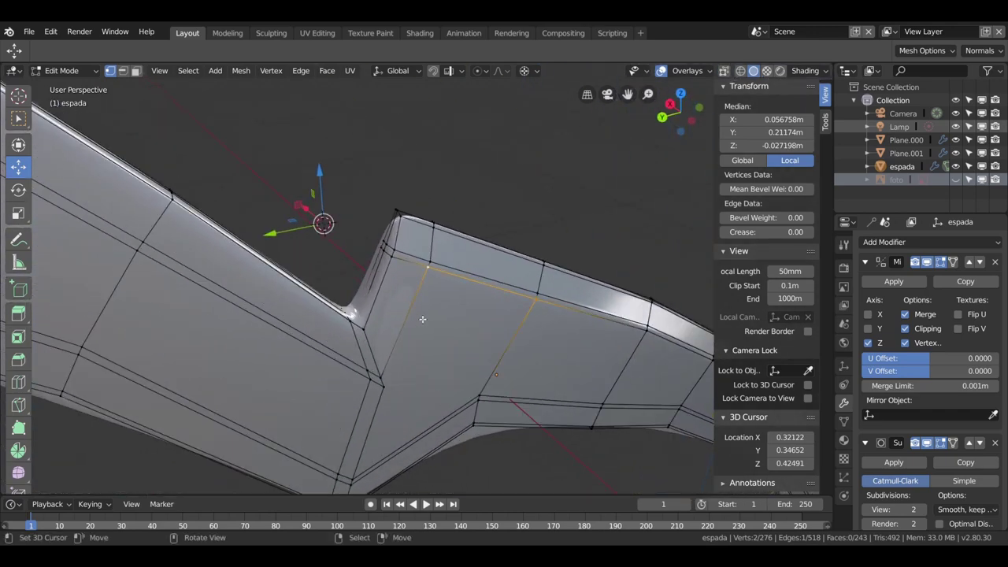
key(2)
alt+click(441, 272)
scroll(441, 272, down, 2)
mouse_move(441, 272)
middle_down()
mouse_move(446, 259)
mouse_move(486, 293)
mouse_move(295, 292)
mouse_move(304, 307)
mouse_move(454, 315)
mouse_move(459, 295)
mouse_move(443, 285)
mouse_move(457, 270)
mouse_move(517, 303)
mouse_move(497, 288)
mouse_move(459, 299)
mouse_move(420, 279)
middle_up()
key(x)
click(438, 273)
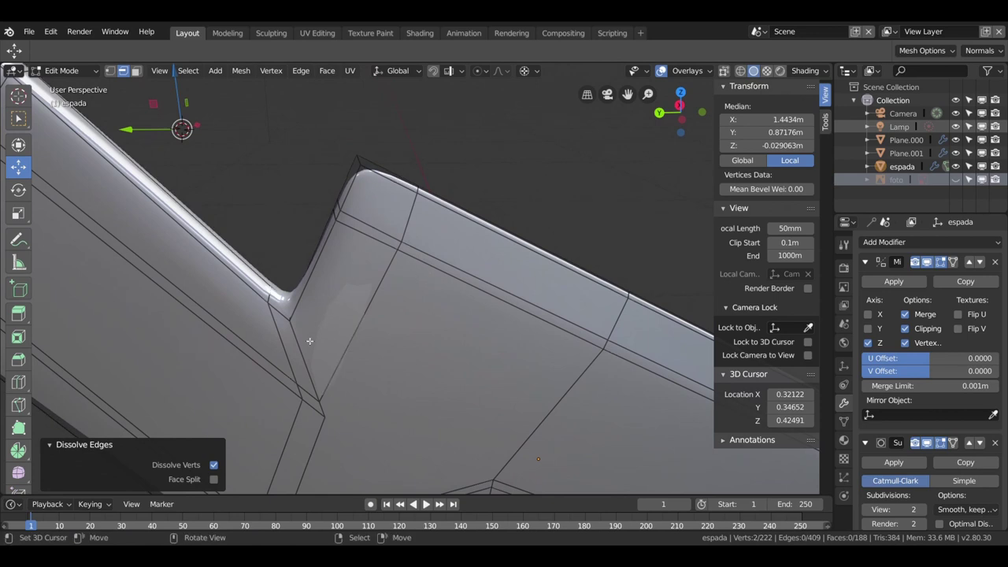
- Add a new loop cut across the blade near the crossguard corner
key(ctrl+r)
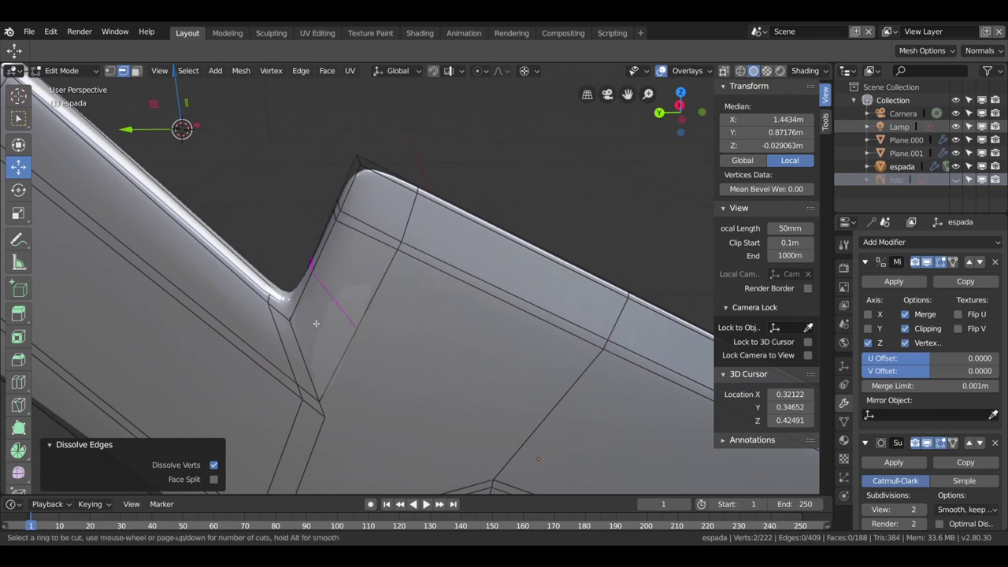
drag(323, 312, 360, 233)
click(360, 233)
middle_drag(361, 233, 390, 245)
- Dissolve a single stray edge on top of the blade
key(x)
click(390, 245)
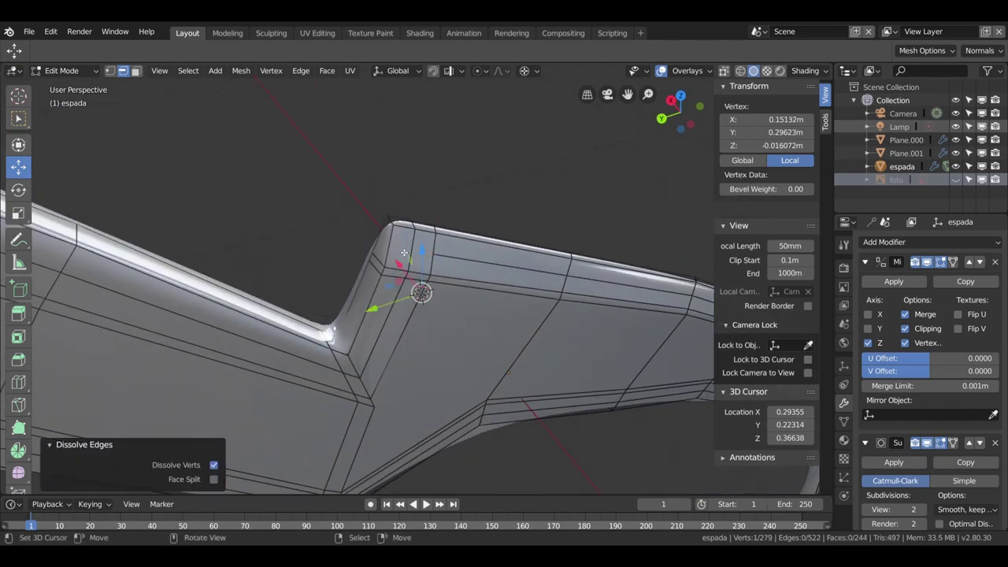
click(469, 264)
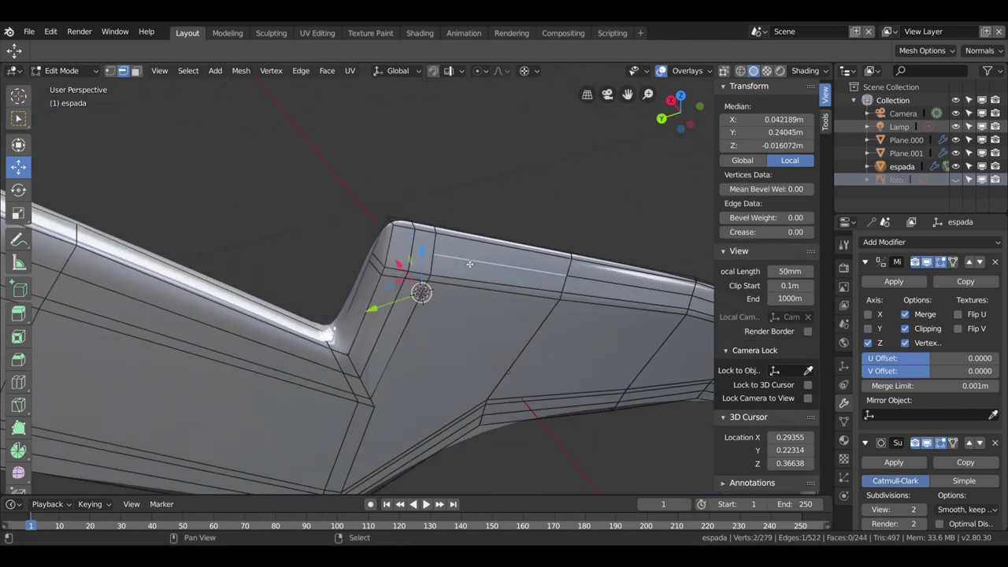
alt+click(470, 264)
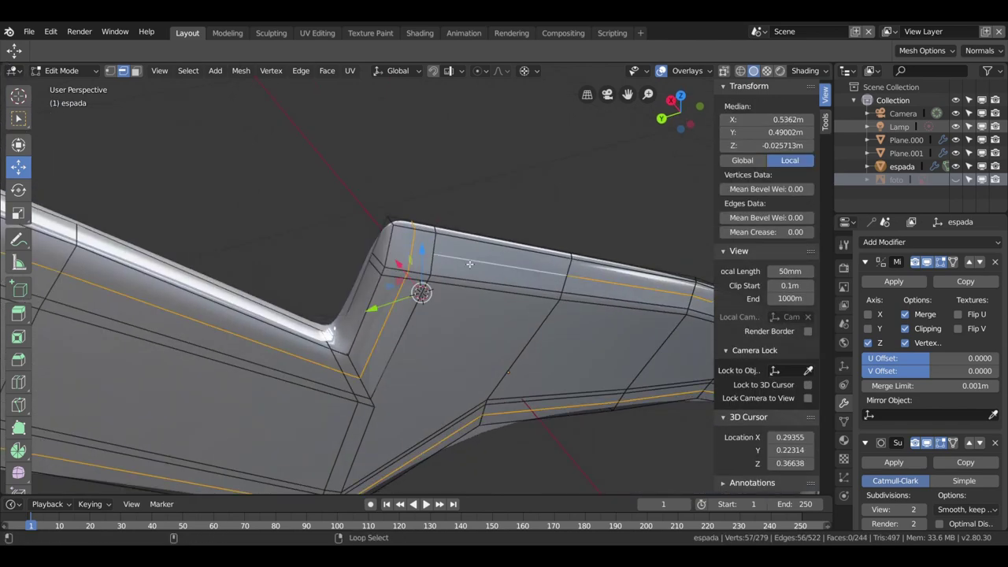
click(469, 263)
key(x)
click(466, 260)
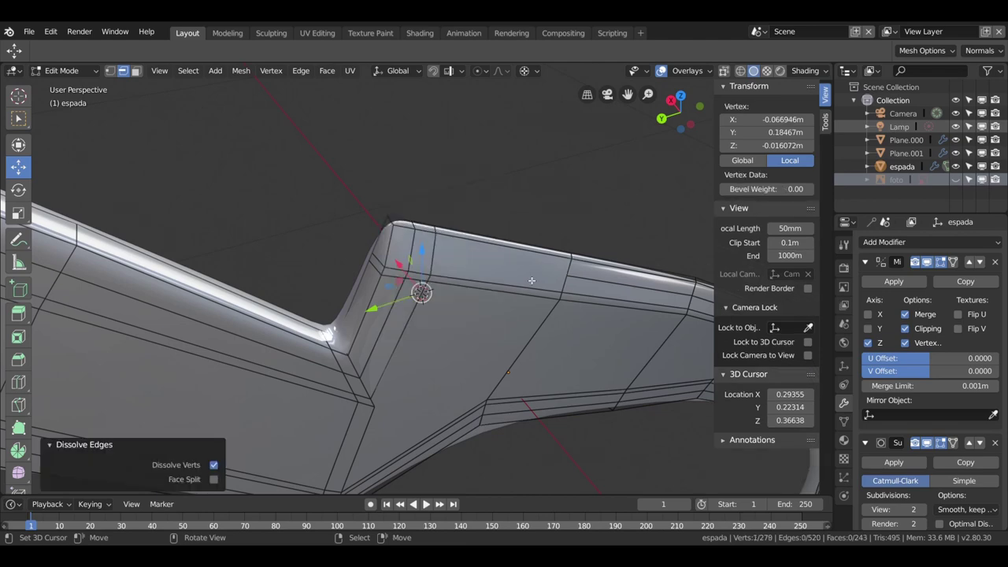
shift+middle_drag(466, 260, 317, 235)
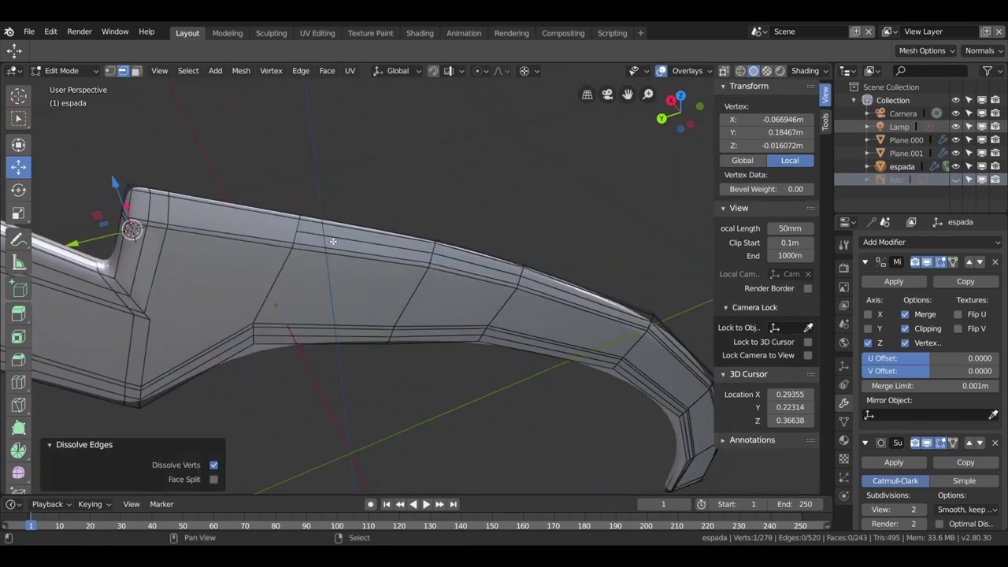
- Dissolve four more edges along the blade top
click(333, 242)
shift+click(482, 267)
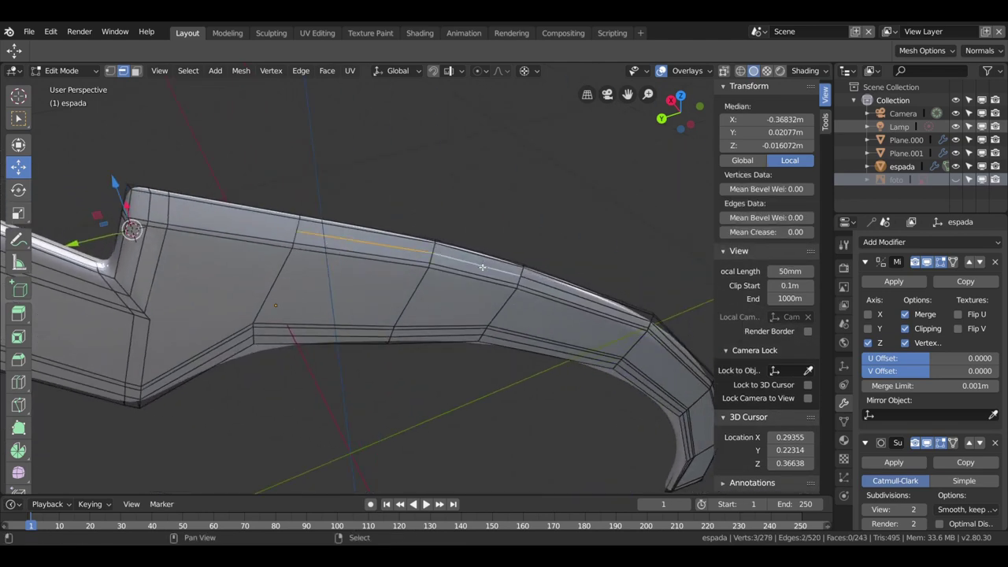
shift+click(551, 289)
shift+click(680, 345)
mouse_move(679, 345)
middle_down()
mouse_move(592, 328)
mouse_move(500, 38)
middle_up()
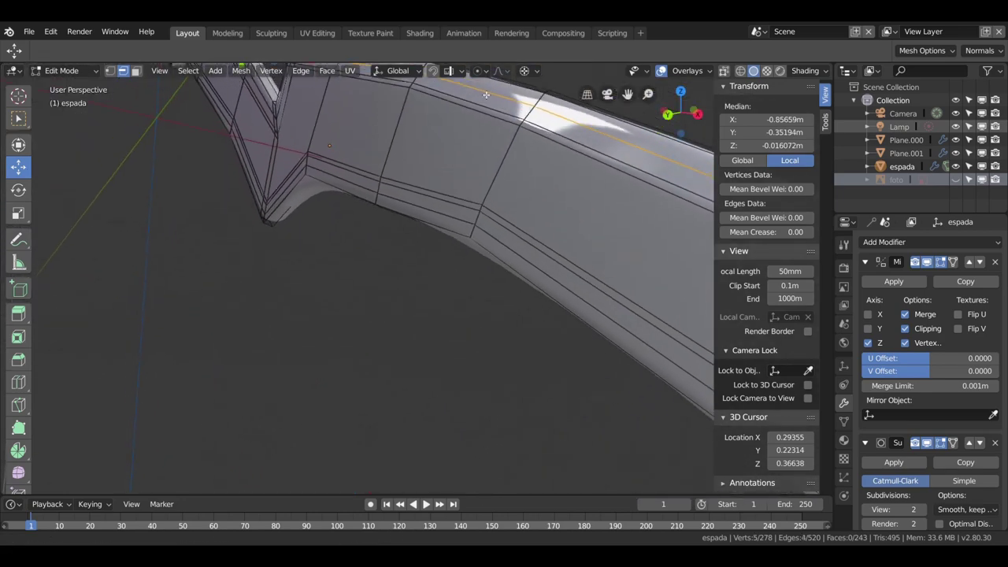
key(x)
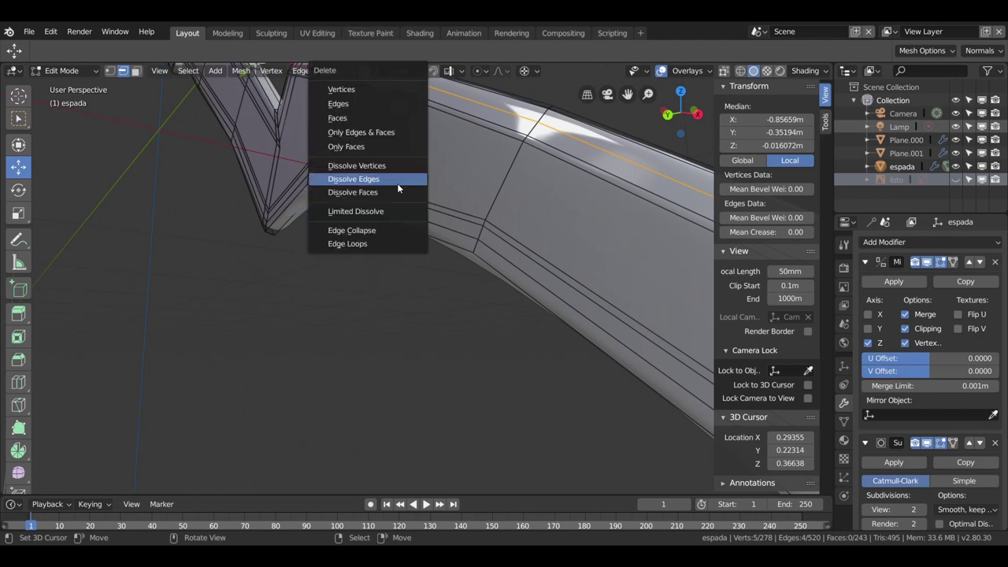
click(342, 181)
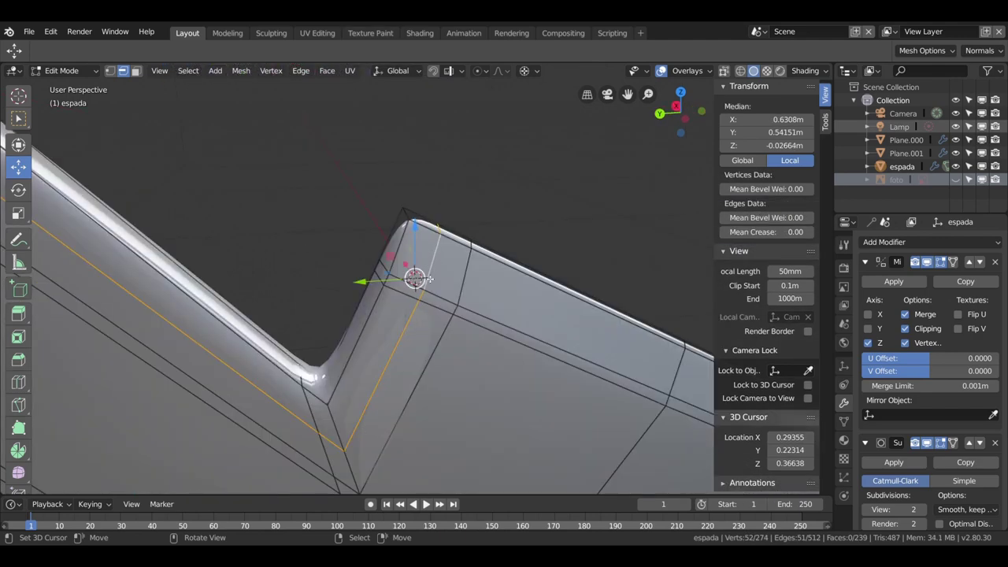
- Edge-slide the shortest edge path down the crossguard corner by factor -0.884, then inspect it
click(430, 278)
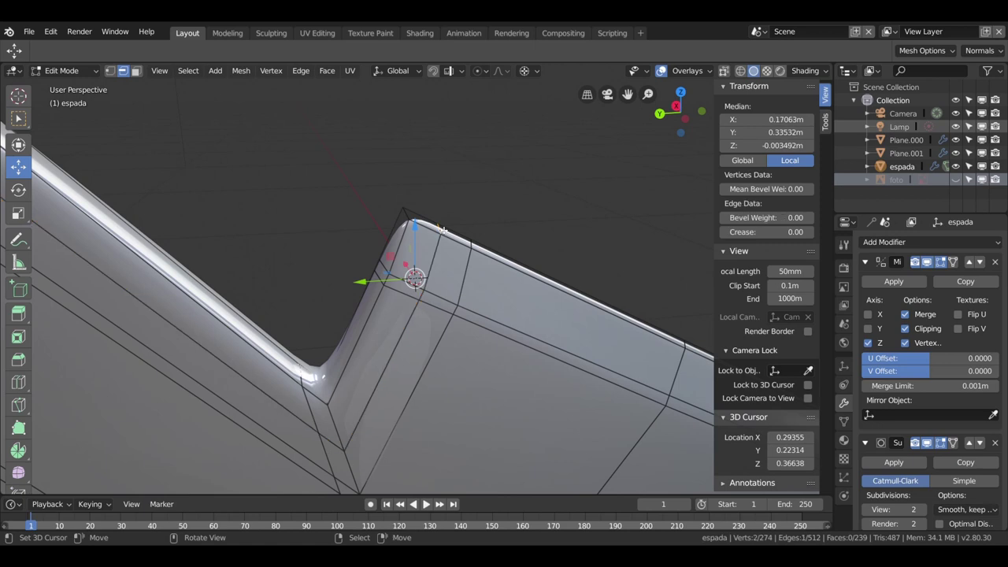
ctrl+click(364, 428)
key(g)
key(g)
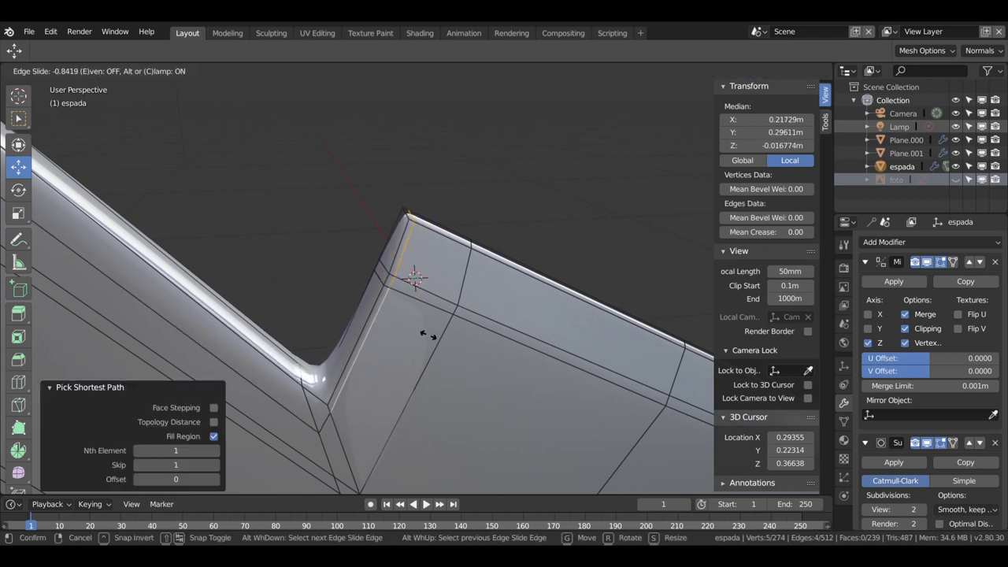
click(426, 333)
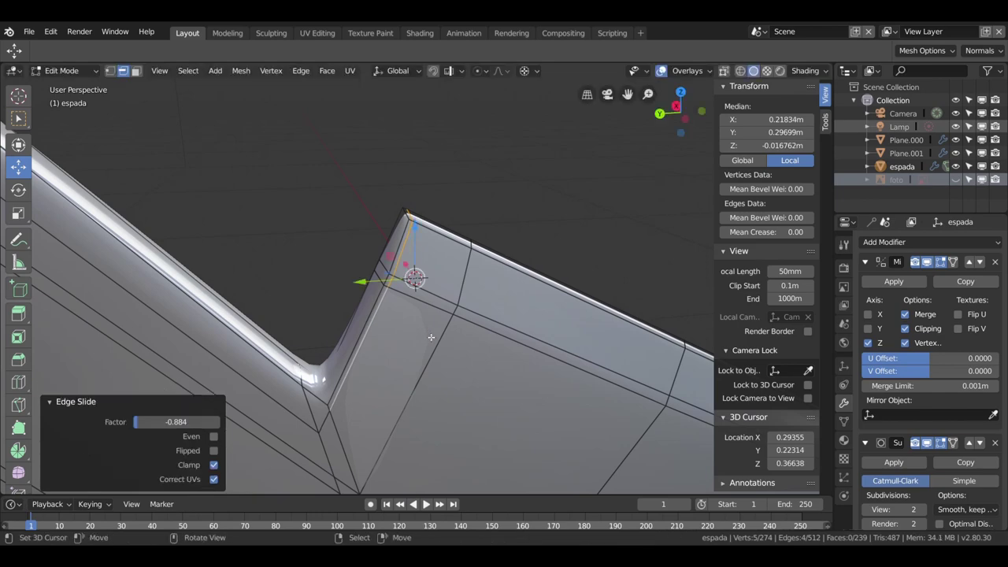
mouse_move(428, 335)
middle_down()
mouse_move(312, 344)
mouse_move(330, 326)
mouse_move(534, 332)
mouse_move(637, 288)
mouse_move(461, 349)
mouse_move(409, 338)
mouse_move(350, 380)
middle_up()
scroll(330, 328, up, 3)
scroll(535, 332, down, 5)
scroll(350, 380, up, 4)
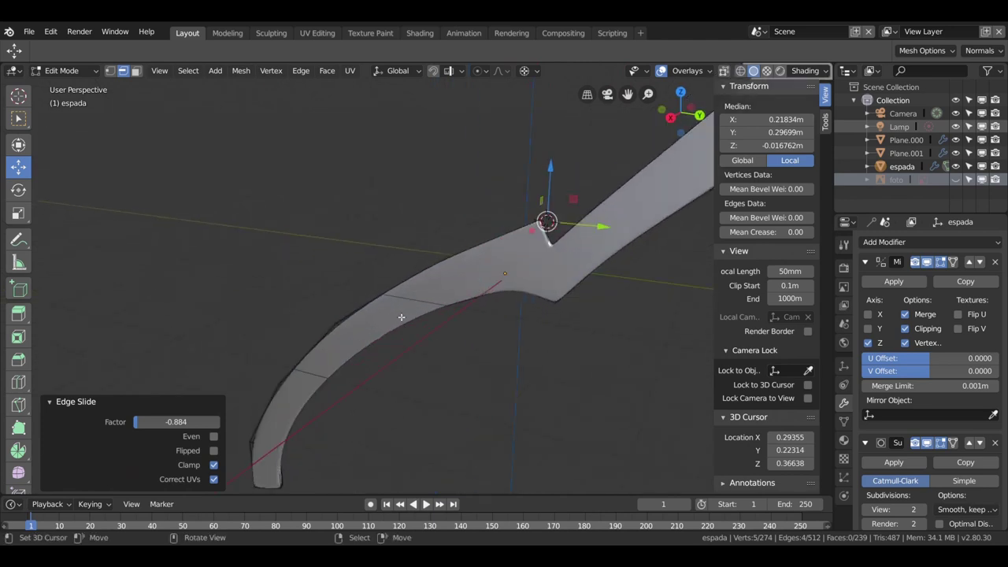
scroll(400, 322, up, 2)
mouse_move(427, 292)
middle_down()
mouse_move(494, 250)
mouse_move(554, 250)
middle_up()
- Select two more corner edges and edge-slide them toward the crossguard corner
scroll(438, 359, up, 2)
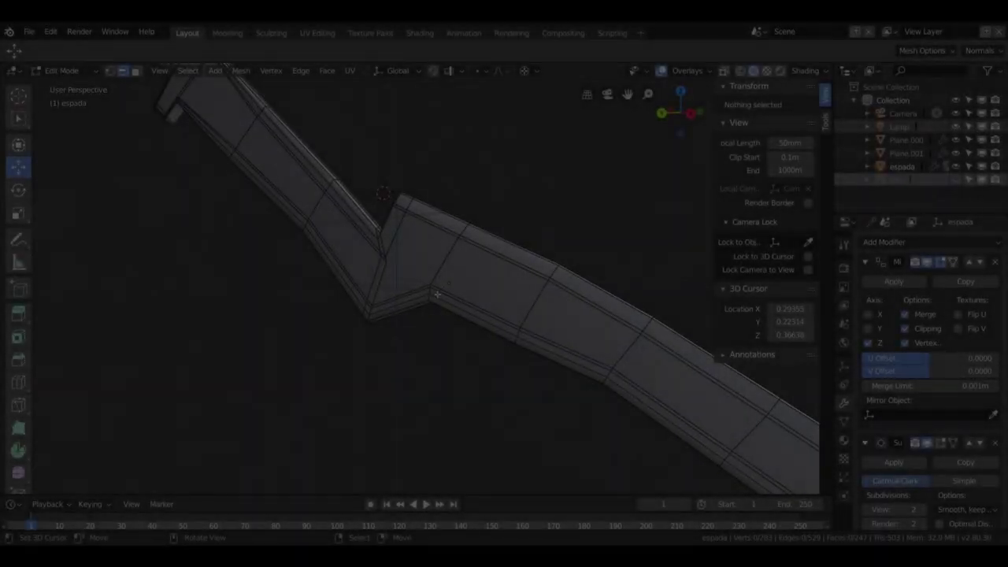
scroll(438, 359, up, 2)
scroll(439, 359, up, 2)
scroll(439, 359, up, 2)
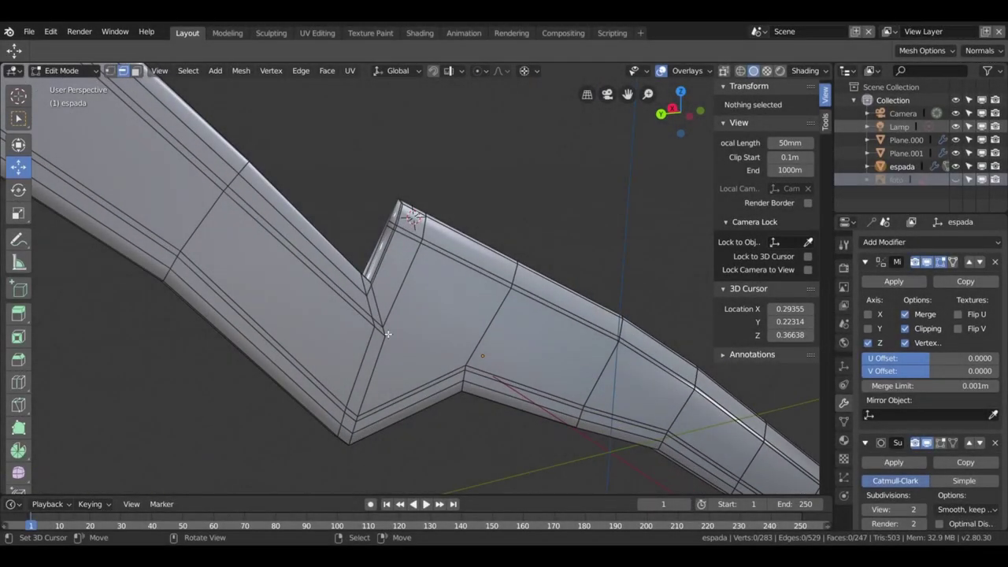
mouse_move(438, 359)
middle_down()
mouse_move(423, 365)
mouse_move(440, 386)
middle_up()
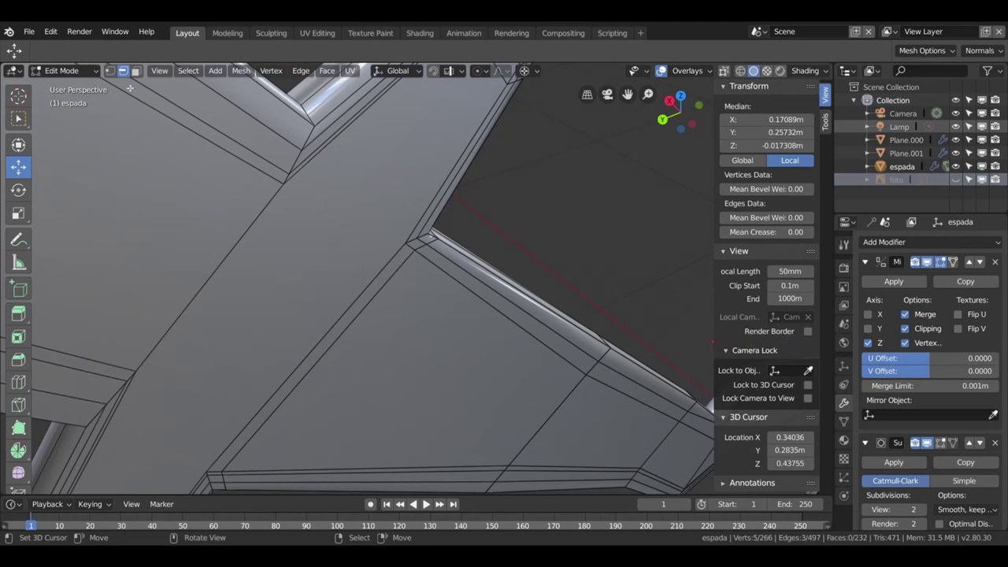
shift+click(111, 71)
shift+click(412, 249)
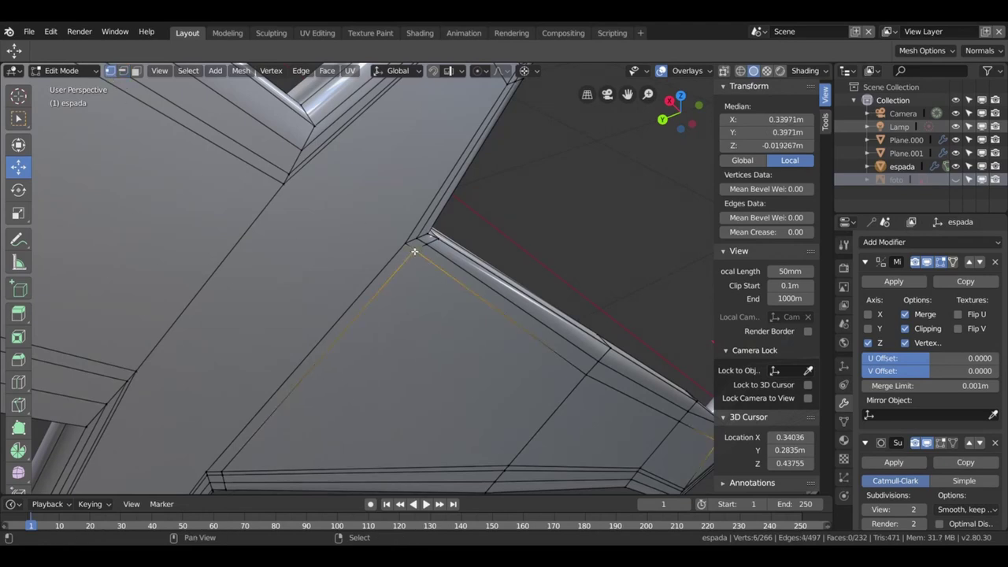
key(g)
key(g)
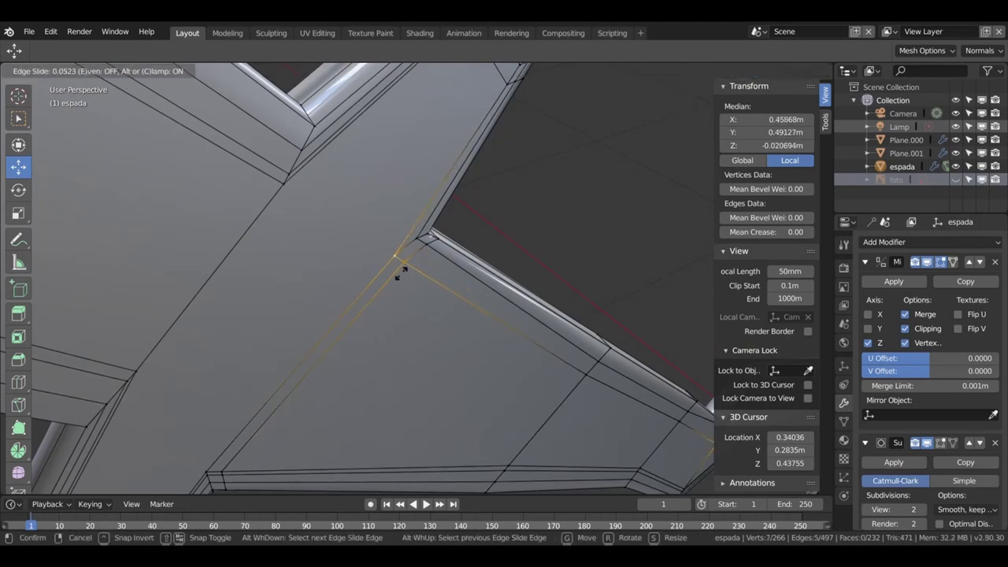
click(405, 276)
middle_drag(414, 267, 423, 251)
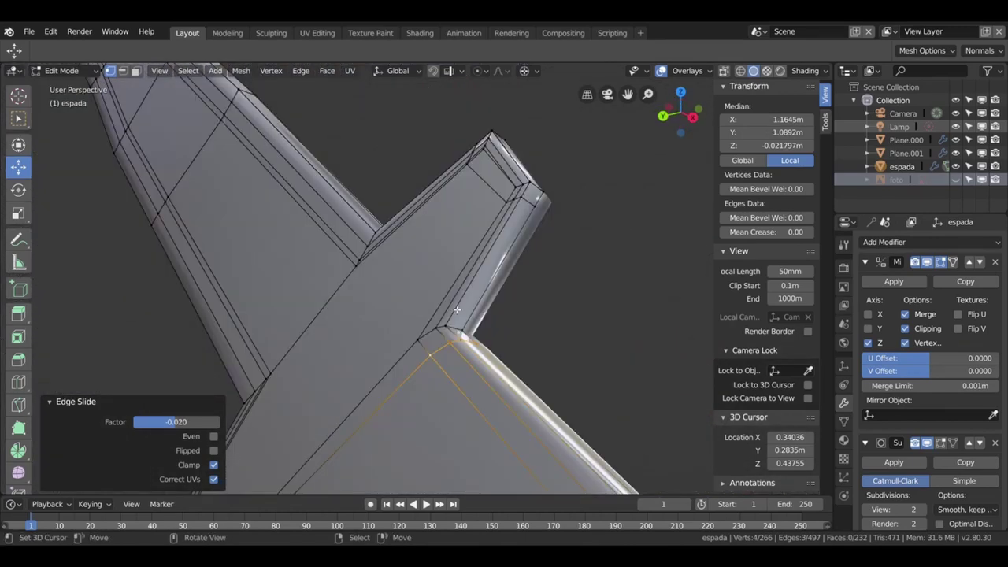
- Add a loop cut near the crossguard corner and slide its vertices, one by factor 0.143
key(ctrl+r)
click(477, 316)
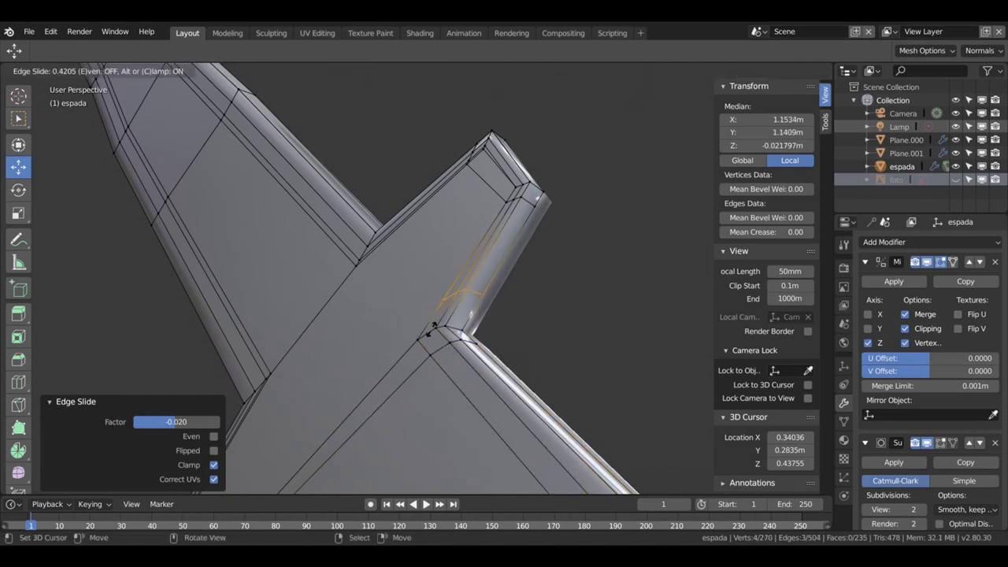
click(425, 350)
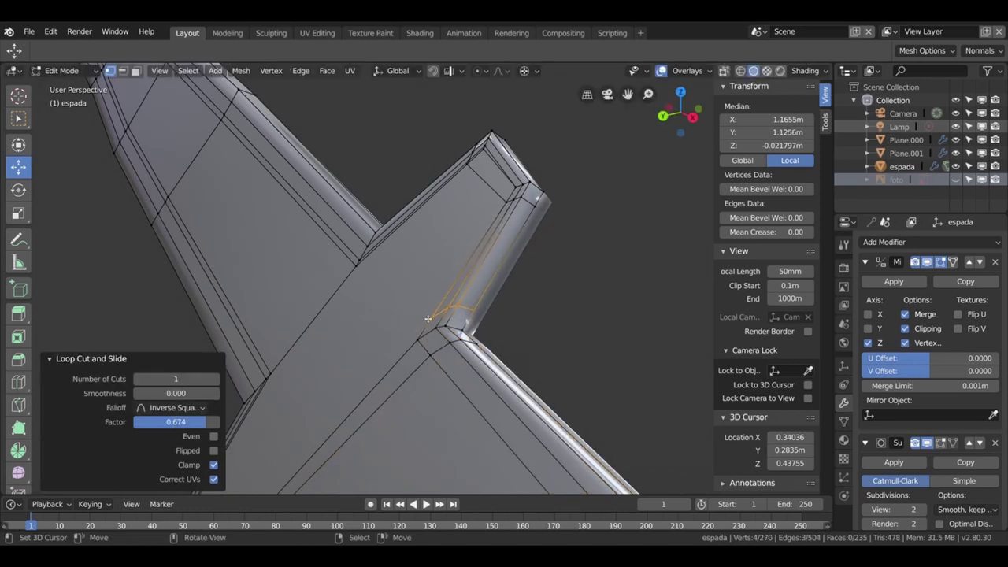
click(459, 307)
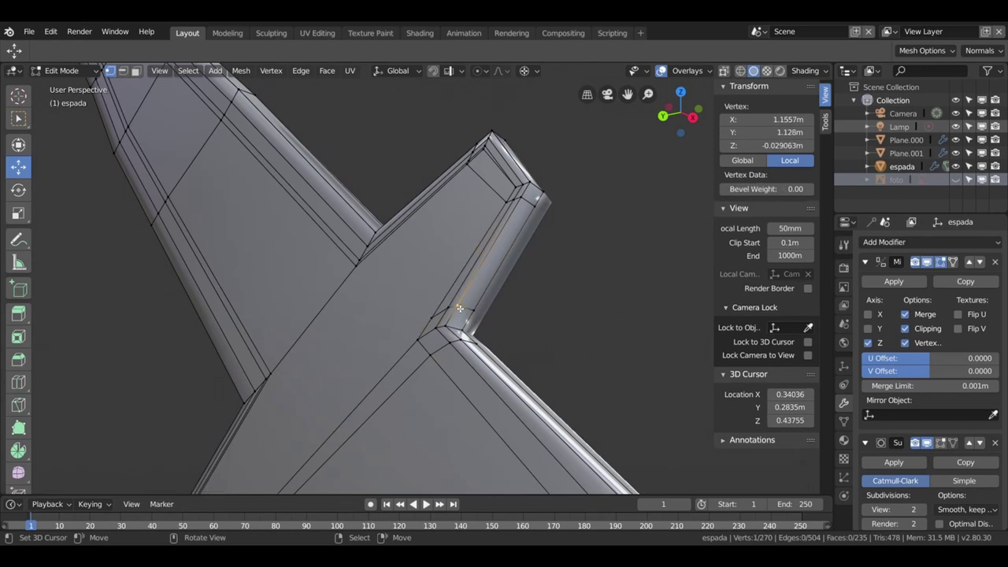
shift+click(435, 316)
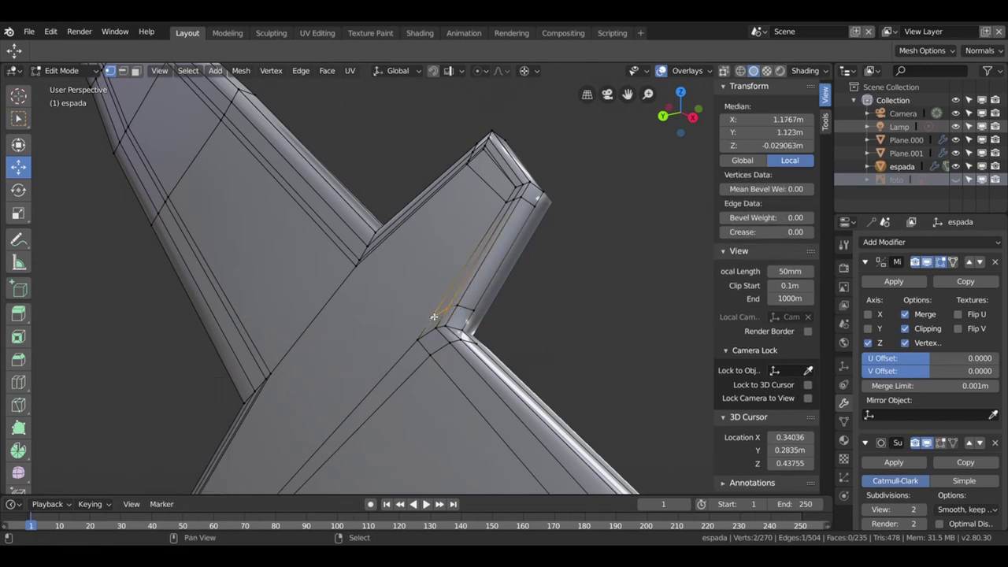
key(g)
key(g)
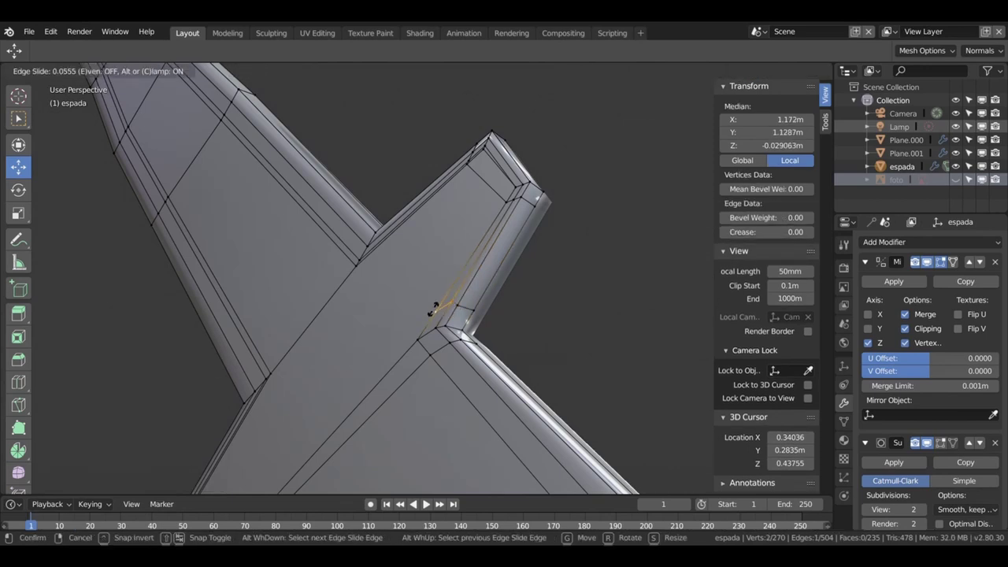
click(434, 309)
click(435, 313)
key(g)
key(g)
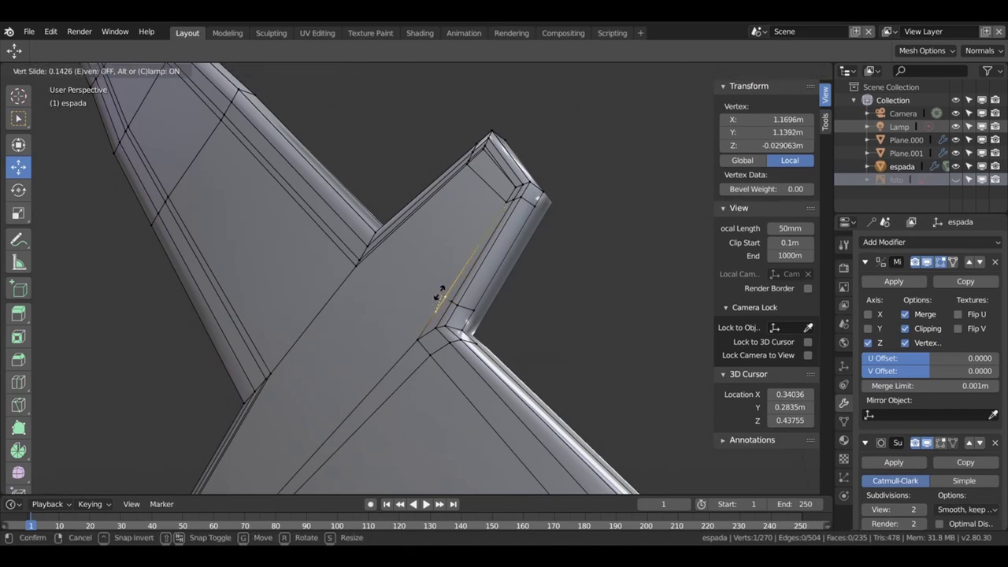
click(439, 294)
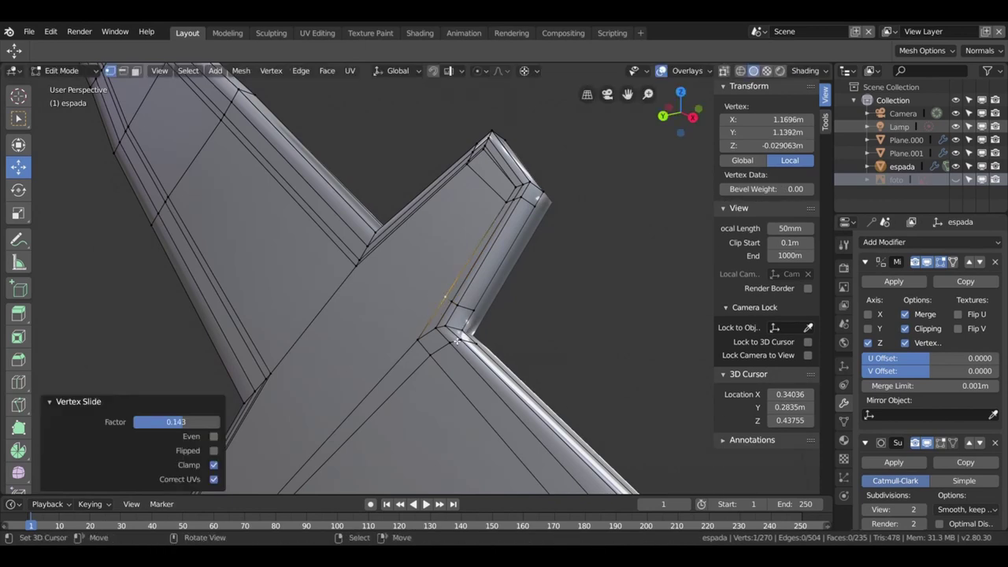
middle_drag(449, 337, 518, 354)
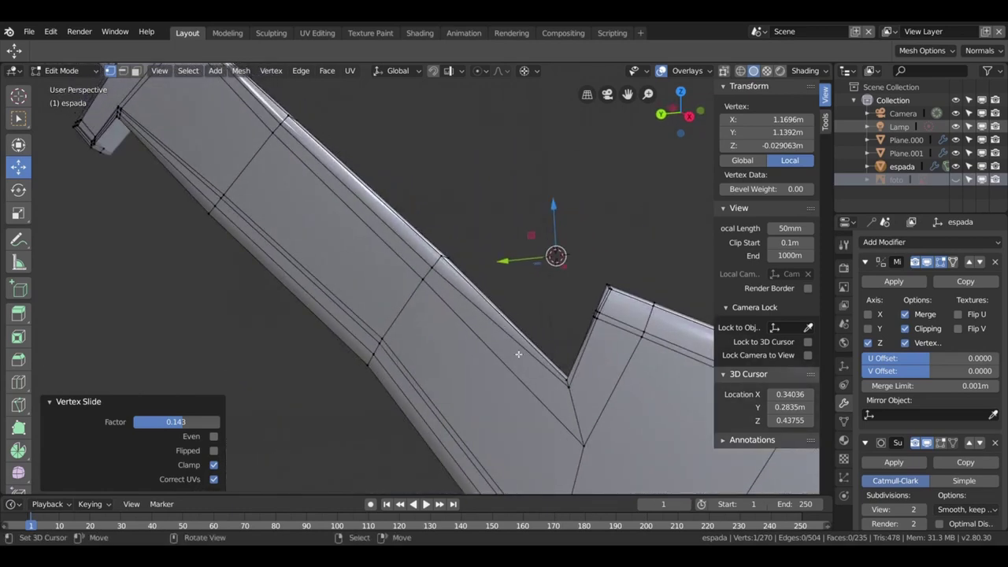
- Knife-cut an edge across the bend and join two vertices with a new edge
key(k)
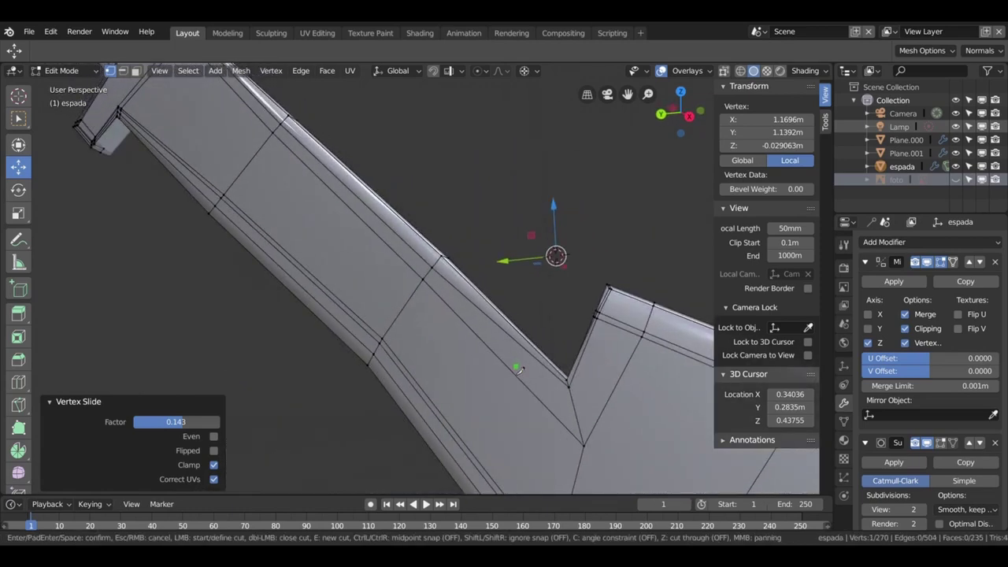
click(522, 382)
key(Return)
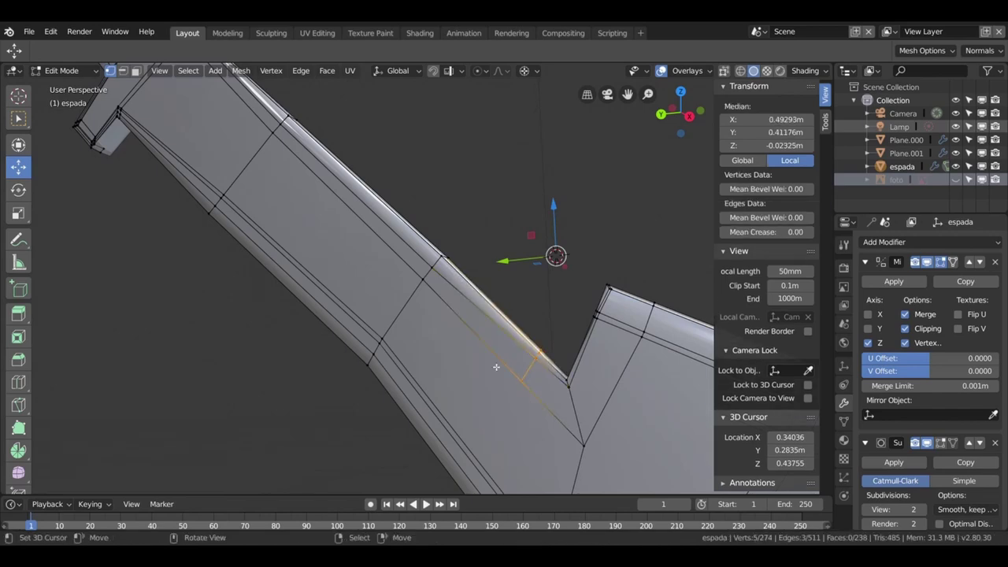
mouse_move(538, 389)
middle_down()
mouse_move(567, 405)
mouse_move(526, 313)
mouse_move(525, 321)
middle_up()
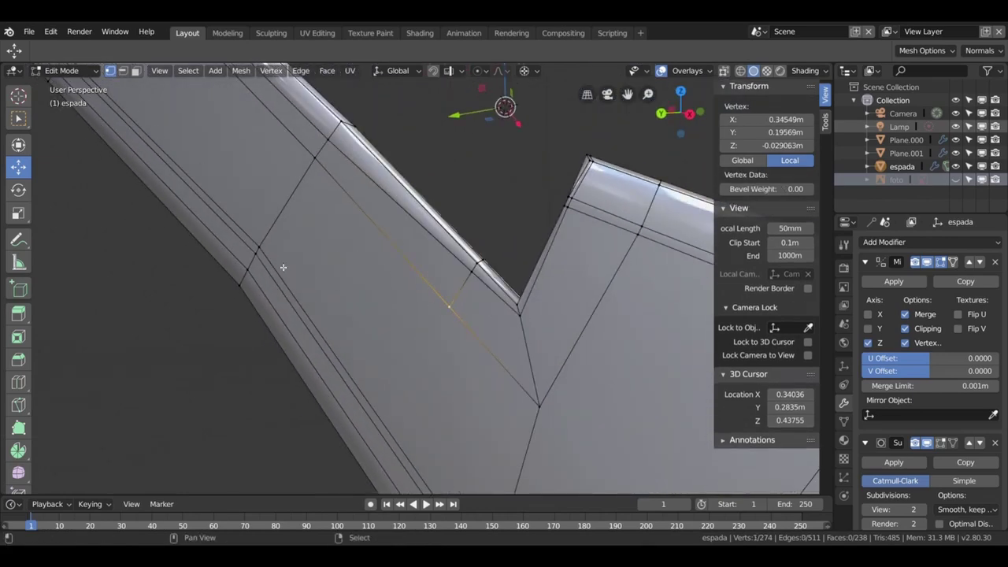
shift+click(260, 249)
key(j)
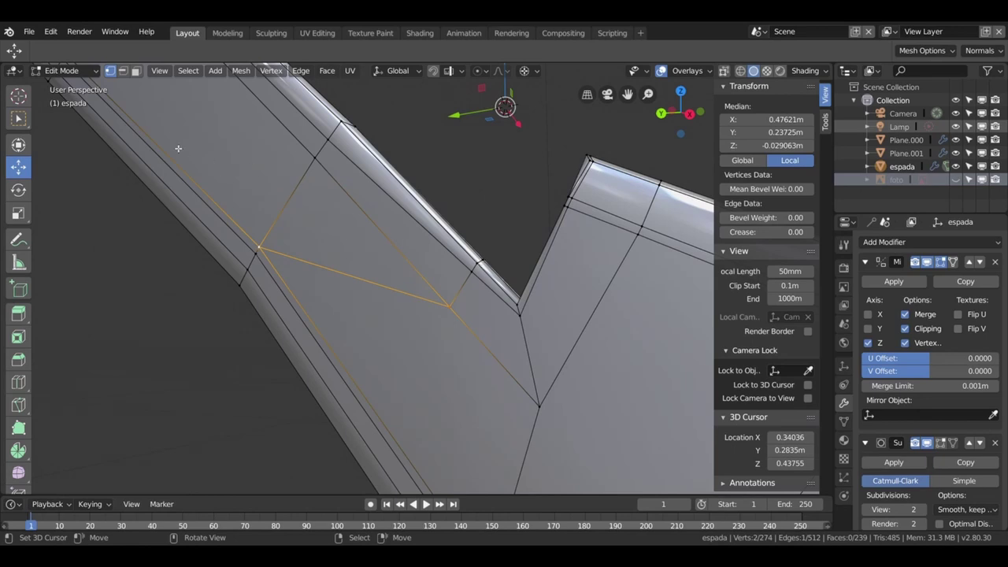
- Dissolve the diagonal edge at the bent corner
click(122, 71)
click(401, 257)
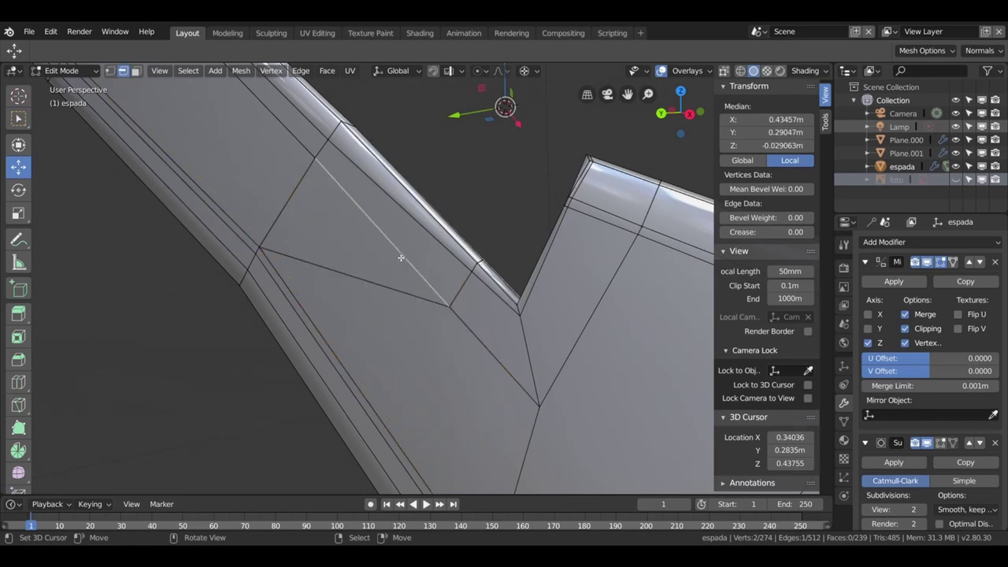
key(x)
click(401, 258)
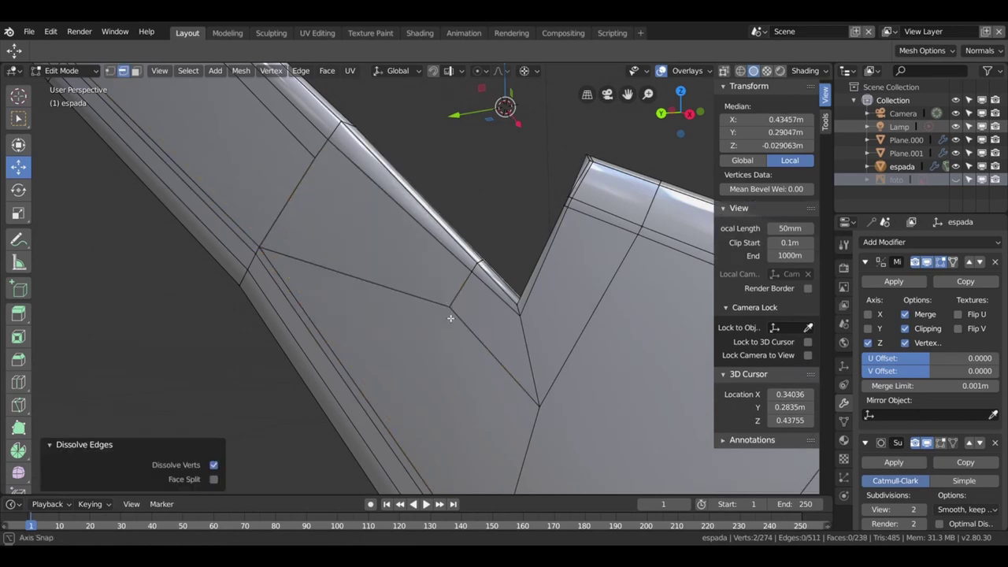
mouse_move(449, 317)
middle_down()
mouse_move(441, 317)
mouse_move(456, 323)
middle_up()
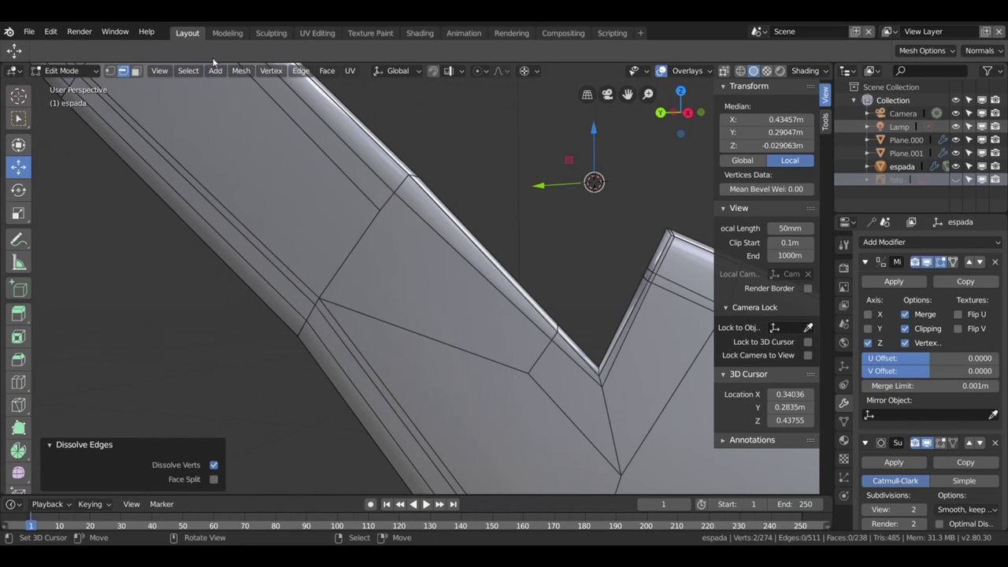
- Vertex-slide the inner corner vertex and two blade vertices along their edges
click(109, 70)
click(604, 390)
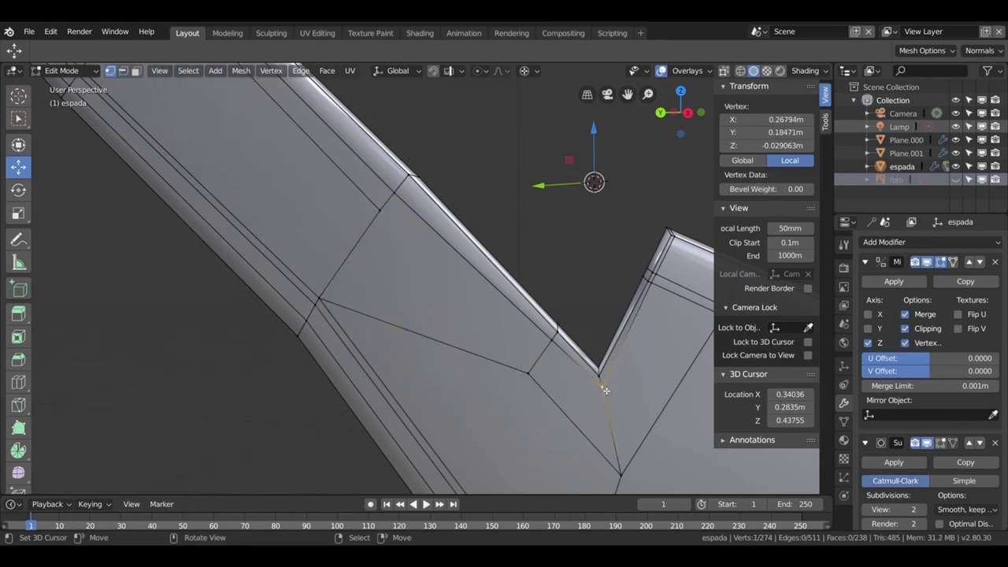
key(shift+v)
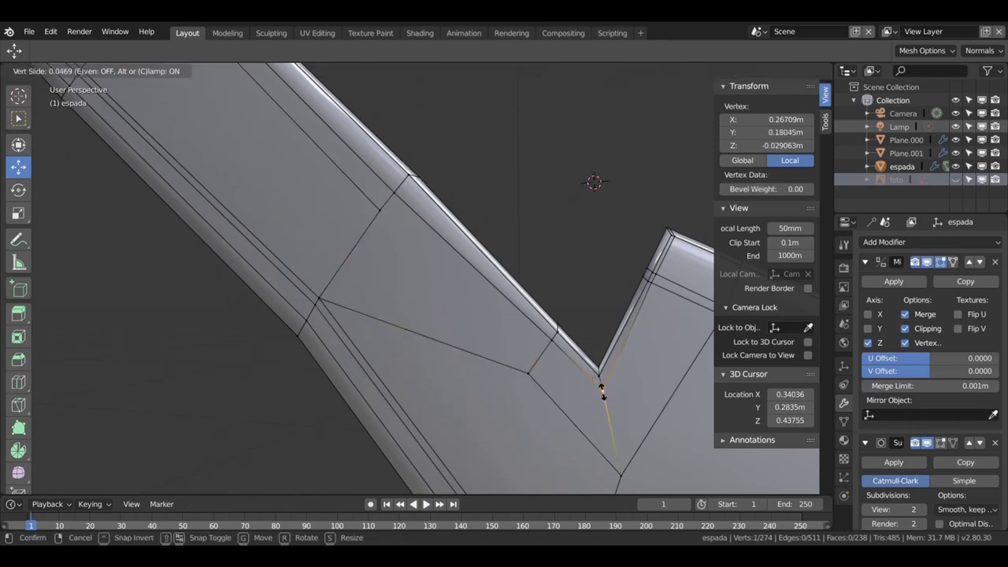
click(602, 392)
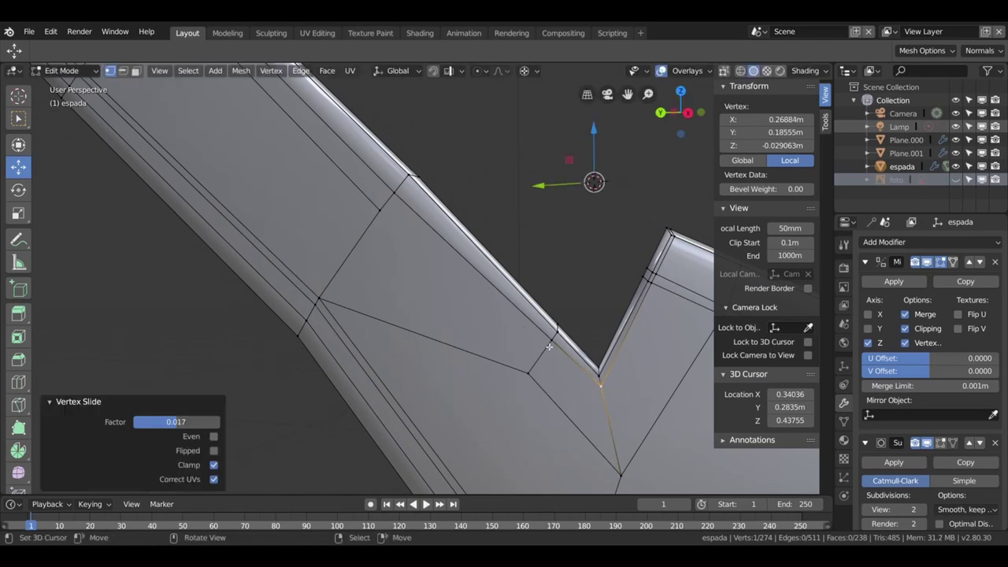
click(555, 344)
key(shift+v)
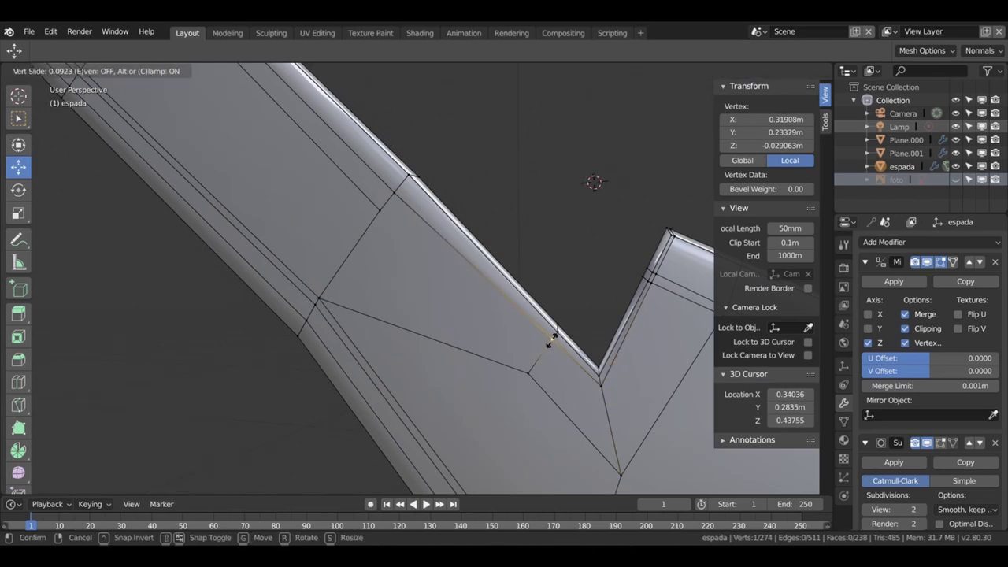
click(551, 340)
click(395, 192)
key(shift+v)
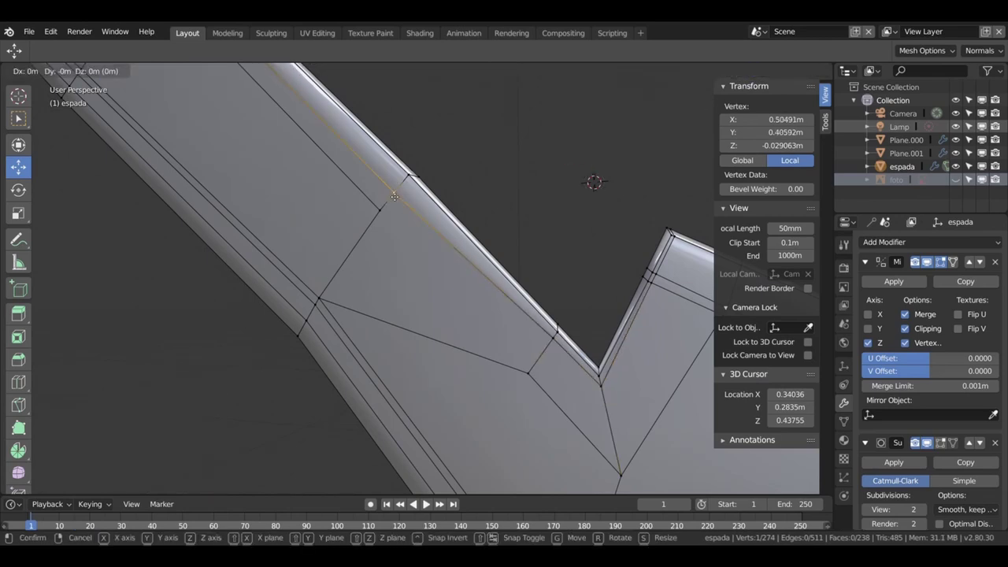
click(398, 185)
middle_drag(398, 185, 473, 300)
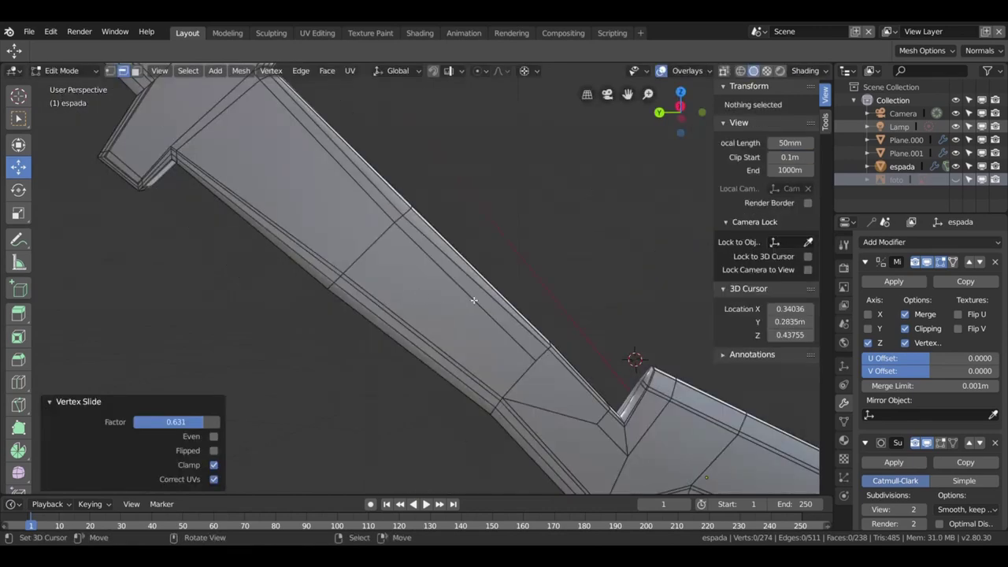
- Dissolve a blade edge loop, then slide a crossguard vertex by 0.508
alt+click(485, 305)
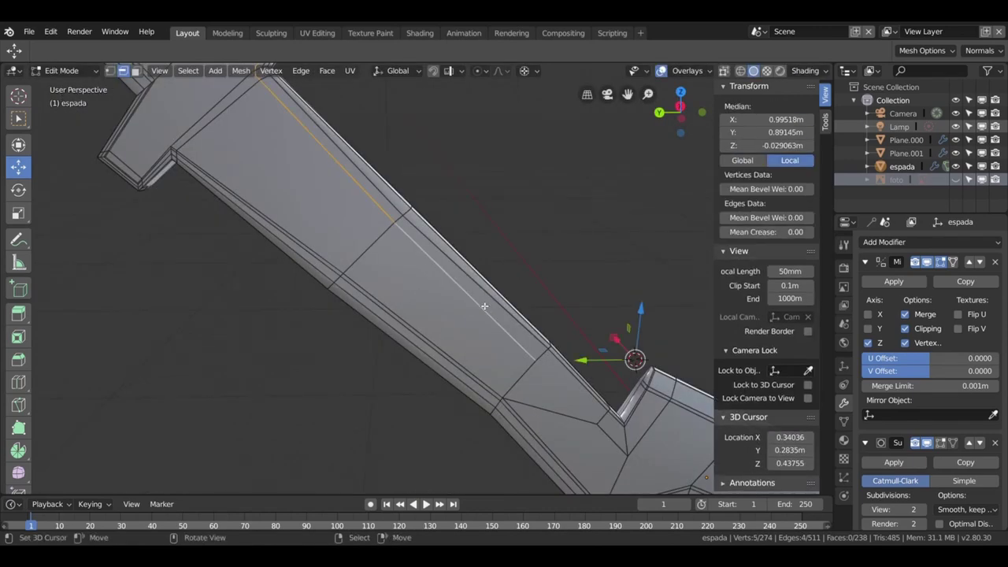
key(x)
click(484, 302)
middle_drag(490, 364, 544, 387)
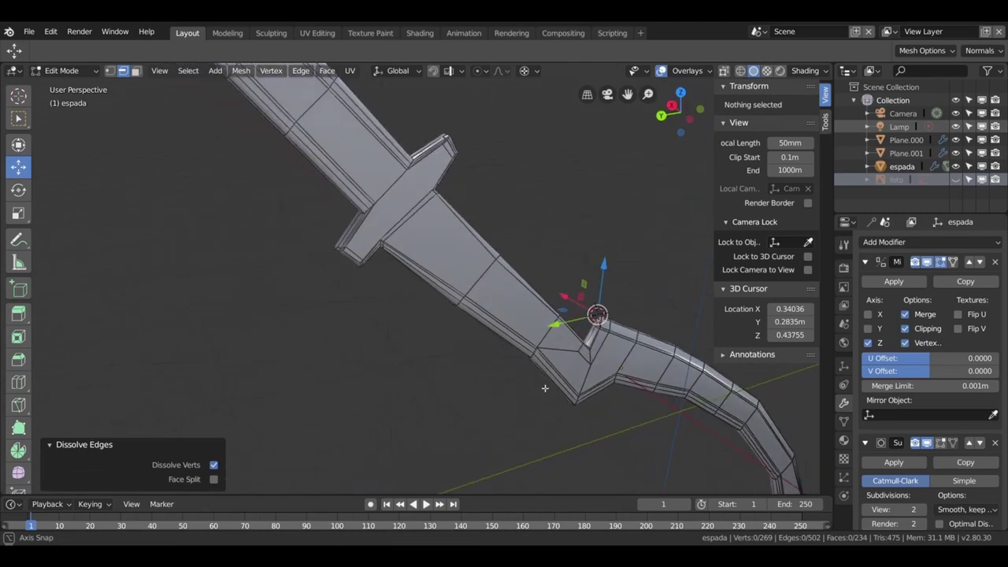
mouse_move(506, 297)
middle_down()
mouse_move(484, 272)
mouse_move(475, 288)
mouse_move(463, 282)
mouse_move(475, 291)
middle_up()
scroll(472, 260, up, 3)
click(472, 255)
key(shift+v)
- Finish the vertex slide, then dissolve the redundant edge at the crossguard notch
click(475, 254)
scroll(484, 292, up, 3)
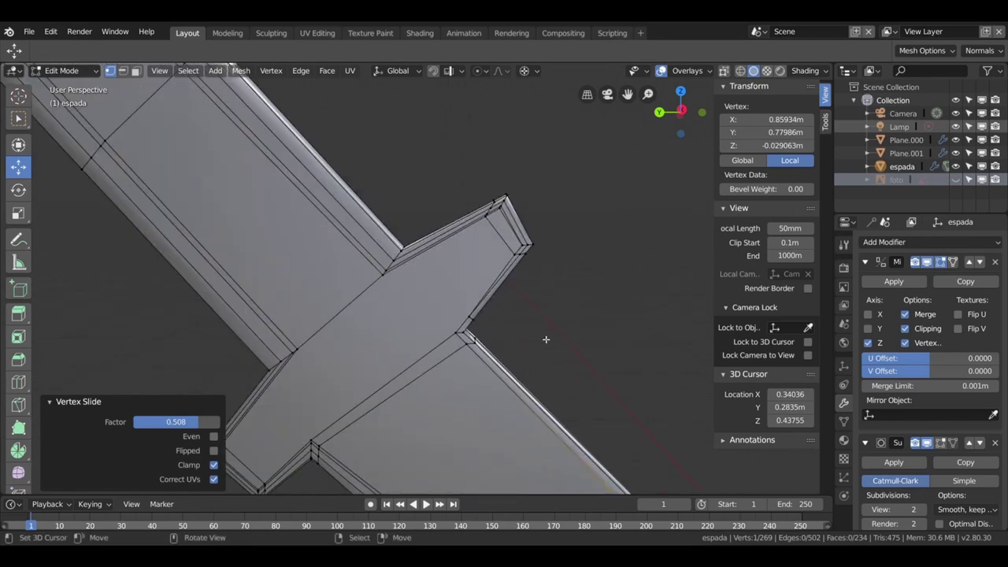
mouse_move(545, 340)
middle_down()
mouse_move(577, 316)
mouse_move(522, 310)
middle_up()
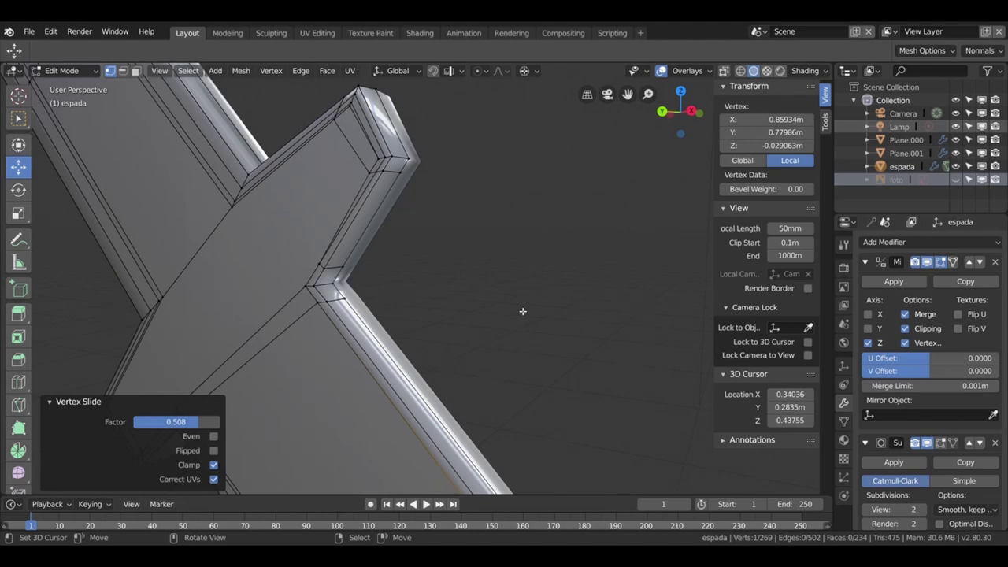
scroll(483, 304, up, 2)
scroll(483, 304, up, 3)
key(2)
click(465, 337)
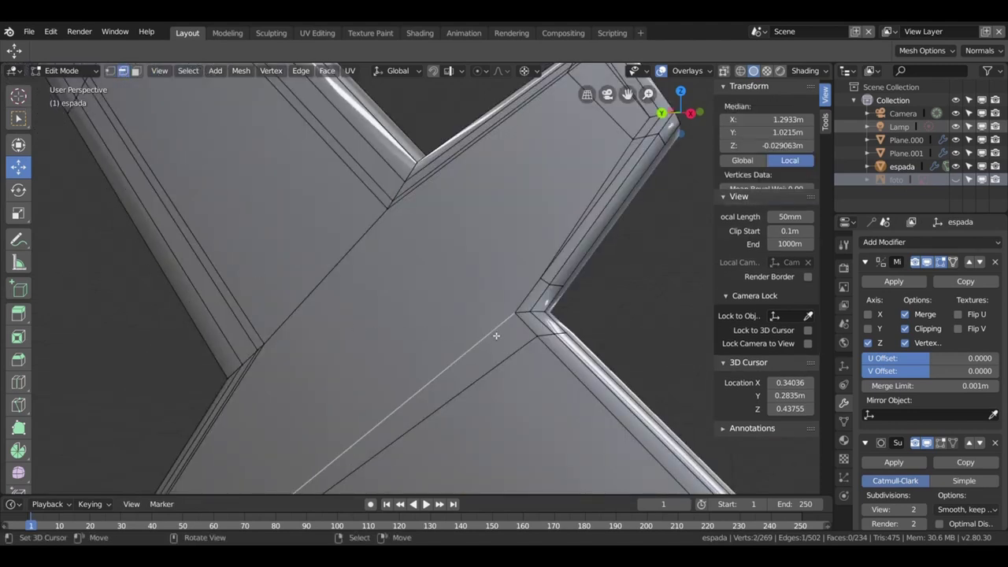
key(x)
click(495, 336)
- Dissolve the edge near the crossguard tip and two more side edges, bringing faces to 225
middle_drag(494, 337, 382, 198)
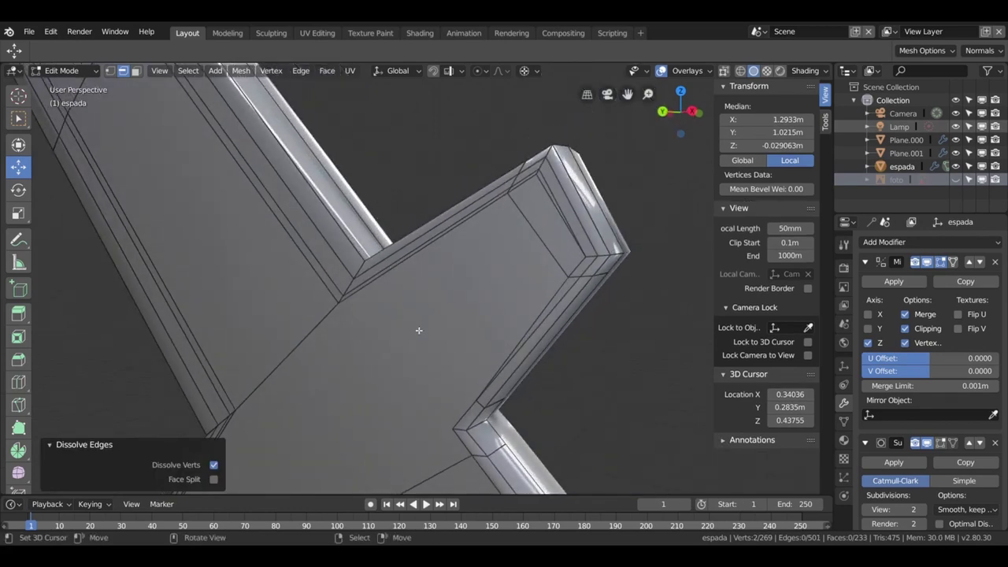
middle_drag(418, 330, 513, 240)
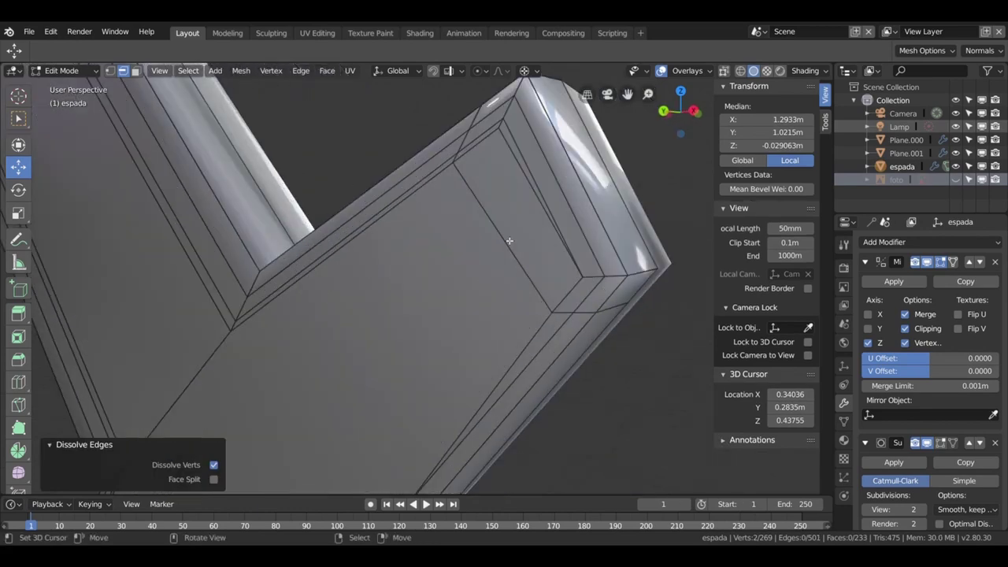
click(531, 161)
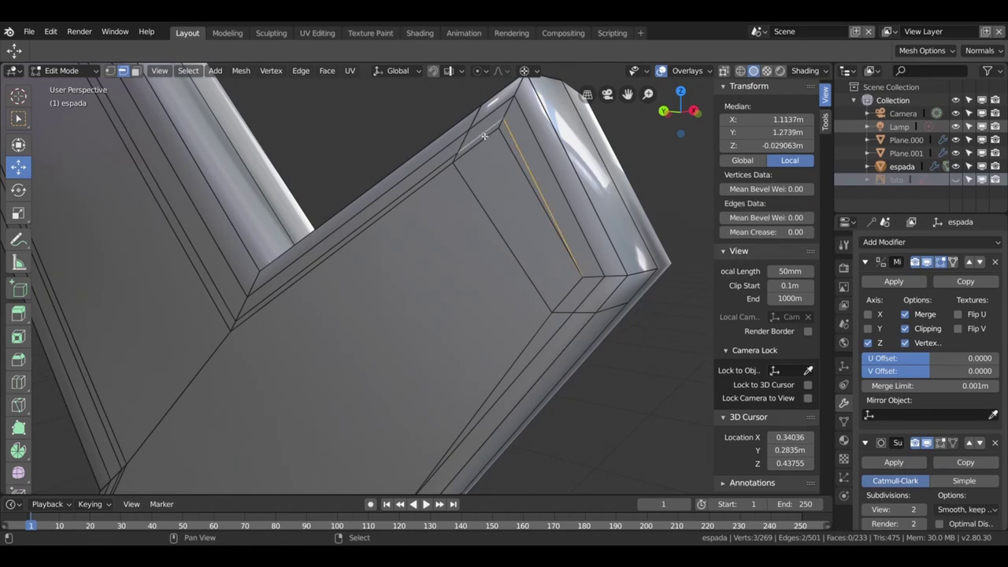
key(ctrl+x)
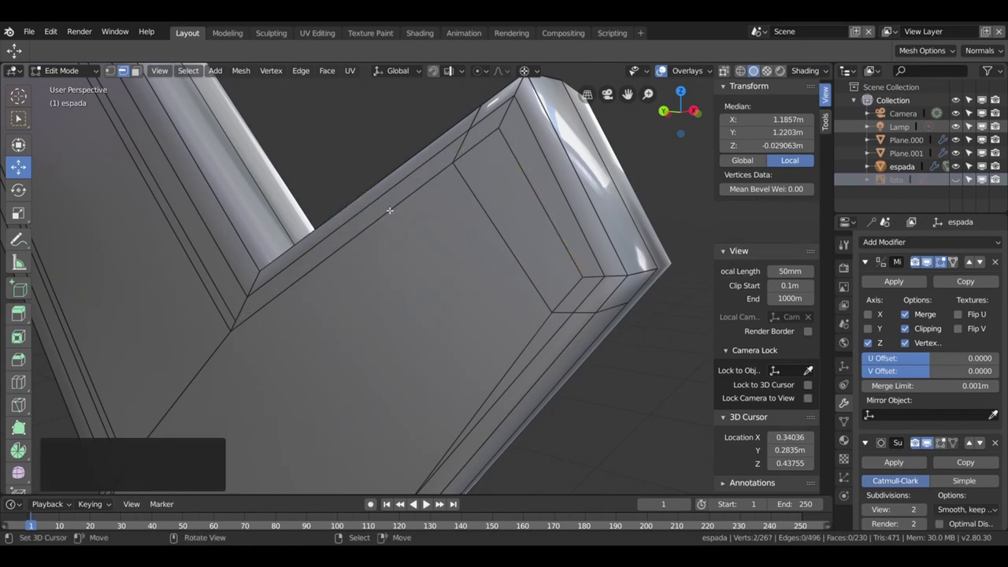
middle_drag(491, 191, 479, 191)
click(134, 71)
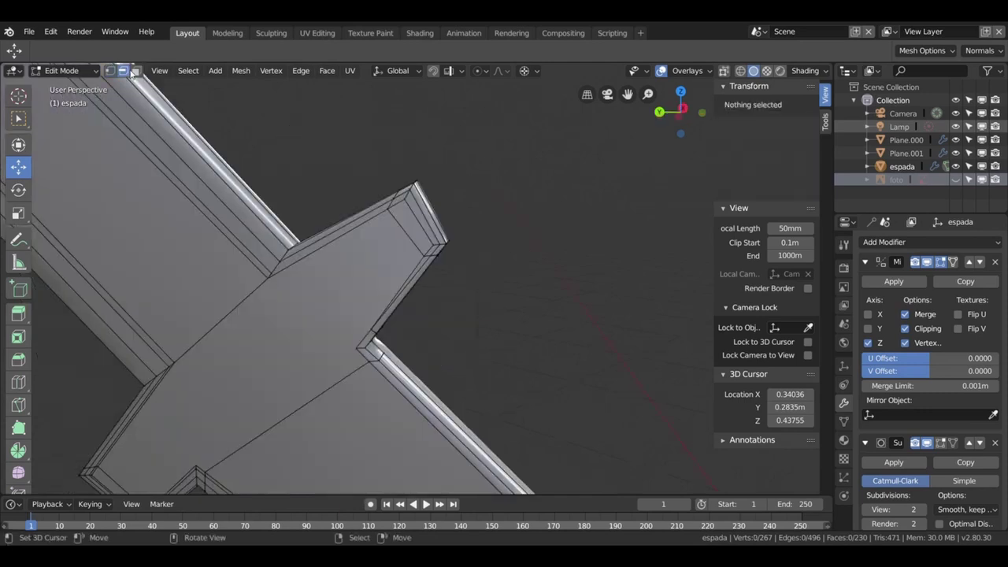
click(415, 267)
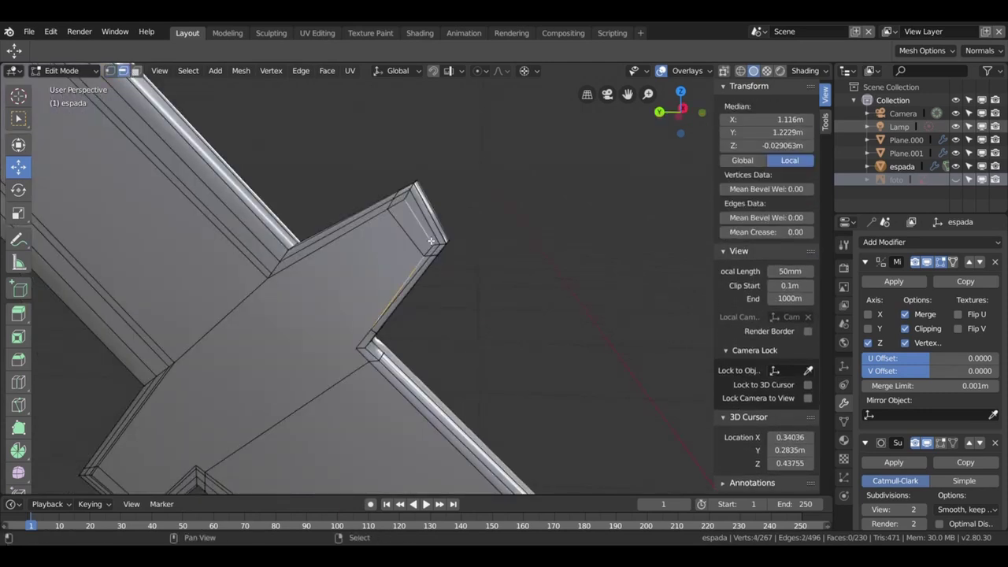
shift+click(398, 208)
key(x)
click(341, 240)
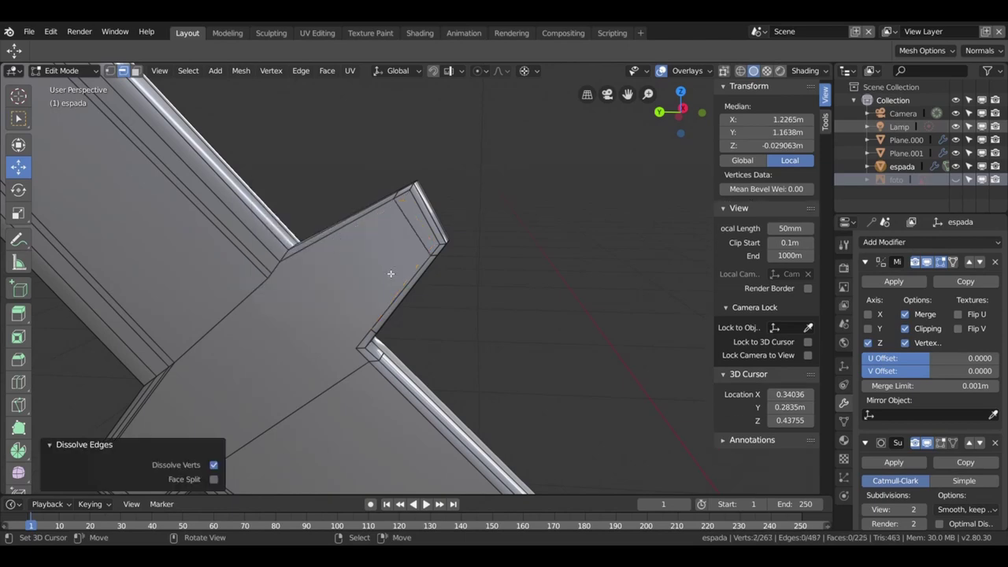
- In vertex mode, select the vertex near the crossguard's top corner and slide it toward the corner
middle_drag(390, 274, 398, 236)
key(1)
click(493, 369)
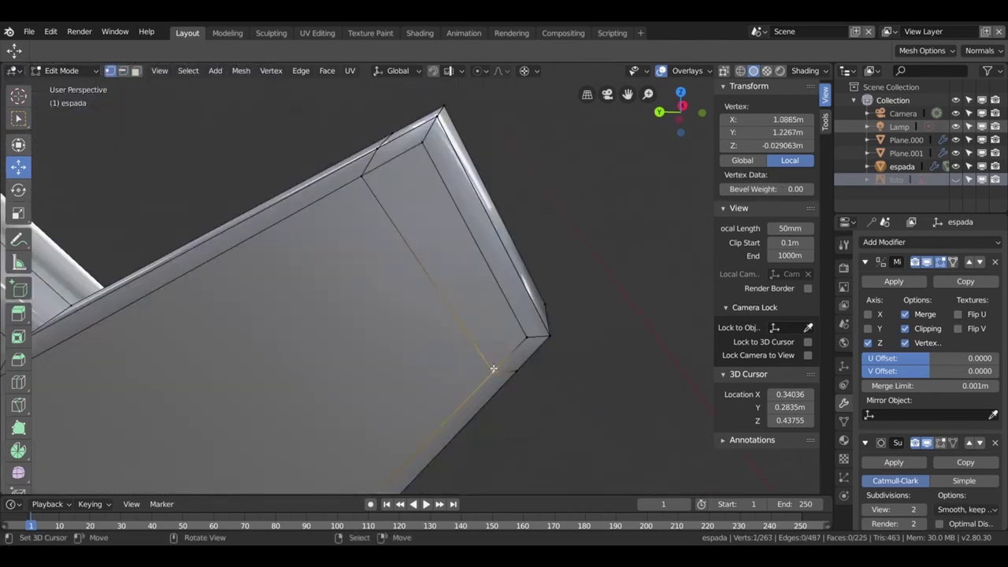
middle_drag(493, 368, 483, 355)
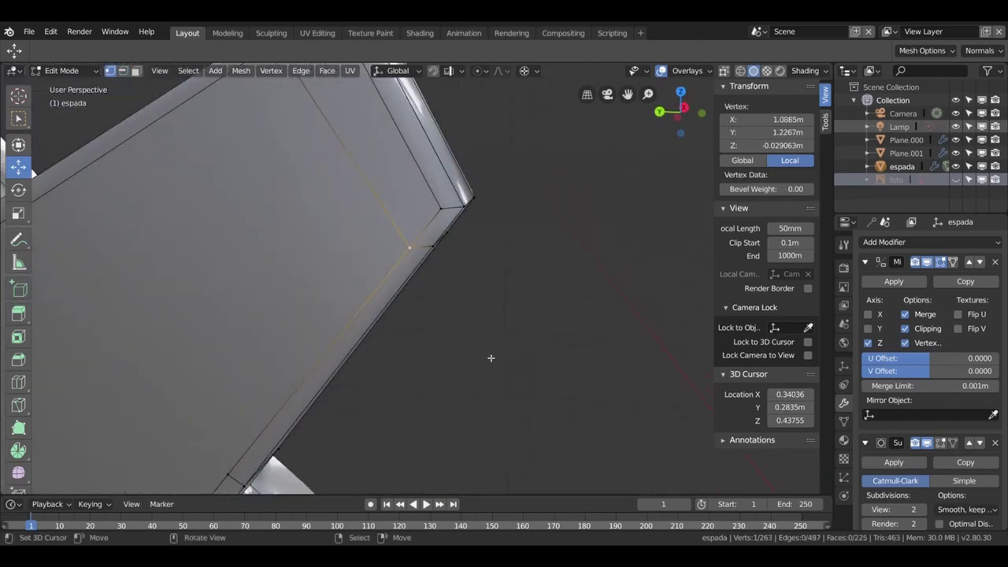
middle_drag(470, 311, 472, 291)
click(460, 226)
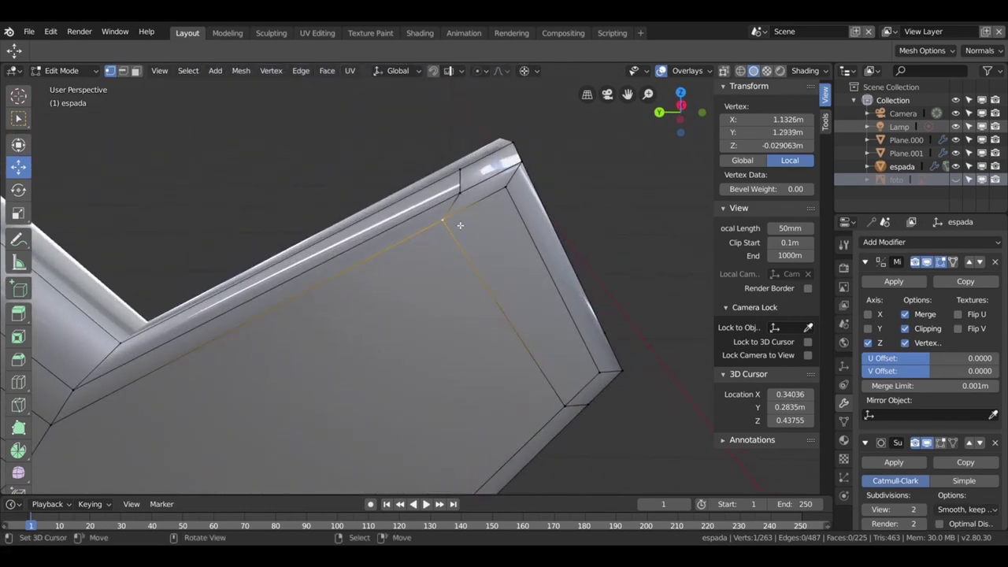
key(shift+v)
click(469, 200)
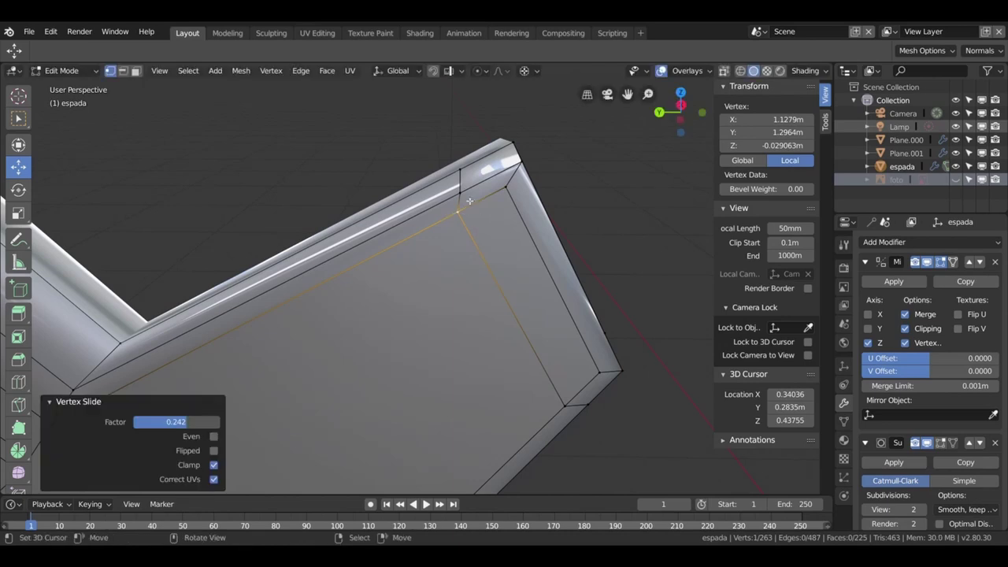
- Redo the vertex slide until it sits close to the corner at factor 0.044
key(ctrl+z)
key(shift+v)
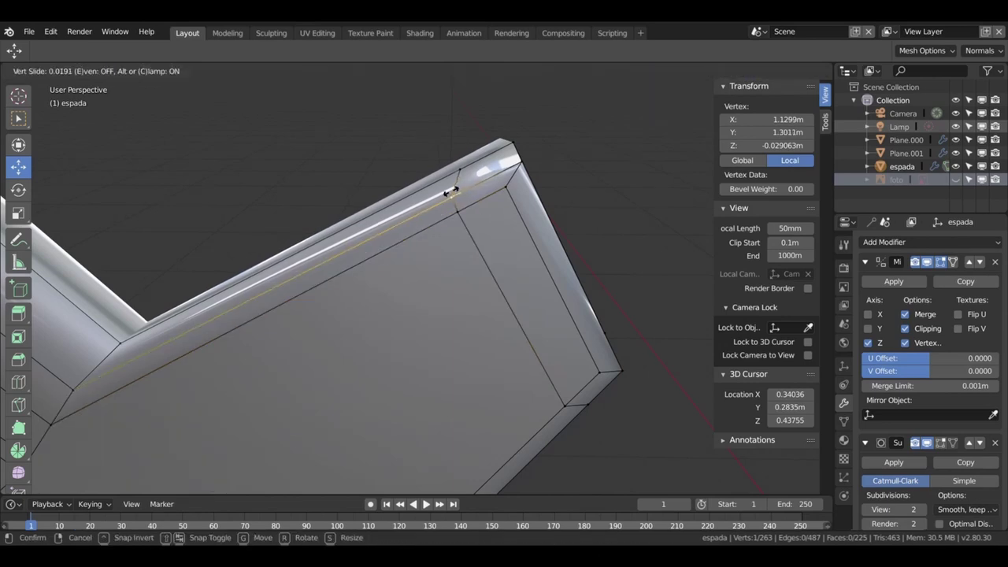
click(452, 192)
key(ctrl+z)
key(shift+v)
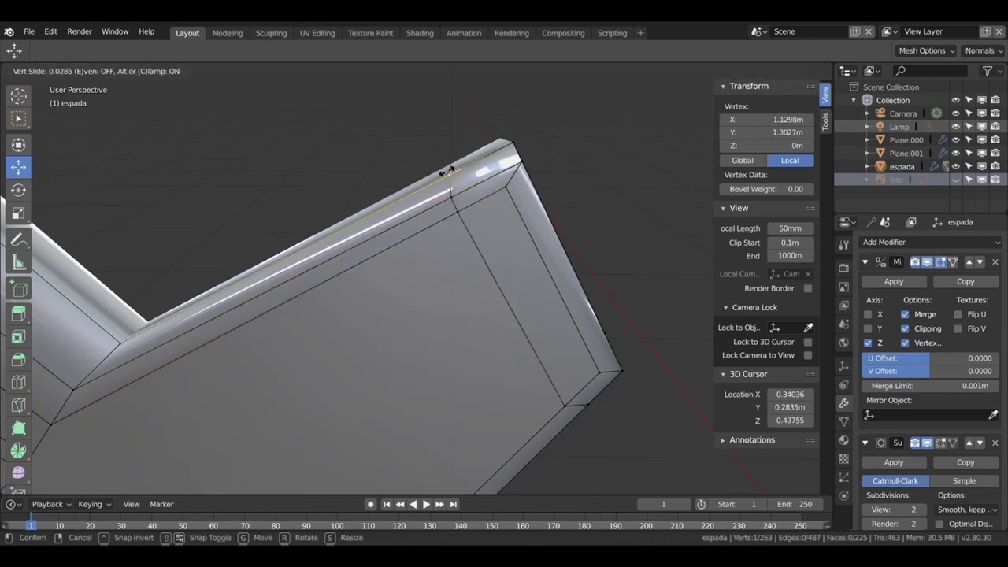
click(447, 171)
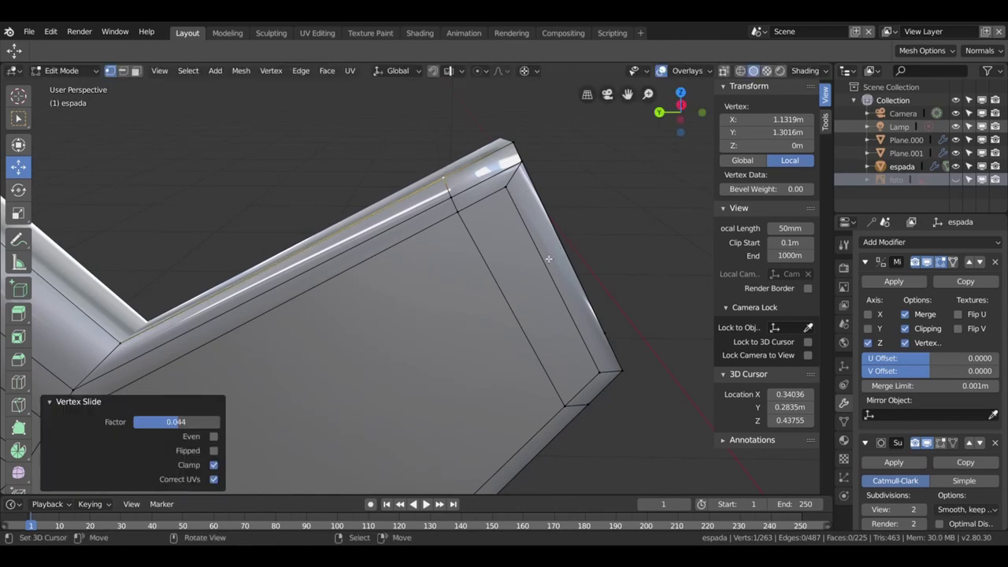
- Start a knife cut at the corner of the crossguard–blade junction
scroll(549, 259, down, 3)
shift+middle_drag(540, 270, 504, 236)
scroll(504, 237, up, 2)
key(k)
click(478, 296)
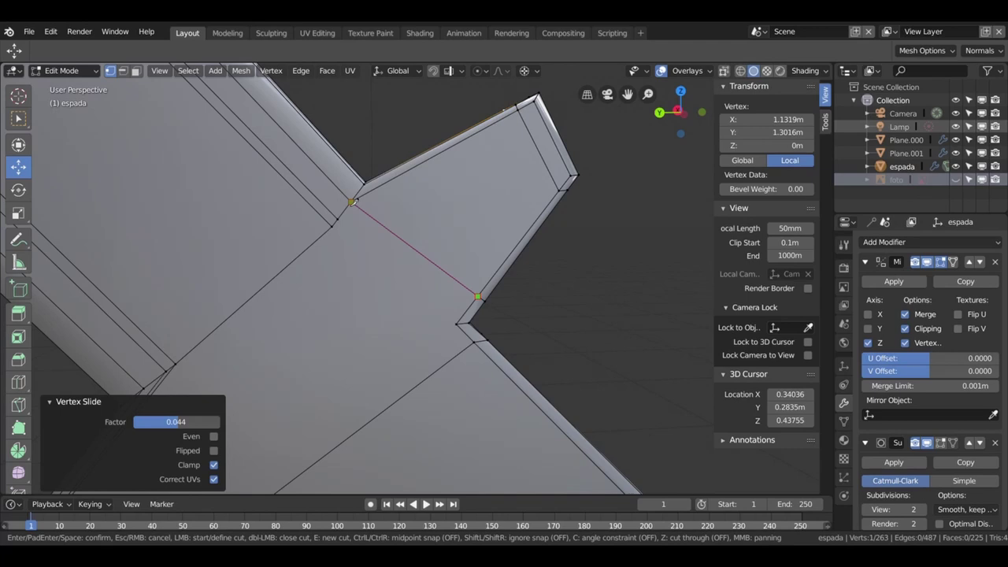
- Commit the knife cut at the notch corner and join two vertices with a new edge
click(352, 202)
key(Return)
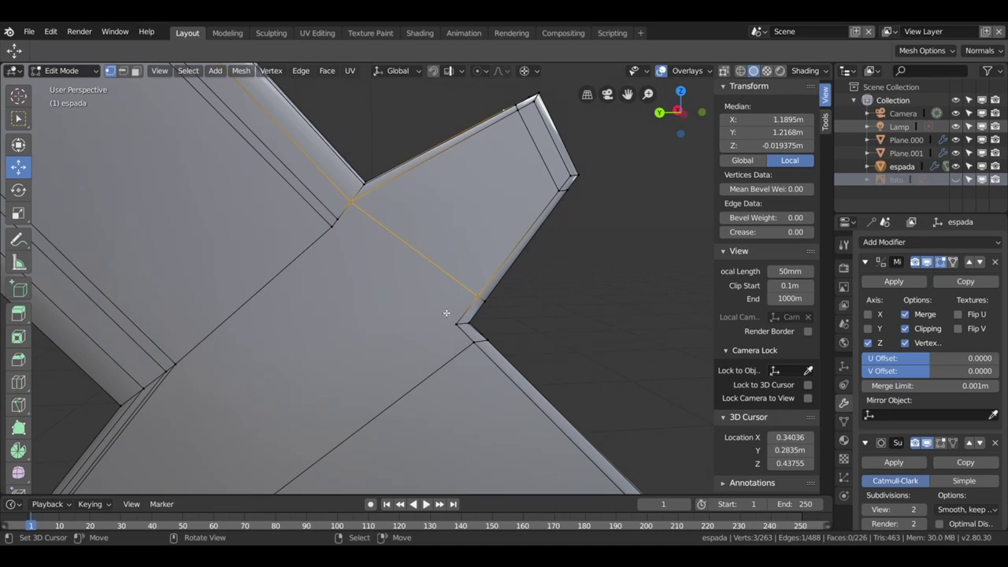
click(465, 335)
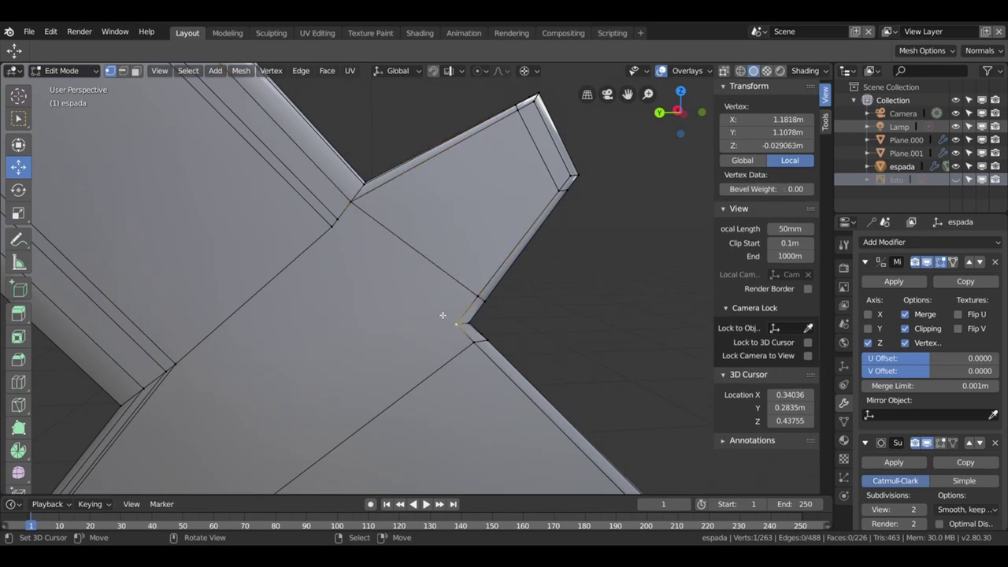
shift+click(340, 223)
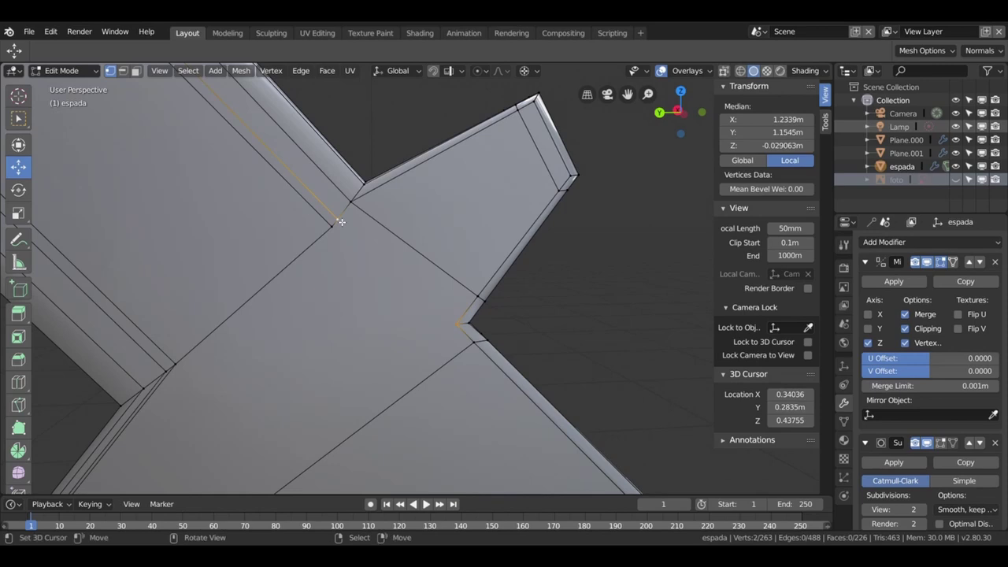
key(j)
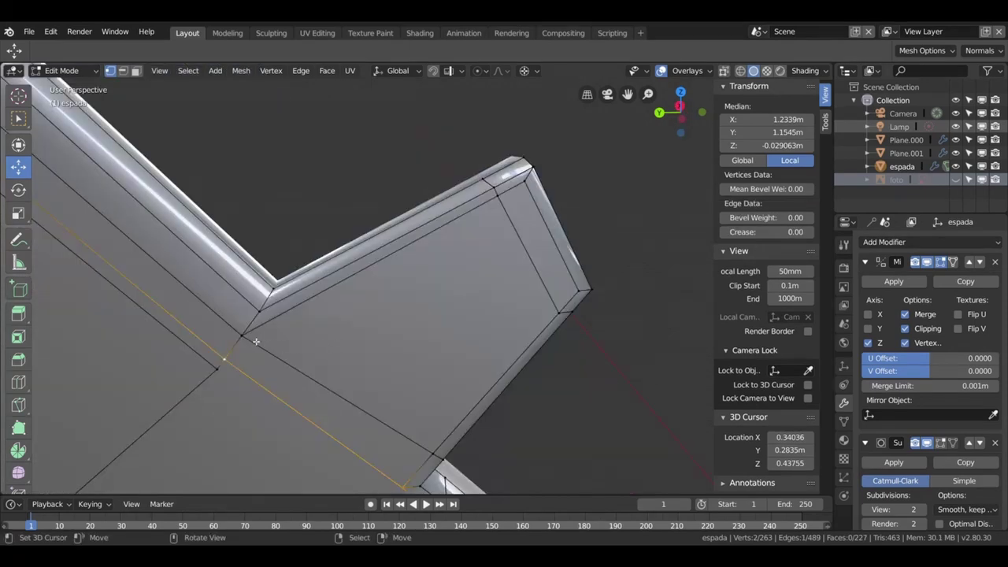
- Slide the new bevel-edge vertices into place, ending at factor 0.354 with 227 faces
click(246, 337)
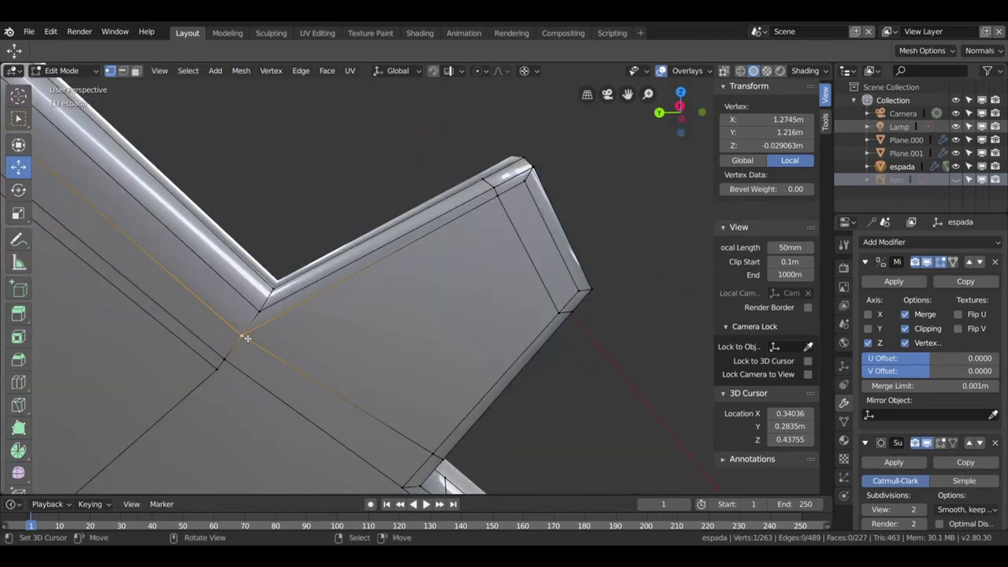
key(shift+v)
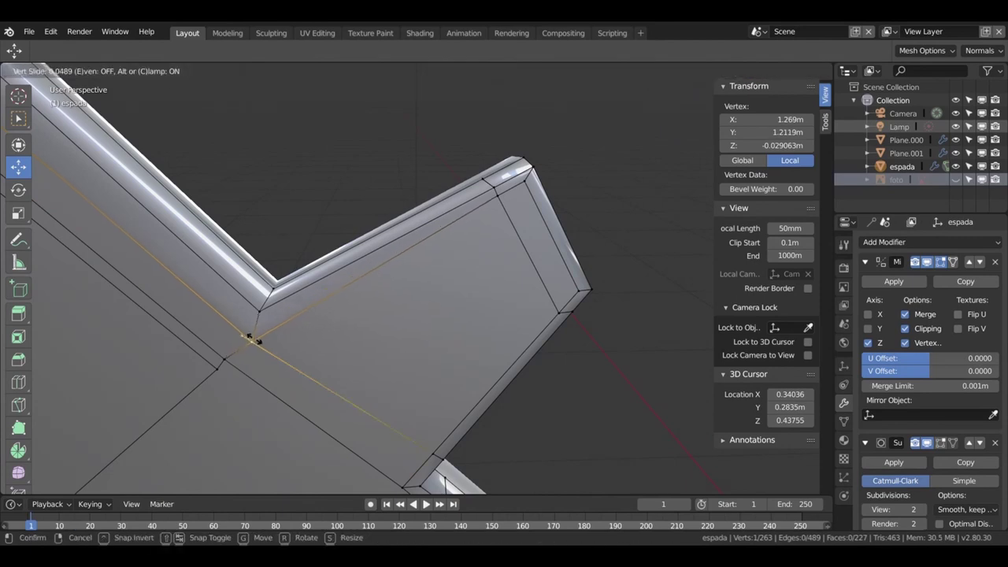
click(254, 337)
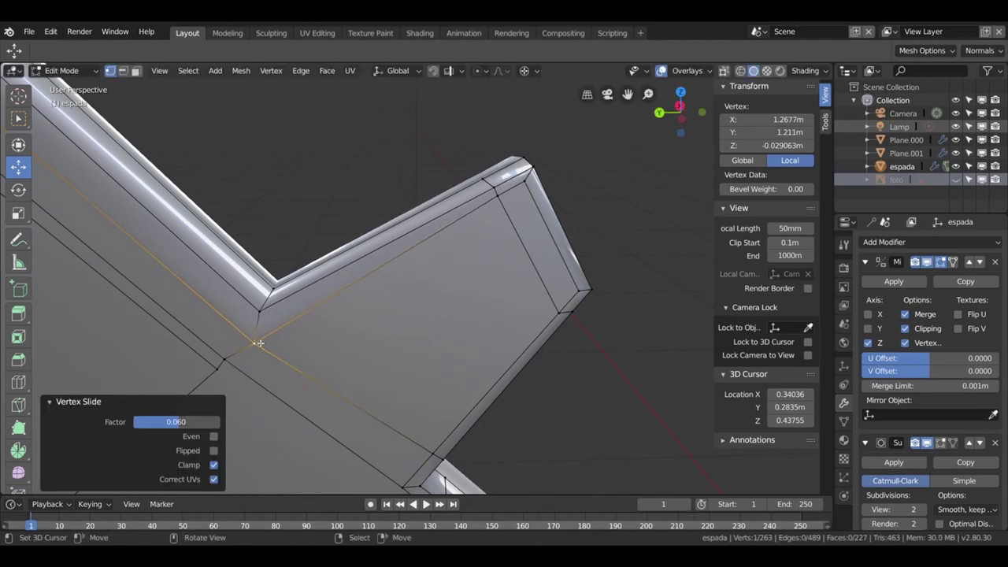
key(shift+v)
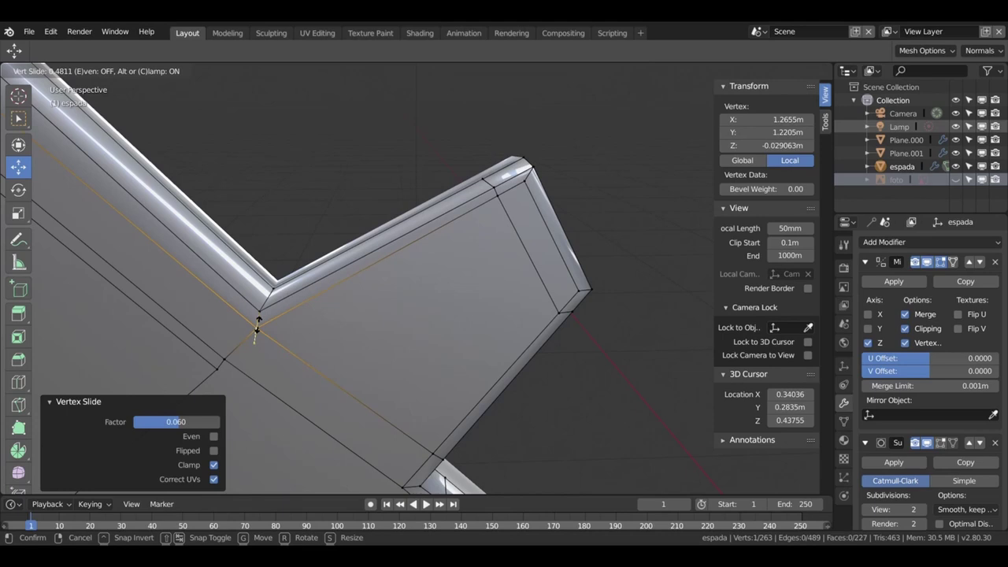
click(256, 325)
key(ctrl+z)
key(shift+v)
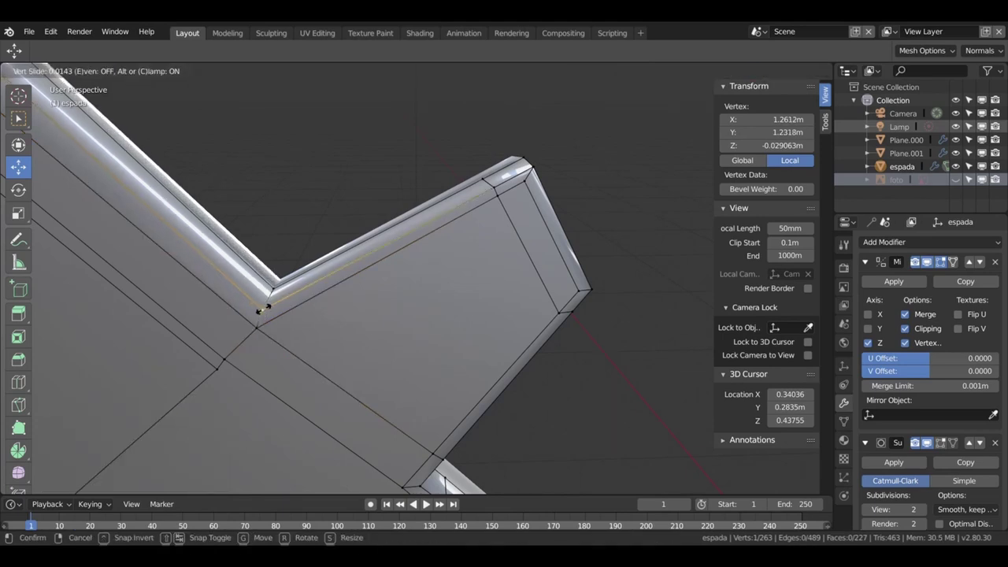
click(266, 307)
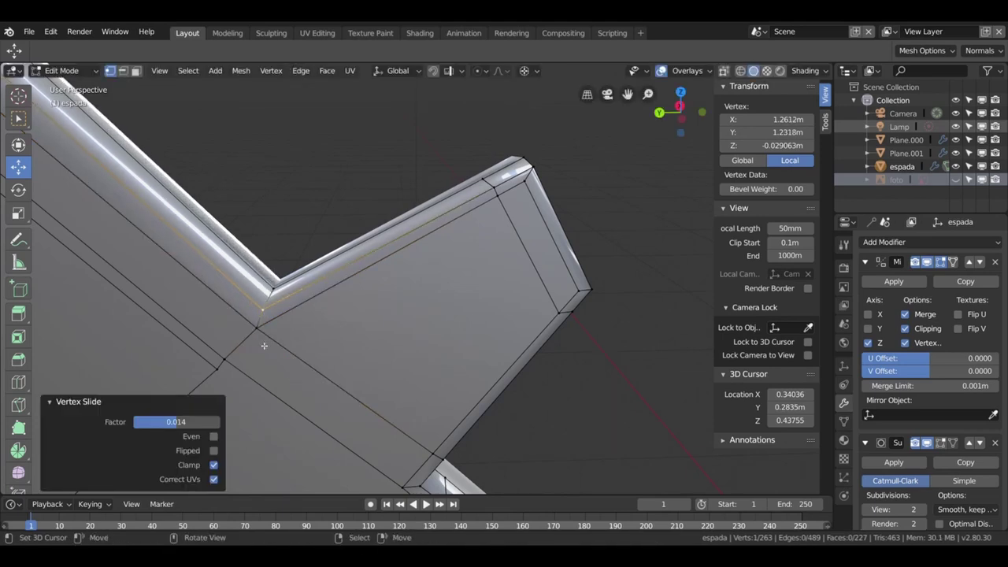
click(262, 332)
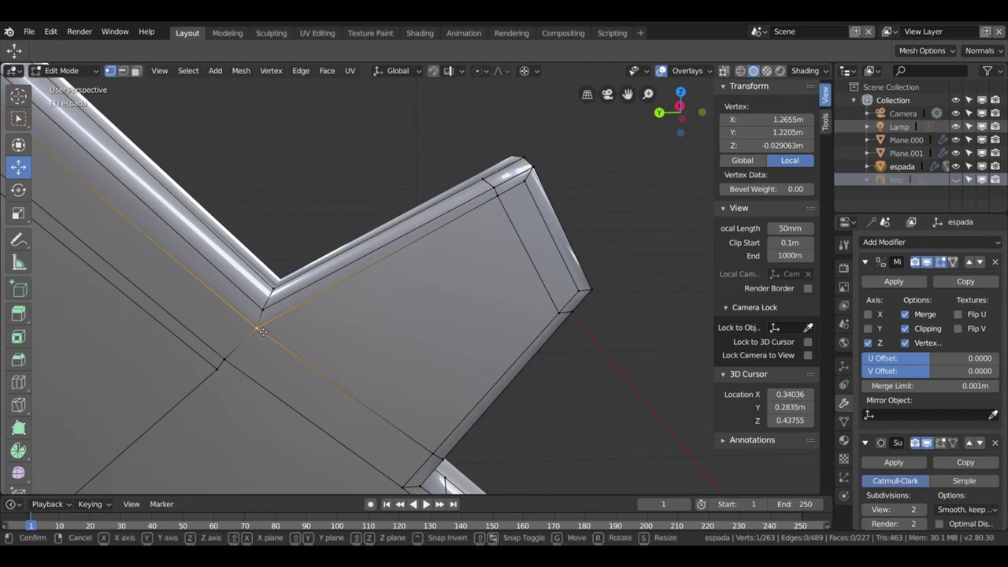
key(shift+v)
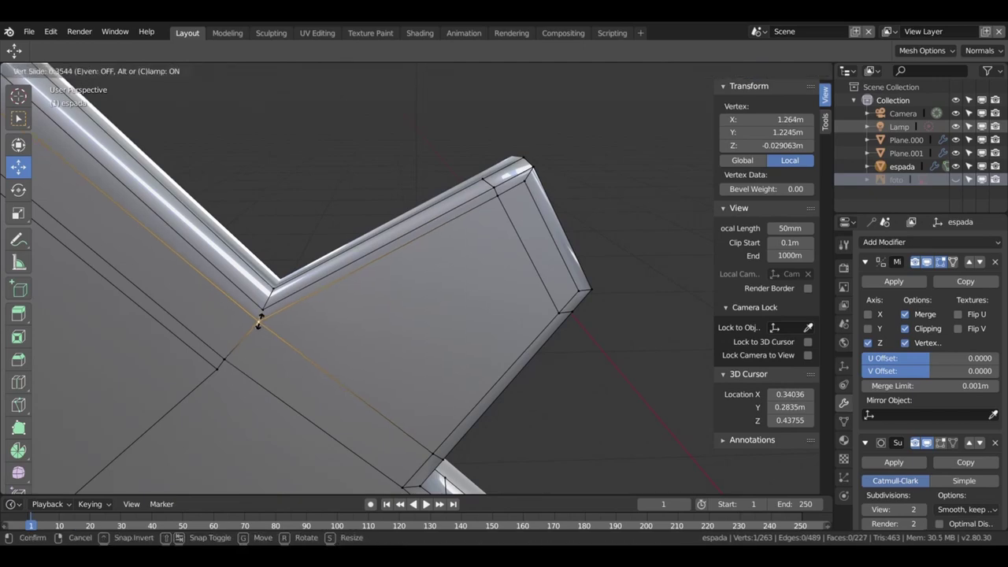
click(259, 323)
scroll(378, 324, down, 4)
- Zoom out to frame the whole espada sword and bring up the viewport Overlays settings
shift+middle_drag(378, 324, 419, 322)
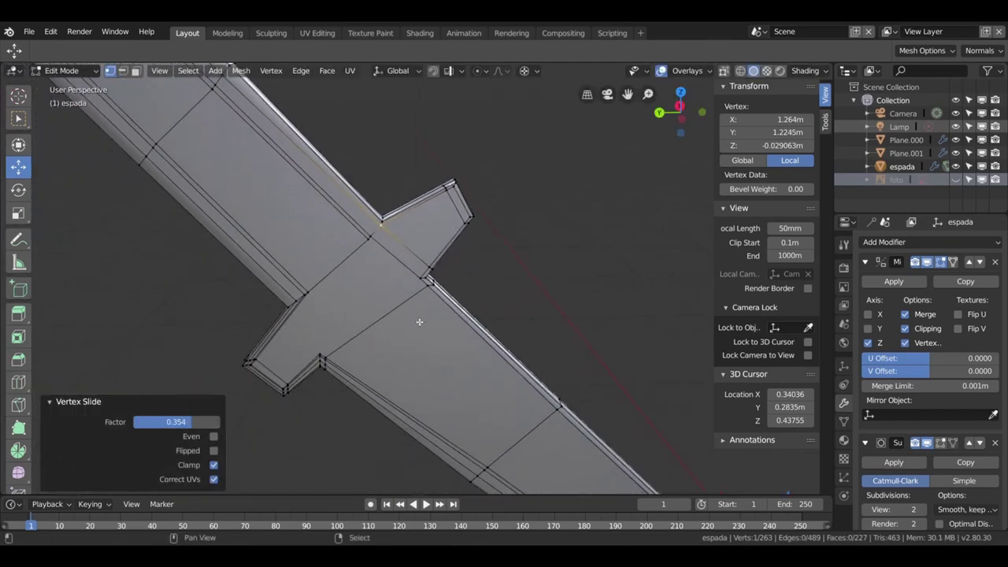
scroll(419, 321, down, 3)
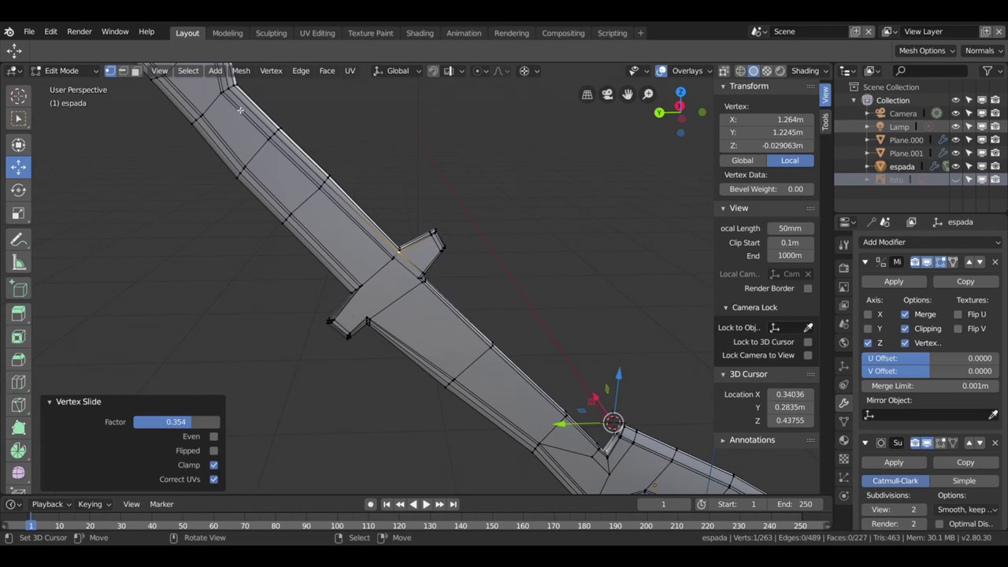
scroll(291, 212, down, 3)
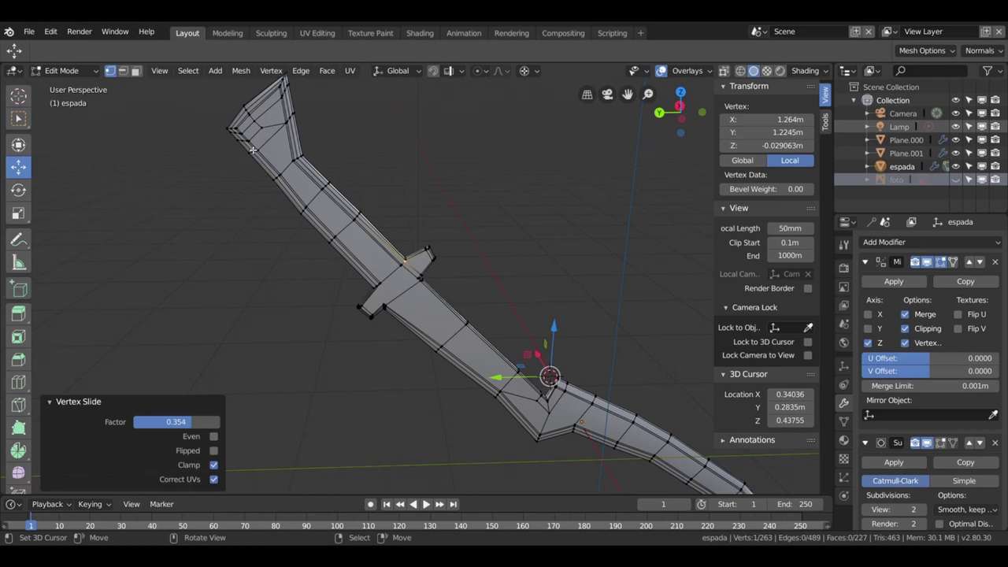
scroll(279, 164, up, 2)
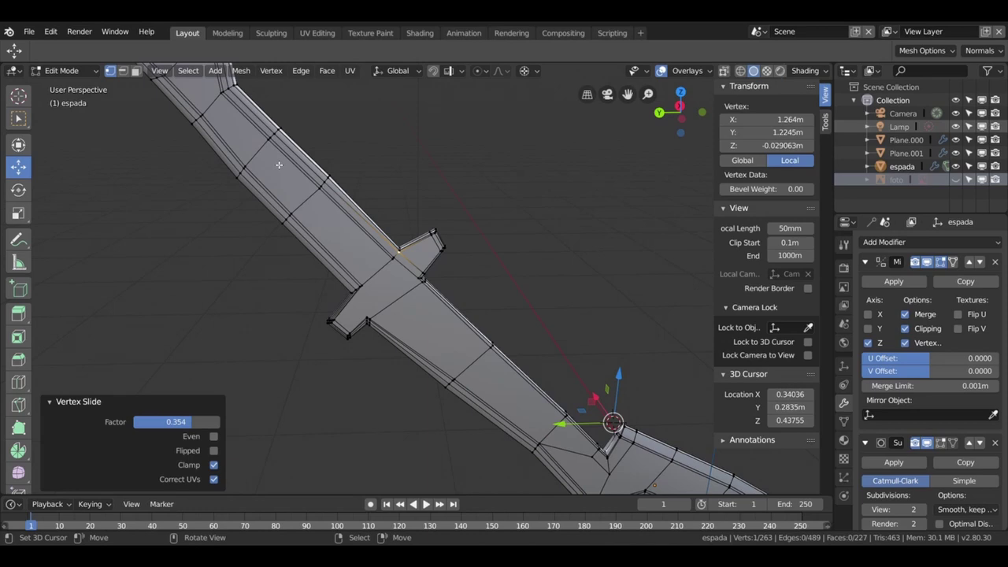
scroll(279, 165, down, 2)
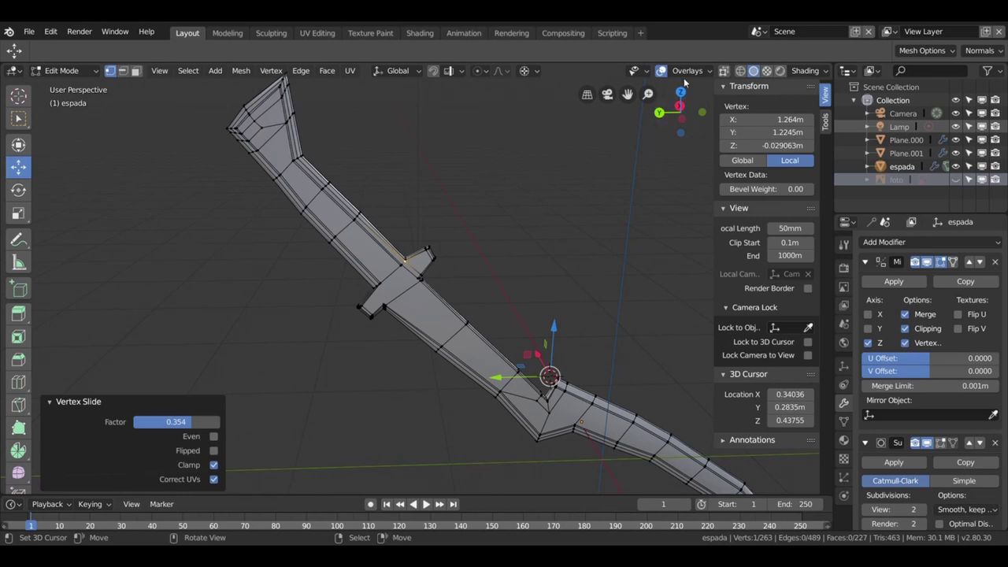
click(687, 72)
click(689, 71)
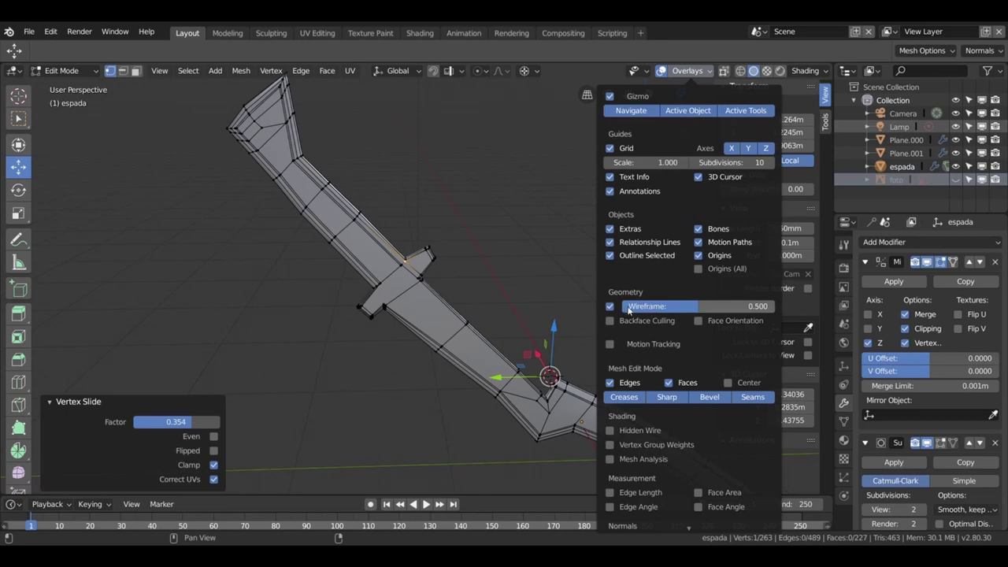
- In Object Mode, set the Wireframe overlay to 1.000 and inspect the smoothed crossguard tip
key(Tab)
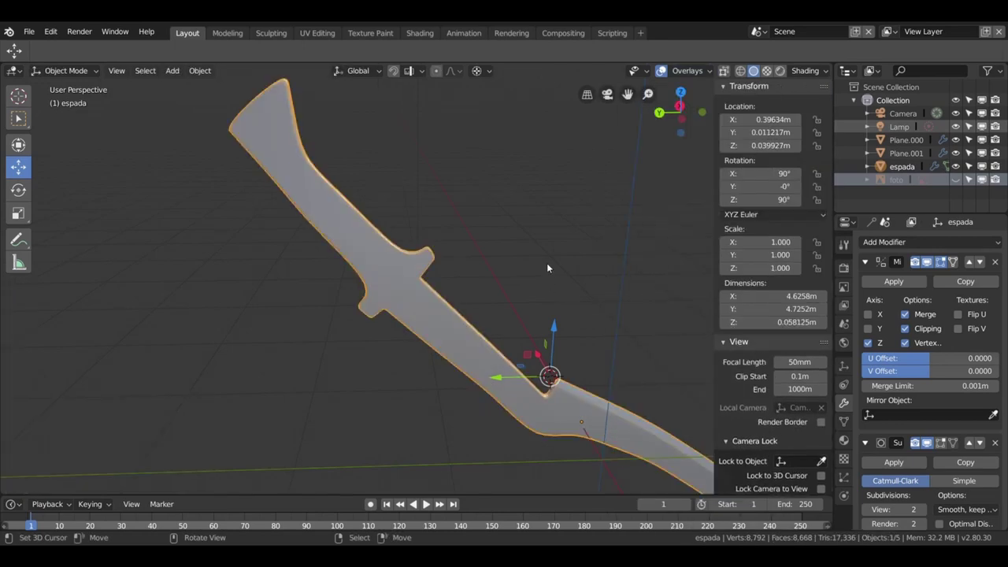
mouse_move(552, 269)
middle_down()
mouse_move(533, 203)
mouse_move(378, 197)
mouse_move(533, 231)
middle_up()
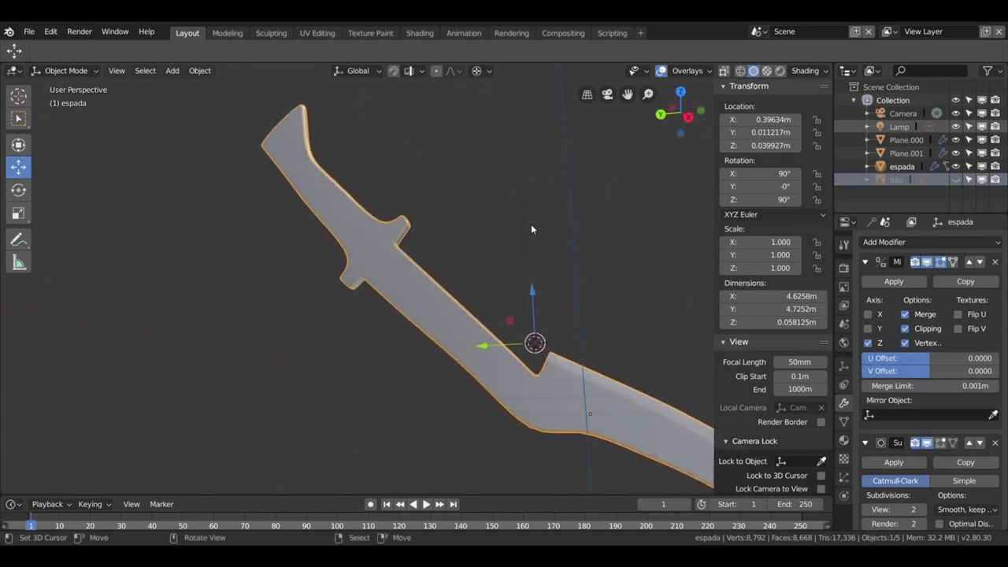
click(687, 70)
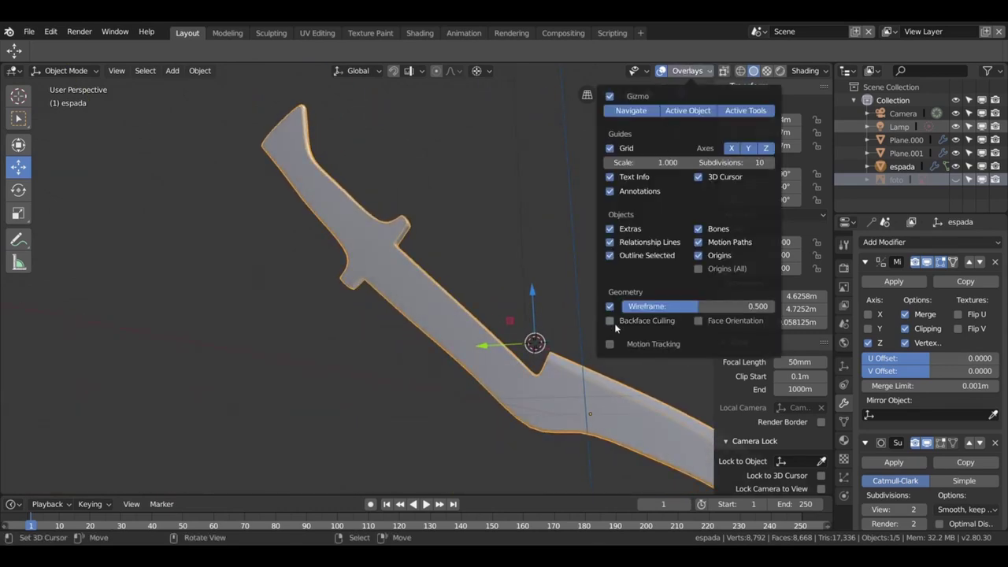
drag(648, 307, 725, 307)
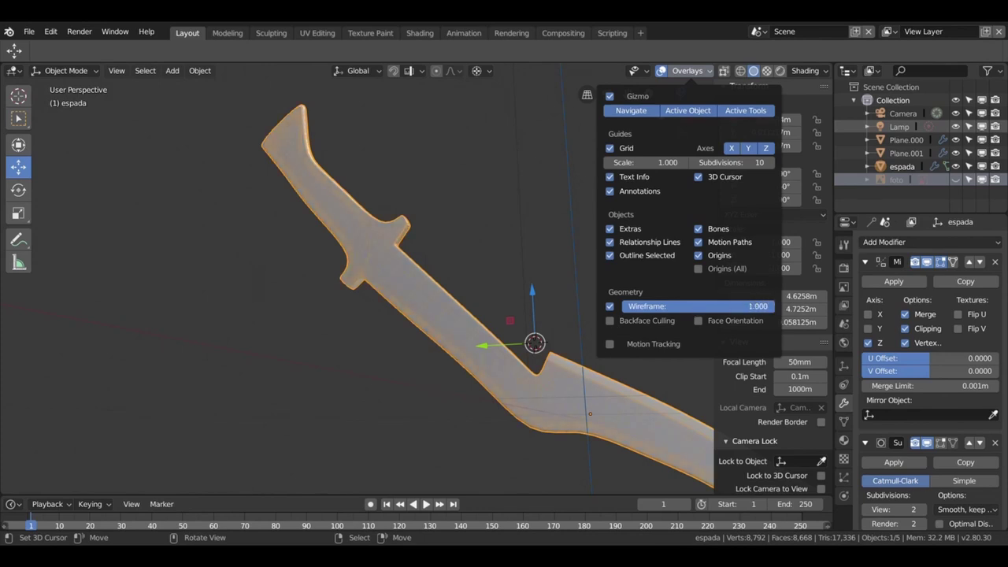
mouse_move(441, 311)
middle_down()
mouse_move(464, 342)
mouse_move(421, 303)
middle_up()
scroll(420, 304, up, 3)
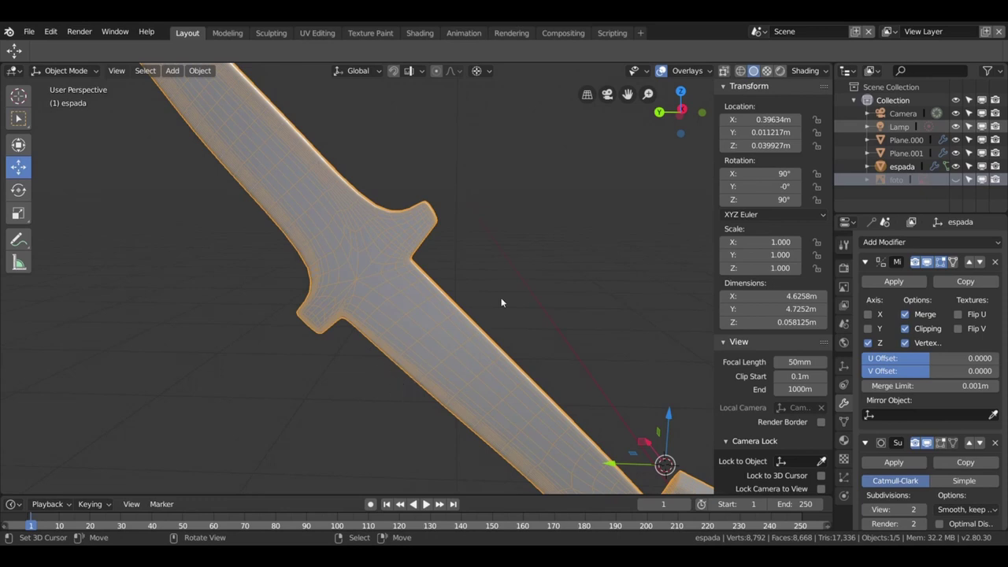
scroll(501, 303, down, 2)
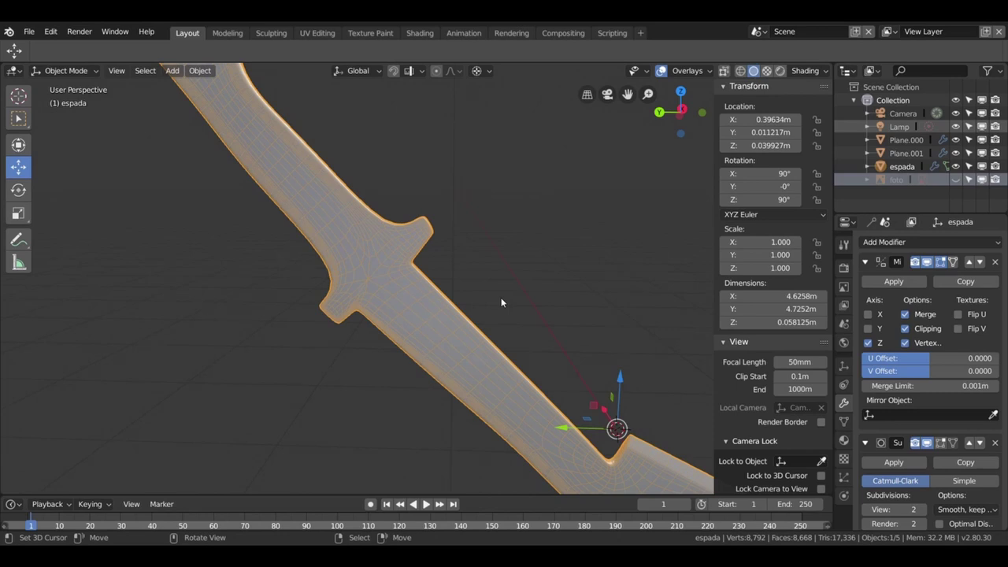
scroll(500, 302, up, 2)
scroll(501, 303, up, 3)
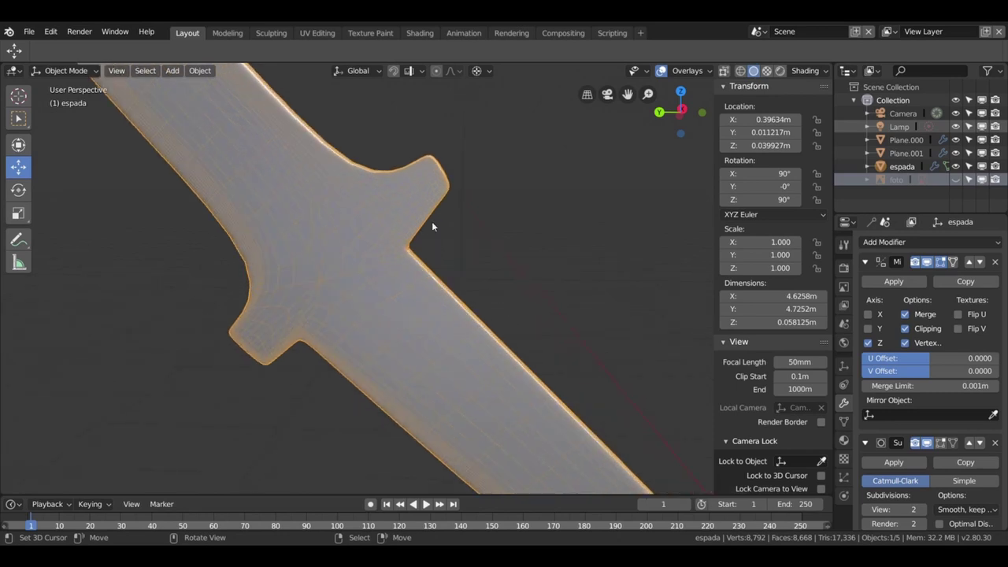
scroll(496, 297, up, 2)
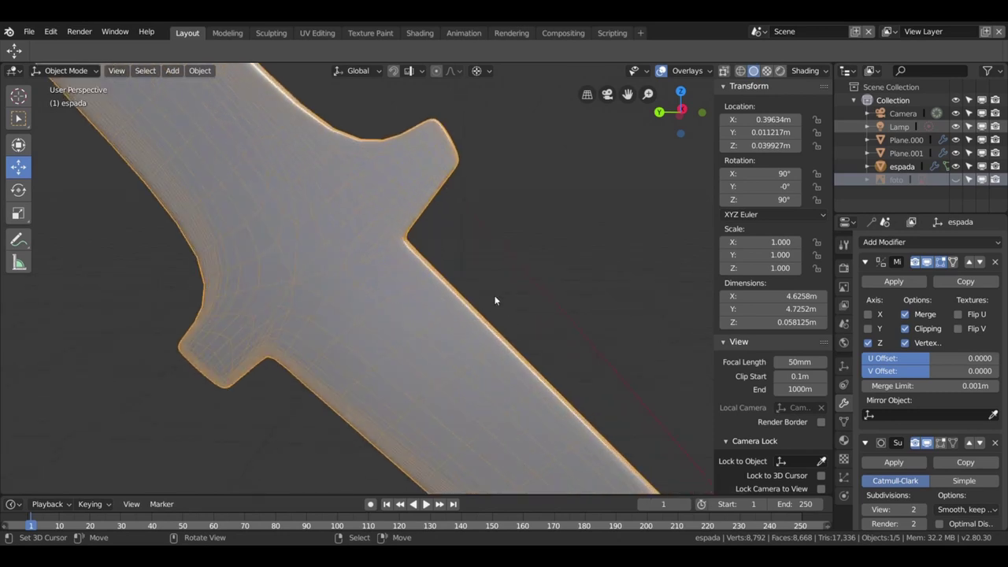
mouse_move(495, 297)
middle_down()
mouse_move(559, 333)
mouse_move(531, 283)
mouse_move(526, 301)
middle_up()
scroll(574, 323, down, 5)
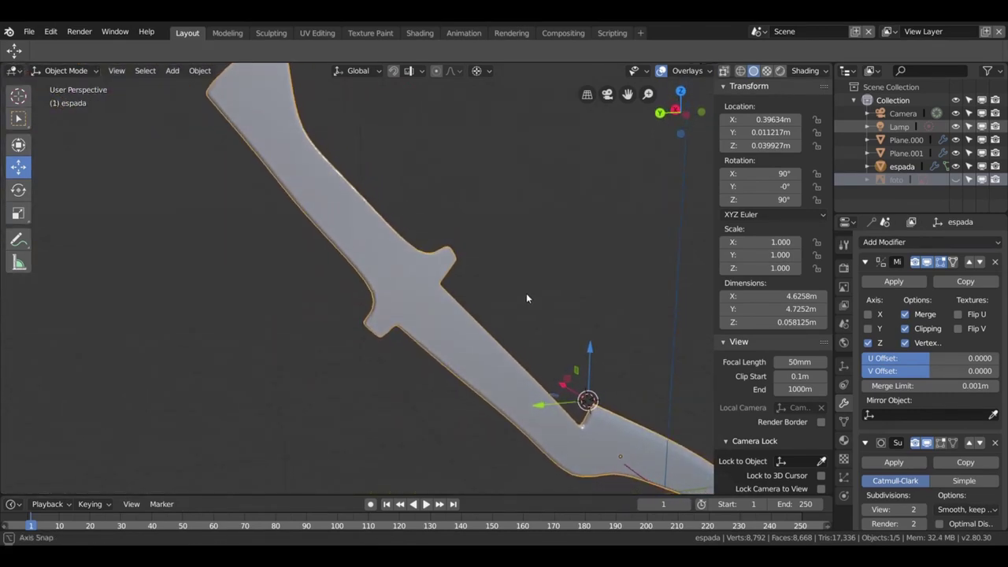
- Back in Edit Mode, add a first loop cut across the crossguard–blade corner
key(Tab)
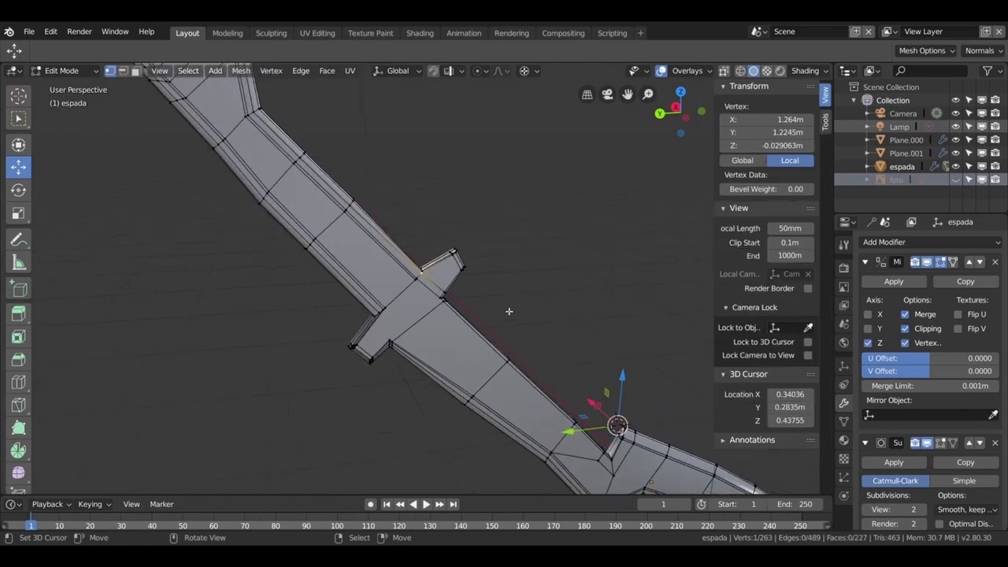
scroll(509, 311, up, 4)
scroll(509, 311, down, 1)
scroll(509, 311, up, 2)
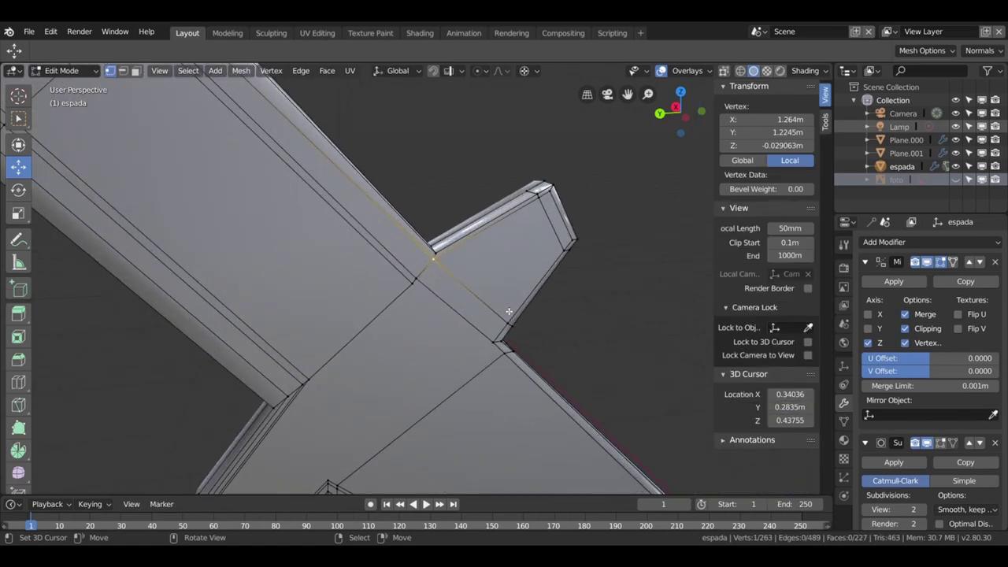
middle_drag(508, 311, 497, 326)
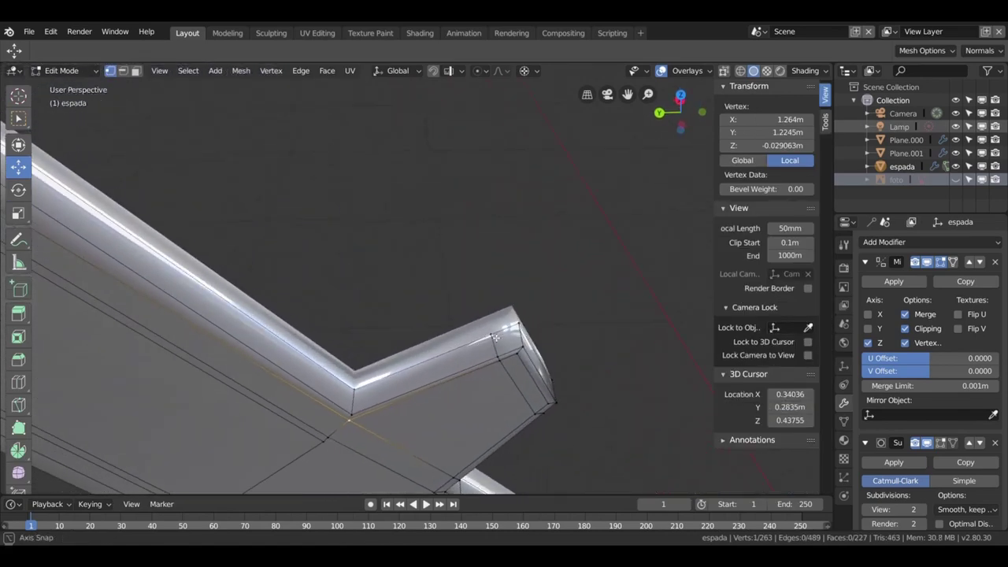
scroll(494, 329, up, 1)
scroll(472, 343, up, 2)
scroll(457, 346, up, 2)
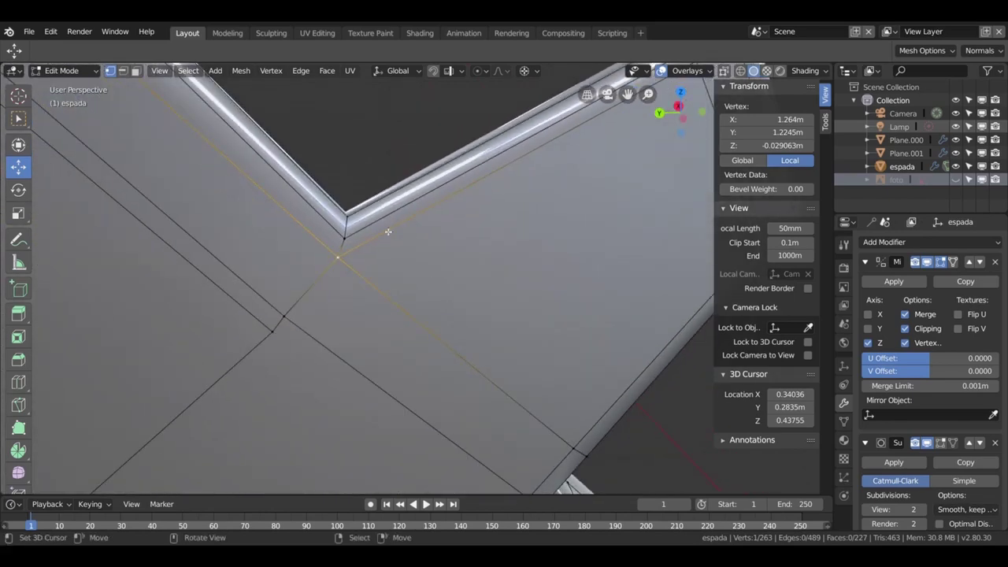
key(ctrl+r)
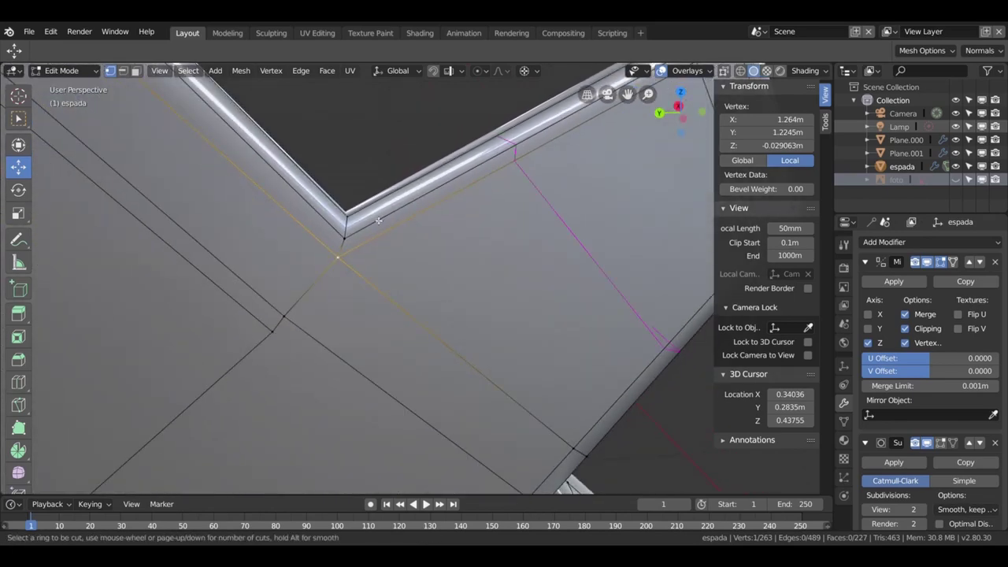
click(388, 239)
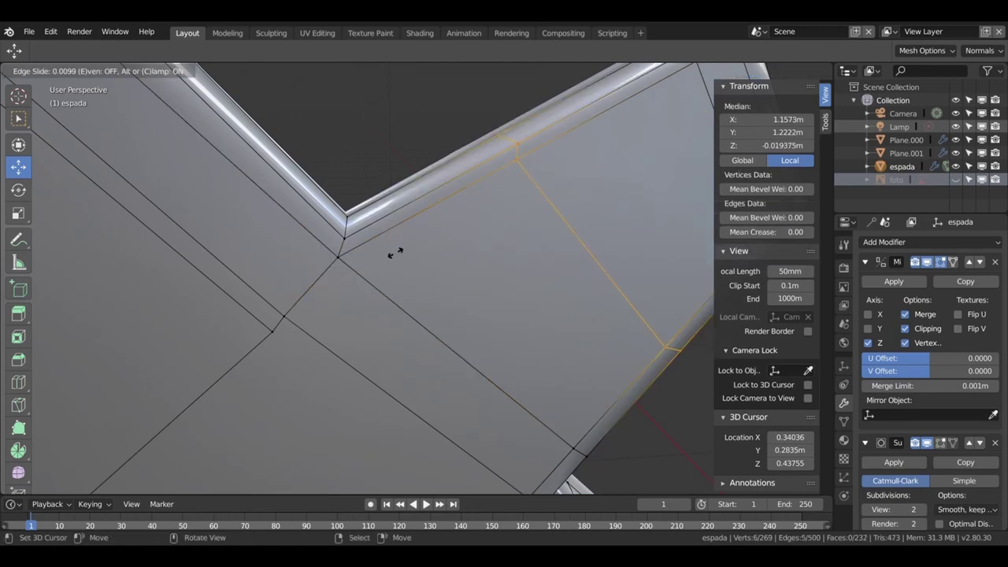
click(252, 348)
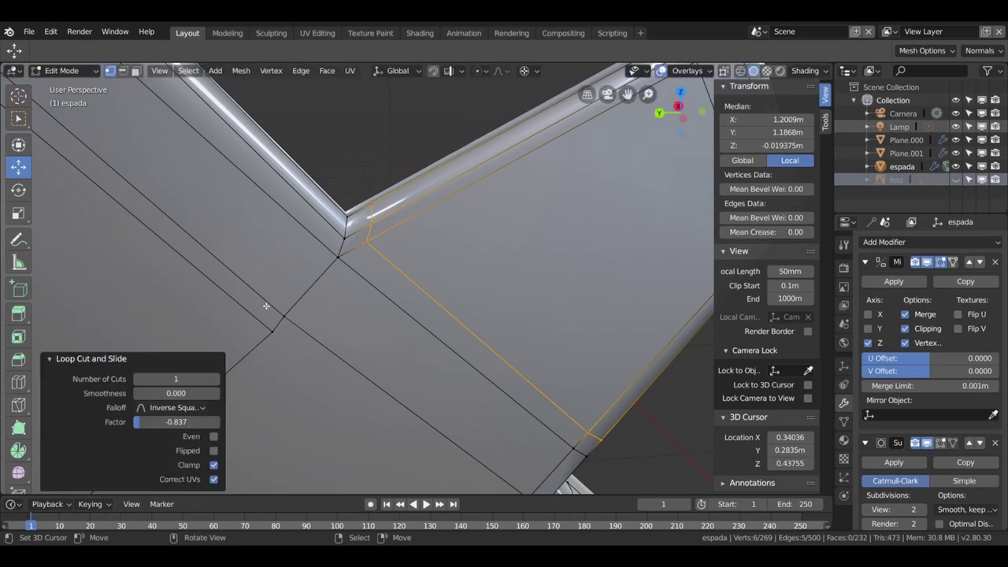
- Add a second loop cut slid near the corner at factor -0.937, giving 241 faces
key(ctrl+r)
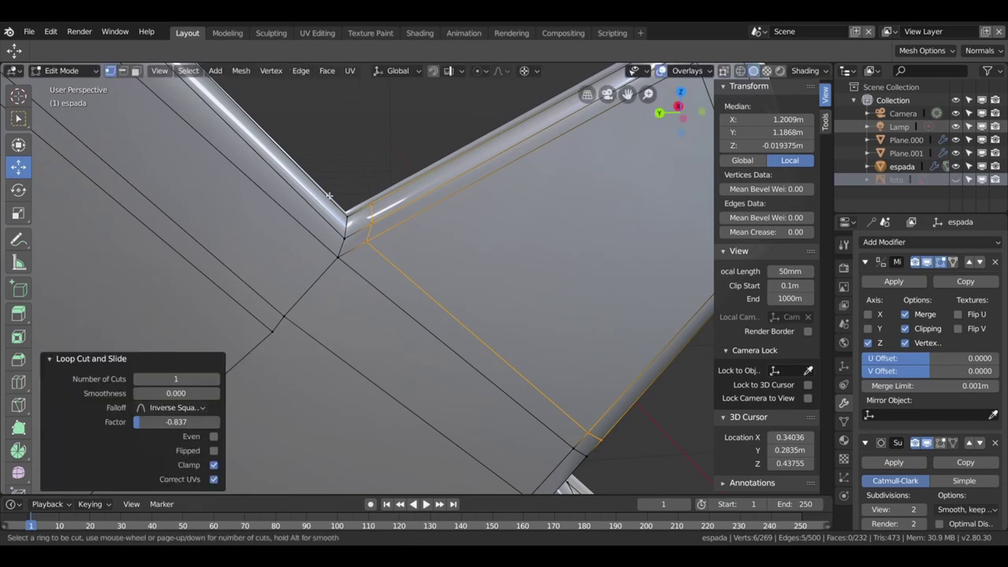
click(311, 222)
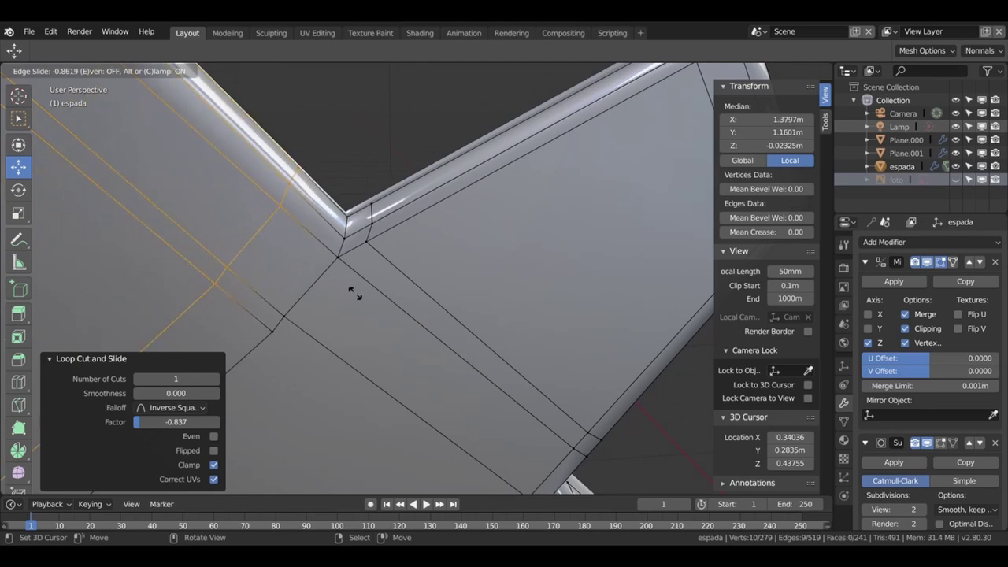
click(432, 338)
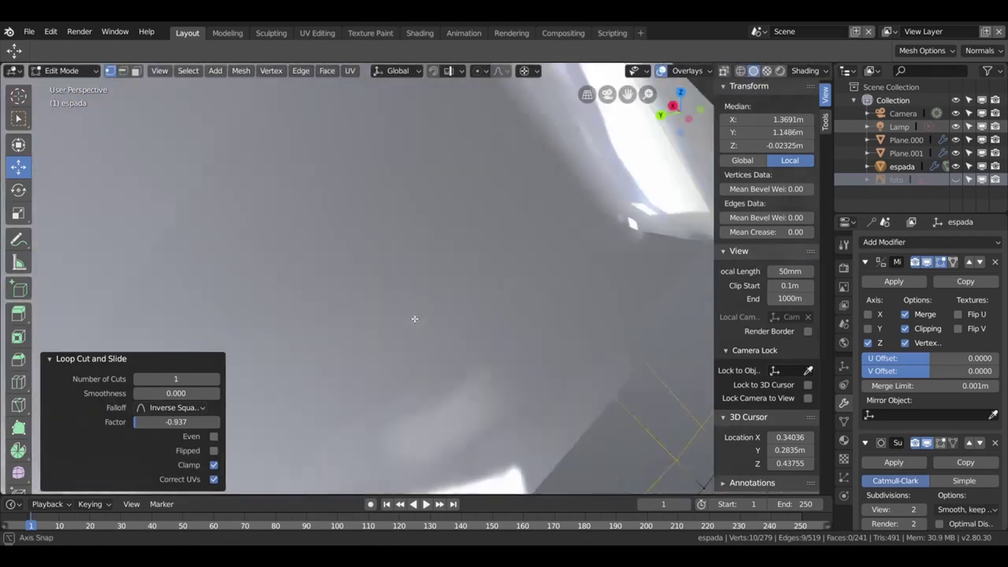
mouse_move(400, 311)
middle_down()
mouse_move(447, 337)
mouse_move(438, 304)
mouse_move(439, 333)
middle_up()
scroll(428, 292, up, 3)
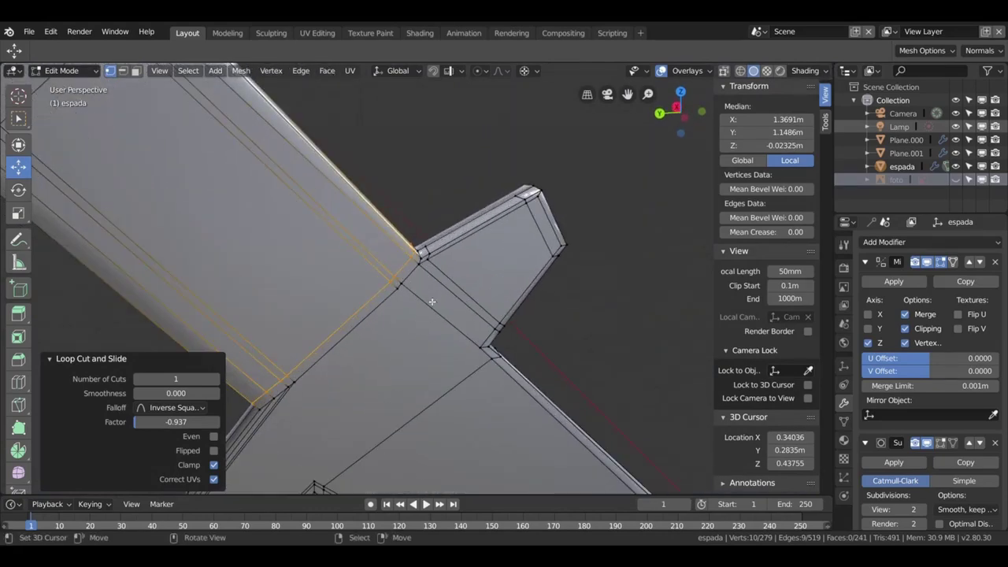
scroll(431, 302, up, 3)
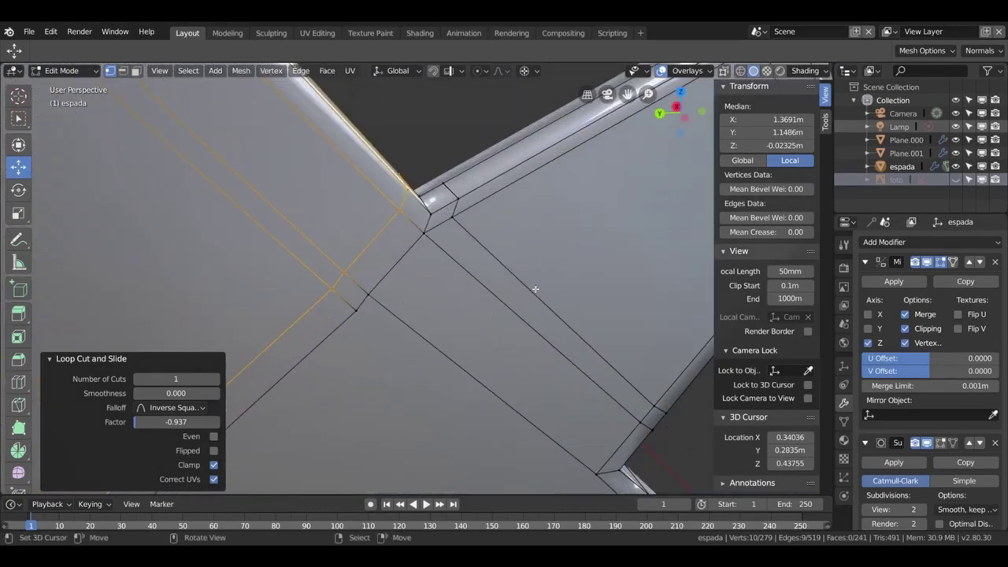
- In edge mode, dissolve the edge running from the inner crossguard–blade corner
key(g)
key(g)
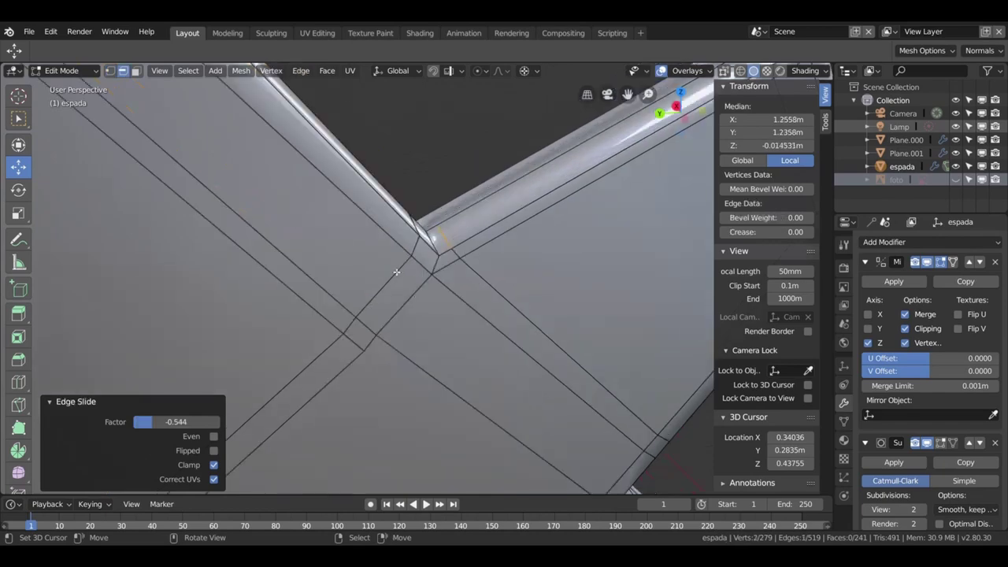
key(2)
click(481, 310)
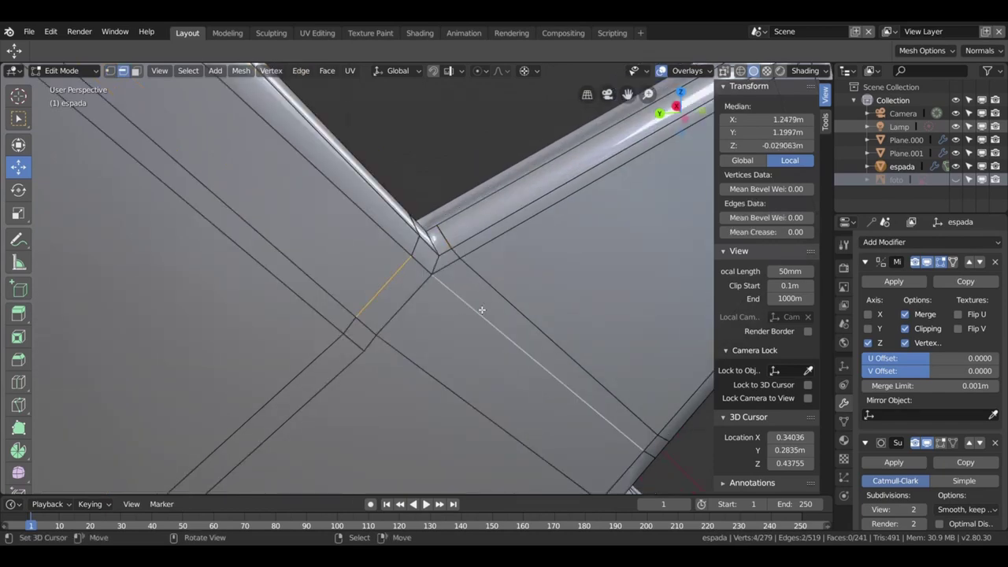
mouse_move(481, 309)
middle_down()
mouse_move(469, 284)
mouse_move(480, 294)
middle_up()
key(x)
click(477, 294)
- Dissolve the leftover edge loop at the corner and inspect the result
key(KP_Decimal)
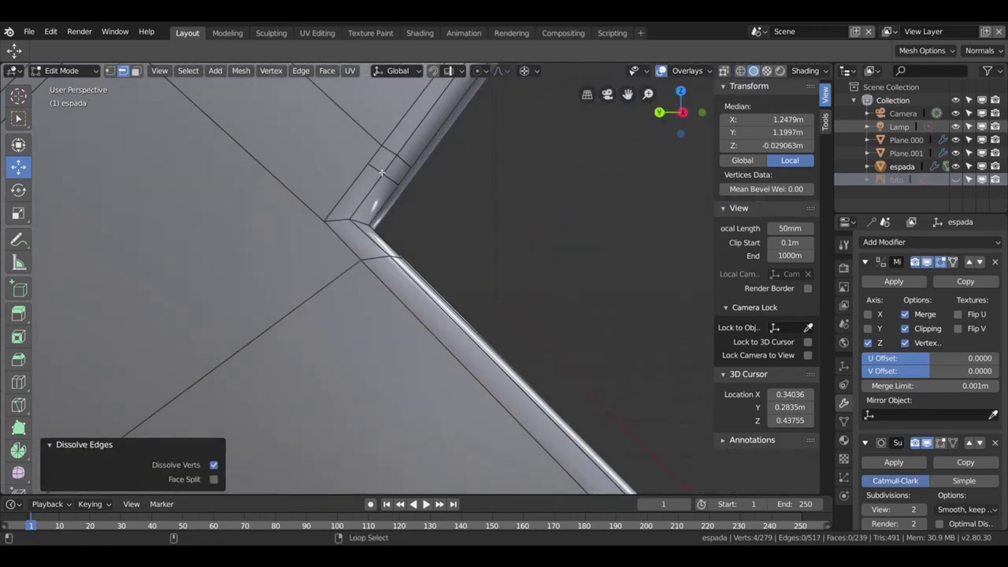
alt+click(381, 171)
key(x)
click(382, 174)
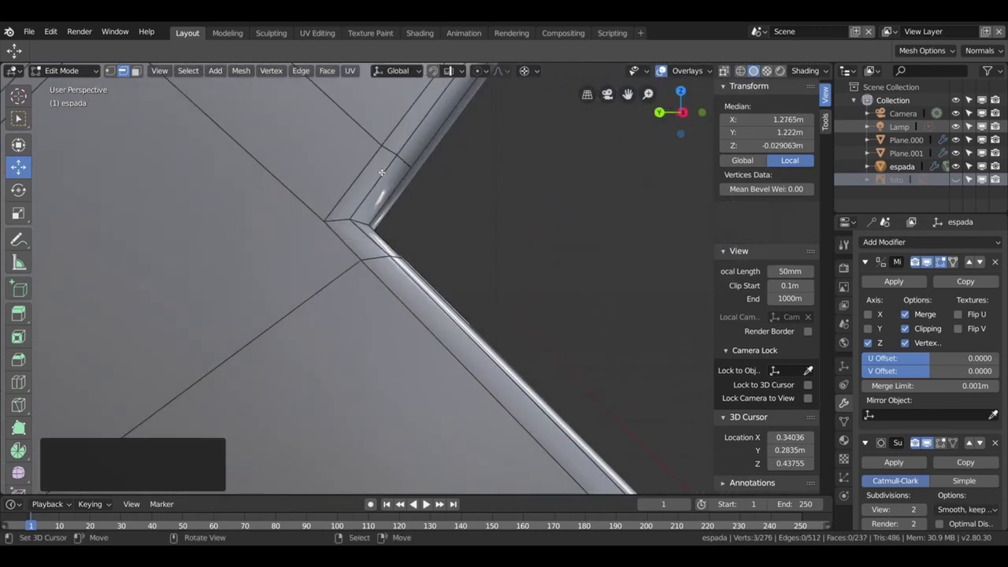
mouse_move(381, 171)
middle_down()
mouse_move(490, 301)
mouse_move(496, 332)
mouse_move(476, 306)
middle_up()
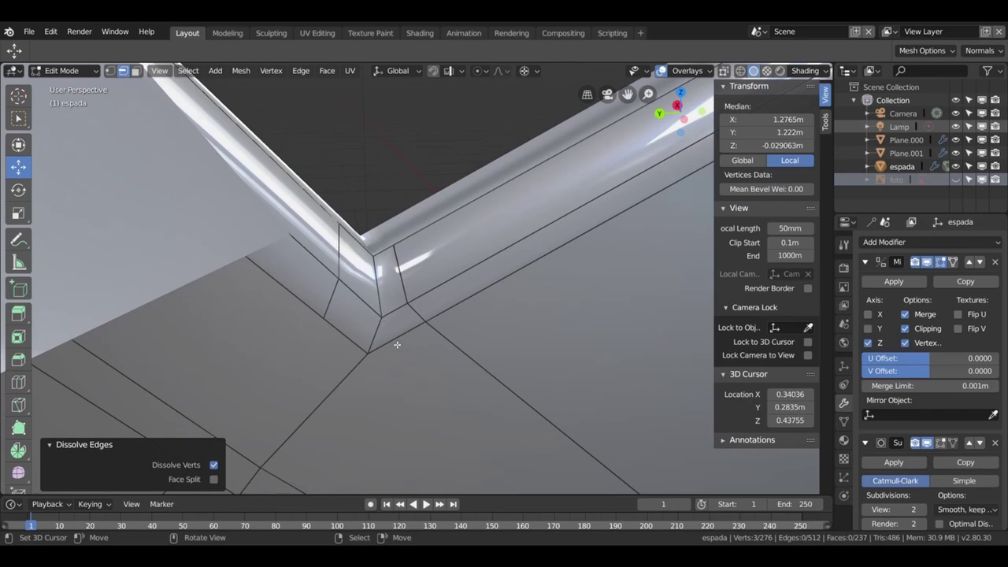
middle_drag(397, 344, 399, 342)
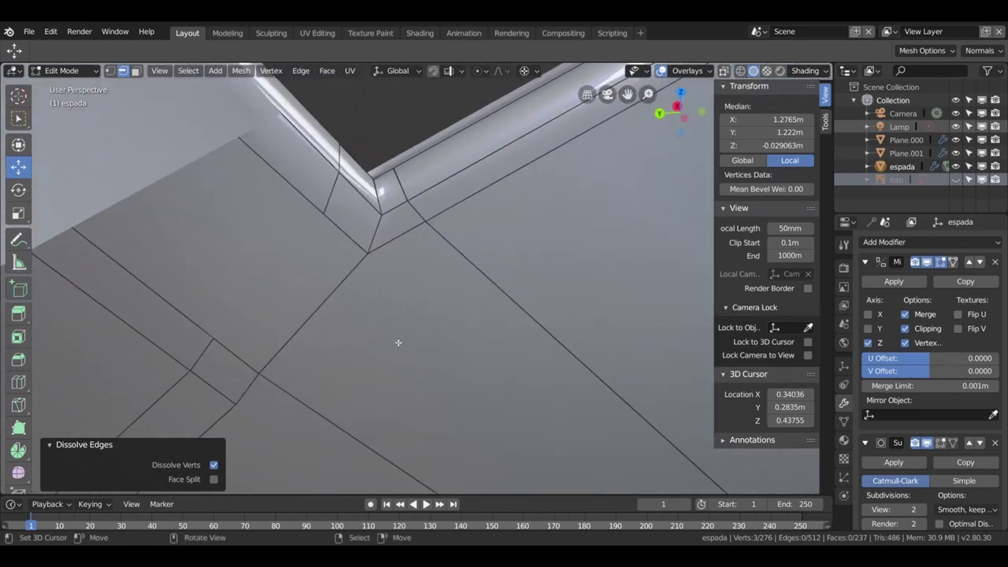
scroll(398, 343, down, 5)
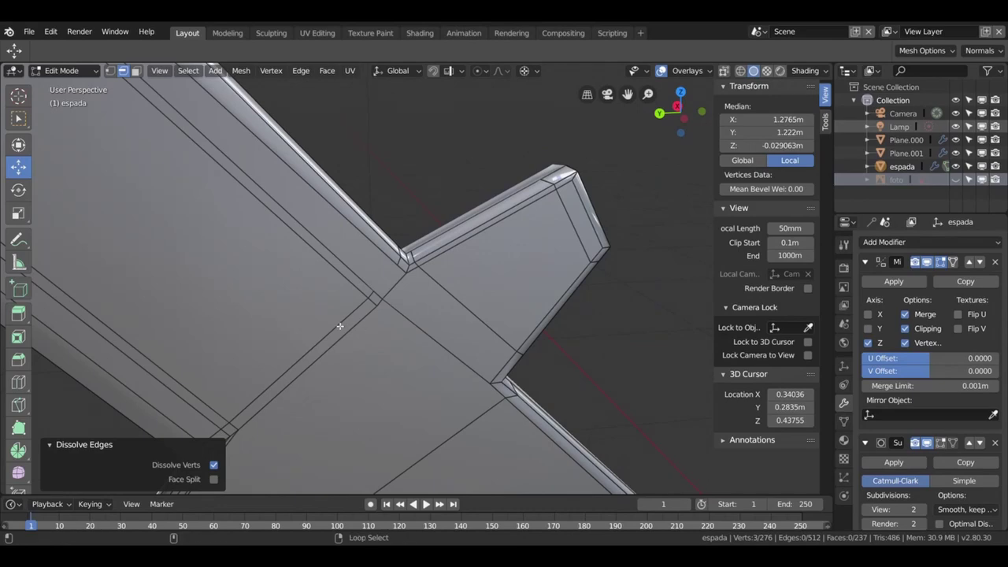
- Dissolve the edge loop into the corner and the nearby diagonal edge, leaving 237 faces
alt+click(340, 326)
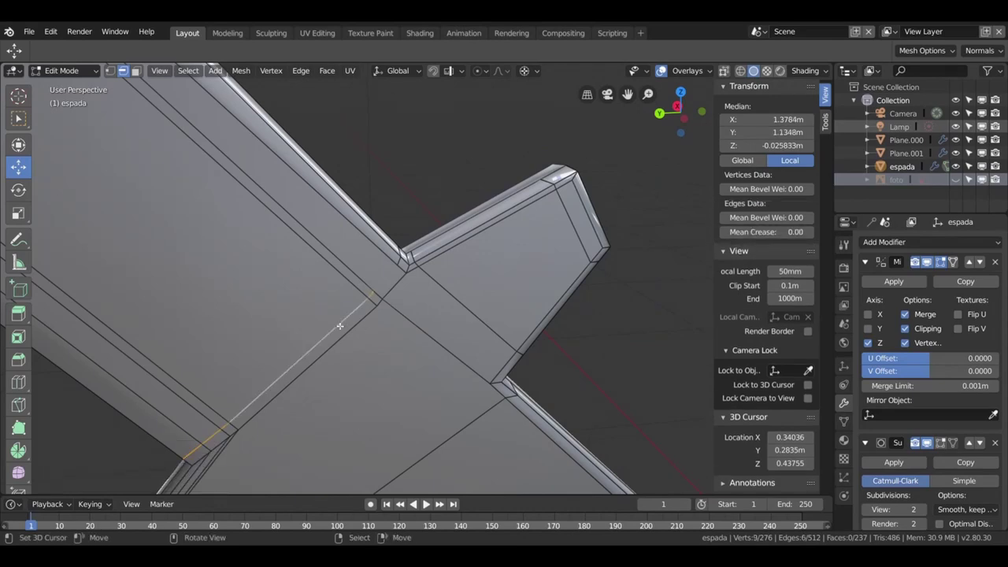
key(x)
click(339, 326)
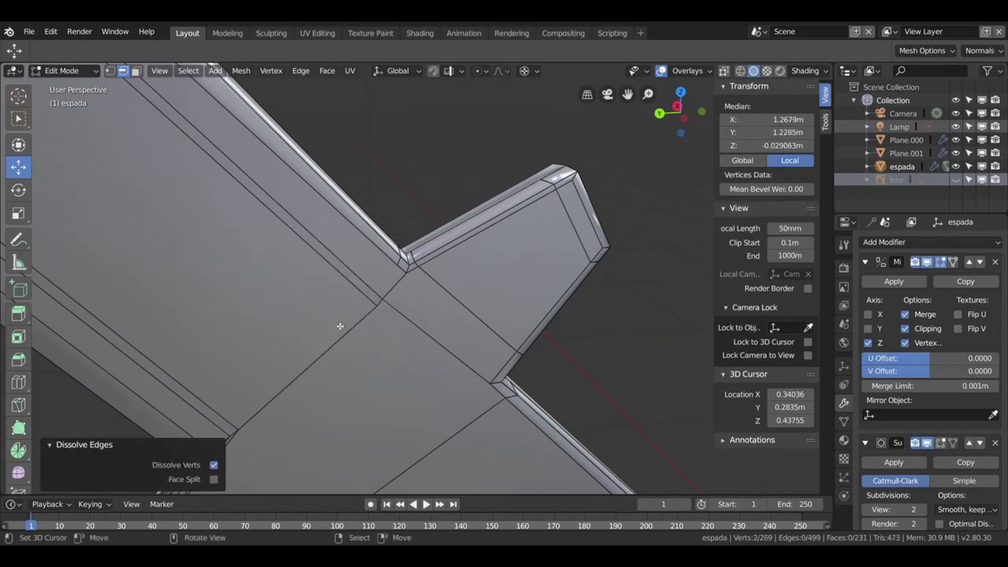
scroll(340, 328, down, 2)
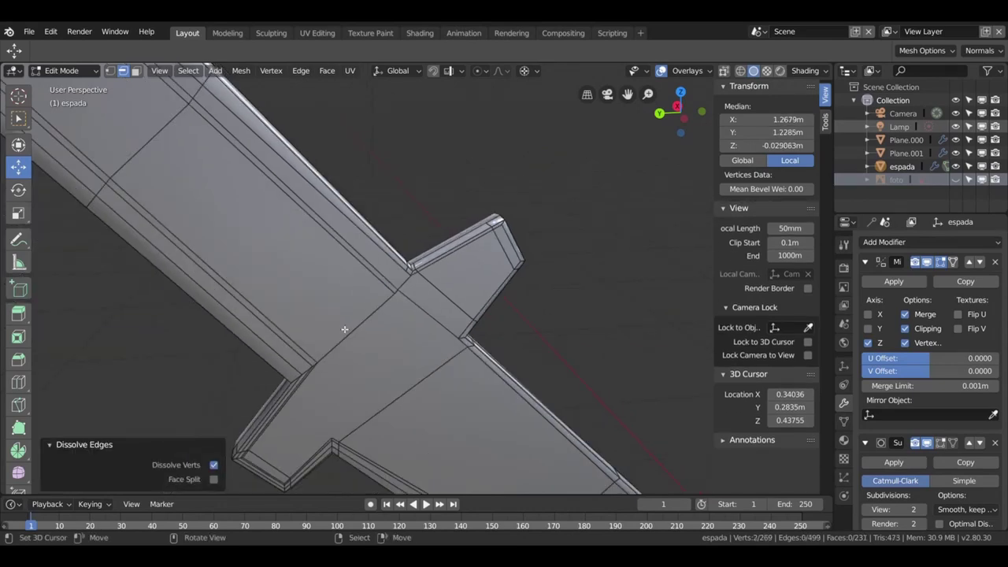
scroll(344, 329, up, 3)
scroll(344, 329, up, 2)
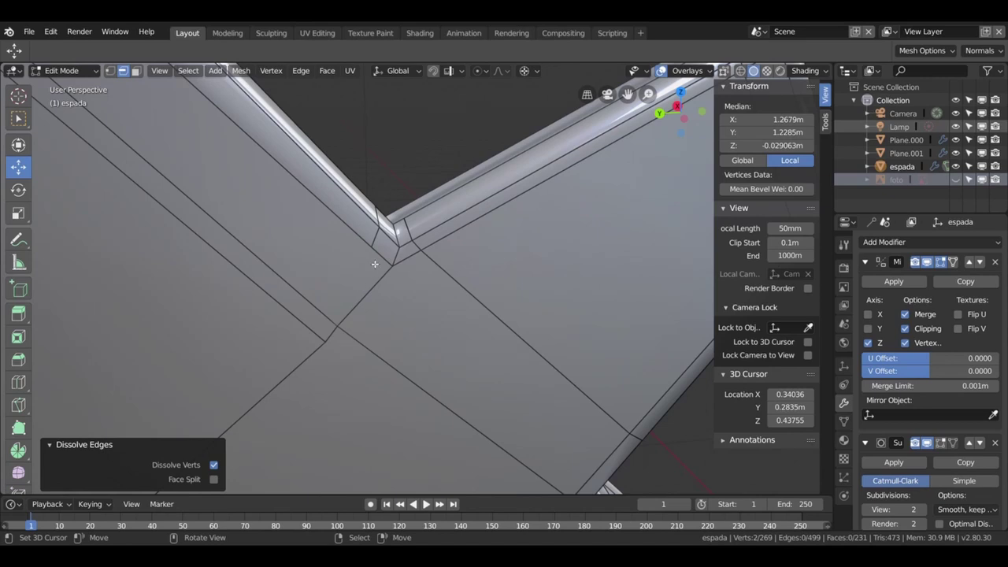
click(378, 289)
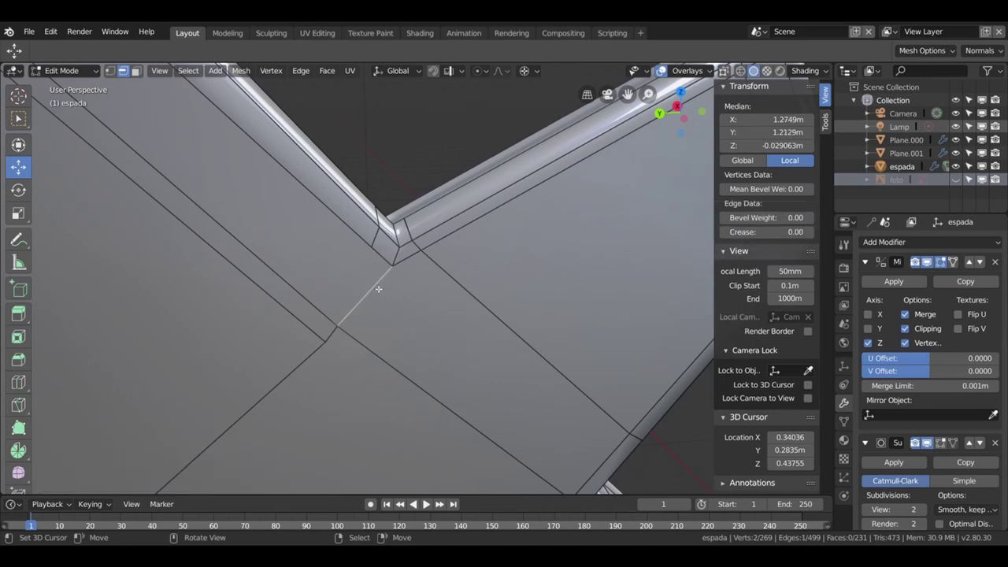
key(x)
click(378, 287)
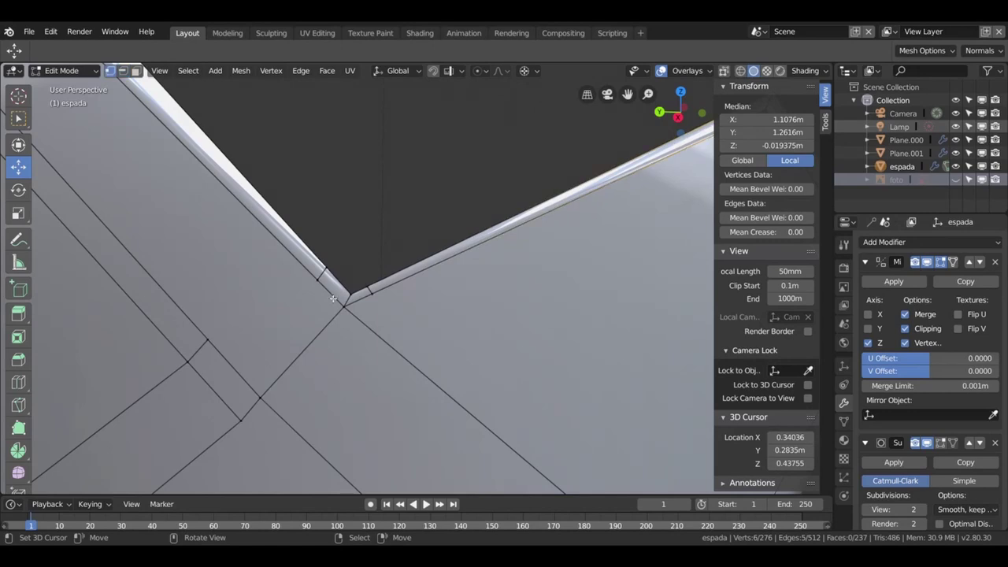
- Knife-cut a small closed loop around the inner corner, then select the long diagonal edge in edge mode
key(k)
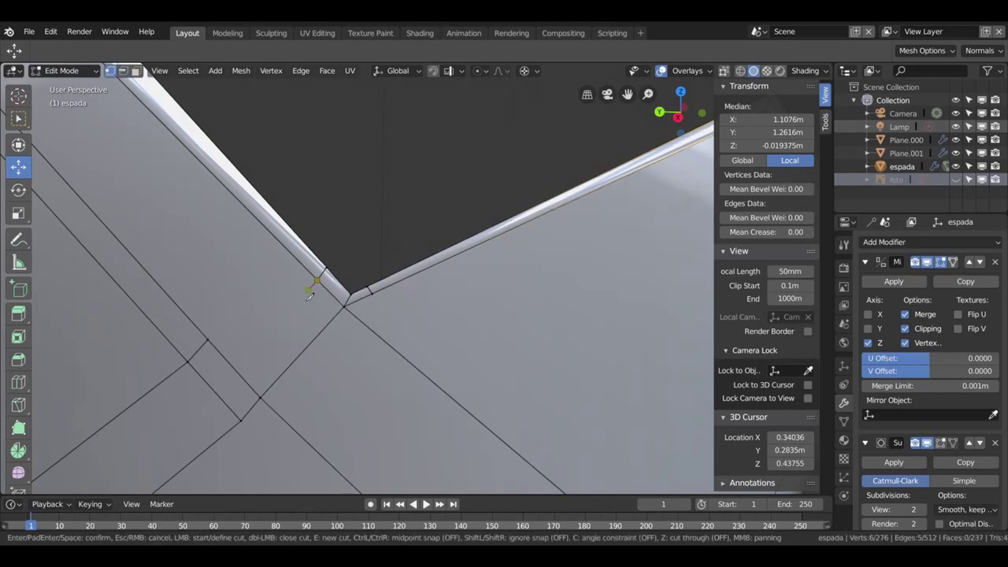
click(309, 298)
click(295, 304)
click(352, 355)
click(372, 295)
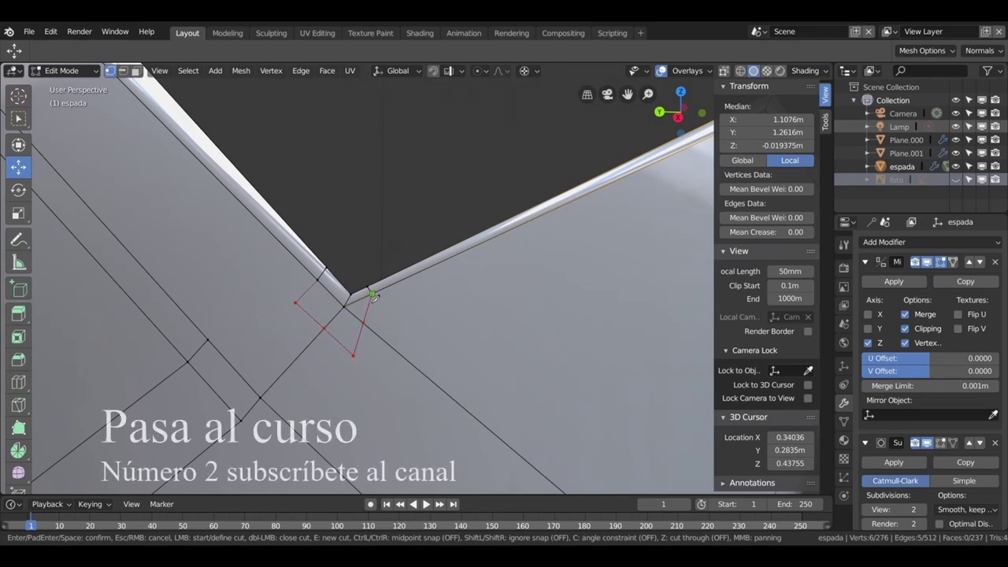
key(Return)
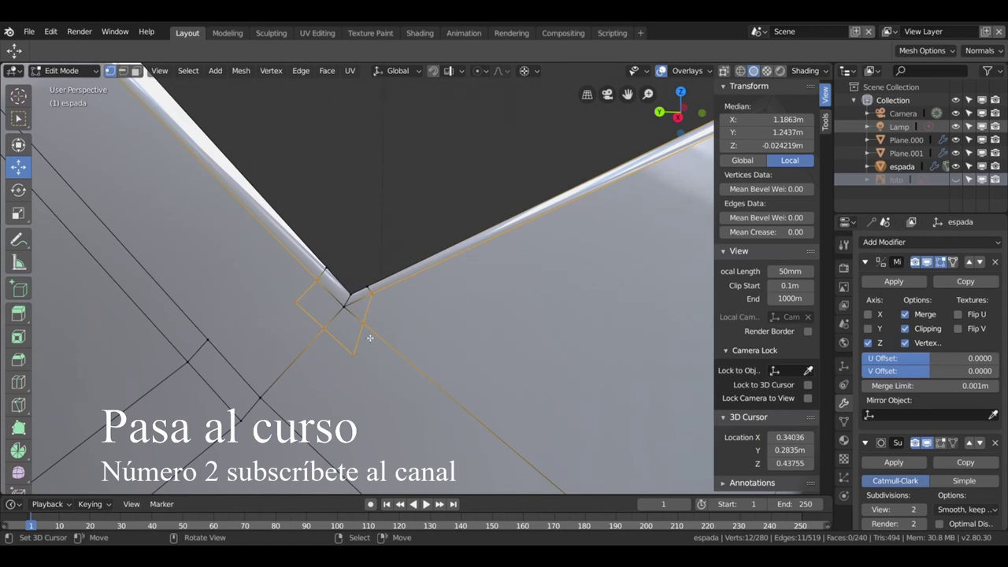
click(122, 70)
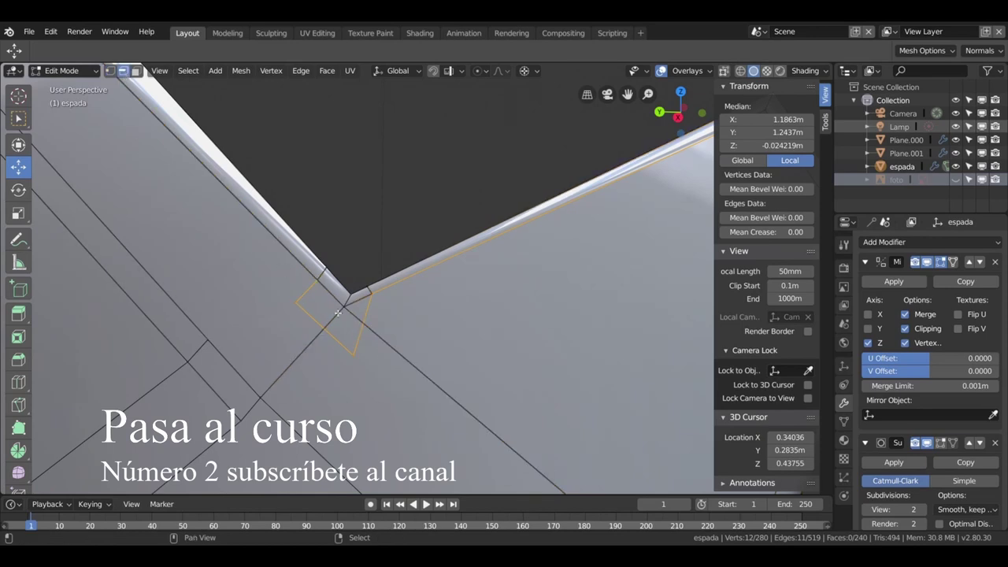
shift+click(394, 346)
- Redo the dissolve of the selected diagonal edges at the espada's inner corner
key(x)
click(394, 346)
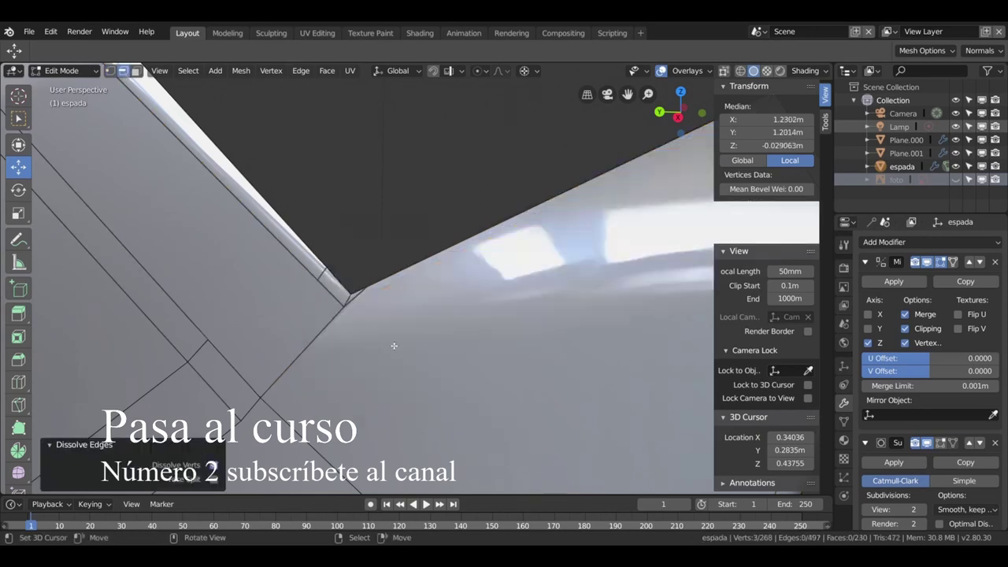
key(ctrl+z)
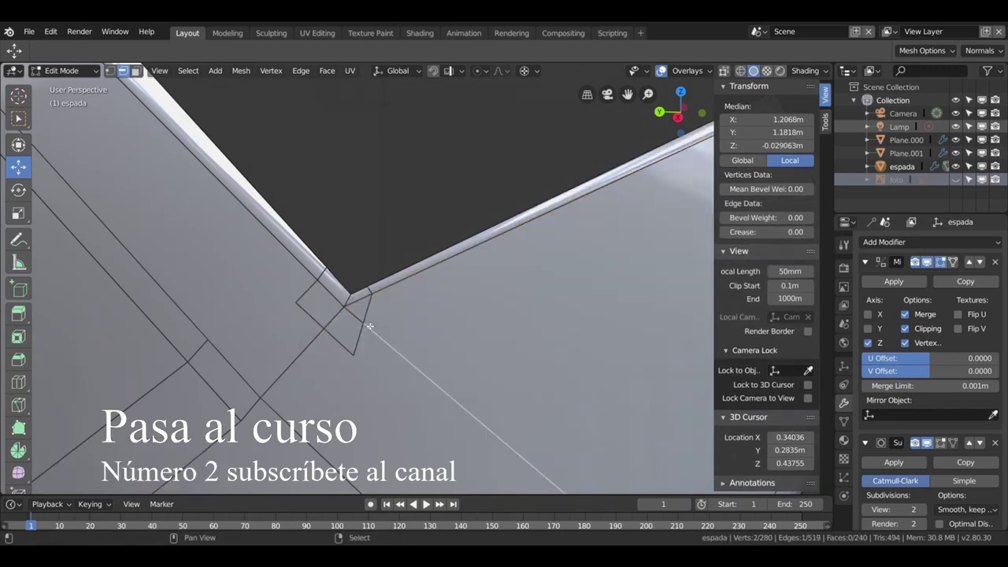
key(x)
click(363, 321)
- Dissolve the small edge at the inner crossguard–blade corner
scroll(363, 321, down, 2)
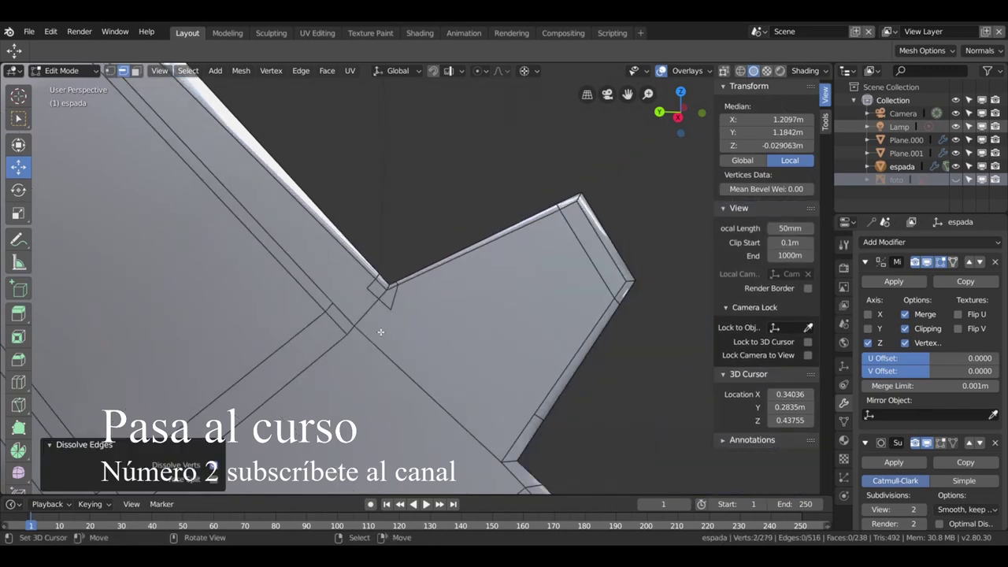
middle_drag(398, 332, 400, 317)
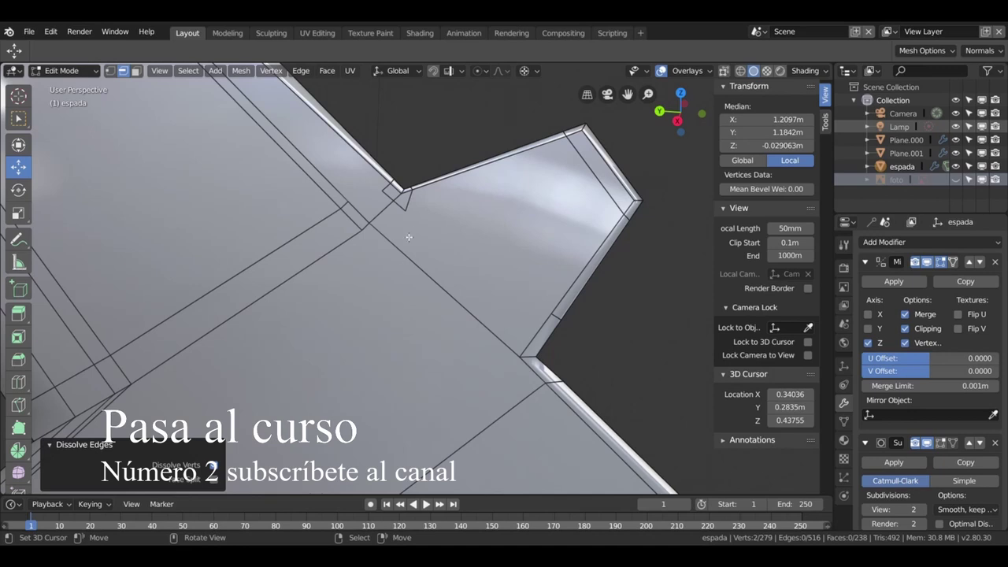
middle_drag(416, 228, 423, 241)
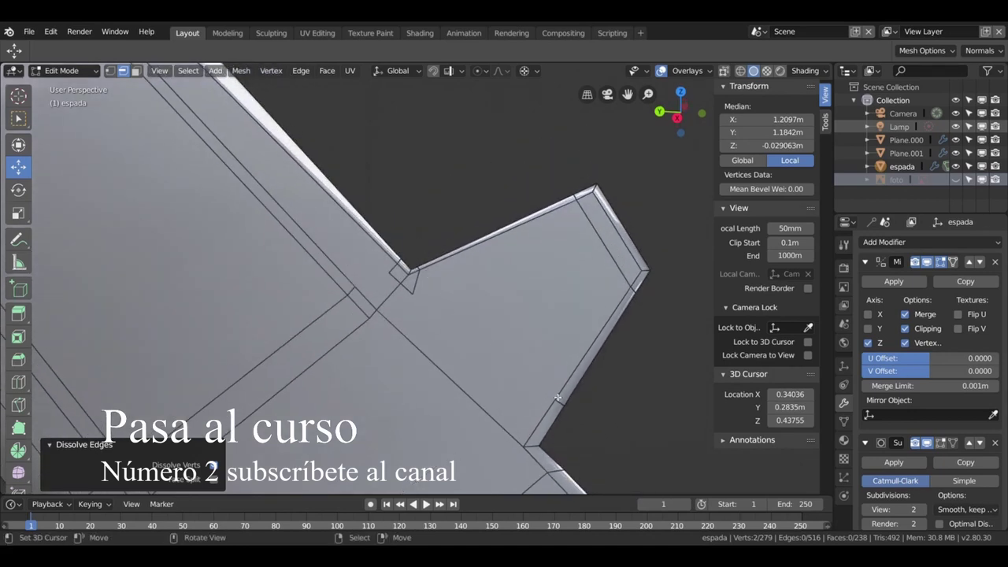
click(424, 285)
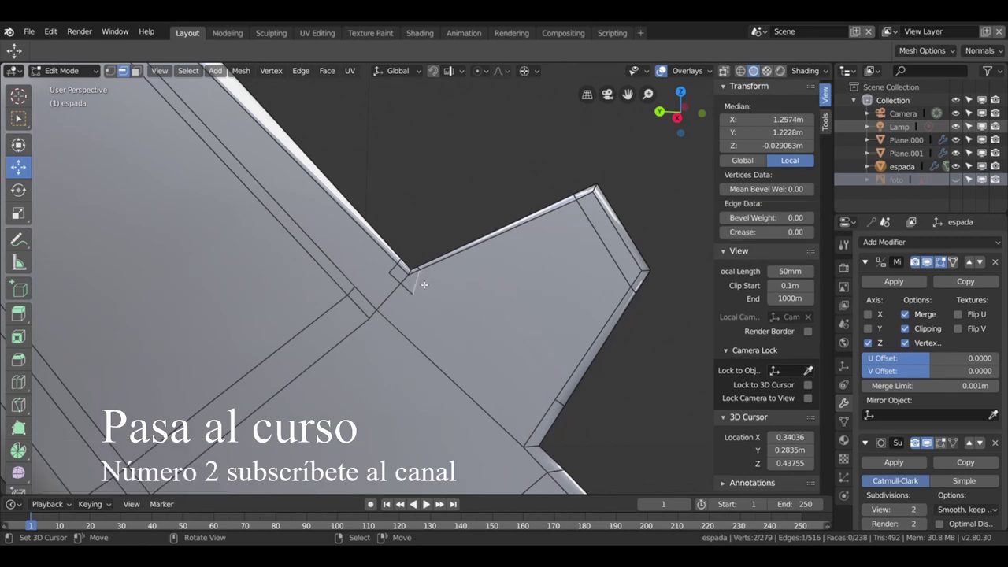
key(x)
click(421, 286)
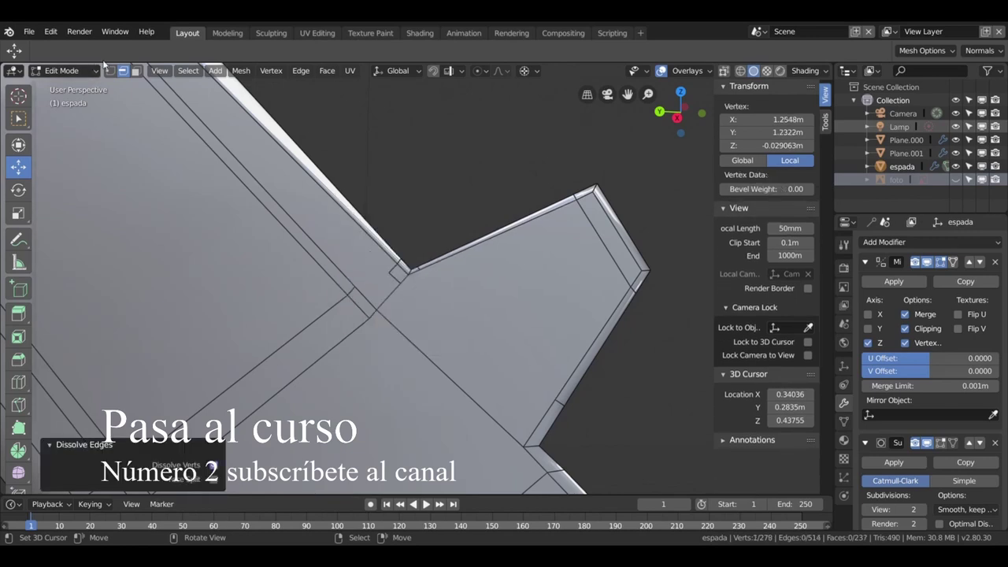
- Join the corner vertex to a vertex on the crossguard's outer edge with a new edge
click(109, 70)
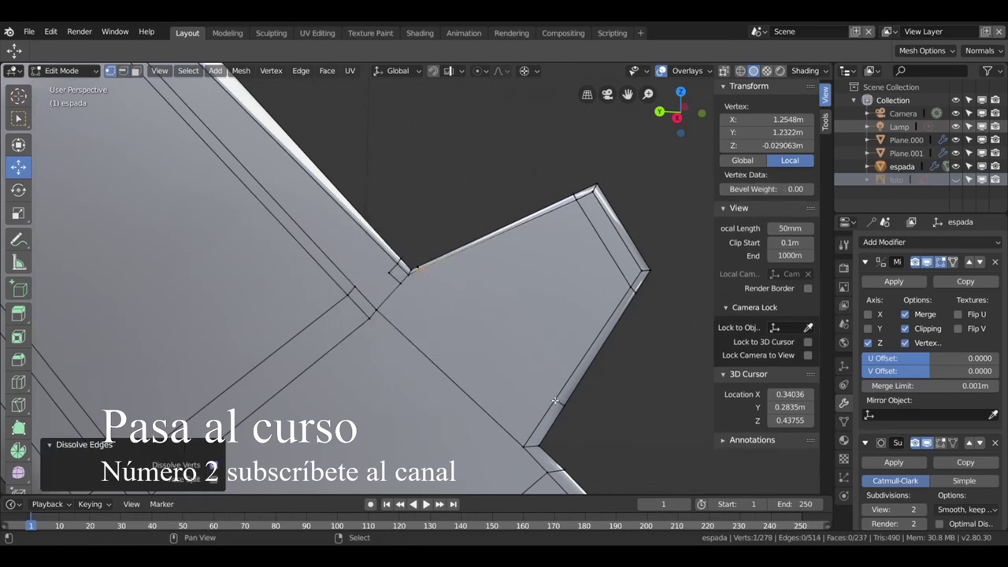
shift+click(555, 401)
key(j)
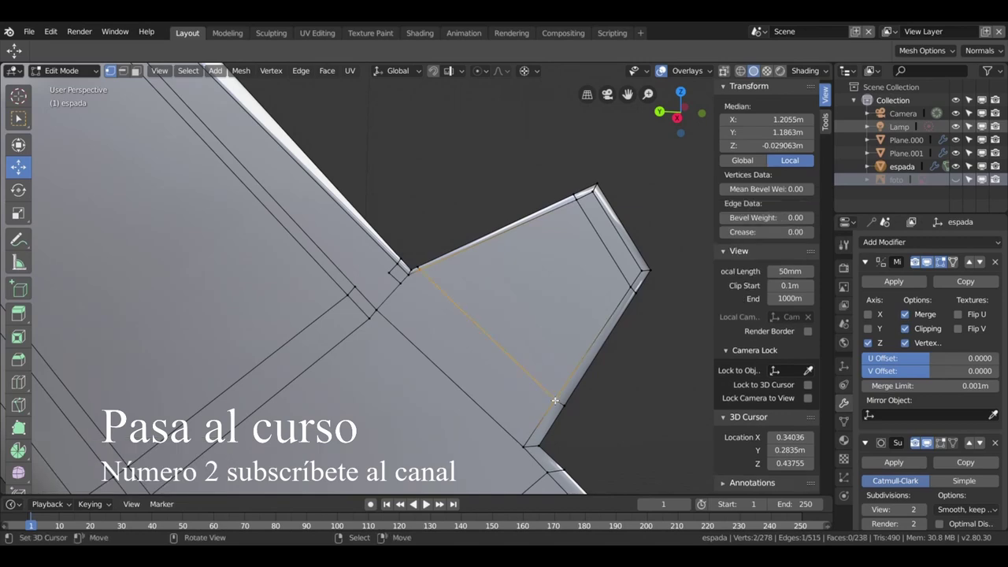
scroll(436, 350, up, 5)
scroll(436, 348, up, 2)
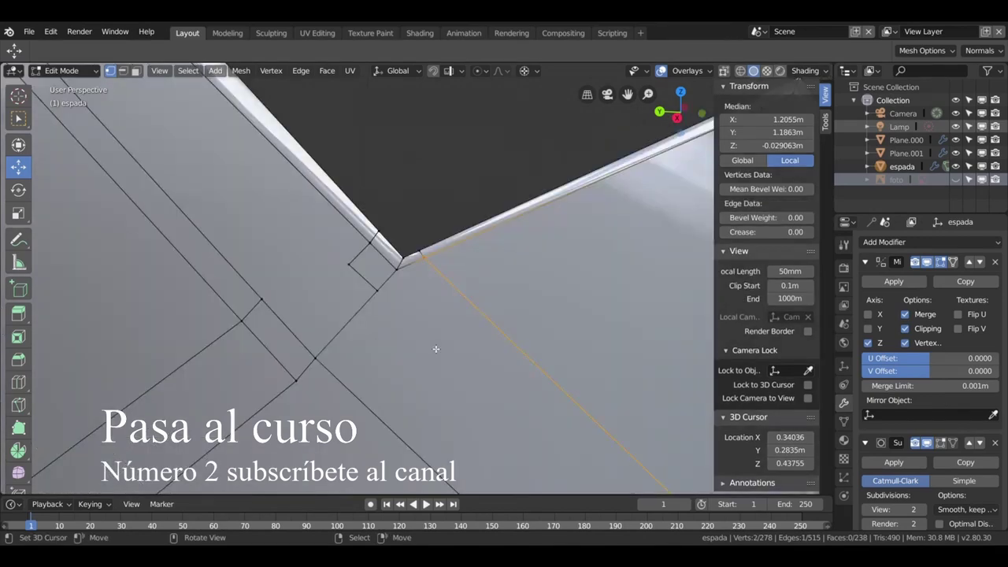
scroll(436, 349, down, 2)
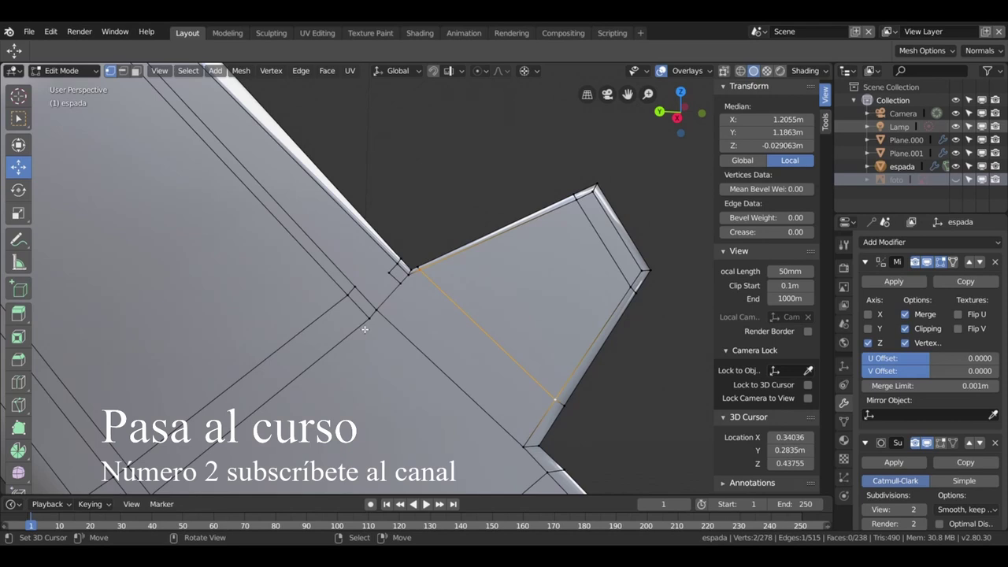
- Dissolve the two leftover corner edges, leaving the mesh at 237 faces
click(124, 71)
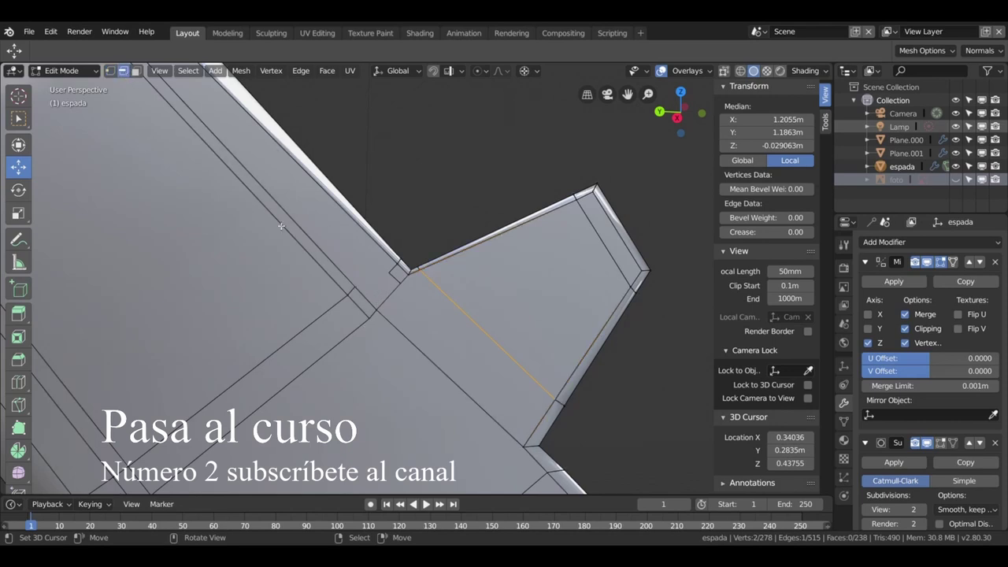
shift+click(395, 272)
key(x)
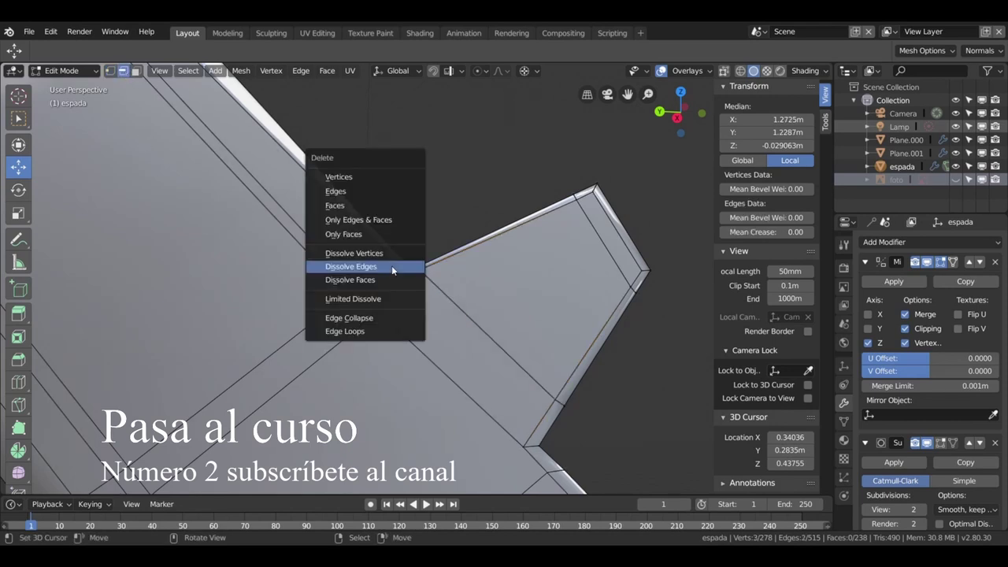
click(392, 265)
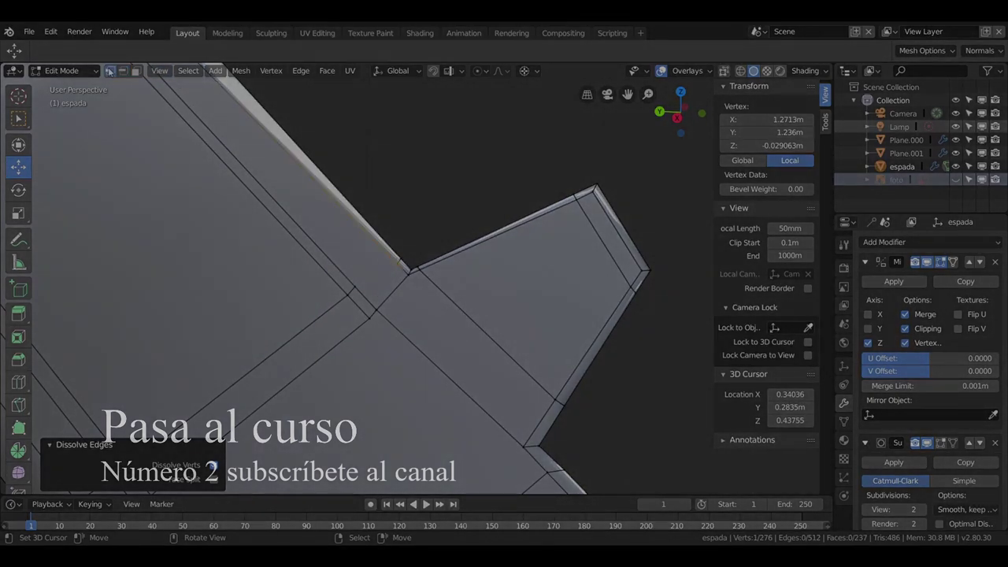